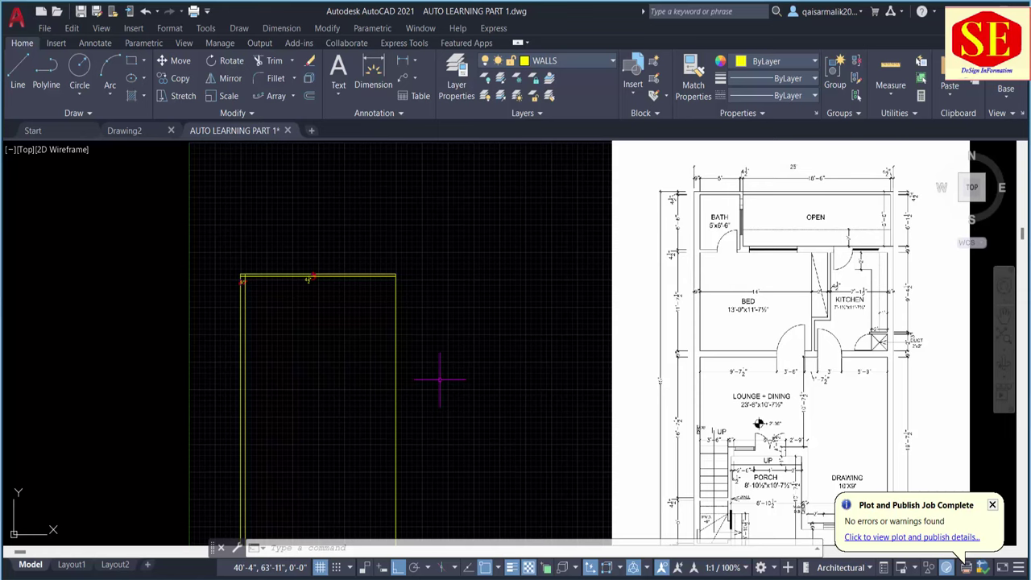
Compare the yellow wall rectangle with the Ground Floor Plan image, then start Offset from the Modify panel.
scroll(311, 279, up, 4)
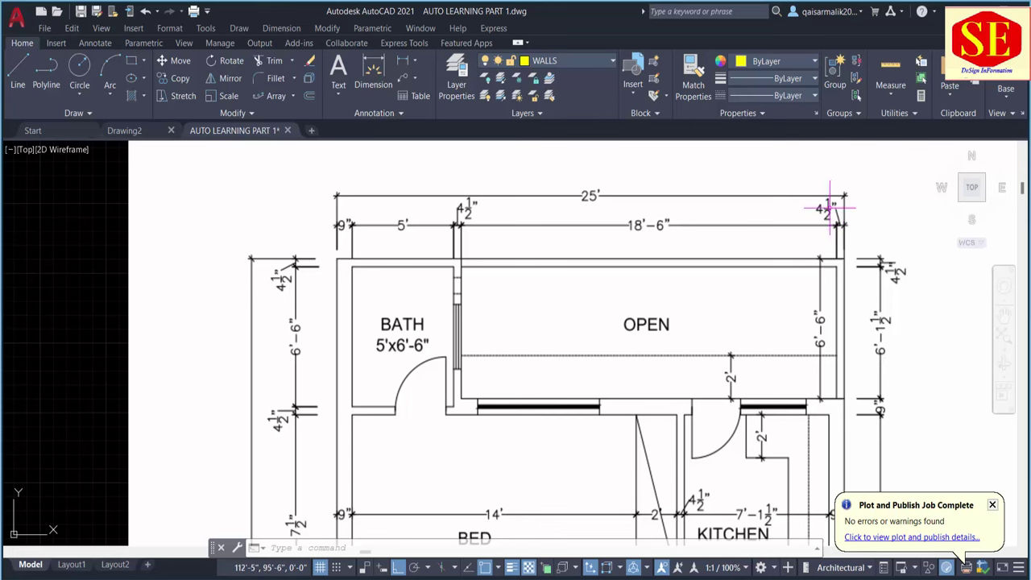
scroll(870, 222, down, 4)
scroll(342, 336, up, 4)
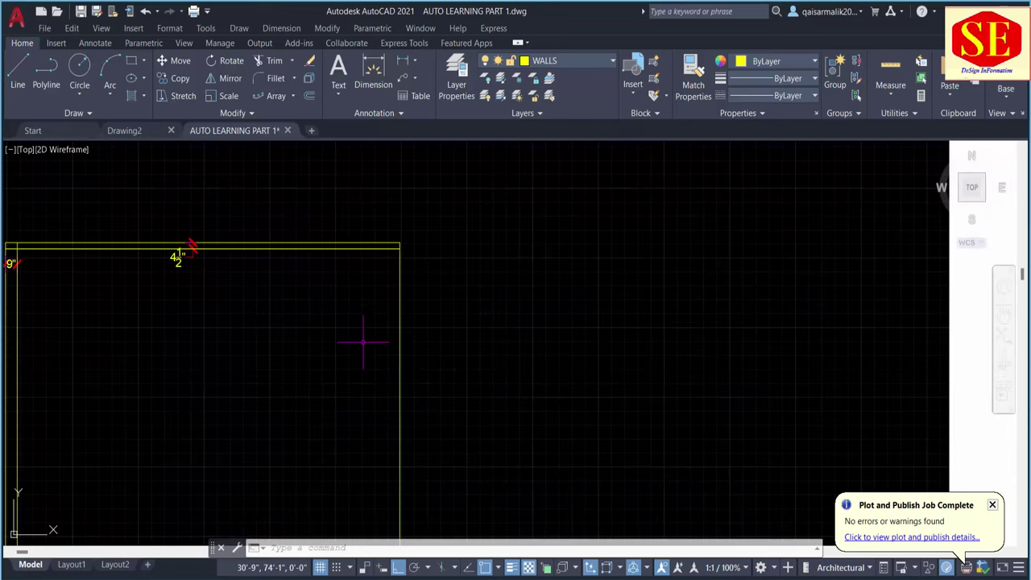
text(co)
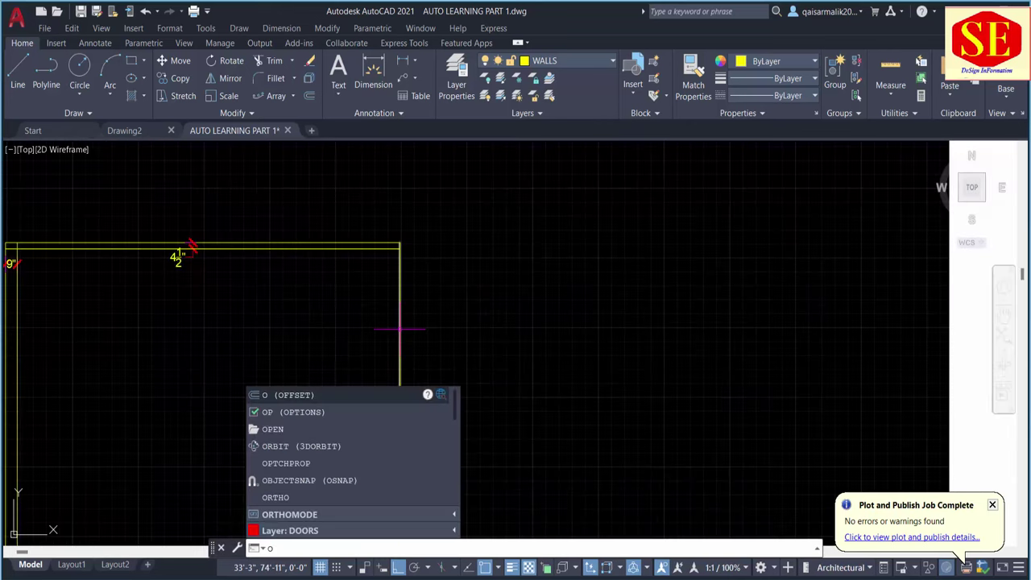
key(Return)
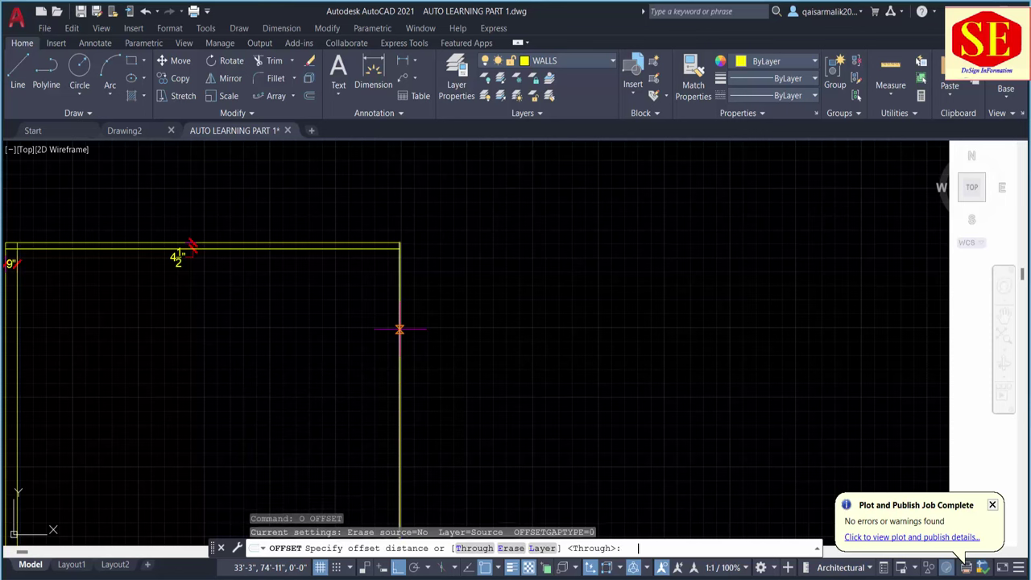
key(Escape)
click(308, 95)
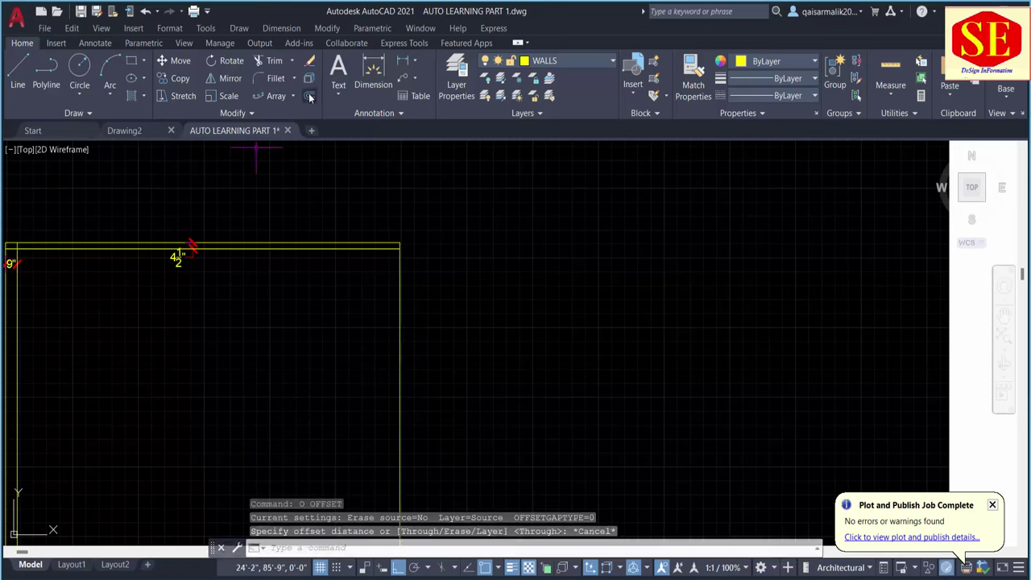
scroll(449, 241, down, 5)
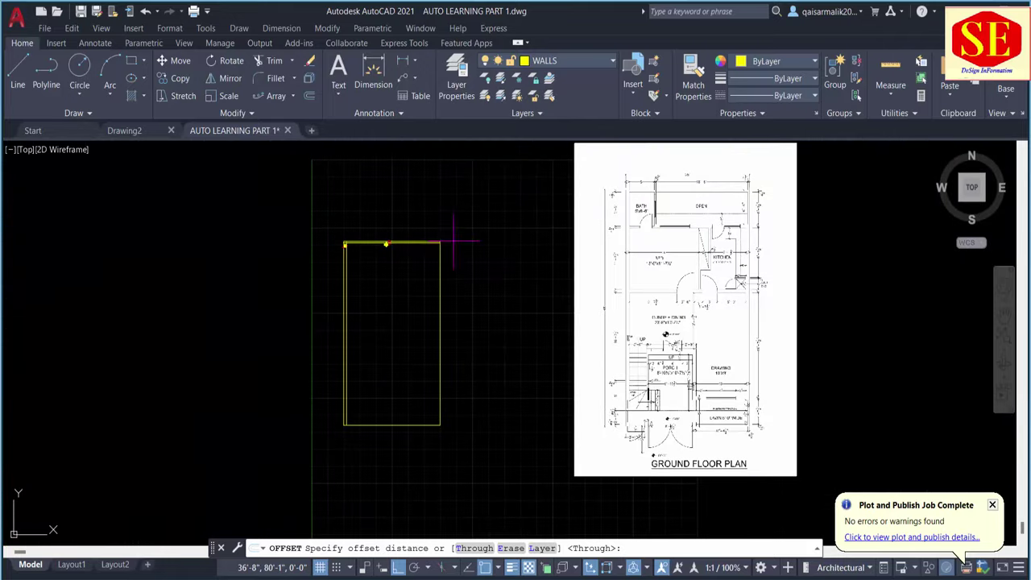
scroll(759, 161, up, 8)
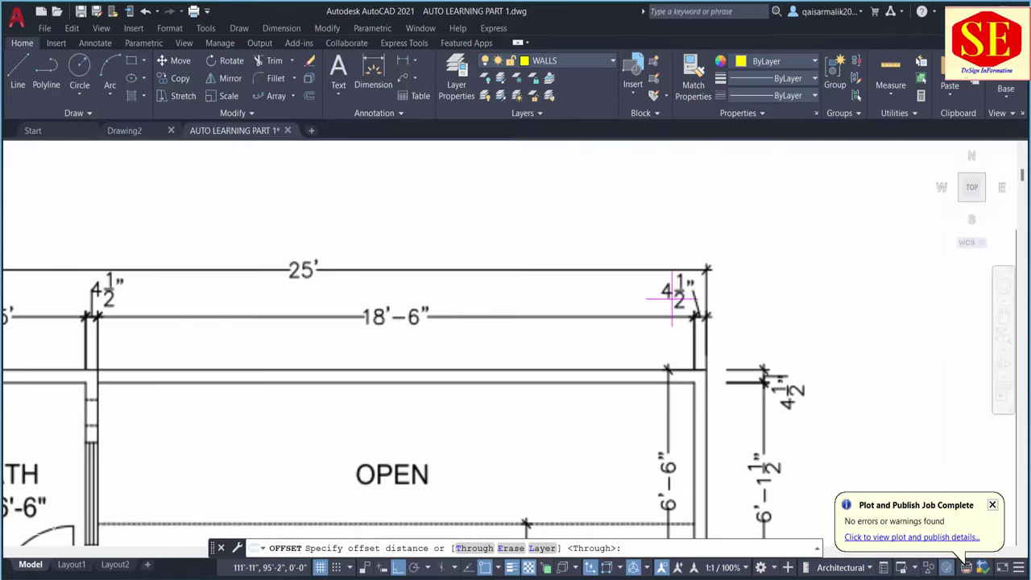
scroll(833, 271, down, 6)
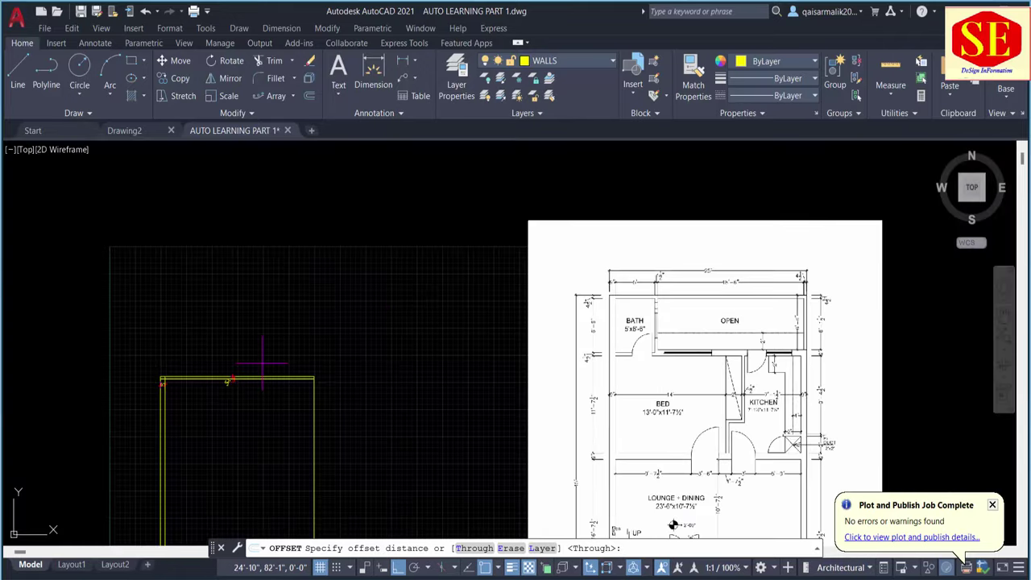
Offset the rectangle's right wall line 4.5 inches inward to form its inner face.
text(4.5)
mouse_move(209, 547)
mouse_down()
mouse_move(178, 207)
mouse_move(158, 181)
mouse_up()
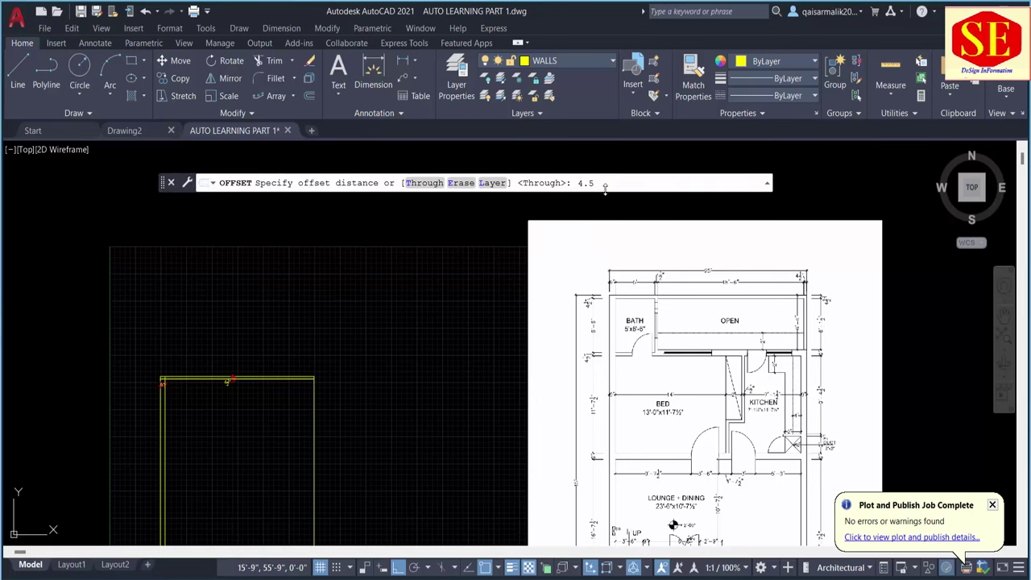
key(Return)
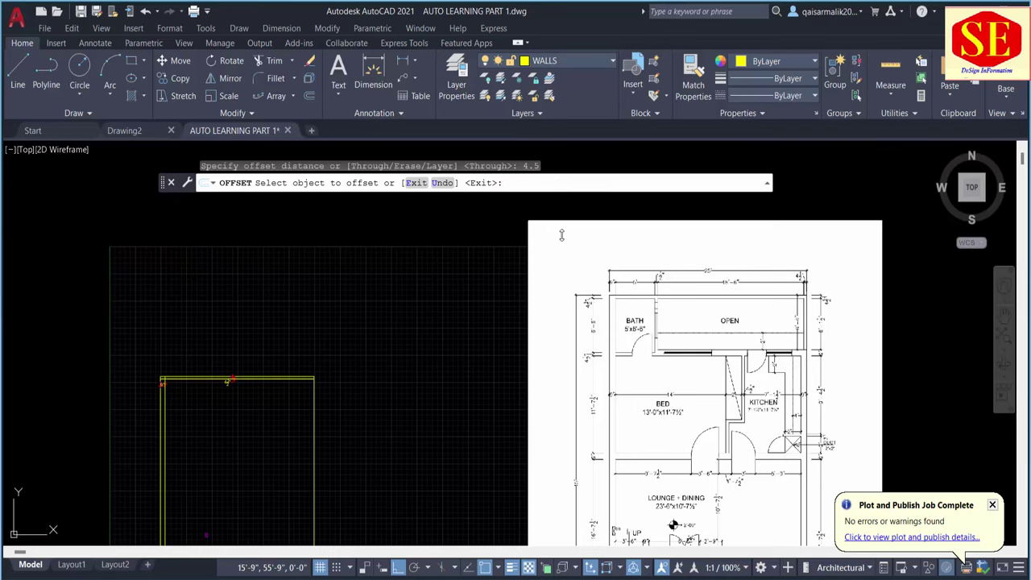
middle_drag(342, 372, 398, 318)
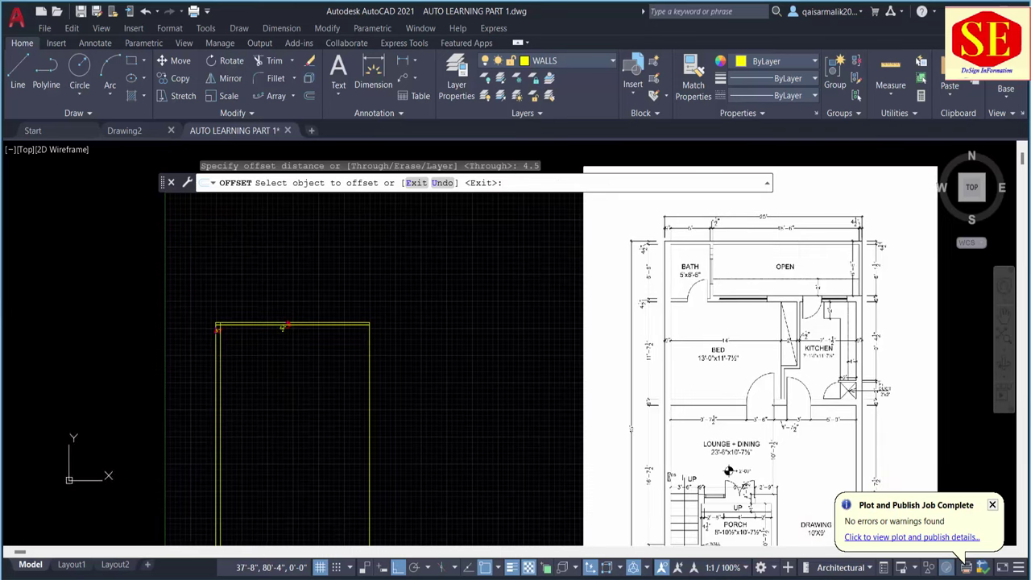
click(370, 350)
click(265, 362)
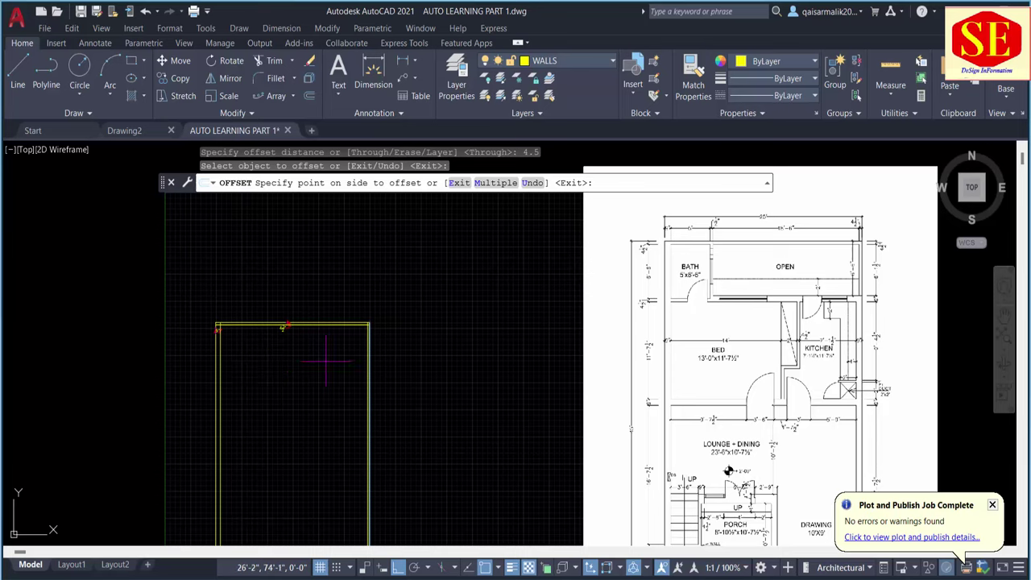
scroll(339, 350, up, 4)
key(Escape)
scroll(484, 297, down, 5)
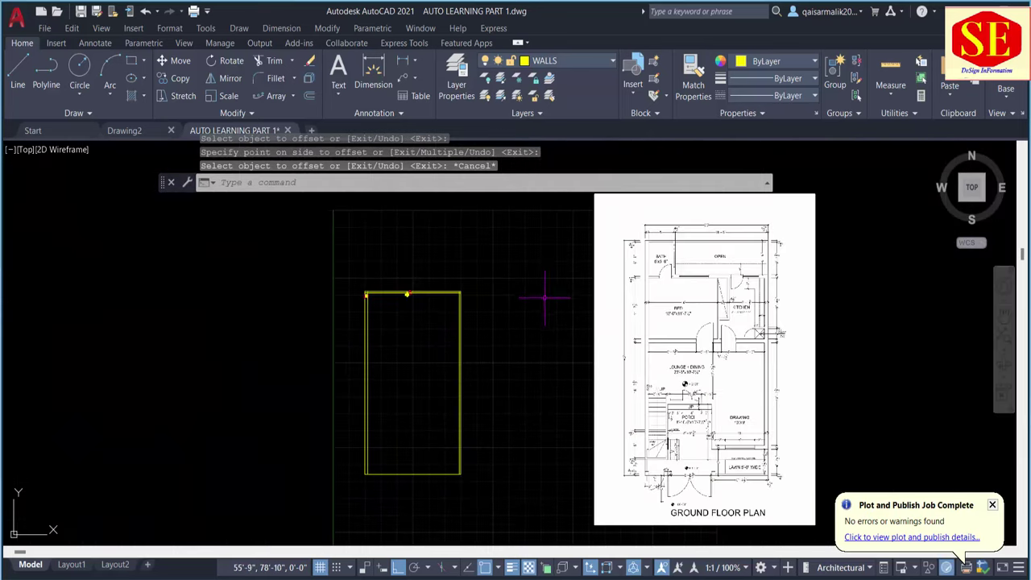
middle_drag(545, 295, 475, 324)
Offset the right wall's inner line 18'-6" to the left for the BATH/OPEN partition.
scroll(699, 284, up, 6)
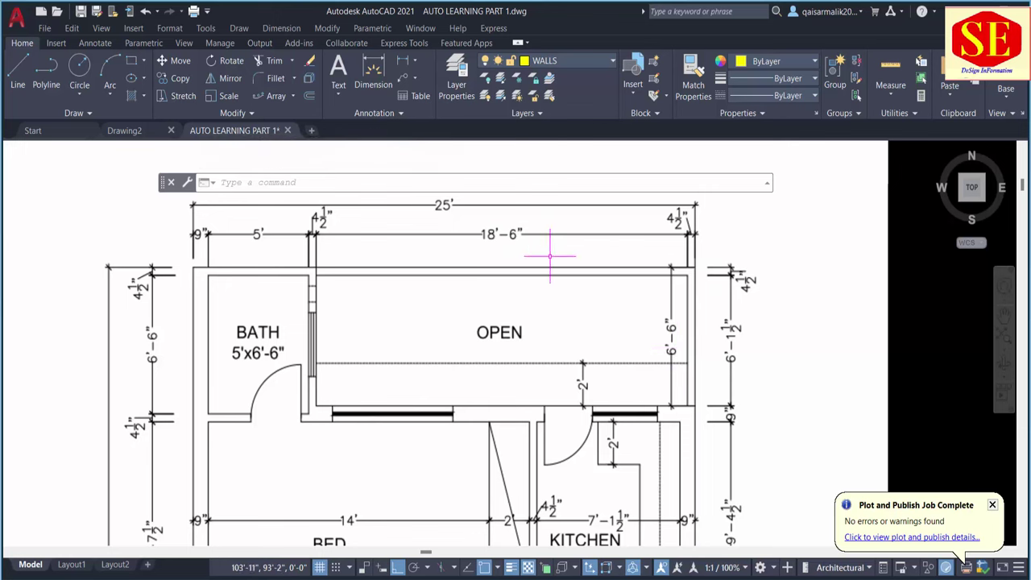
scroll(773, 287, down, 6)
scroll(393, 339, up, 5)
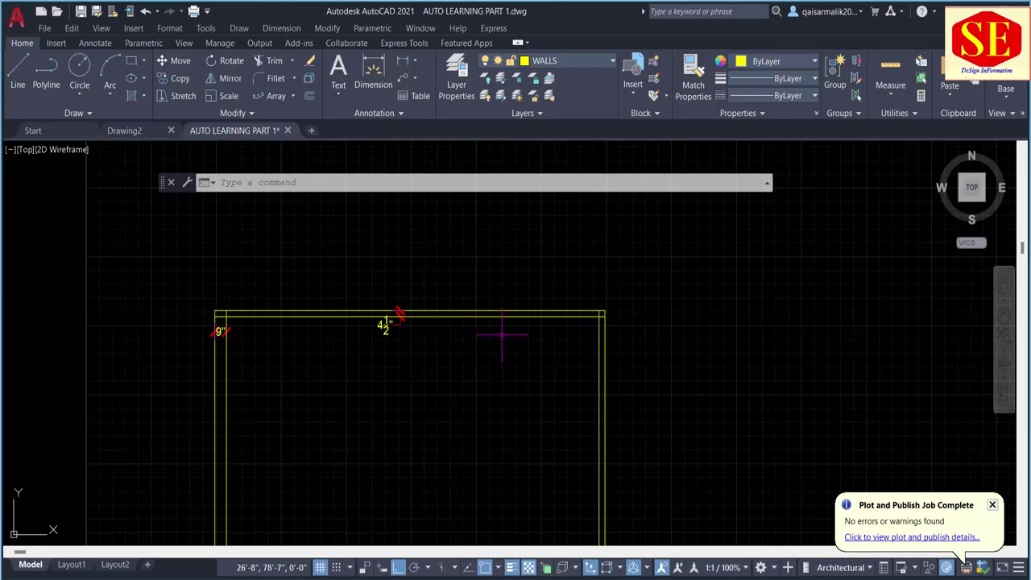
text(co)
key(BackSpace)
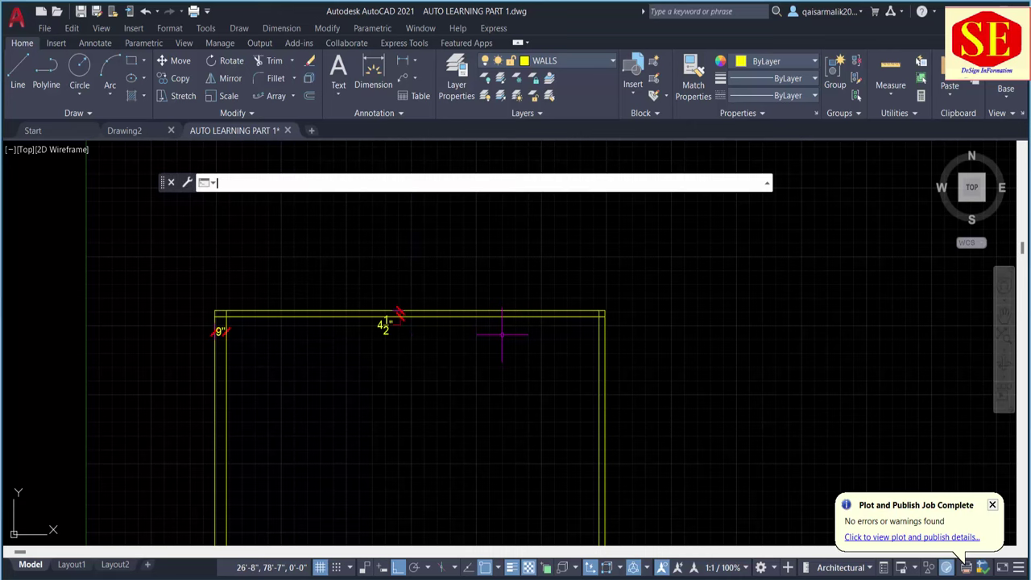
text(o)
key(Return)
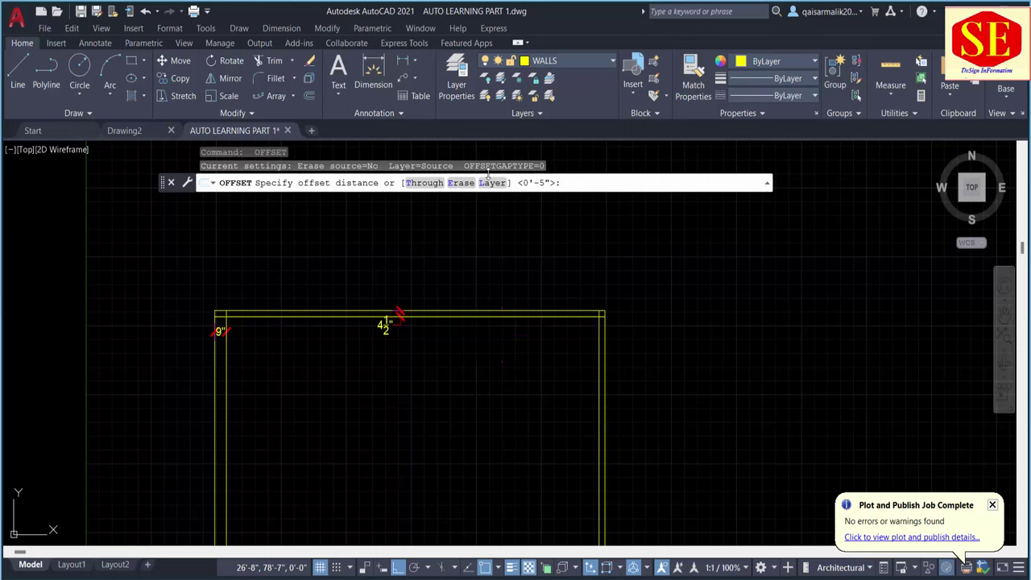
key(Escape)
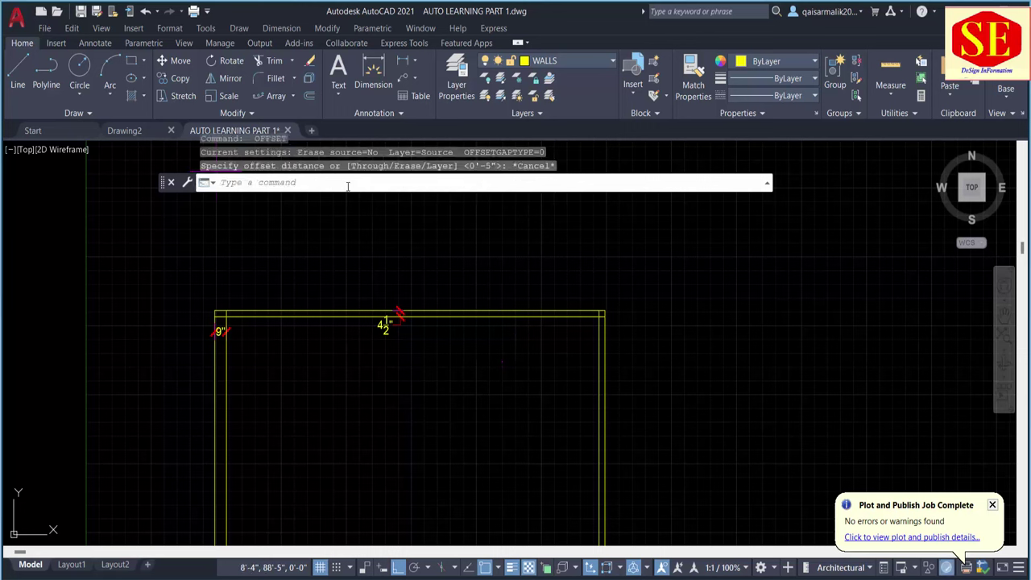
text(o)
key(Return)
text(18'6")
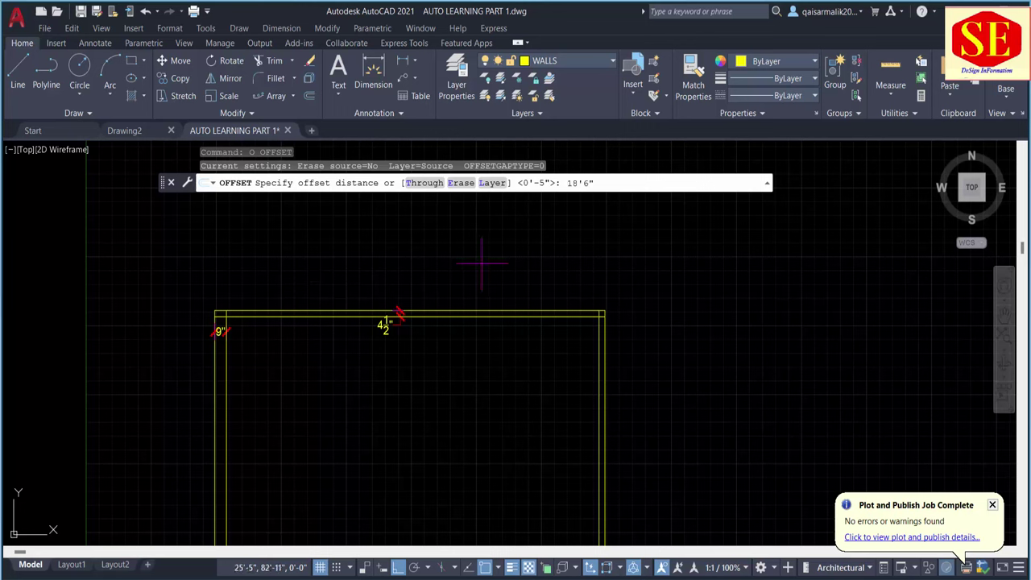
key(Return)
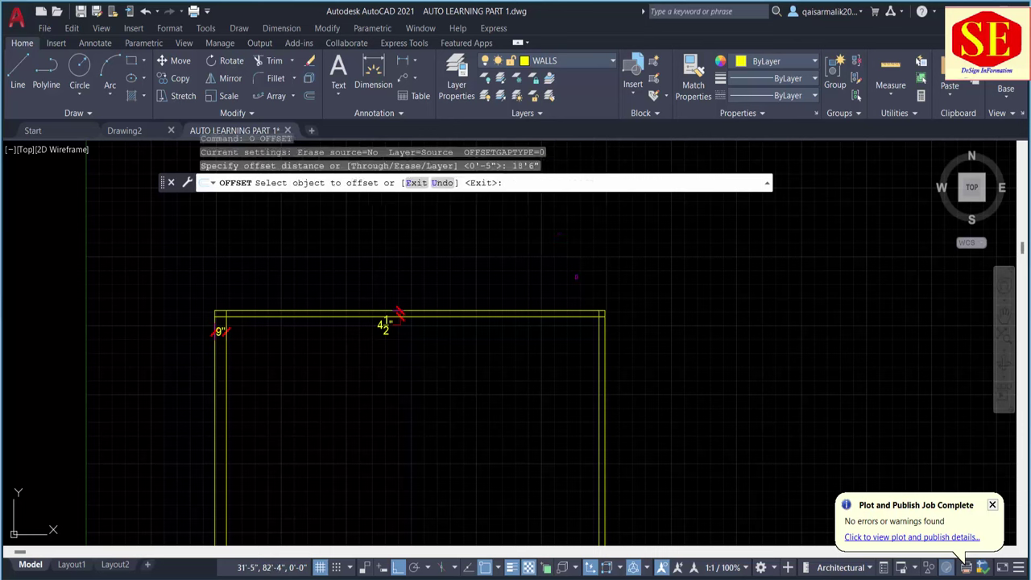
click(599, 343)
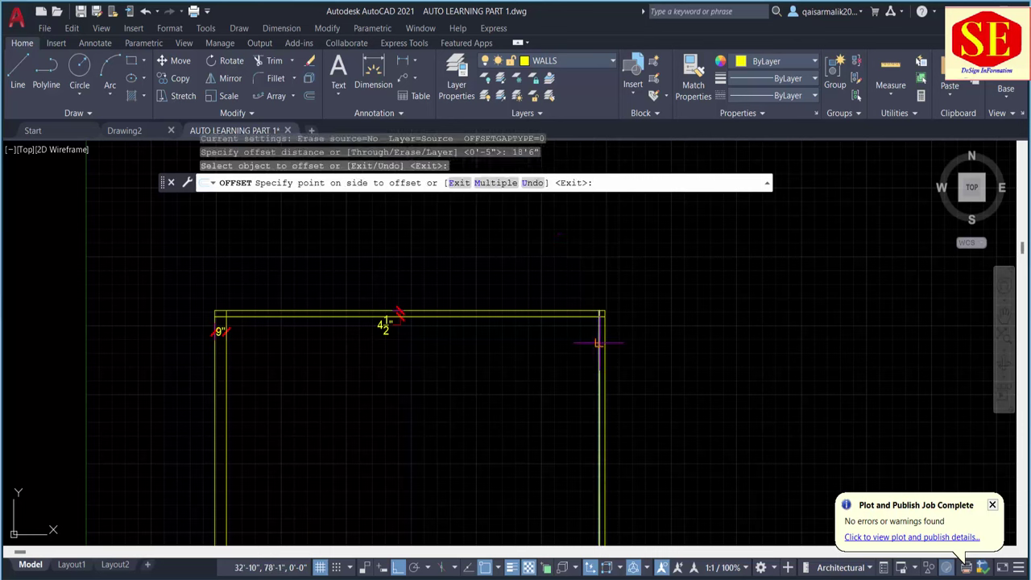
click(400, 363)
key(Escape)
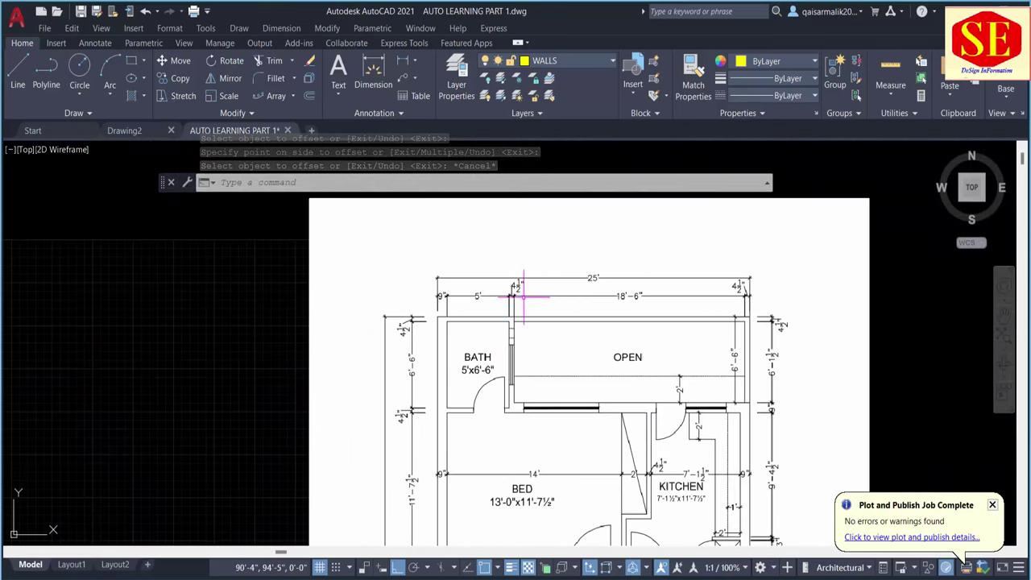
Offset the new partition line 4.5 inches to the left to make it a double-line wall.
scroll(247, 410, up, 2)
scroll(246, 409, up, 2)
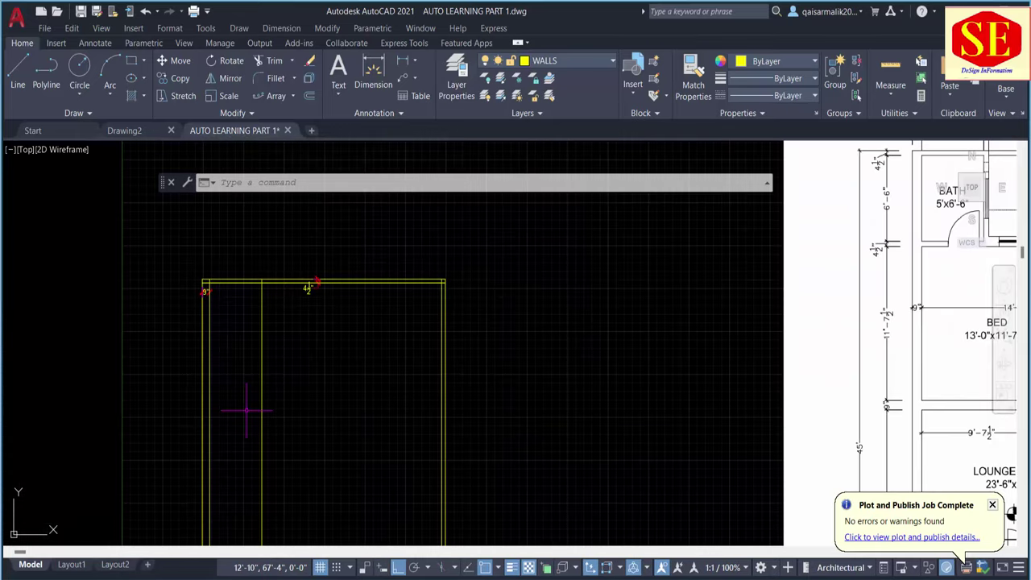
key(Return)
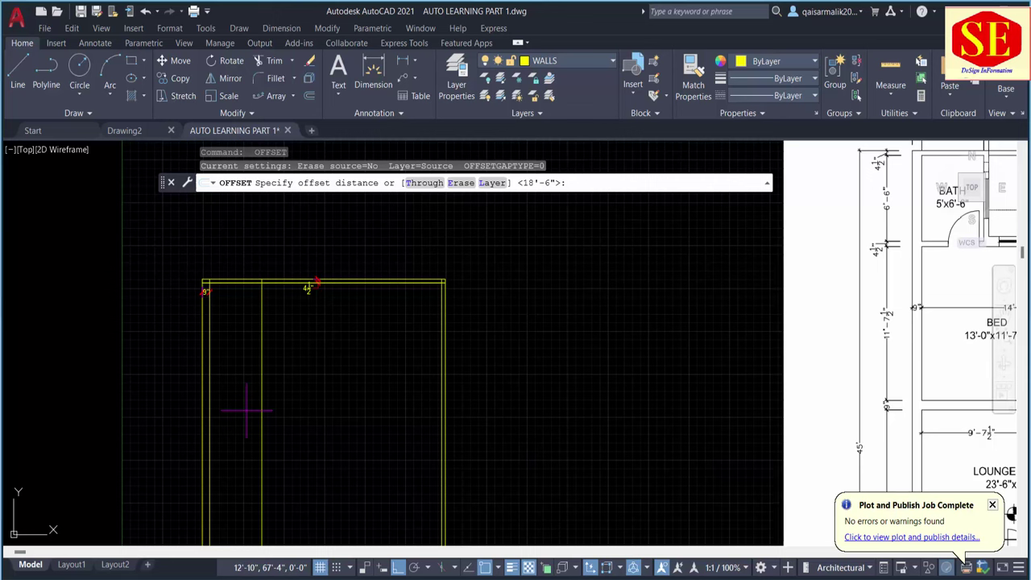
text(4.5)
key(Return)
click(260, 326)
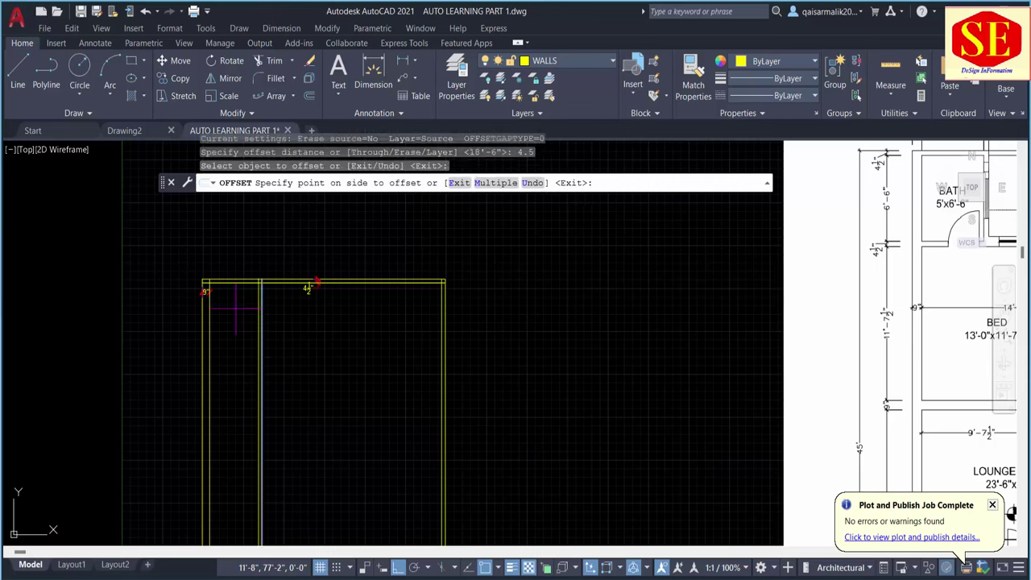
click(203, 290)
key(Escape)
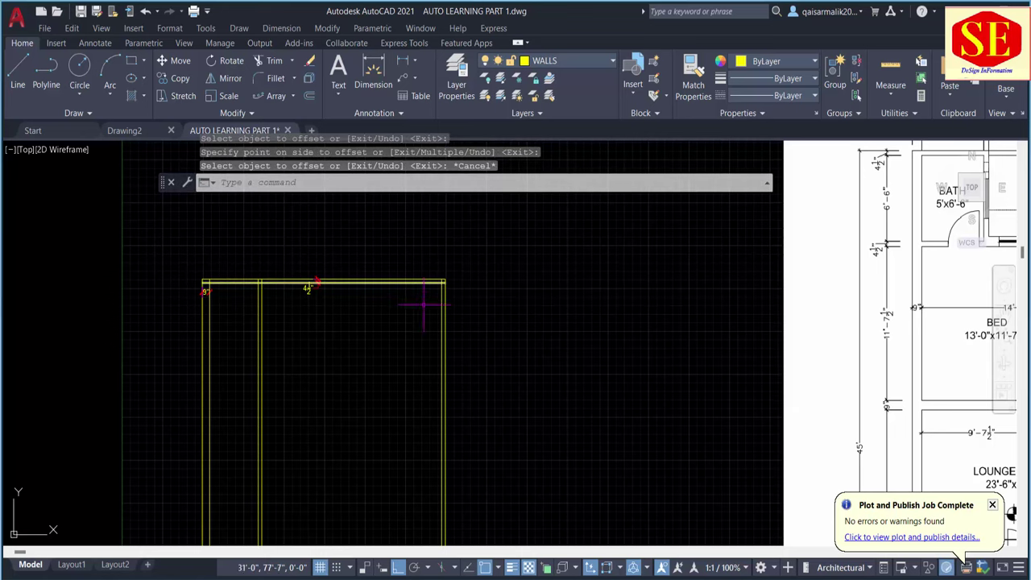
scroll(403, 290, down, 2)
scroll(840, 236, up, 4)
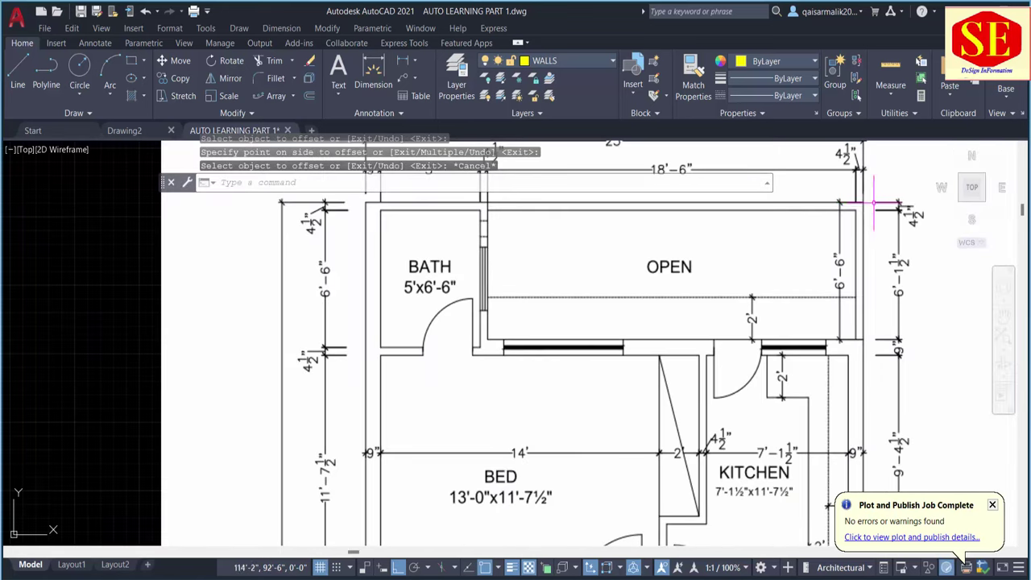
middle_drag(490, 215, 630, 350)
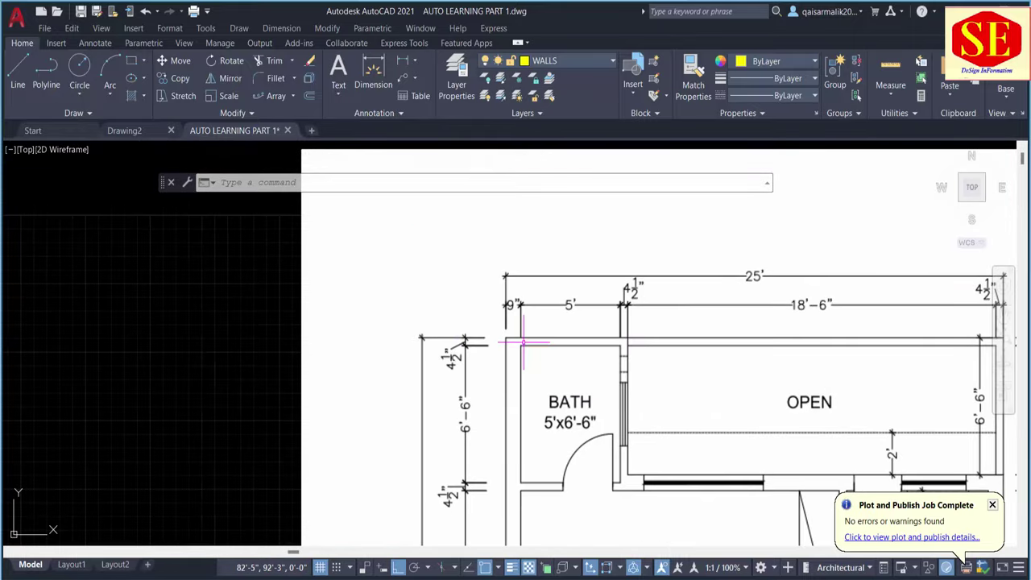
scroll(669, 268, down, 3)
scroll(619, 307, up, 3)
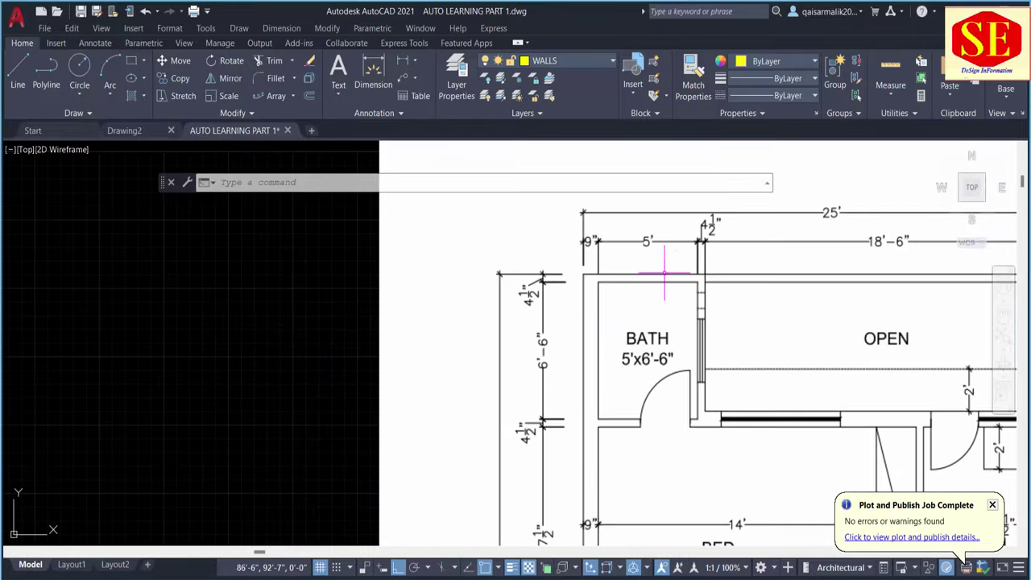
scroll(460, 292, down, 2)
scroll(816, 306, up, 2)
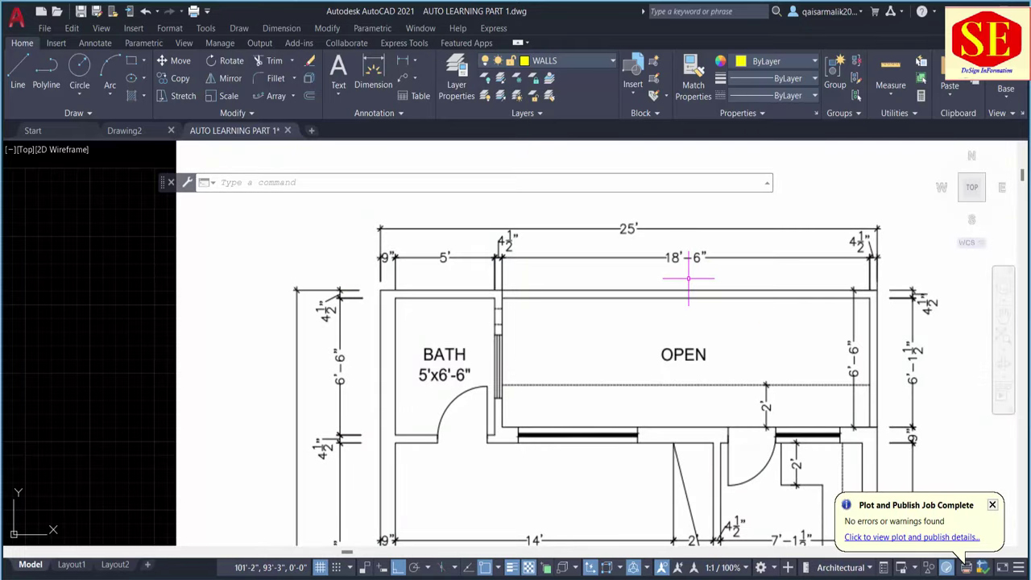
middle_drag(593, 402, 593, 329)
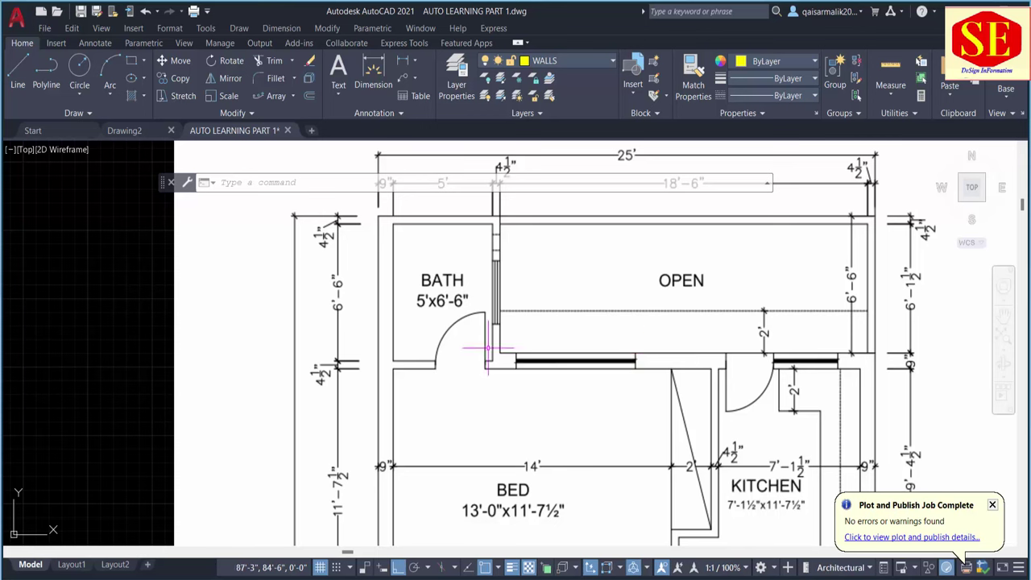
scroll(786, 352, down, 5)
Offset the top wall line 6'6" downward to create a cross partition line.
scroll(294, 395, up, 4)
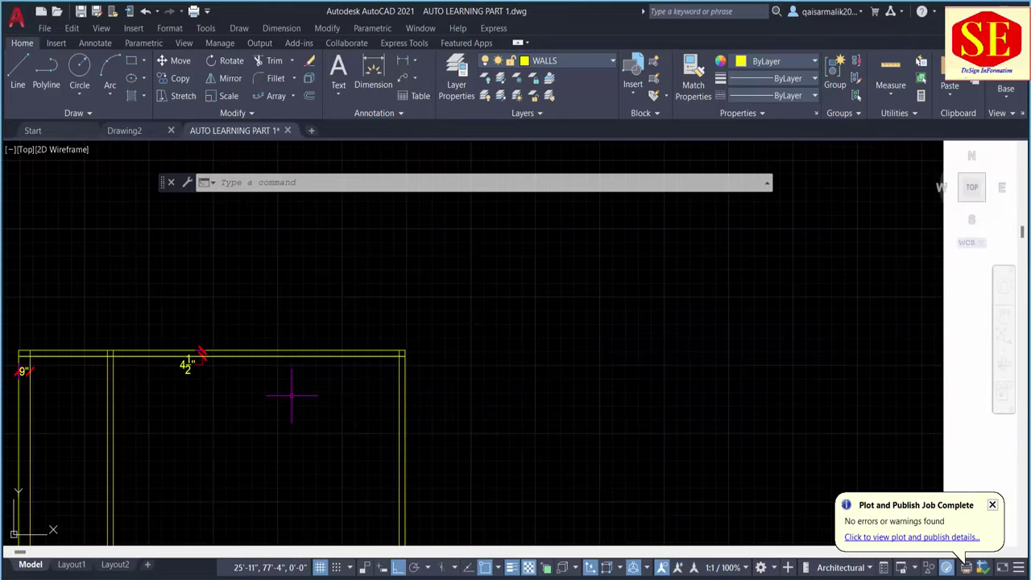
text(o)
key(Return)
text(6'6")
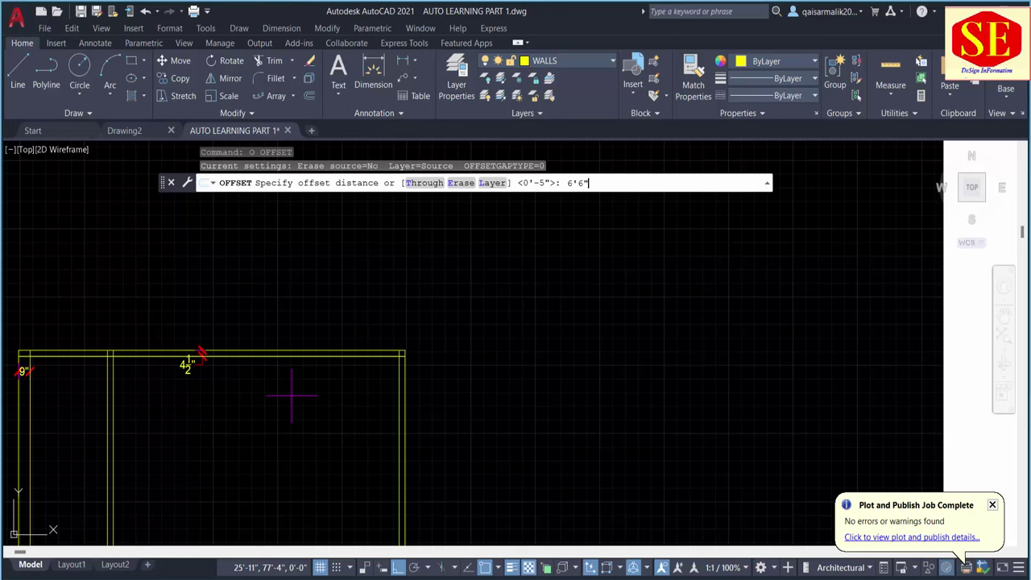
key(Return)
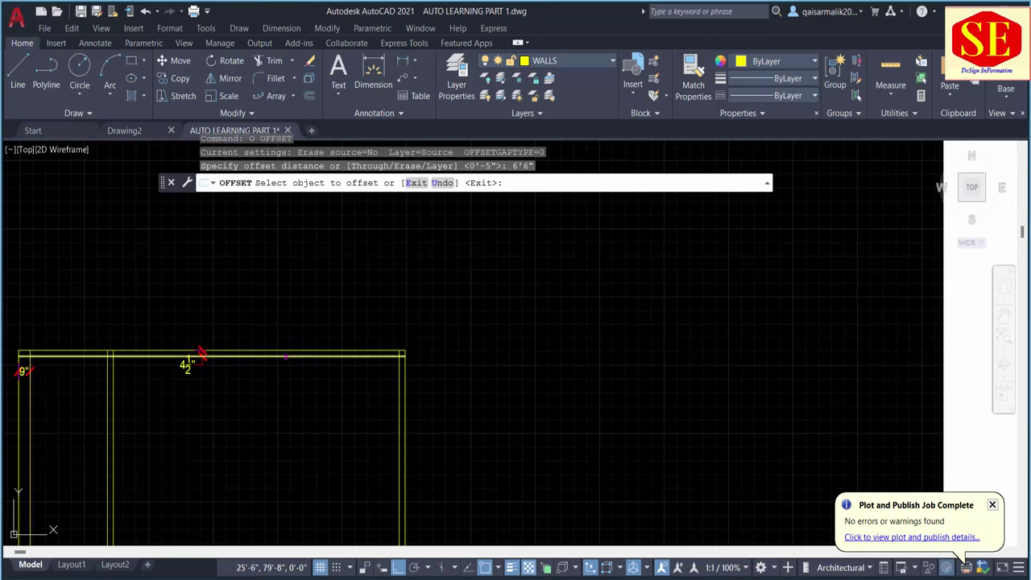
click(285, 355)
click(300, 493)
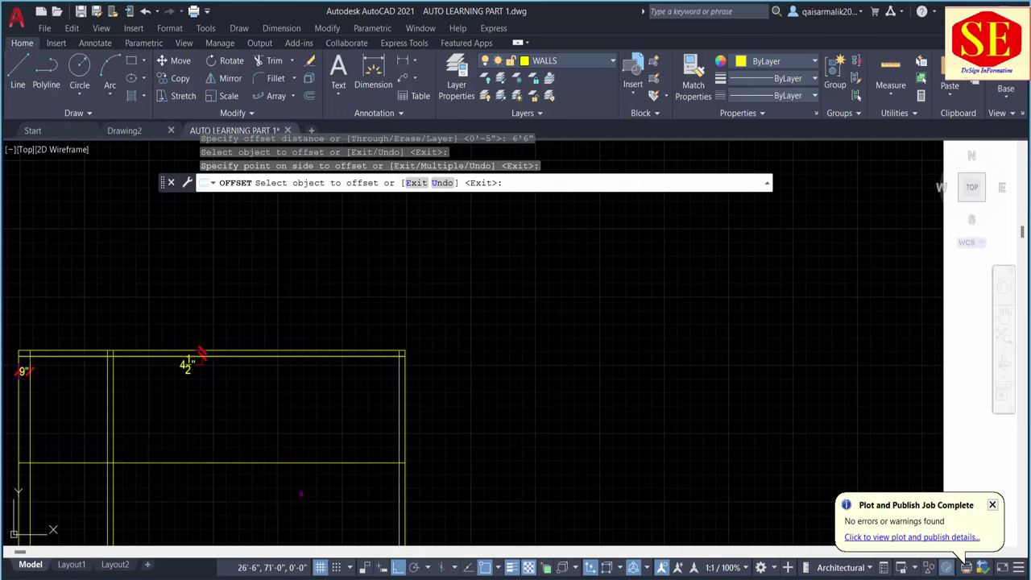
Select the new horizontal line to check that it spans between the outer walls.
scroll(309, 446, down, 4)
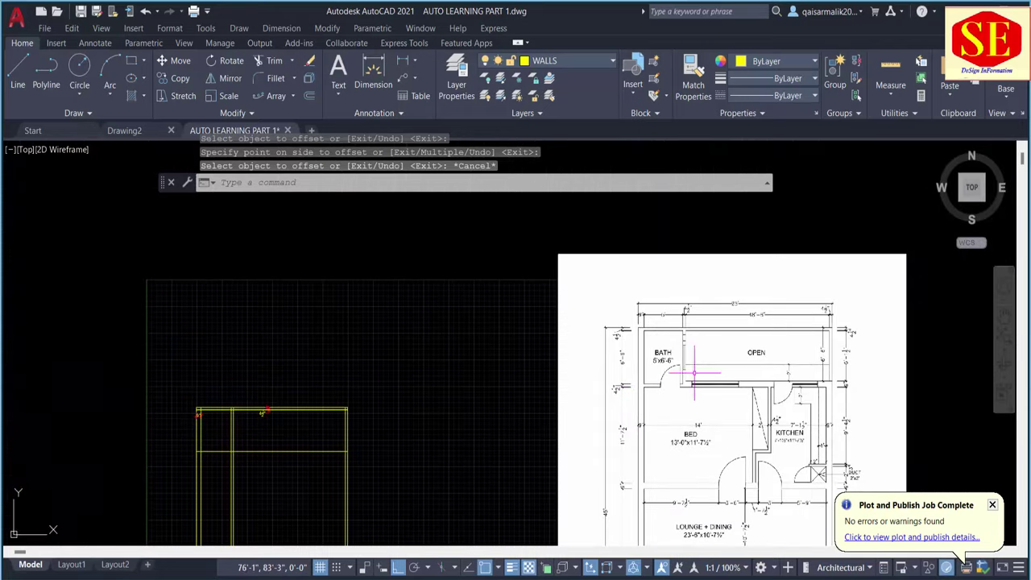
scroll(724, 362, up, 5)
scroll(924, 354, down, 5)
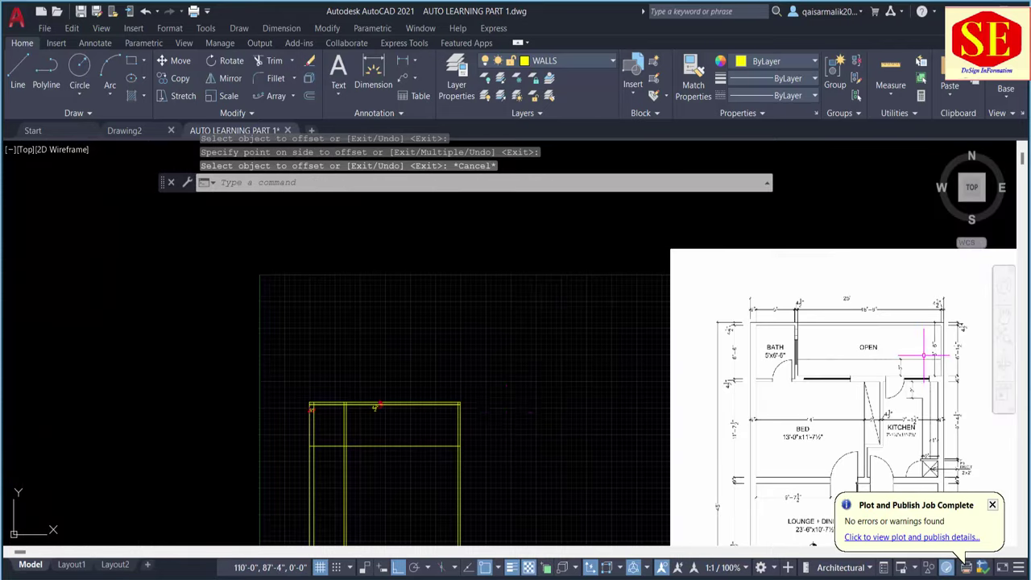
scroll(298, 472, up, 3)
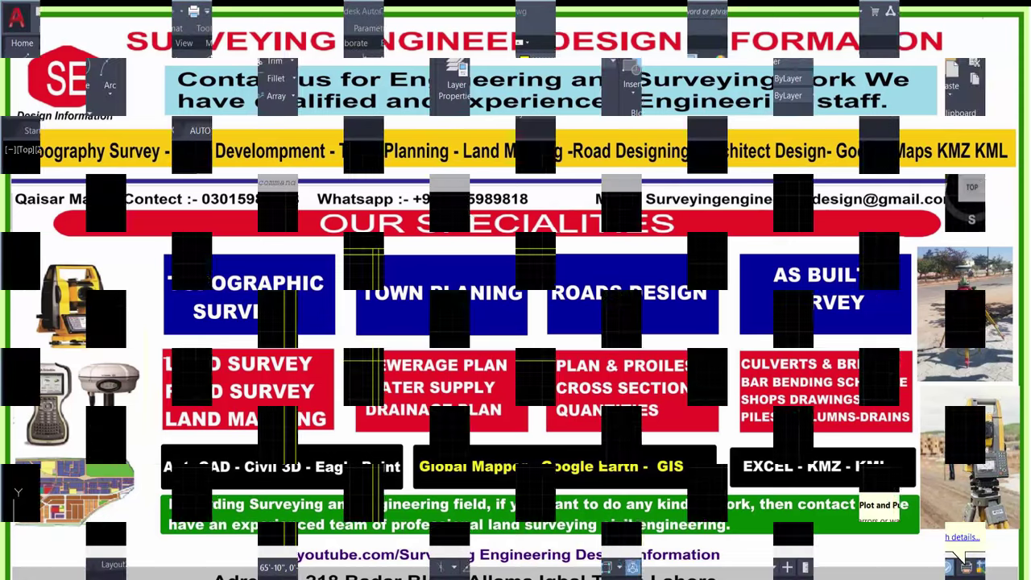
key(Escape)
key(Escape)
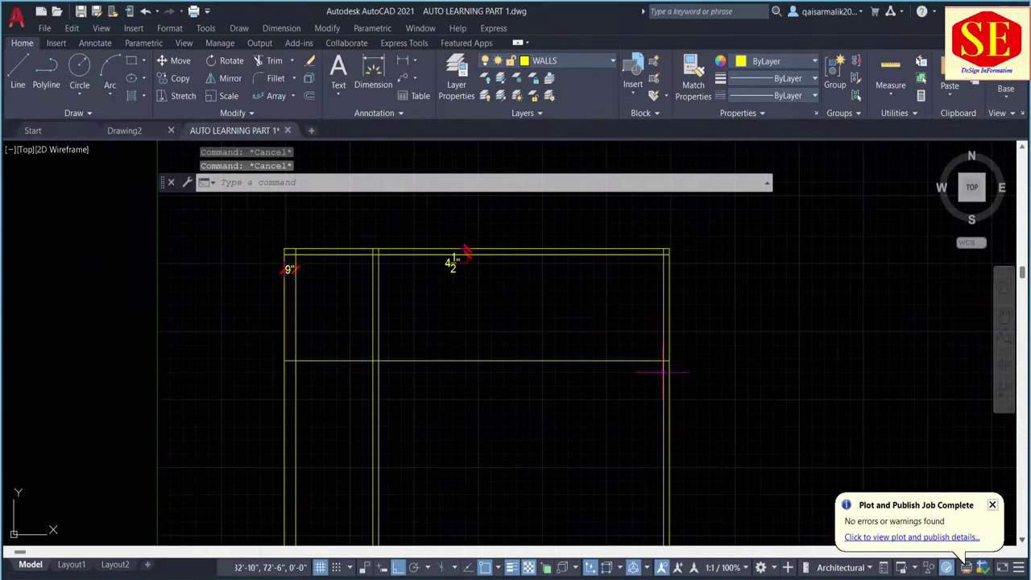
click(666, 361)
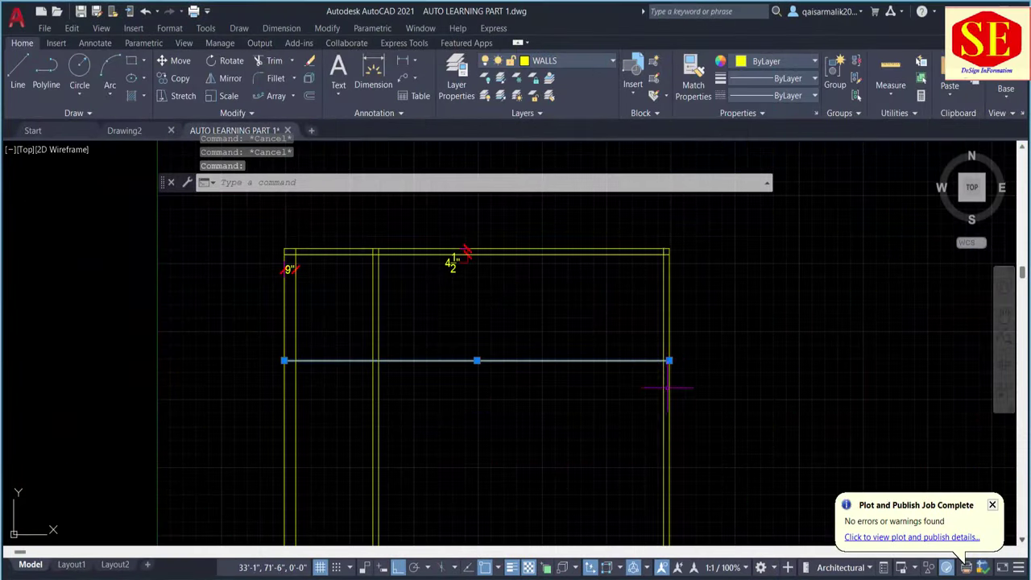
key(Escape)
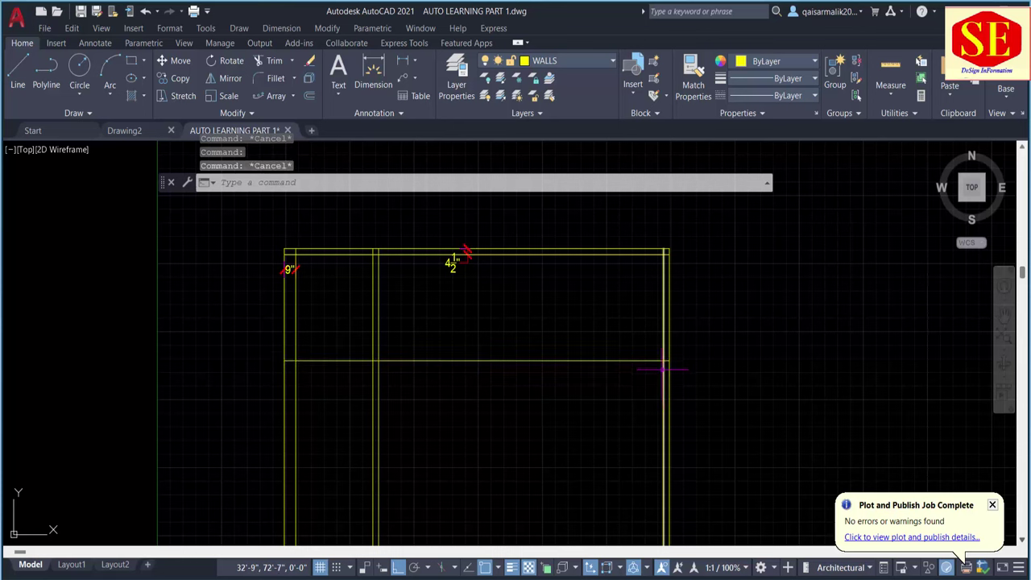
Clear stray wall selections and start Trim from the Home tab's Trim/Extend dropdown.
click(664, 318)
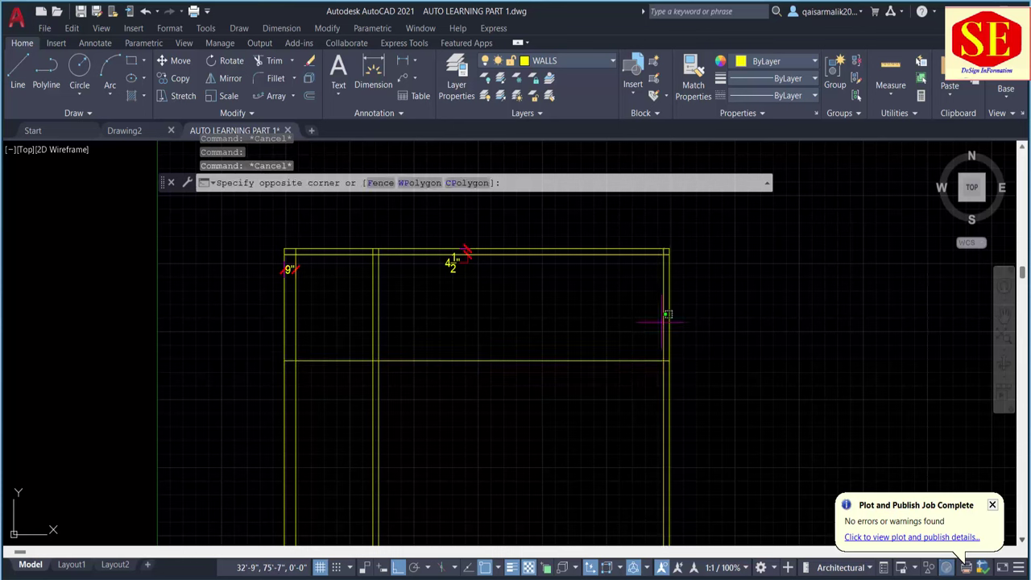
key(Escape)
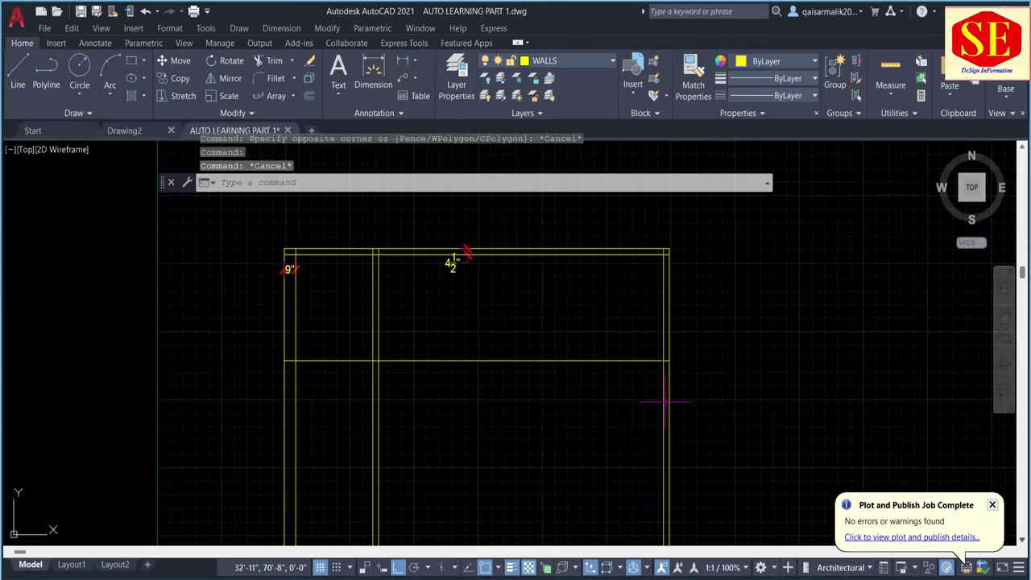
click(665, 394)
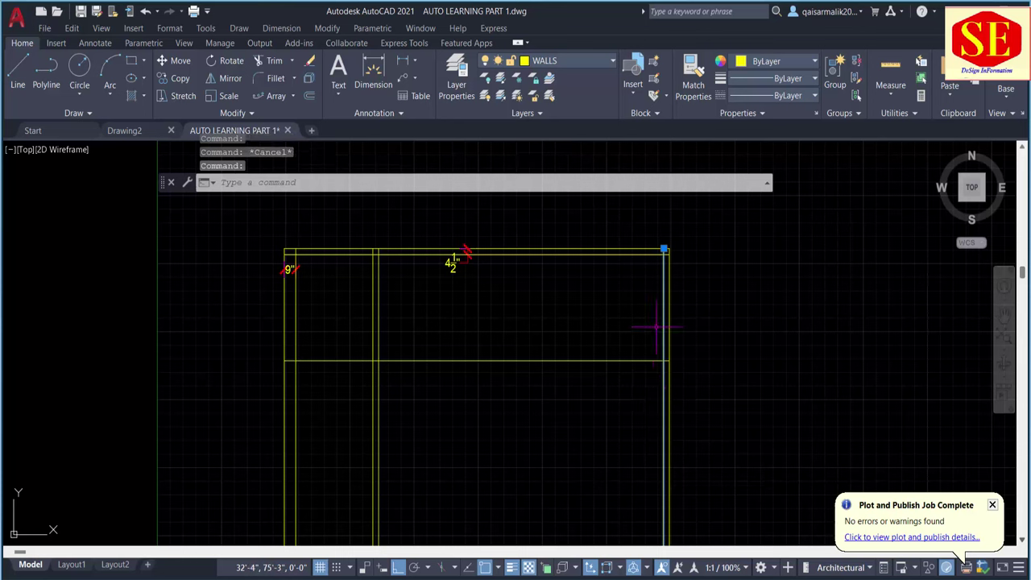
key(Escape)
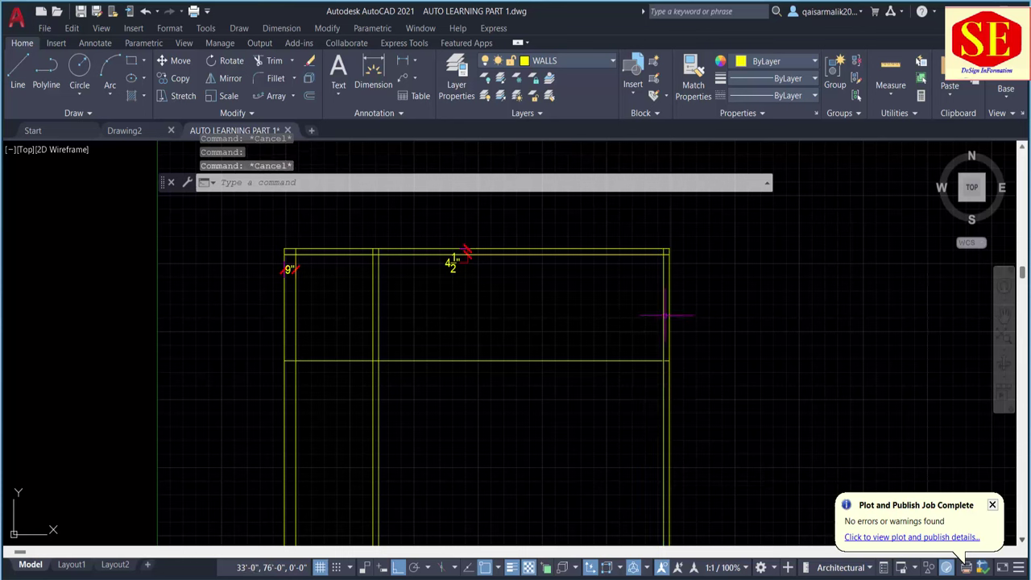
text(tr)
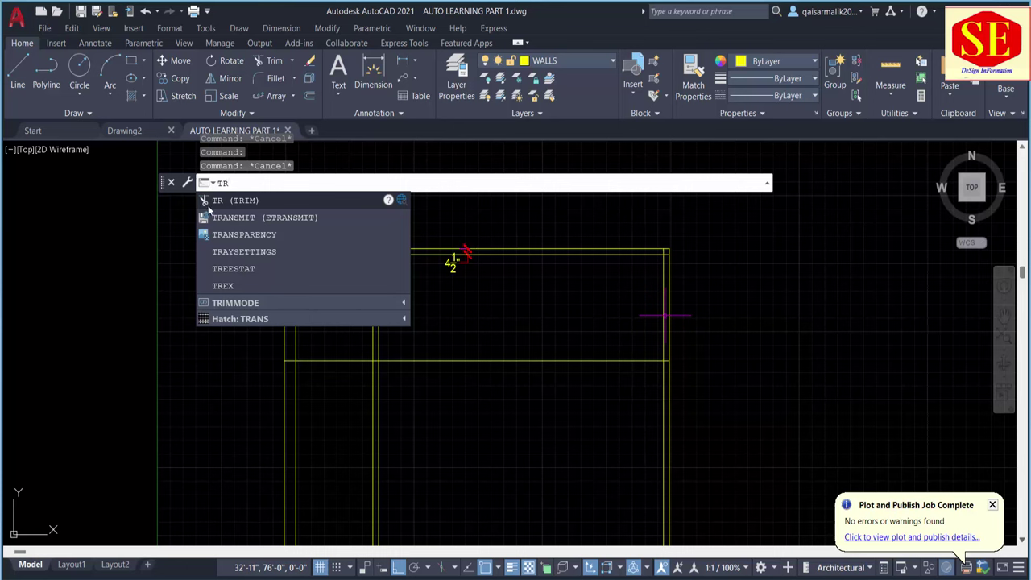
key(Escape)
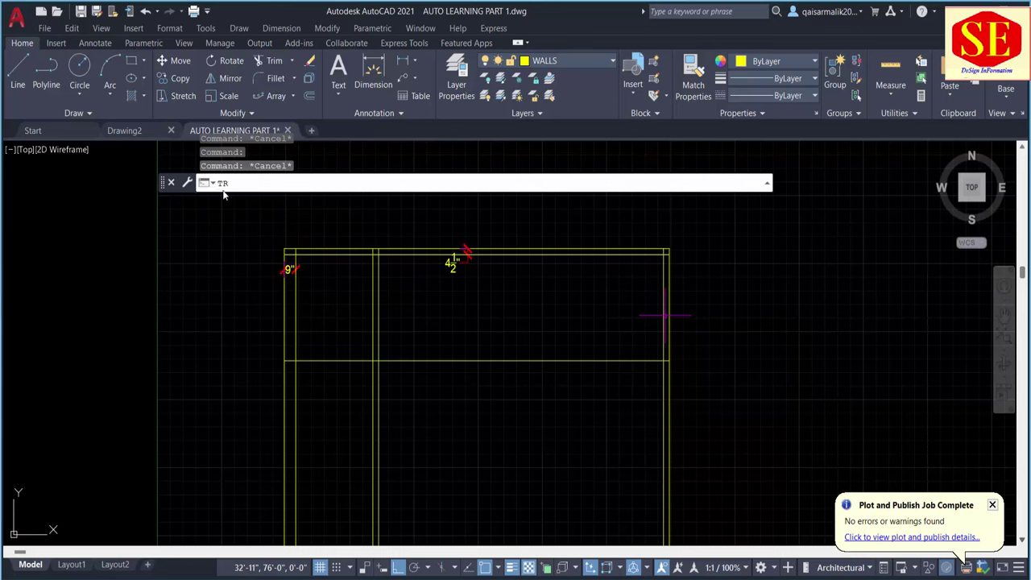
click(293, 63)
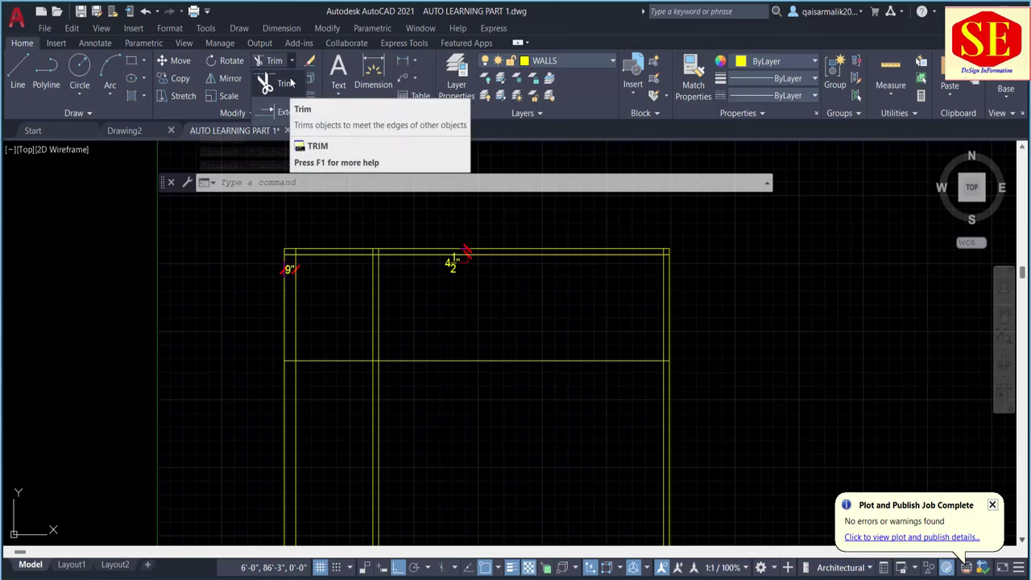
click(285, 87)
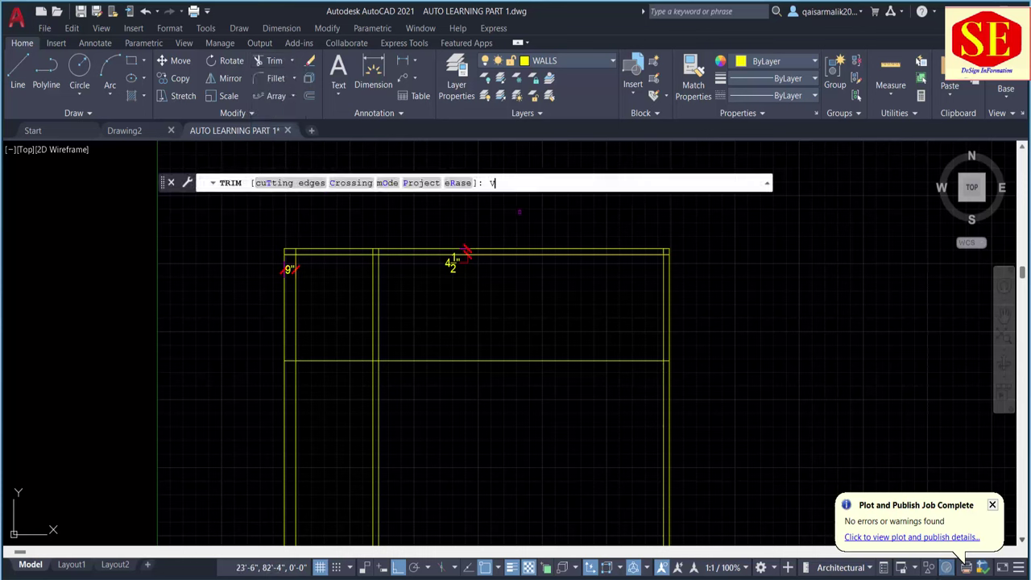
Trim the right inner wall and both partition lines below the new cross wall.
click(519, 211)
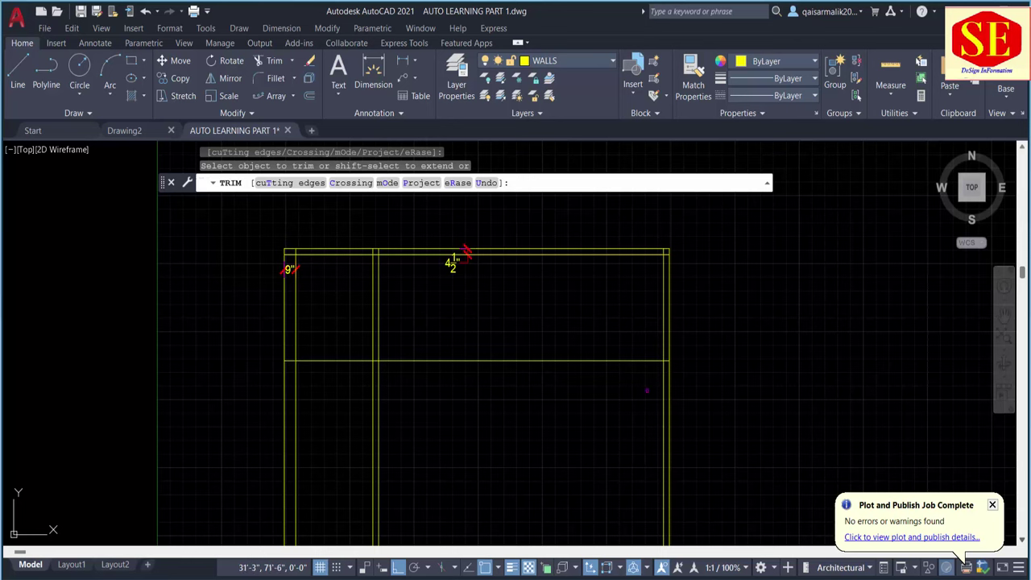
click(662, 383)
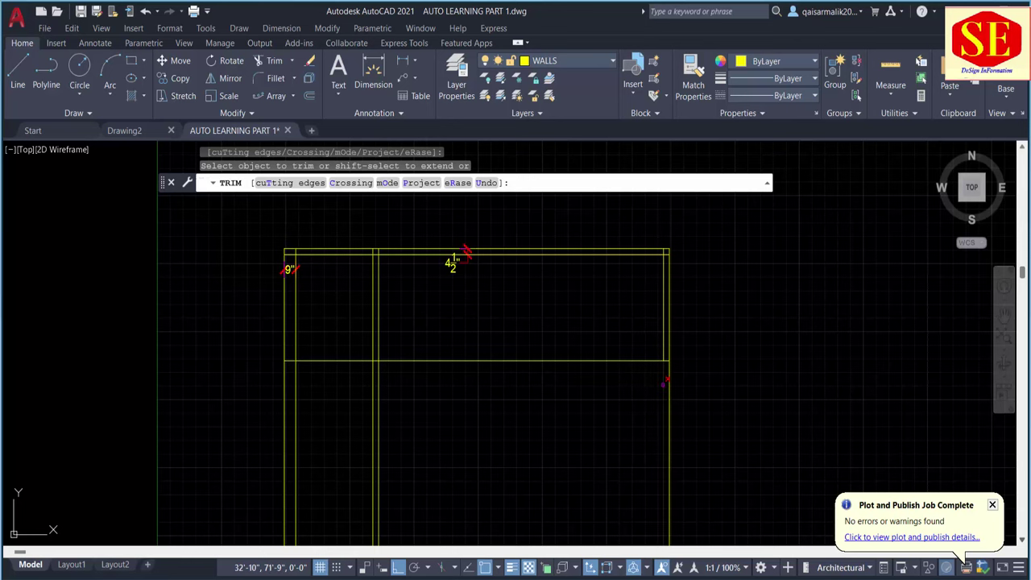
scroll(673, 354, up, 4)
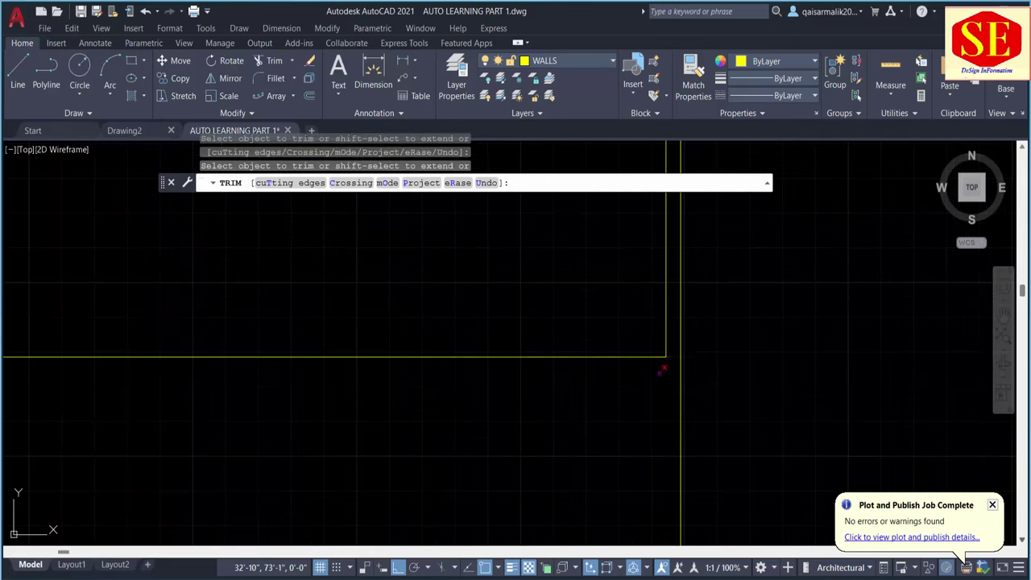
scroll(667, 376, down, 5)
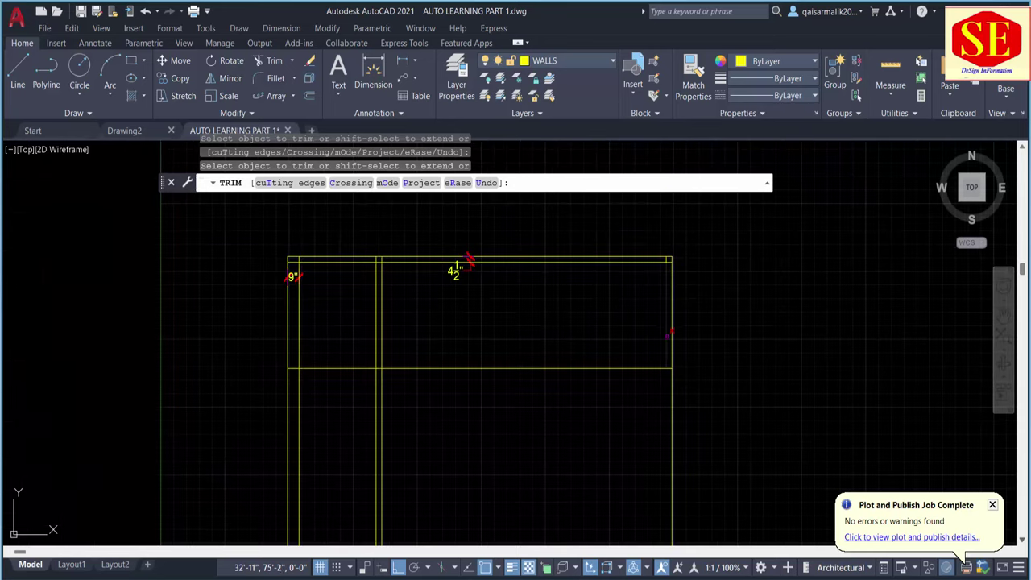
middle_drag(439, 410, 561, 384)
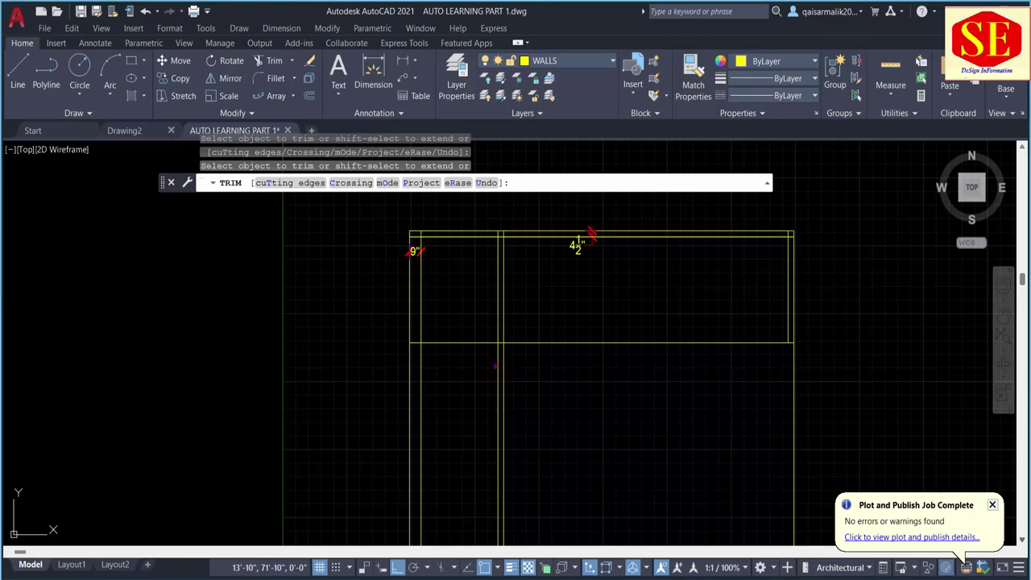
click(499, 362)
click(505, 366)
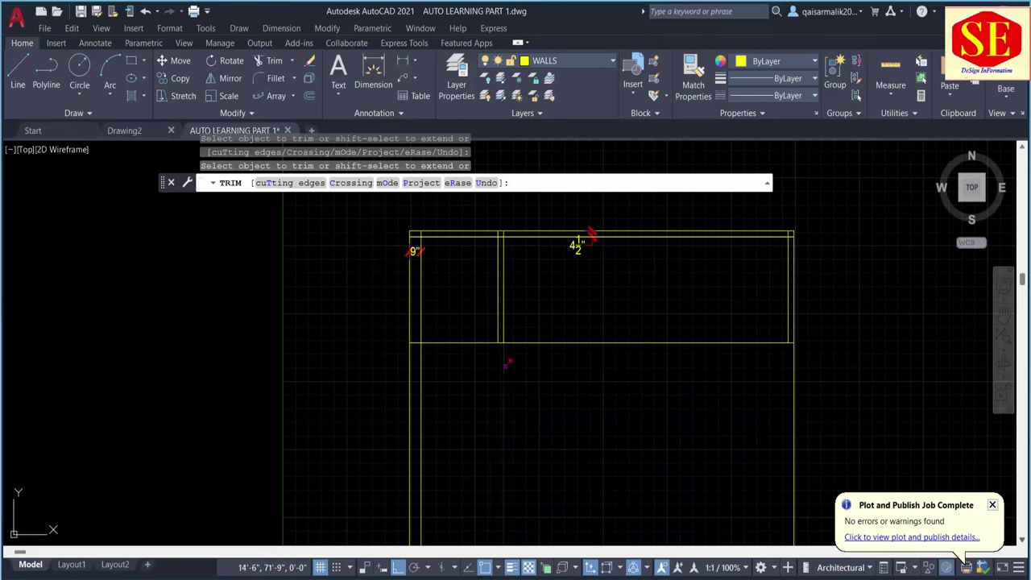
click(467, 366)
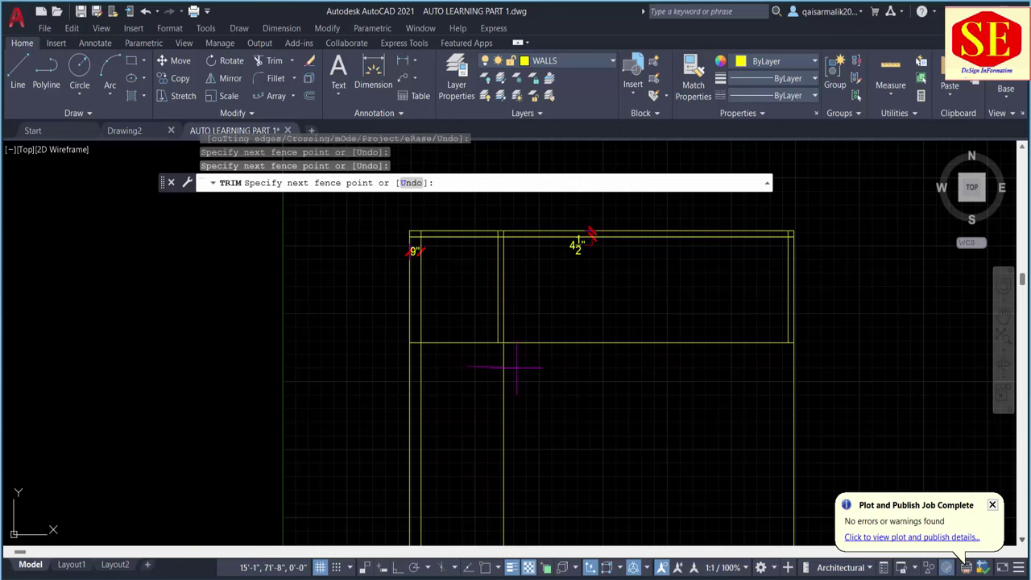
key(Return)
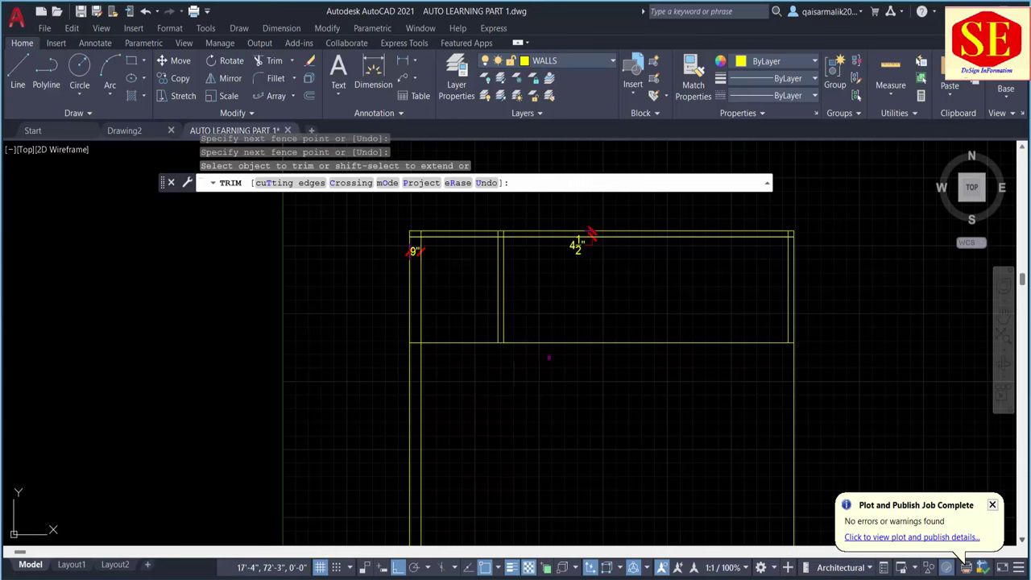
key(Escape)
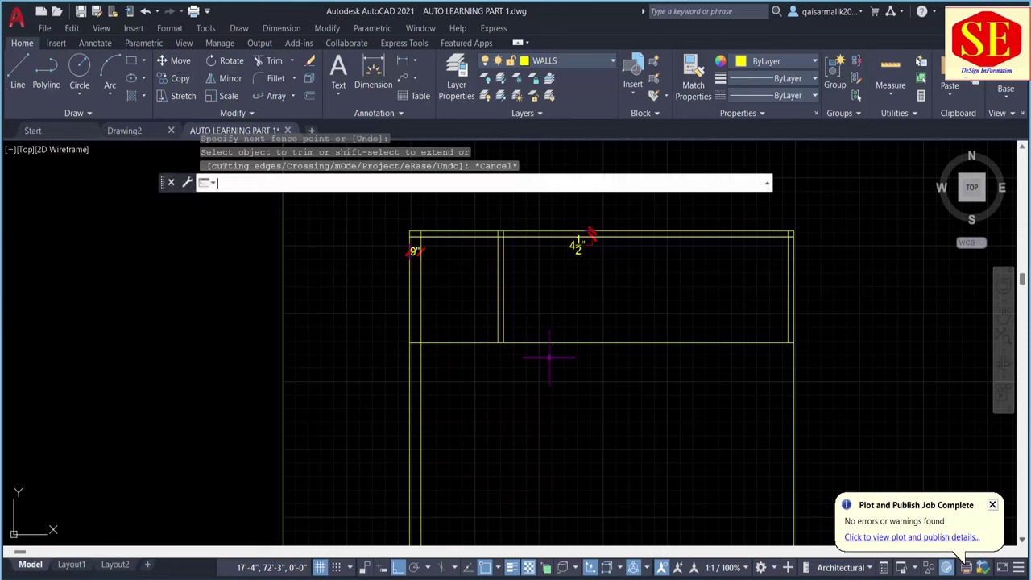
Trim a leftover line piece and the right part of the new cross wall line.
text(Tr)
key(Return)
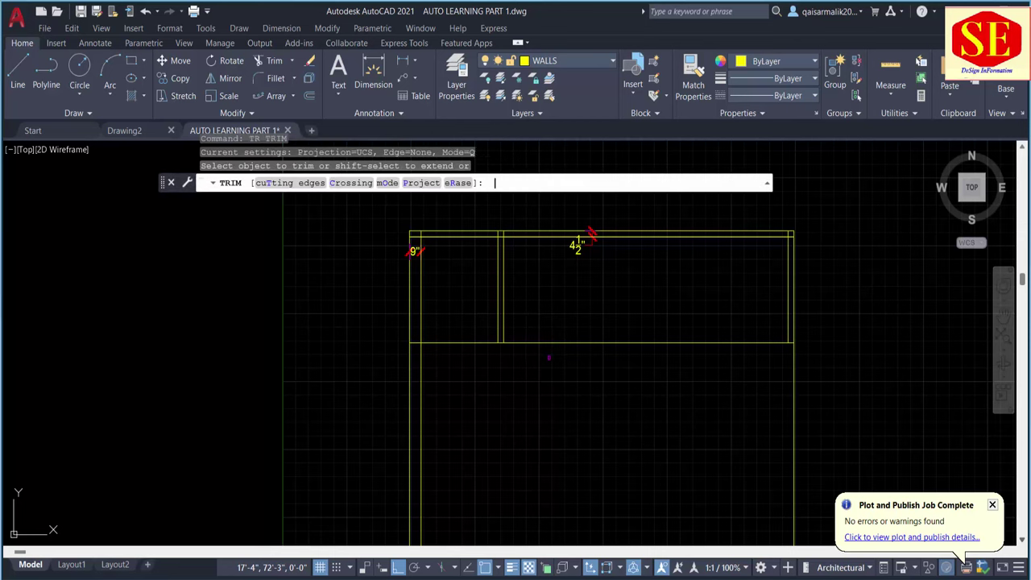
click(548, 358)
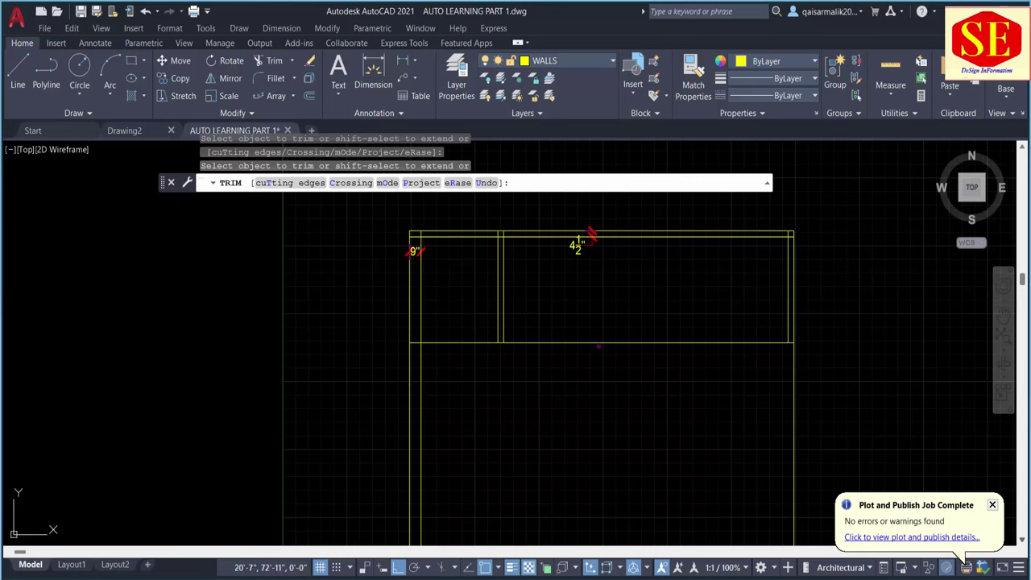
click(599, 345)
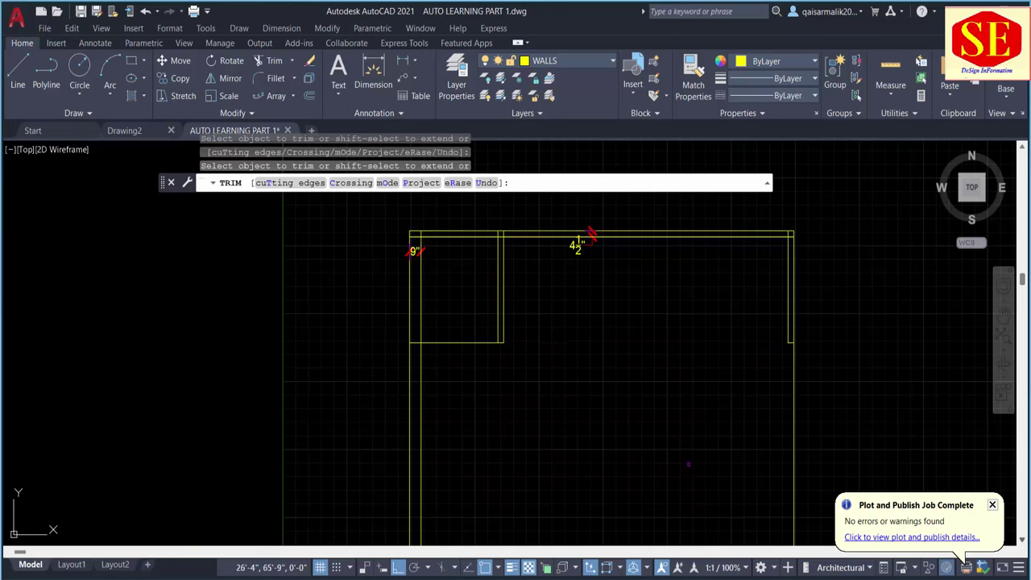
key(Escape)
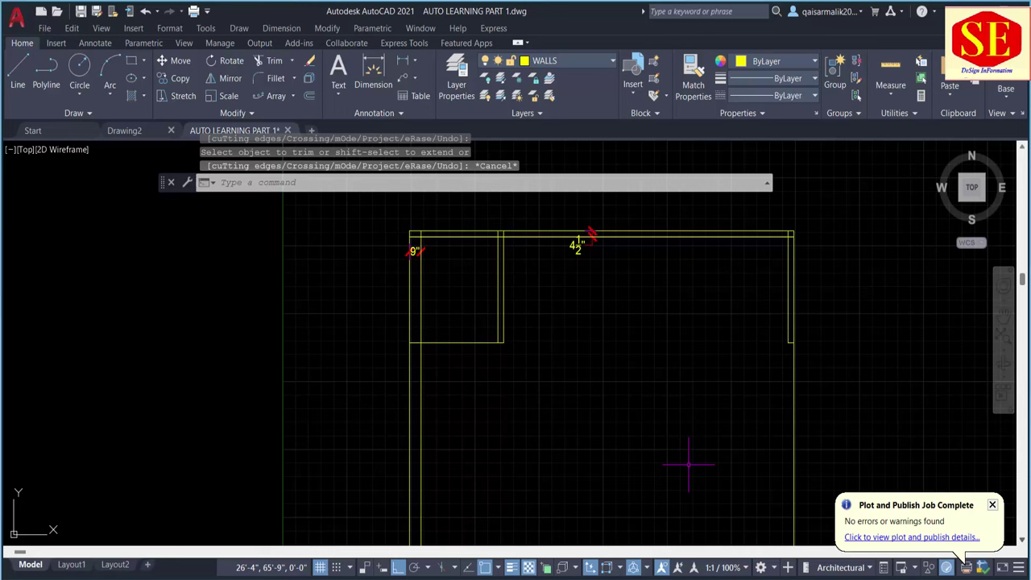
text(u)
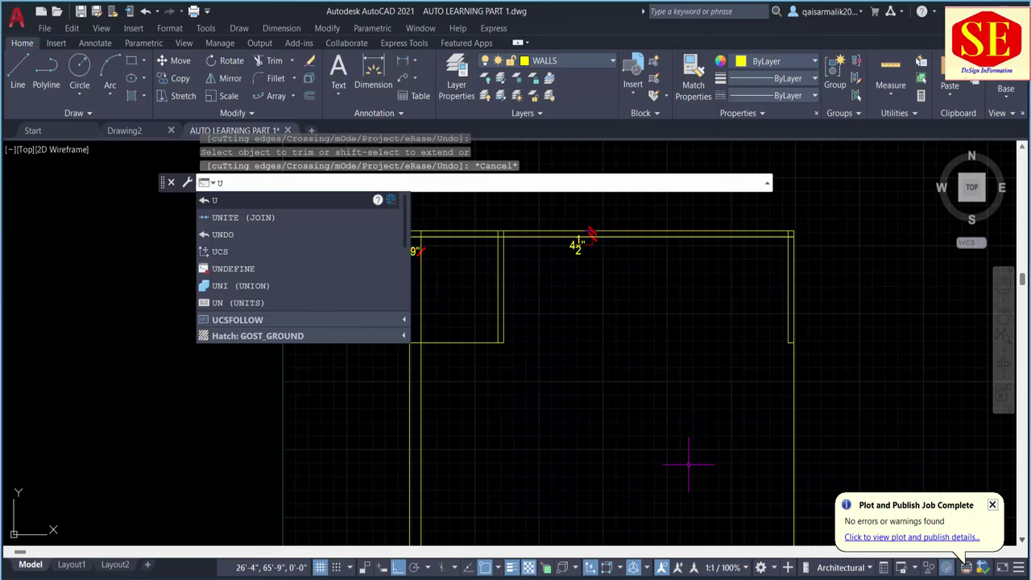
Undo the last trim so the cross wall line reaches the right wall again.
click(229, 235)
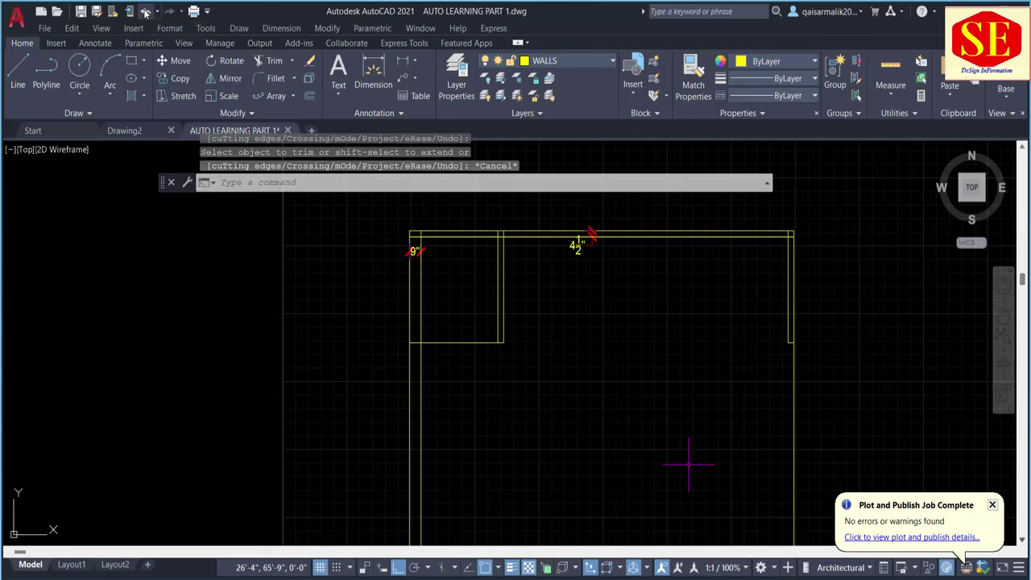
click(145, 11)
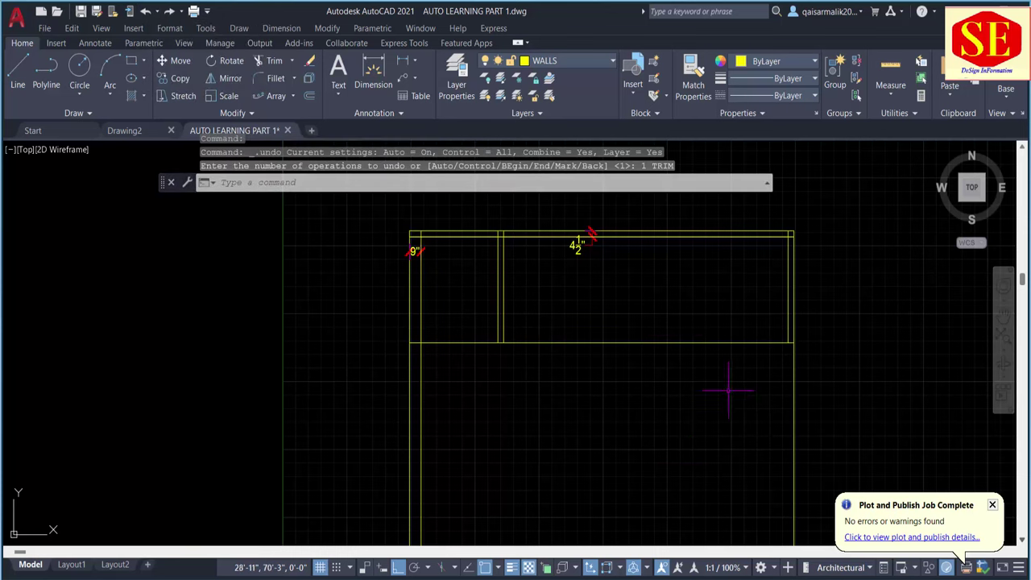
key(Escape)
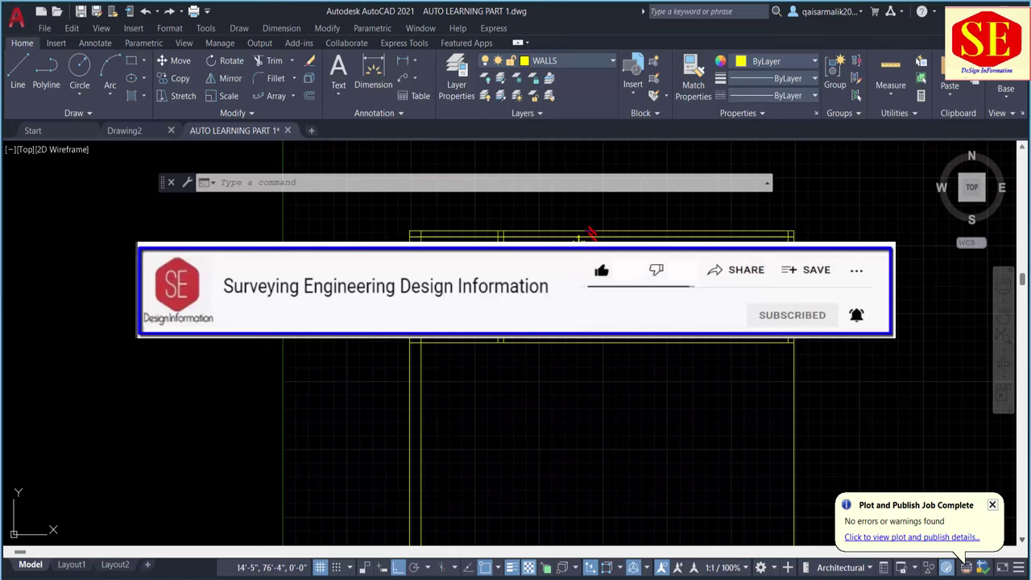
middle_drag(578, 240, 567, 275)
key(Escape)
key(Escape)
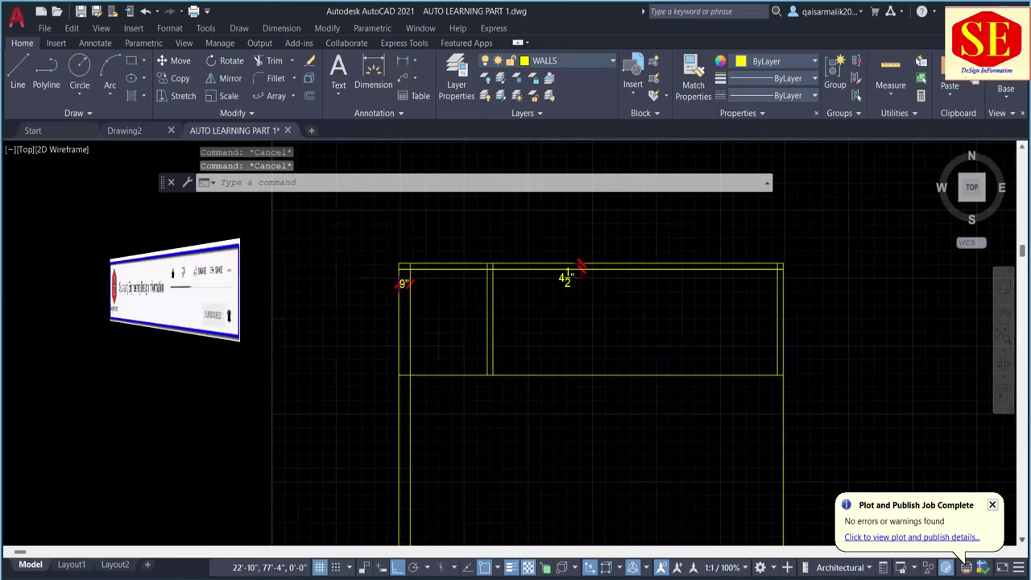
scroll(626, 310, down, 4)
middle_drag(720, 299, 480, 328)
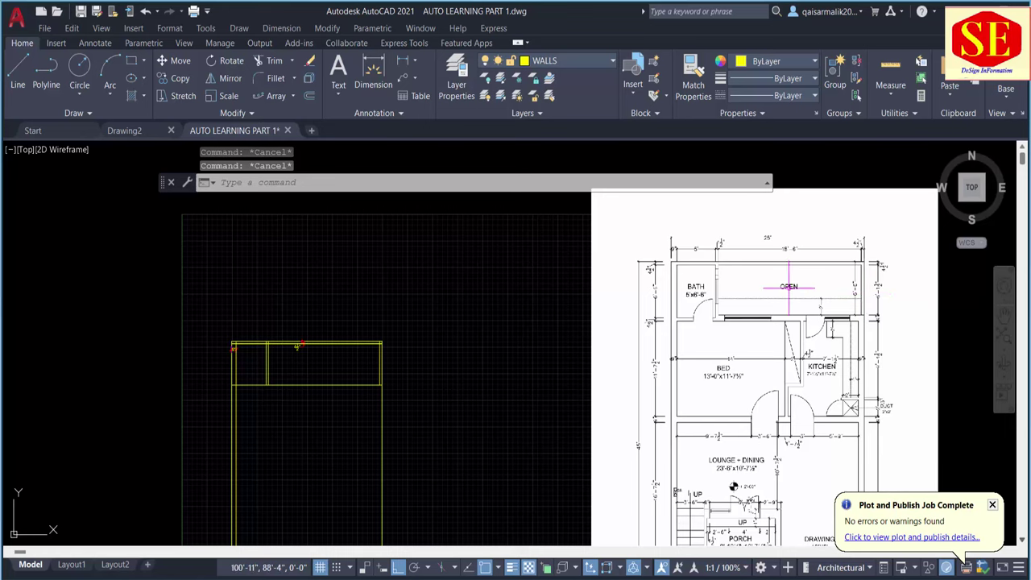
scroll(295, 364, up, 3)
middle_drag(352, 305, 506, 335)
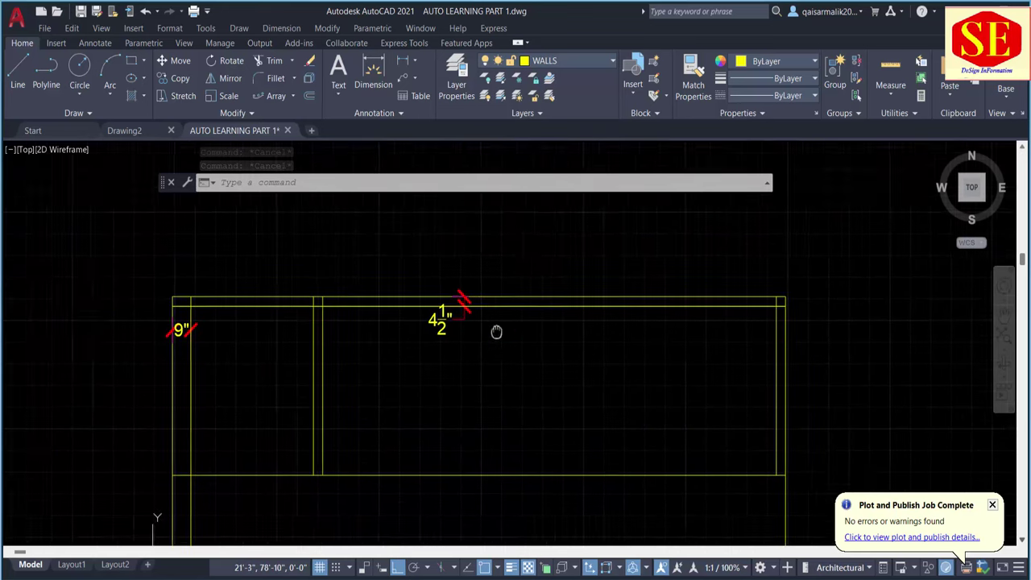
key(Escape)
key(Escape)
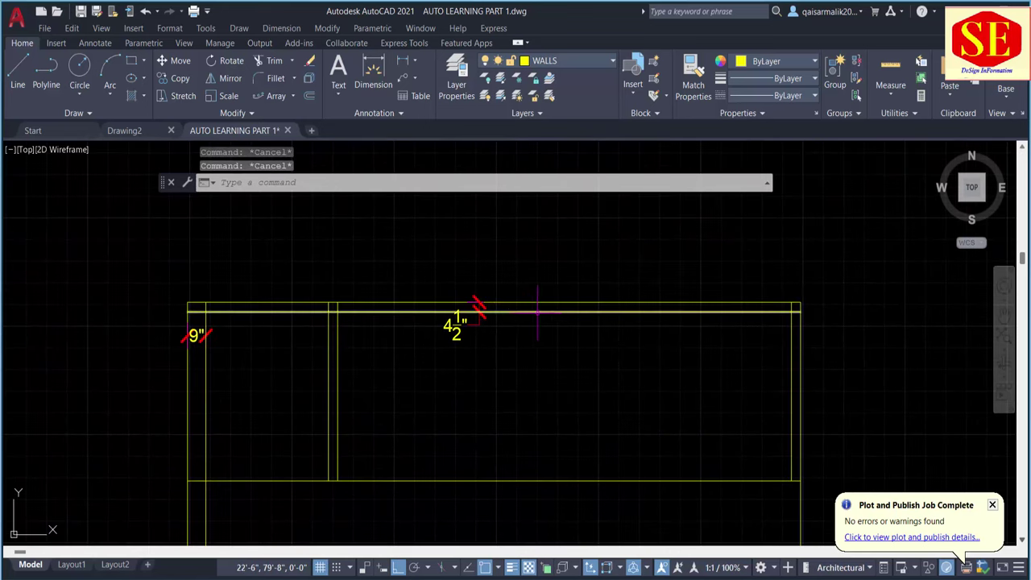
scroll(785, 322, up, 3)
text(TR)
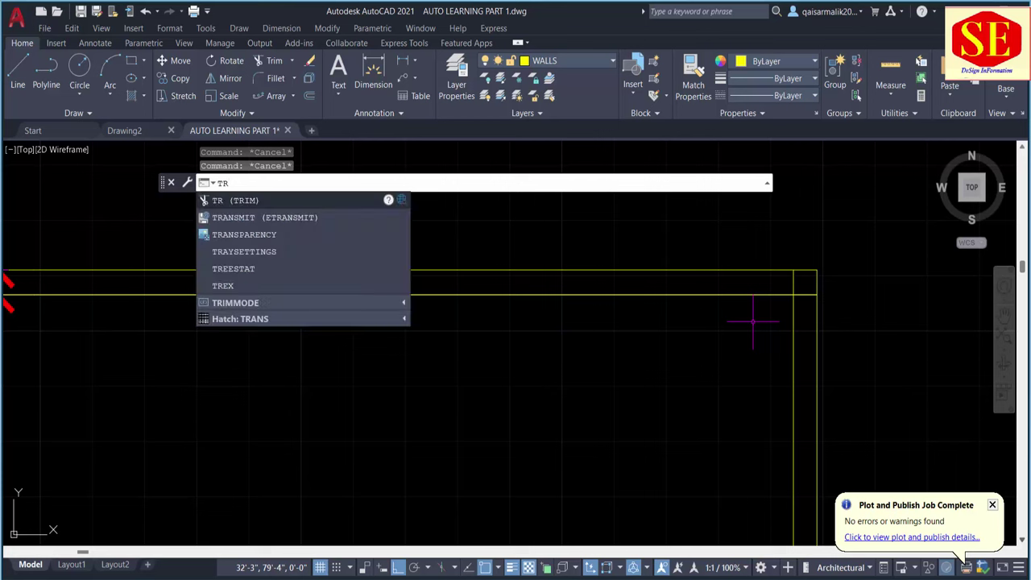
Trim the short wall stub at the top-right corner.
key(Return)
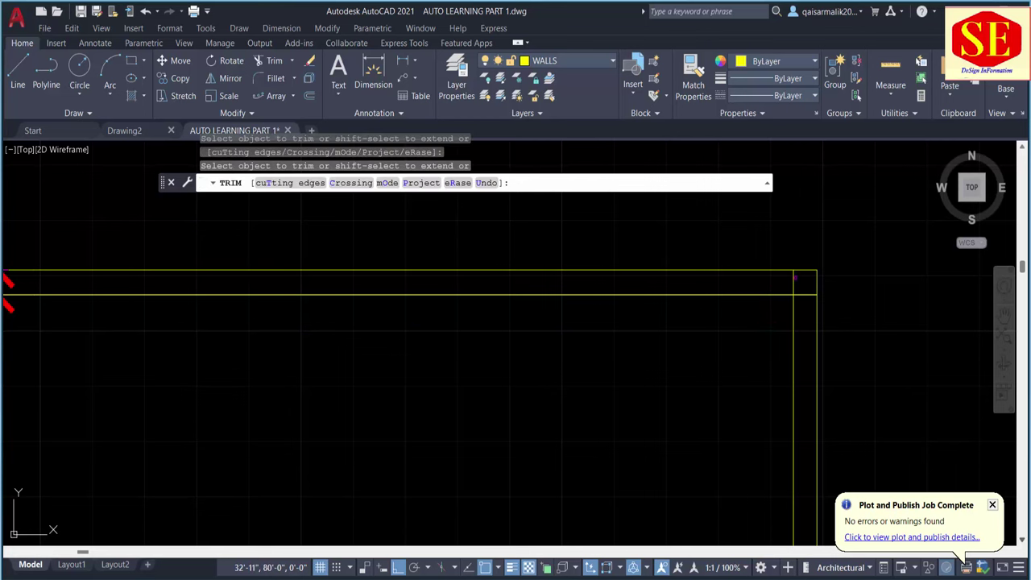
click(794, 279)
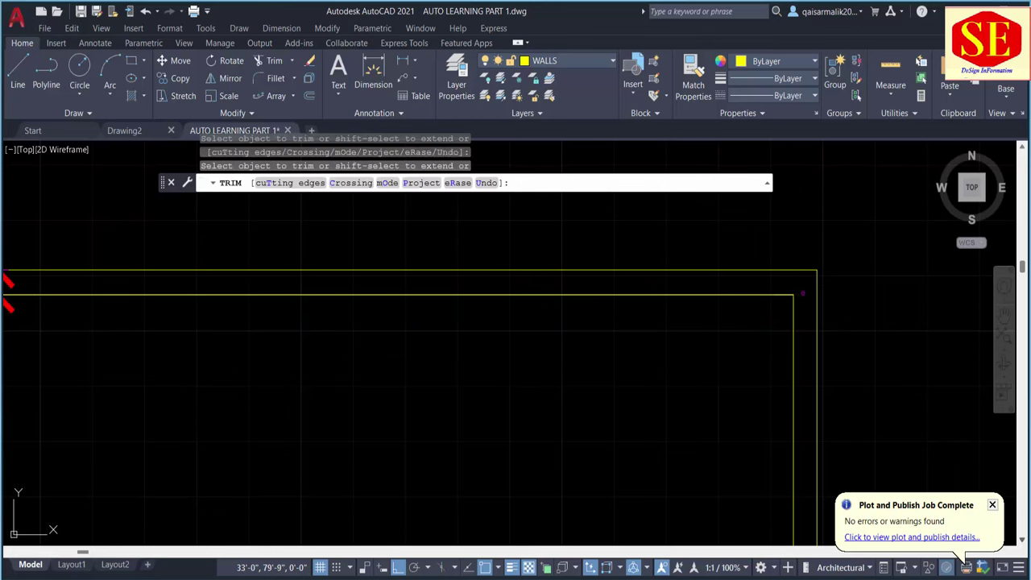
scroll(644, 322, down, 2)
scroll(644, 322, down, 1)
scroll(242, 306, up, 2)
scroll(644, 322, down, 2)
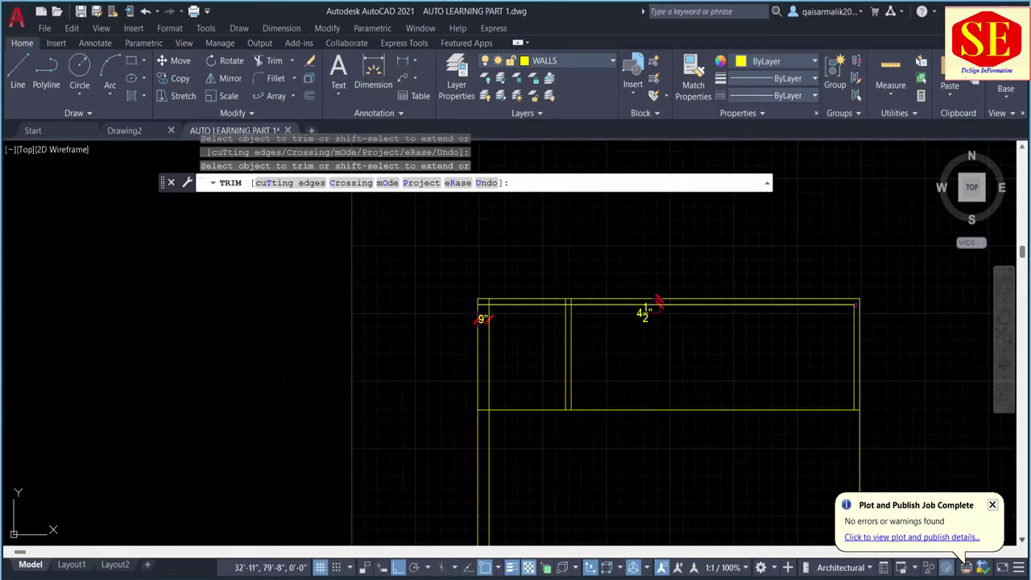
scroll(580, 300, up, 5)
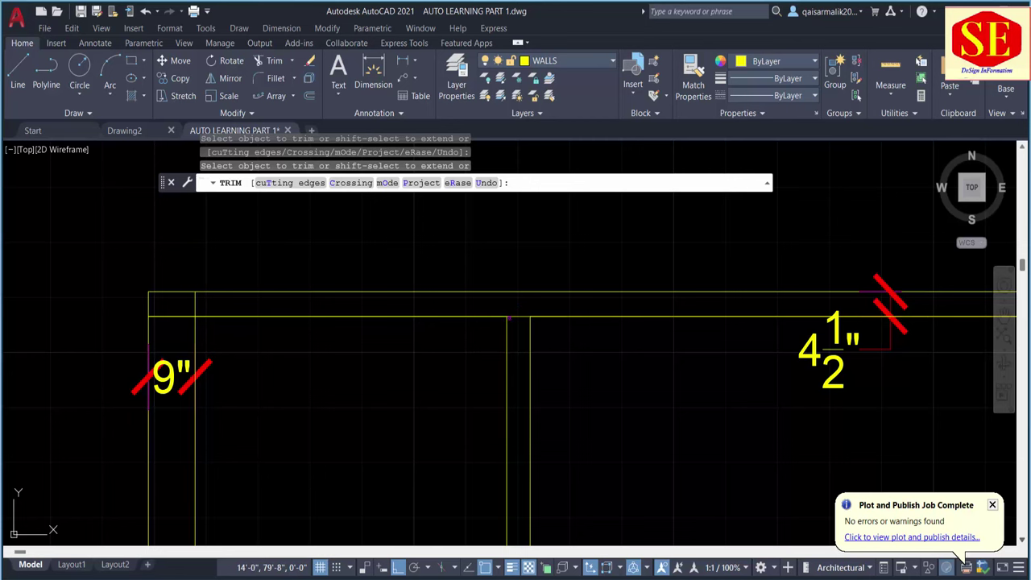
Trim the top wall where the partition meets it and fence-trim the top-left corner overlaps.
click(509, 318)
scroll(191, 305, up, 2)
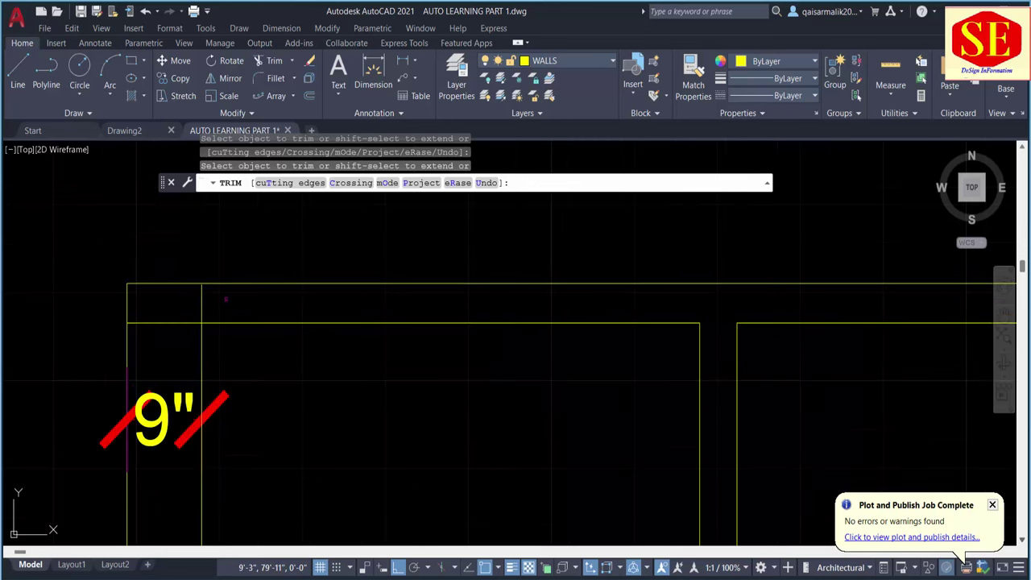
mouse_move(225, 298)
mouse_down()
mouse_move(187, 302)
mouse_move(172, 338)
mouse_up()
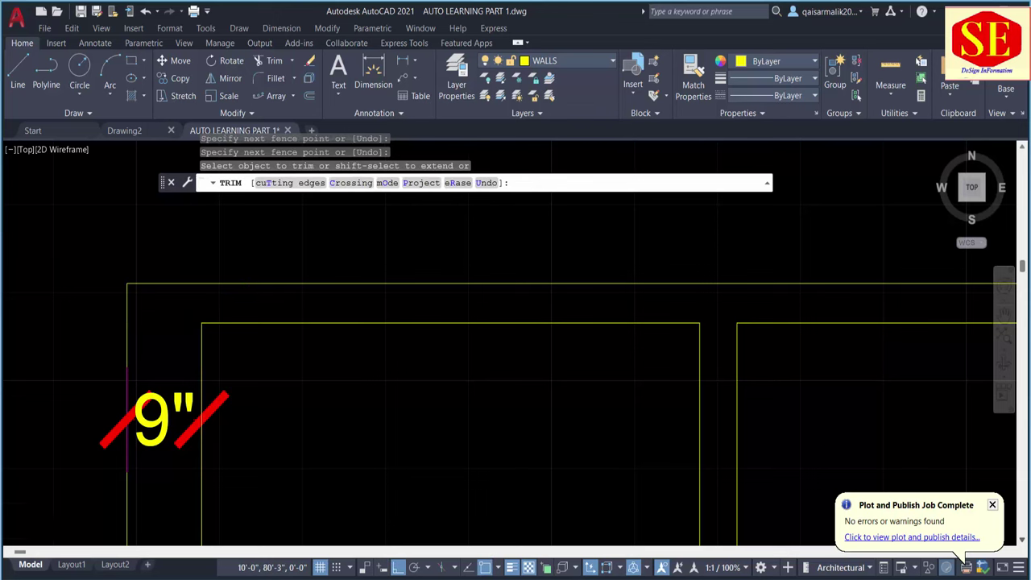
scroll(402, 230, down, 2)
middle_drag(402, 229, 403, 137)
scroll(403, 241, down, 1)
mouse_move(451, 339)
middle_down()
mouse_move(464, 353)
mouse_move(406, 378)
middle_up()
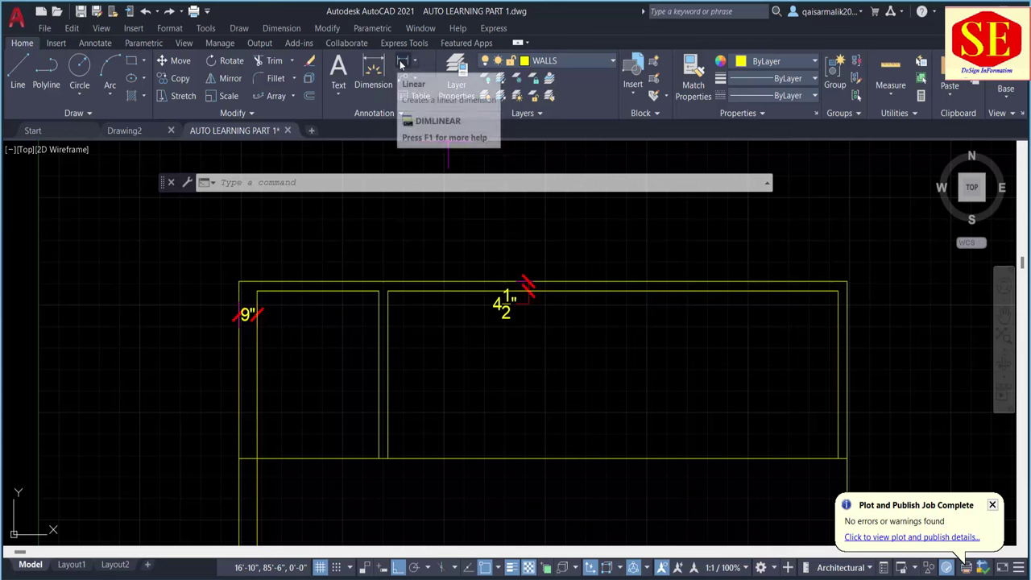
Add an 18'-6" linear dimension across the open area from the right wall corner.
click(402, 64)
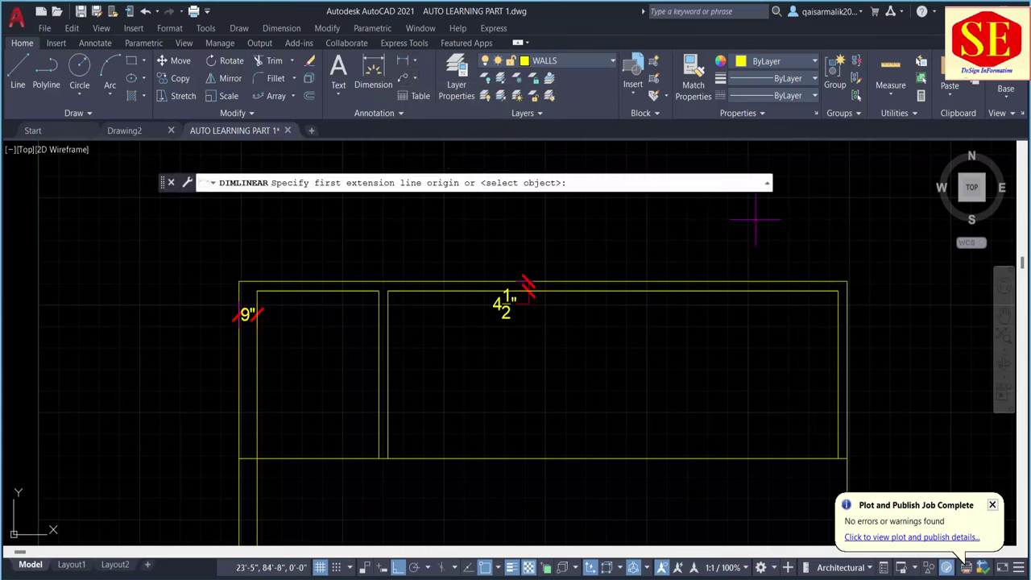
click(847, 281)
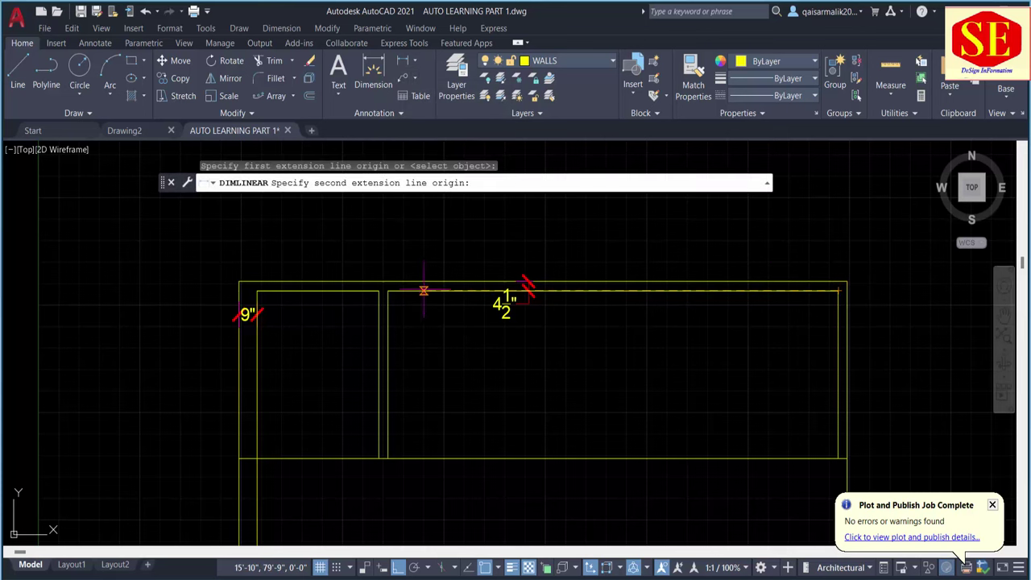
click(388, 290)
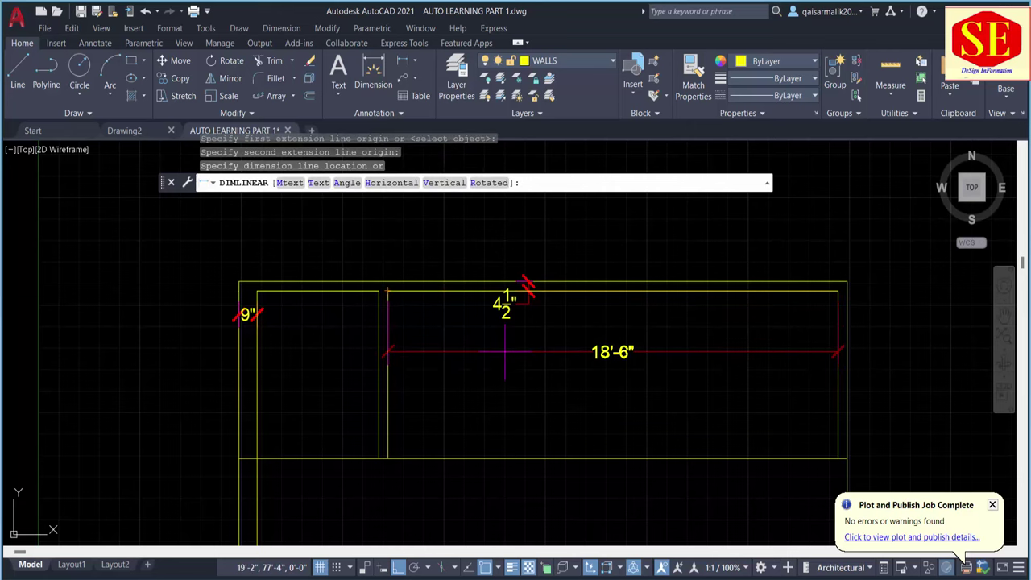
click(505, 351)
scroll(495, 375, down, 5)
middle_drag(804, 344, 489, 344)
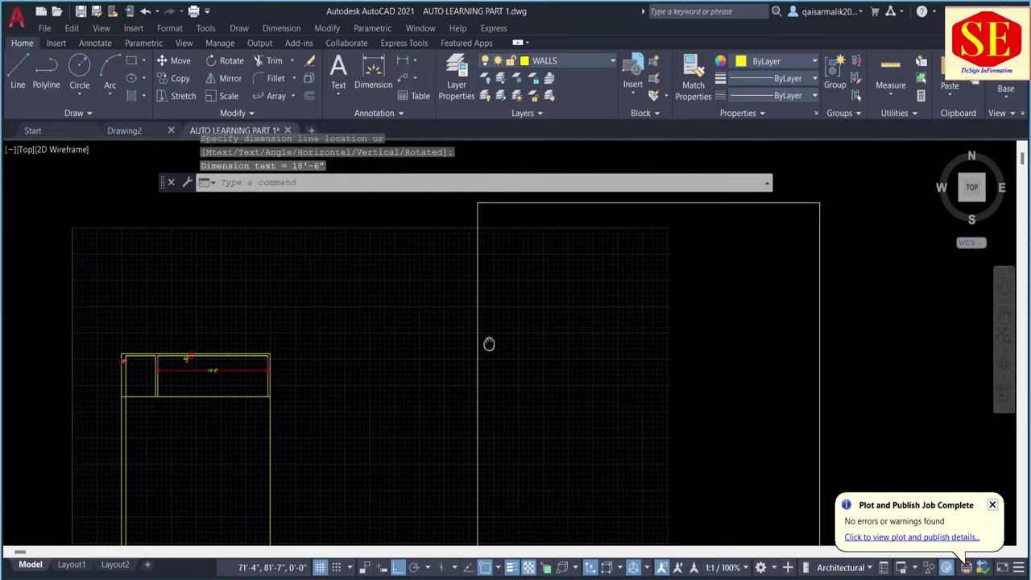
scroll(713, 331, up, 4)
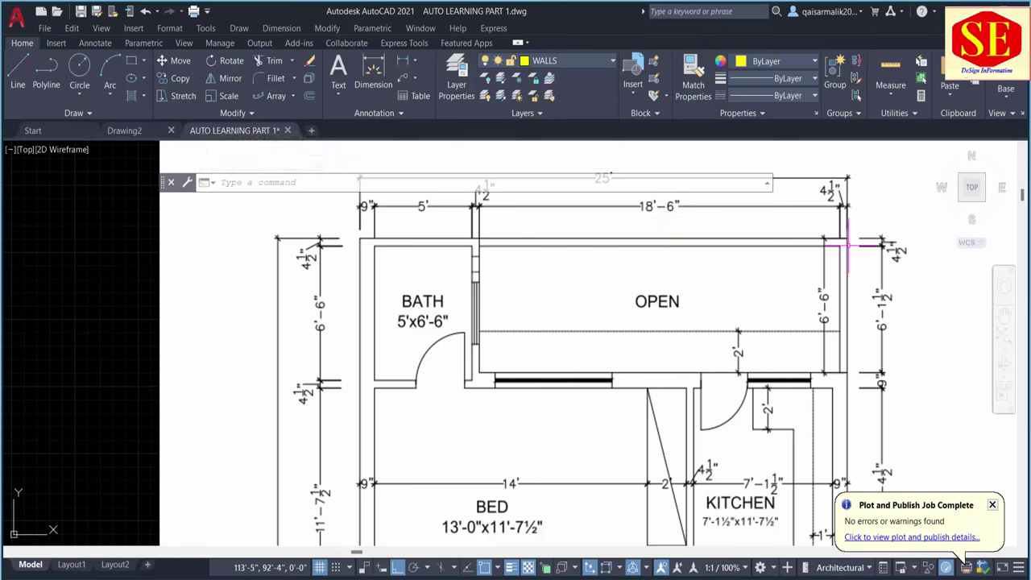
scroll(518, 355, down, 2)
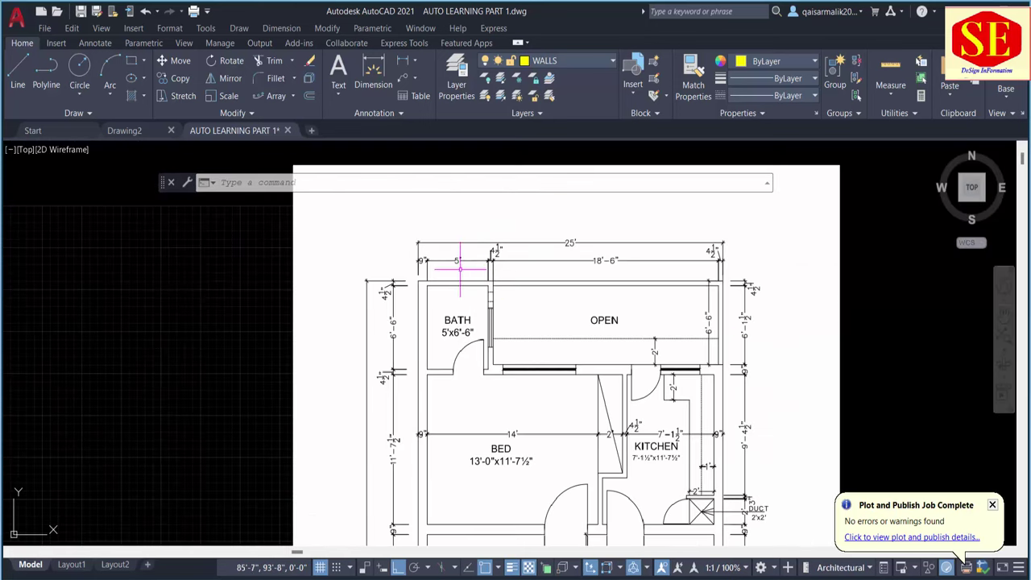
scroll(810, 329, down, 4)
scroll(406, 379, up, 4)
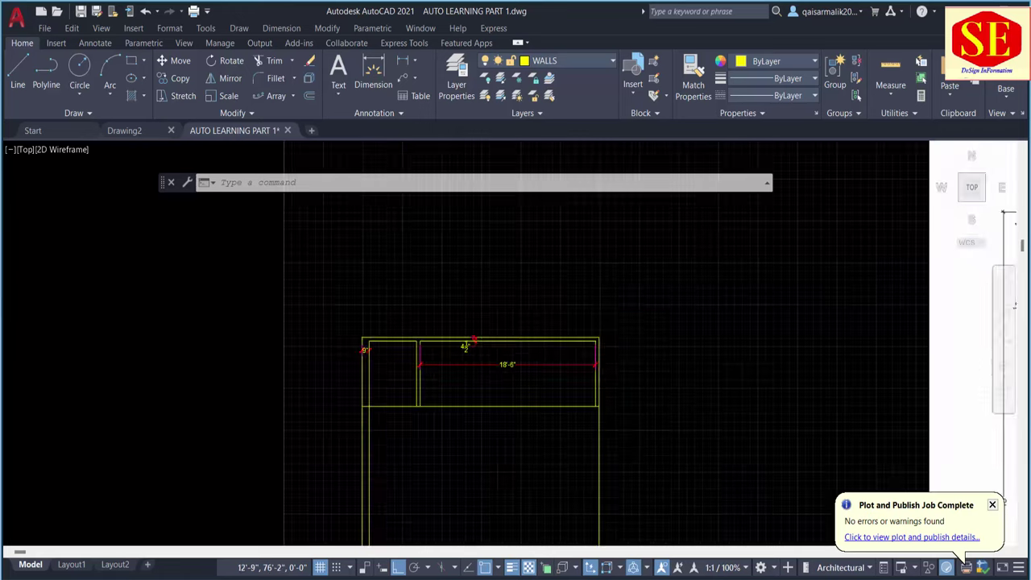
Dimension the right wall's 4½" thickness, dismissing an accidental Block command.
click(402, 63)
scroll(708, 346, up, 2)
scroll(712, 338, up, 2)
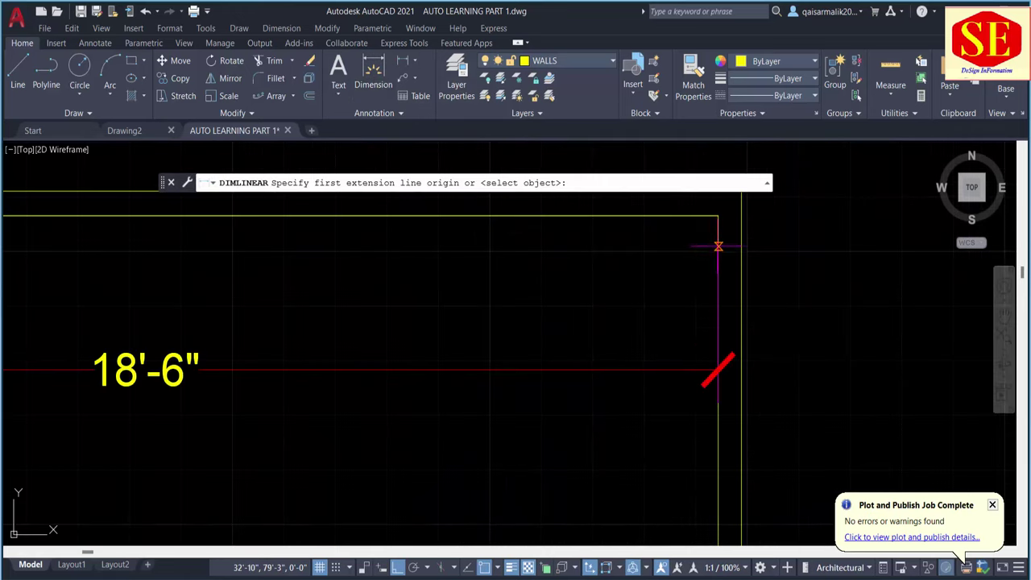
click(739, 248)
click(716, 249)
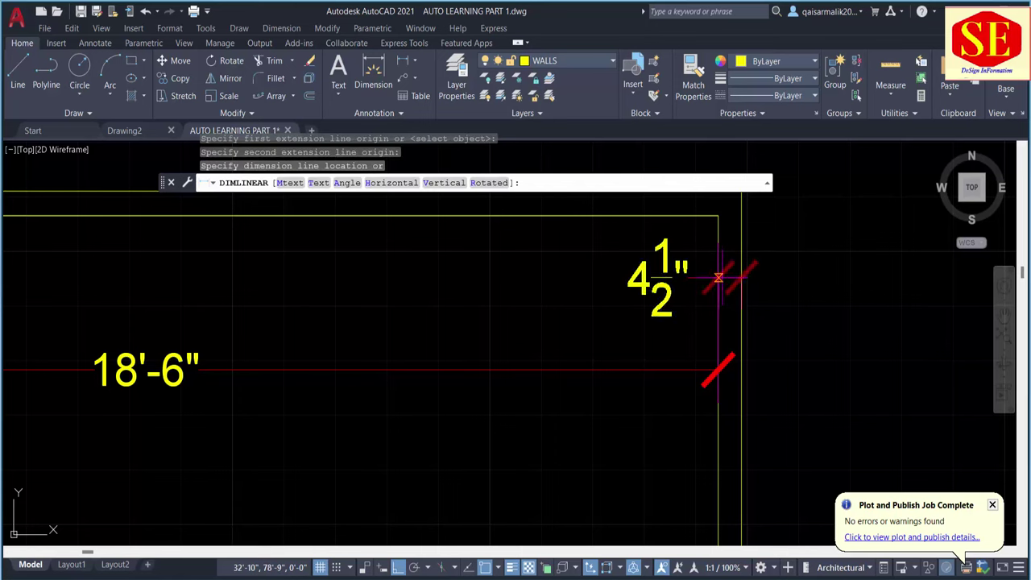
click(719, 289)
mouse_move(503, 346)
middle_down()
mouse_move(312, 369)
mouse_move(613, 361)
middle_up()
text(B)
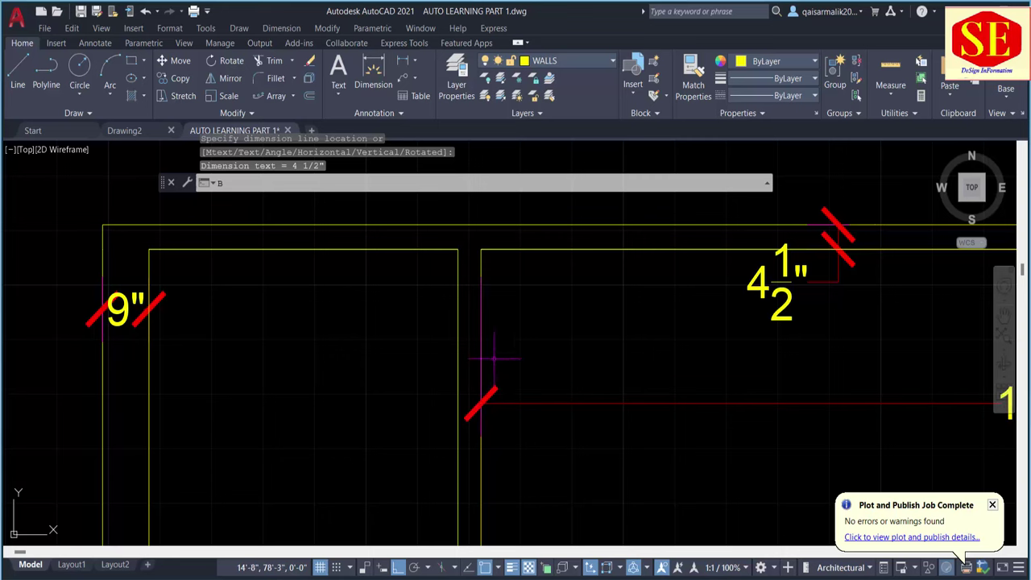
key(Return)
key(Escape)
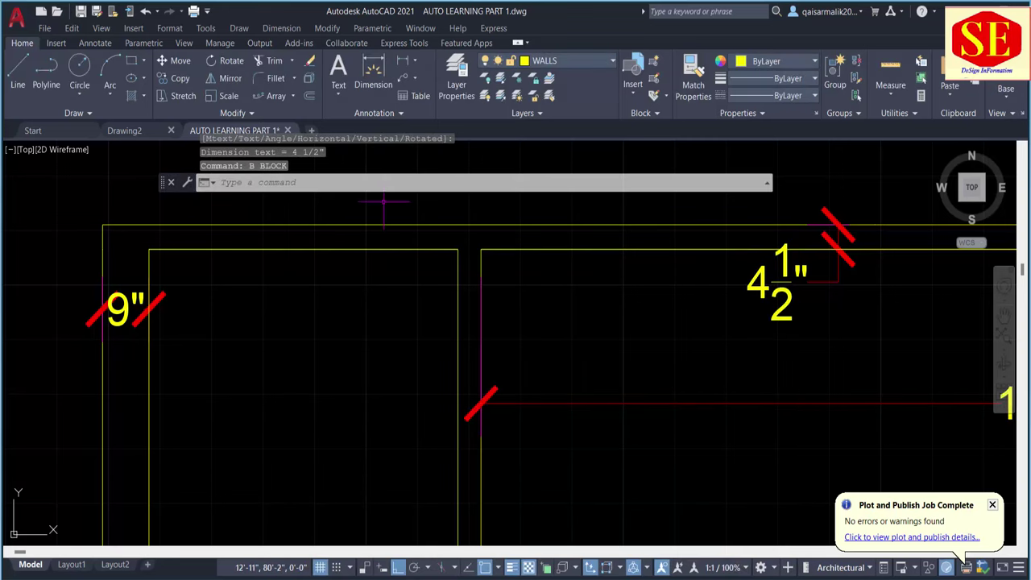
Dimension the partition's 4½" thickness and the 5' bath width.
click(403, 60)
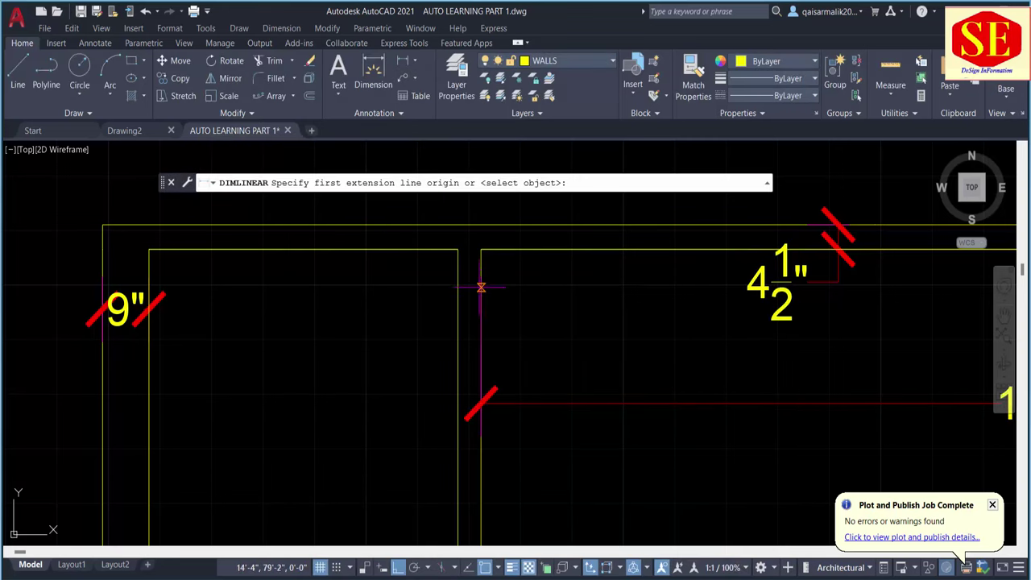
click(458, 276)
click(480, 276)
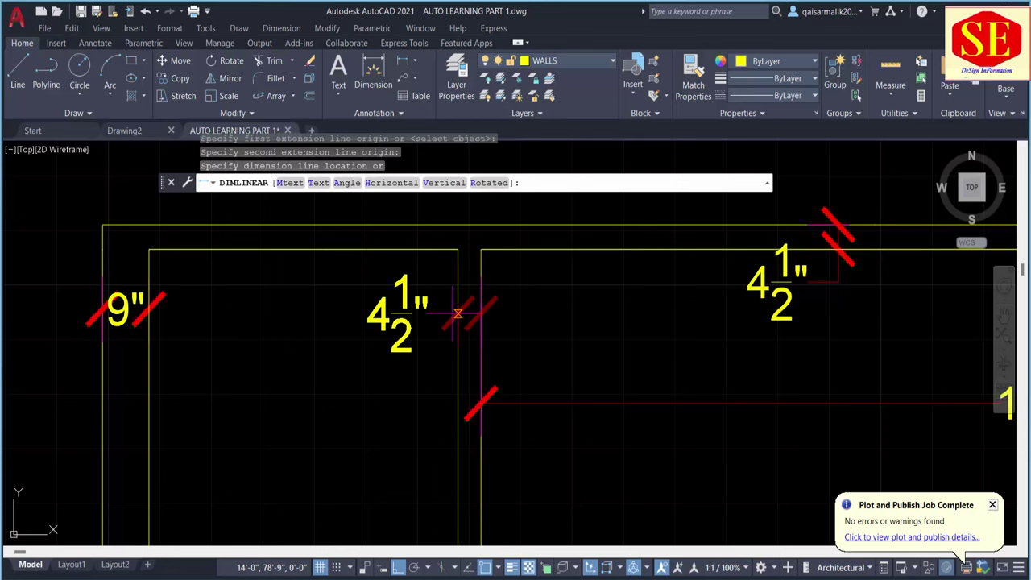
click(463, 314)
key(Return)
click(457, 379)
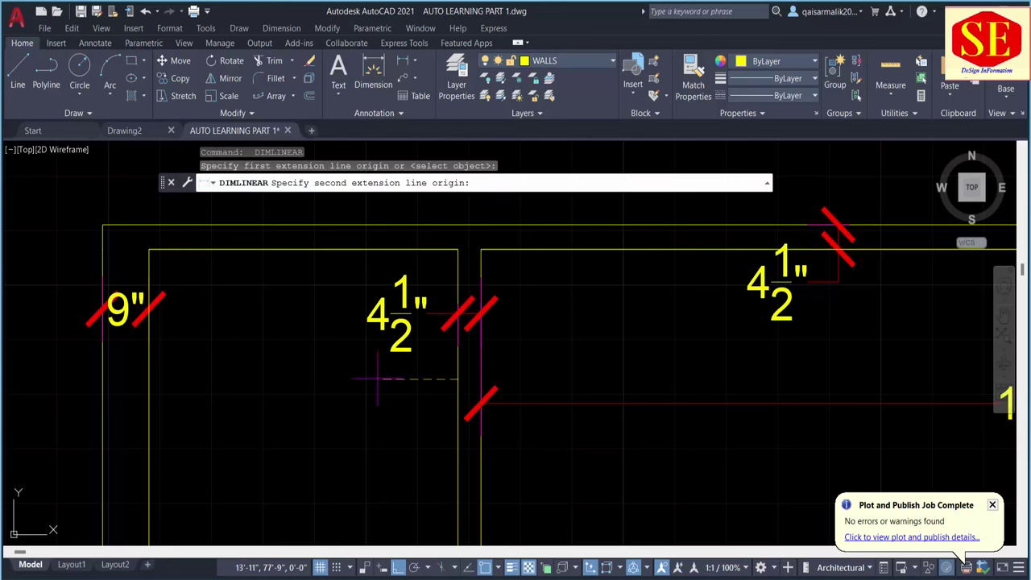
click(149, 379)
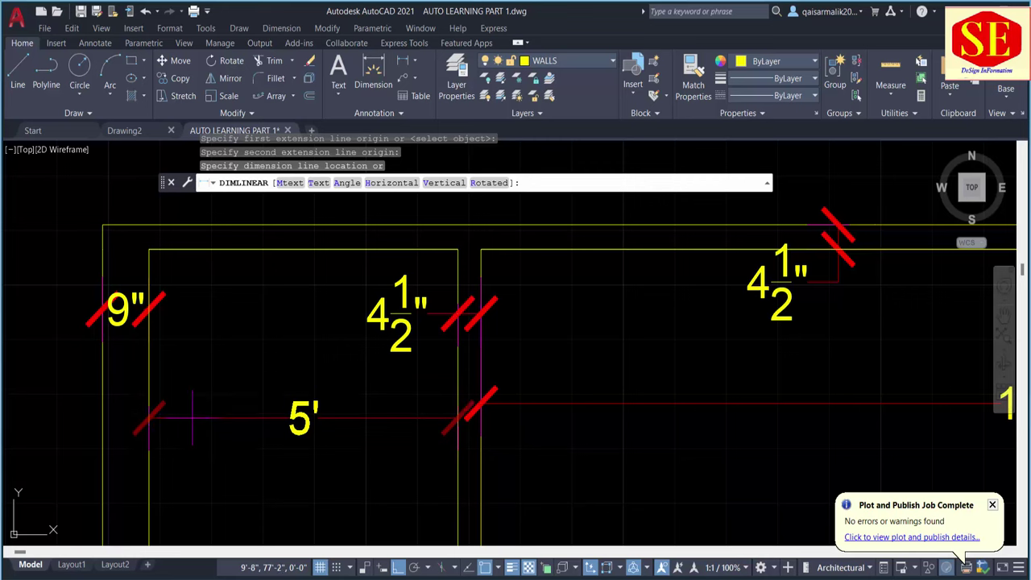
click(290, 408)
scroll(390, 367, down, 2)
scroll(390, 366, down, 2)
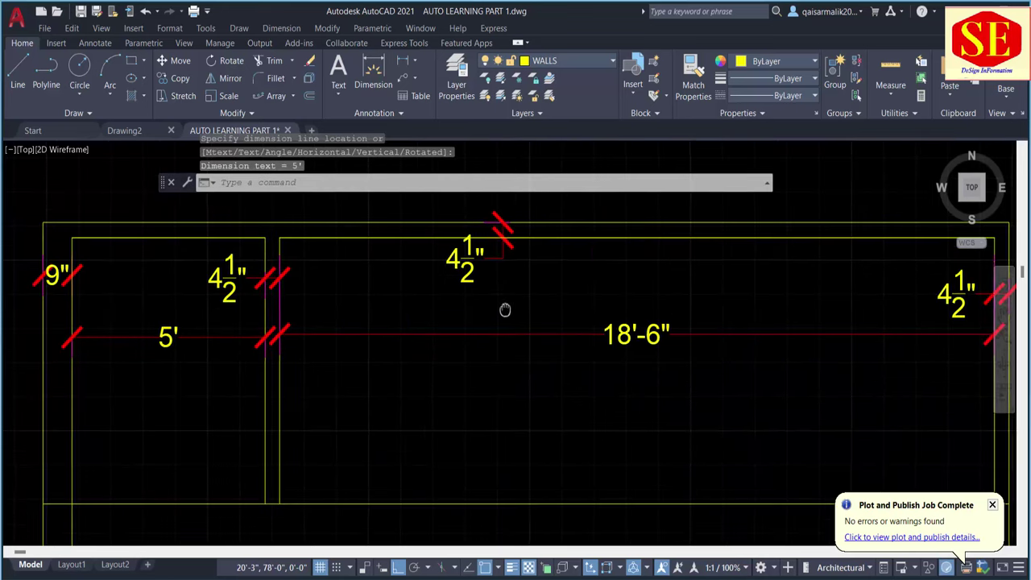
Pan across to check the reference floor plan, then return to the drawn walls.
scroll(587, 346, down, 3)
middle_drag(690, 357, 303, 357)
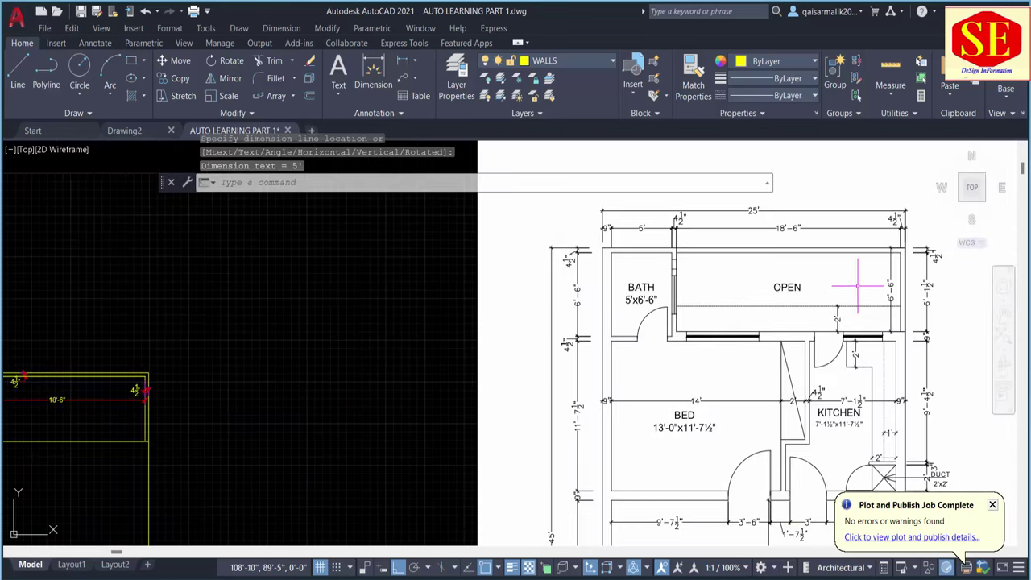
mouse_move(592, 313)
middle_down()
mouse_move(752, 294)
mouse_move(991, 292)
middle_up()
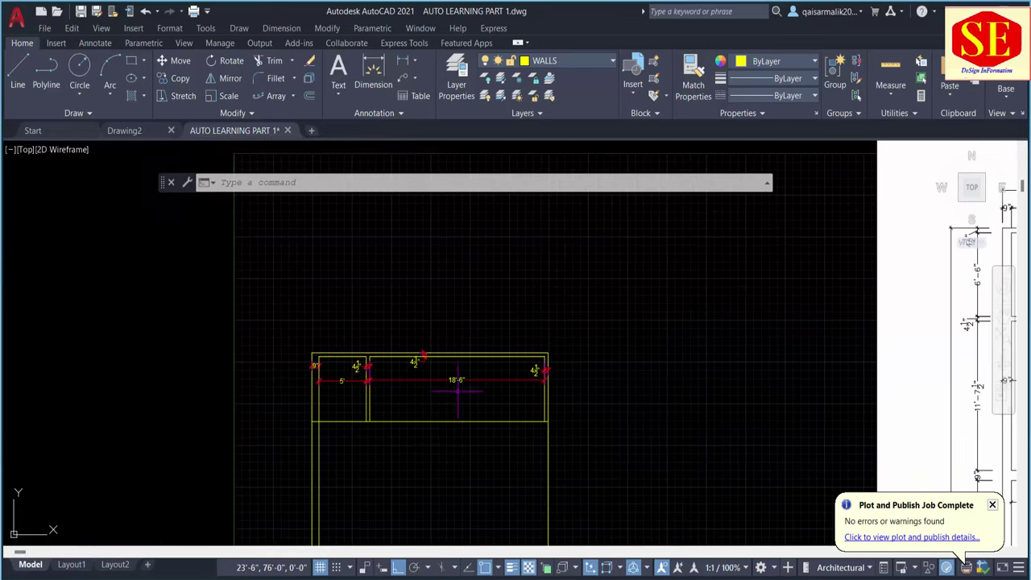
scroll(459, 387, up, 2)
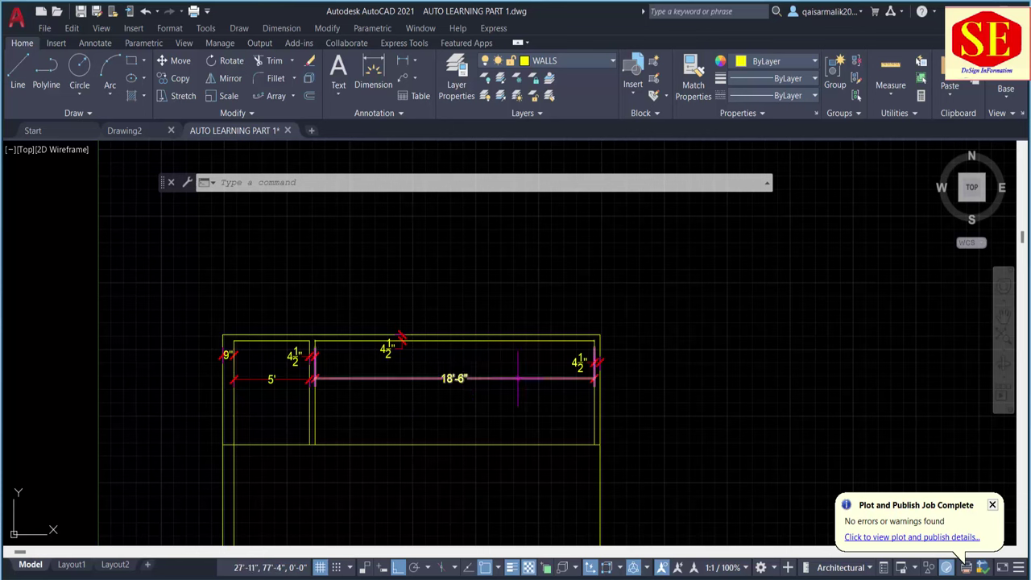
Select the 9", 4½", 5' and 18'-6" dimensions around the top rooms and delete them.
click(519, 366)
click(435, 402)
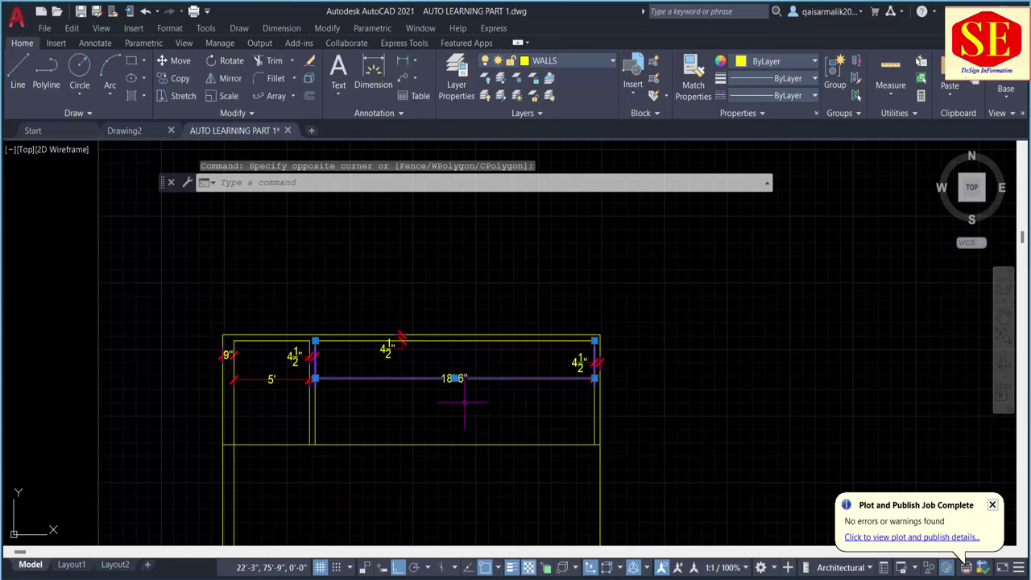
click(380, 352)
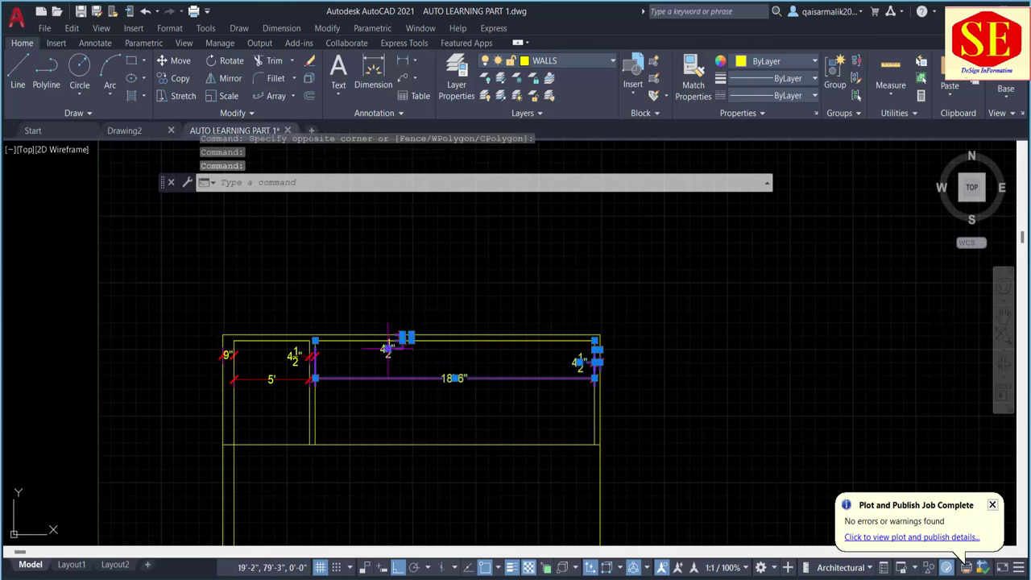
click(300, 354)
click(278, 378)
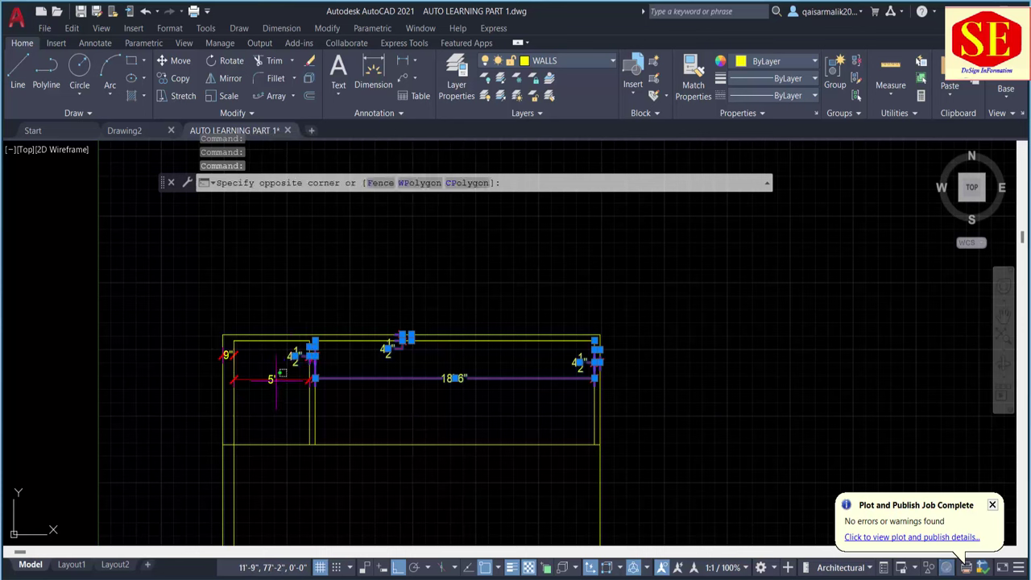
click(273, 377)
click(227, 355)
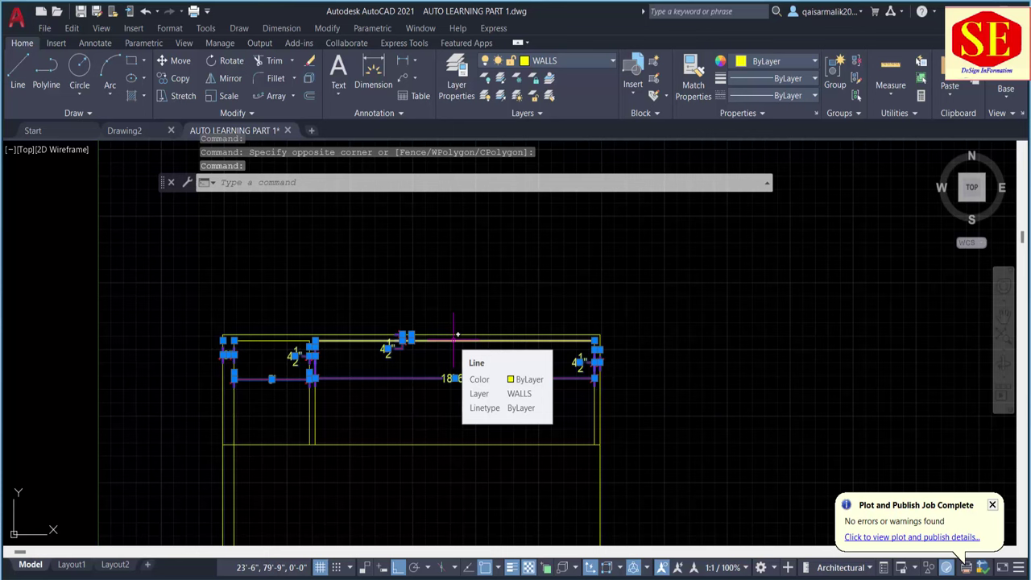
key(Delete)
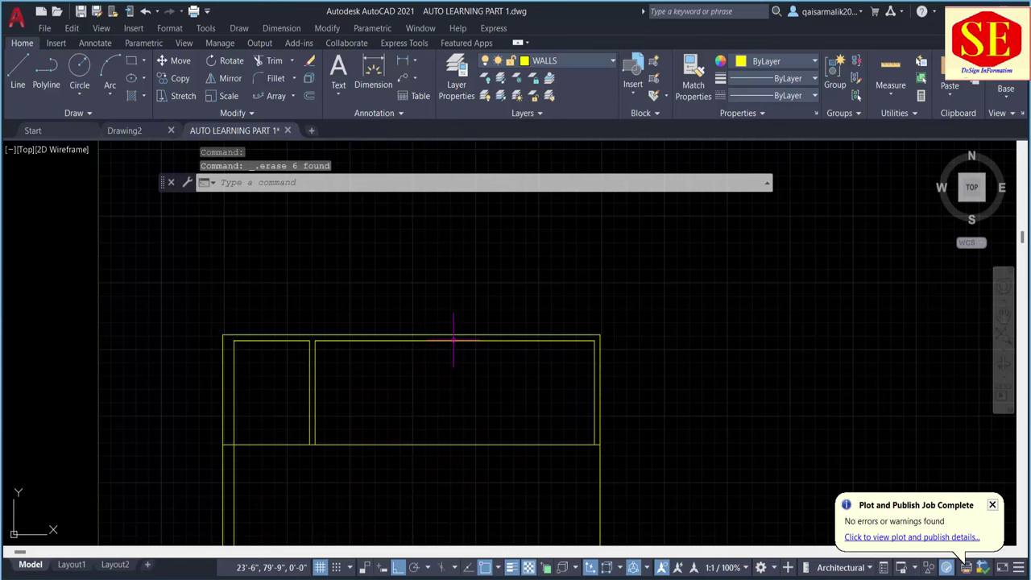
Undo the deletion to restore the dimensions and clear the selection.
text(u)
key(Return)
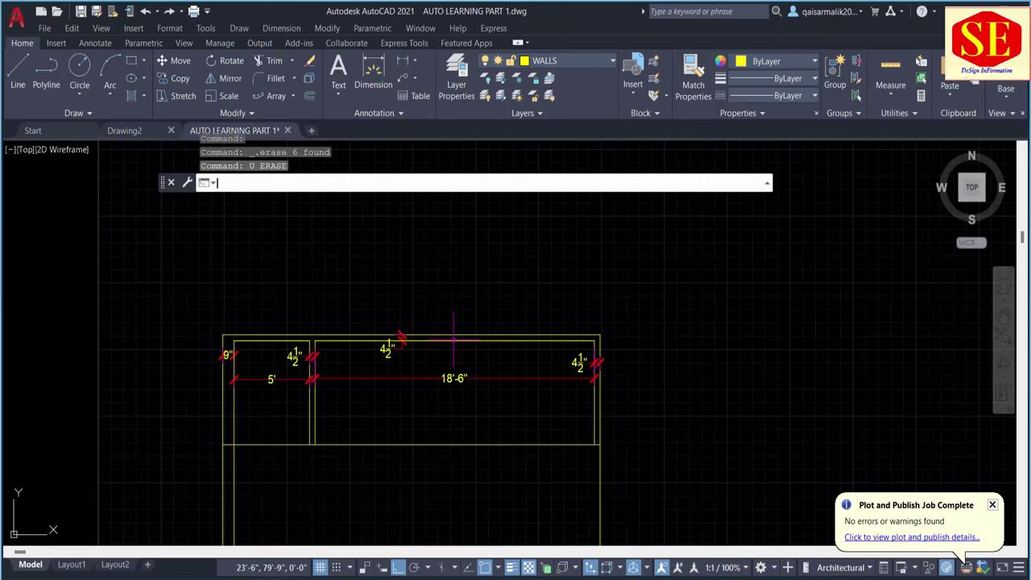
key(Escape)
Reselect all six dimensions, erase them from the ribbon, then undo the erase again.
scroll(563, 359, up, 2)
scroll(564, 358, up, 2)
click(604, 360)
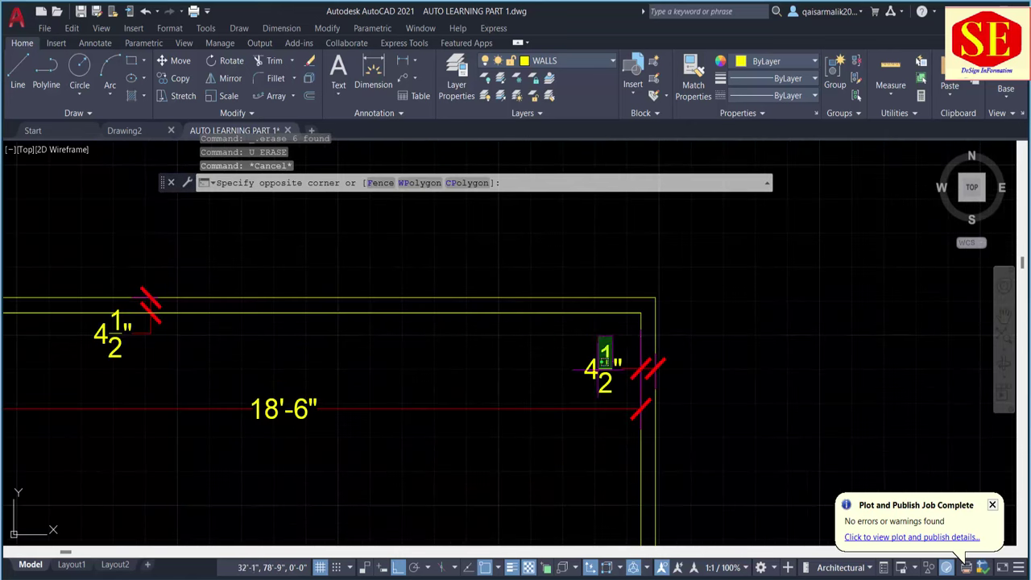
click(594, 411)
scroll(595, 399, down, 2)
click(315, 340)
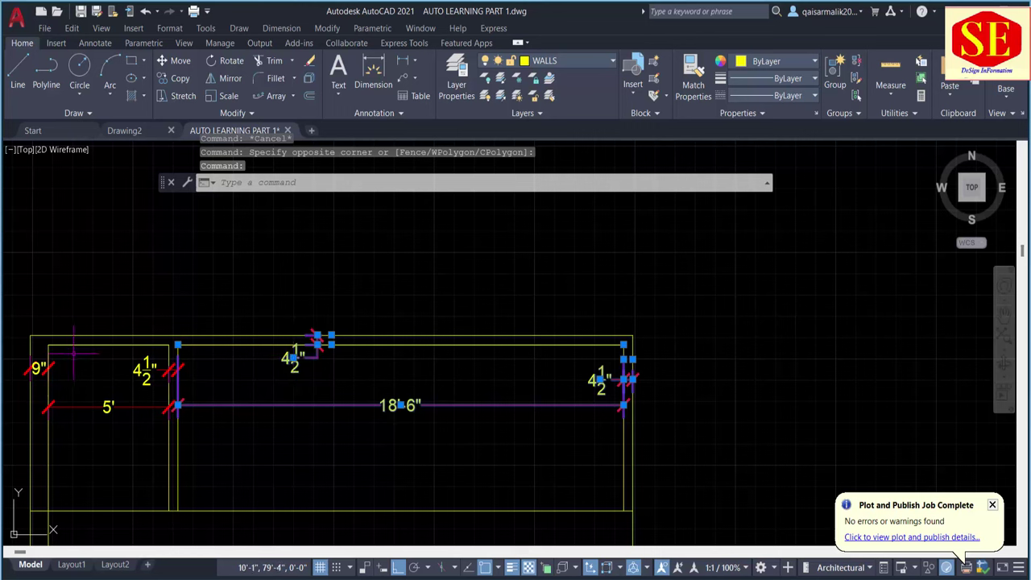
click(161, 356)
click(106, 415)
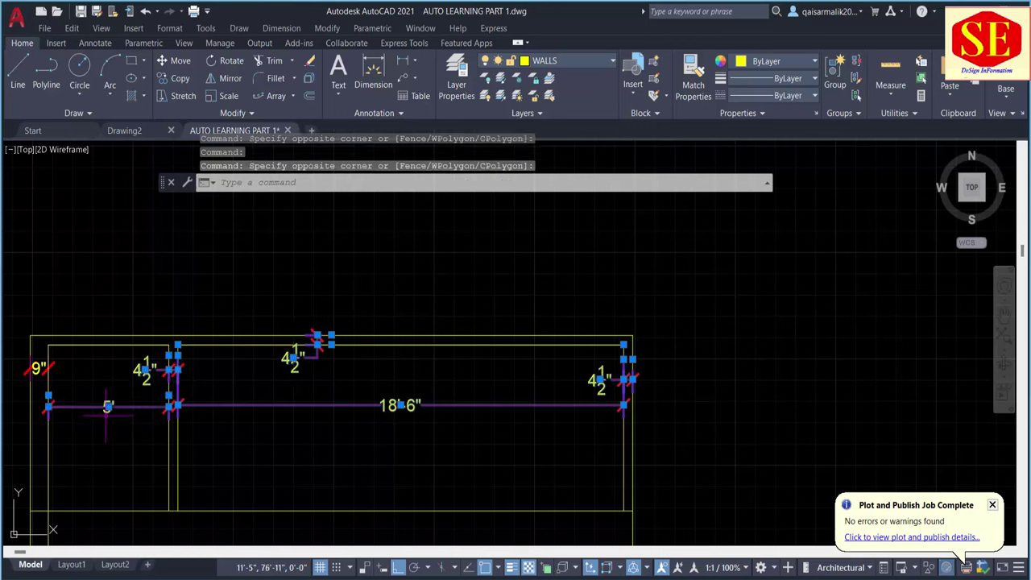
click(23, 347)
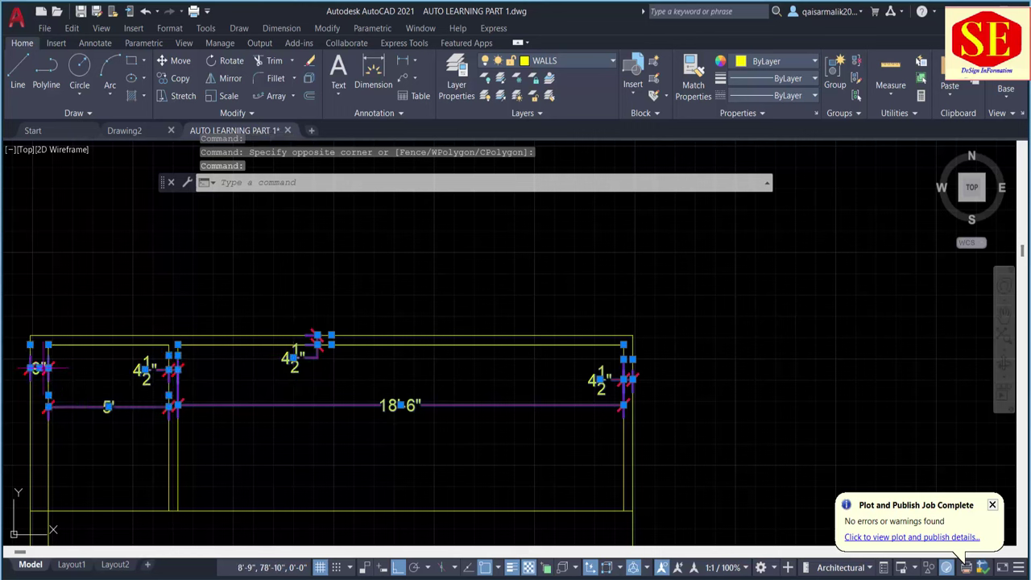
click(310, 62)
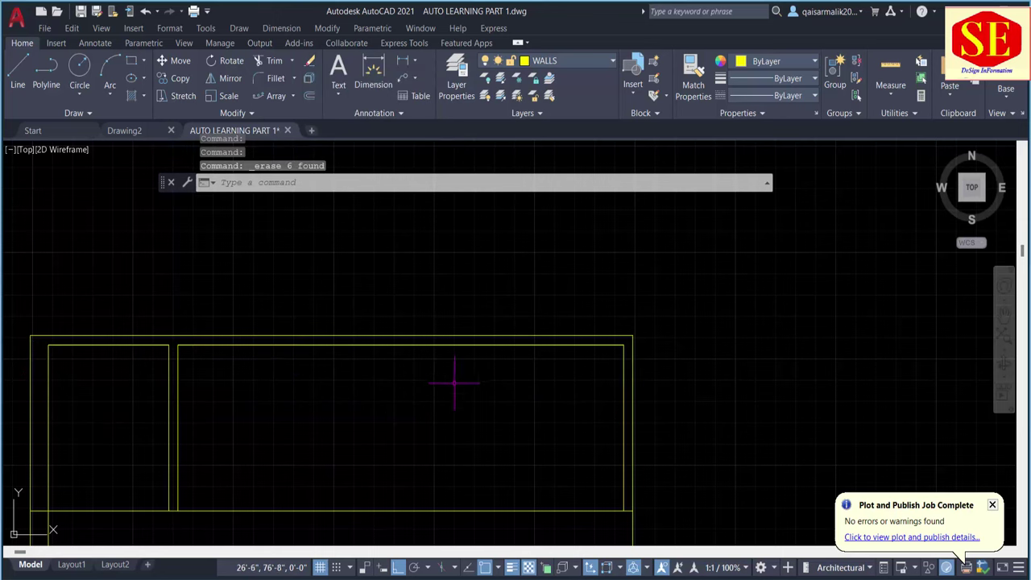
middle_drag(230, 398, 362, 349)
text(t)
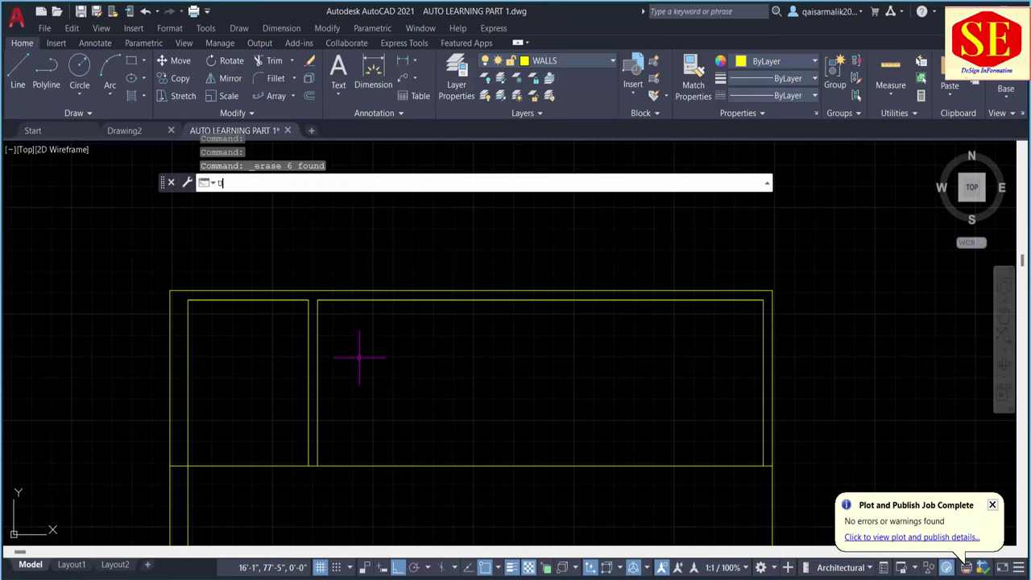
key(Return)
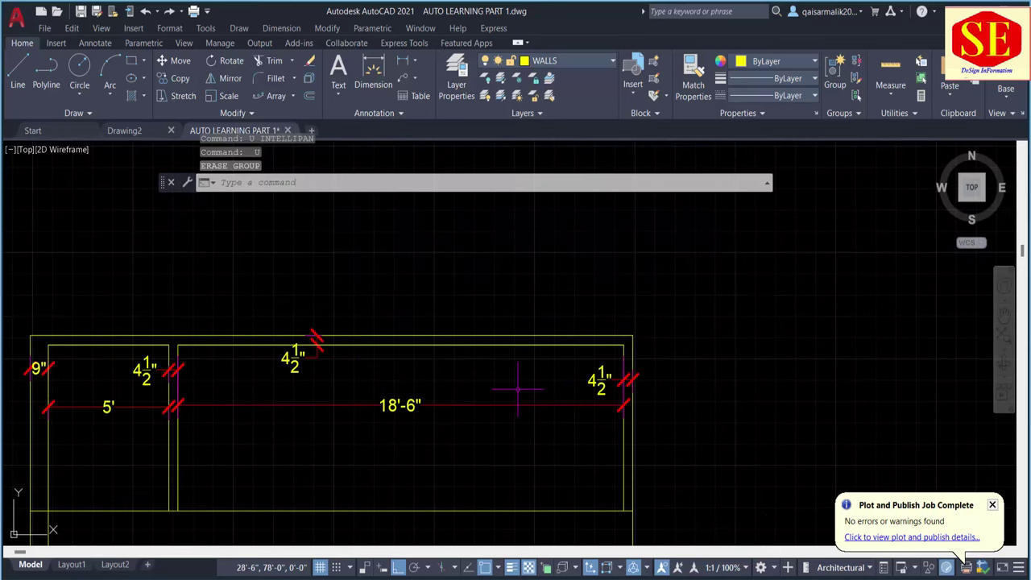
Erase the right, top and left 4½", 5' and 9" dimensions with the E command.
text(E)
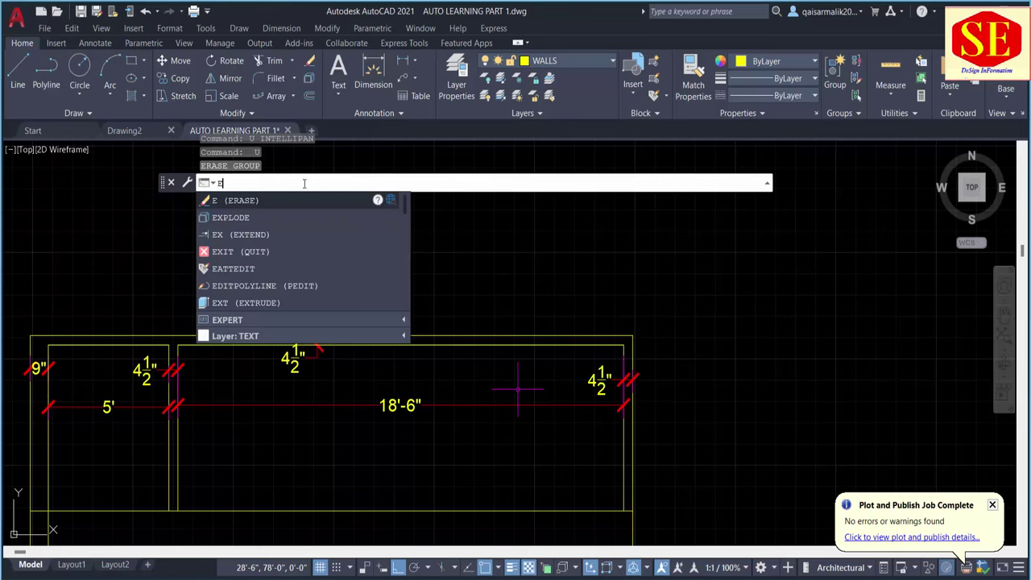
key(Return)
scroll(613, 366, up, 2)
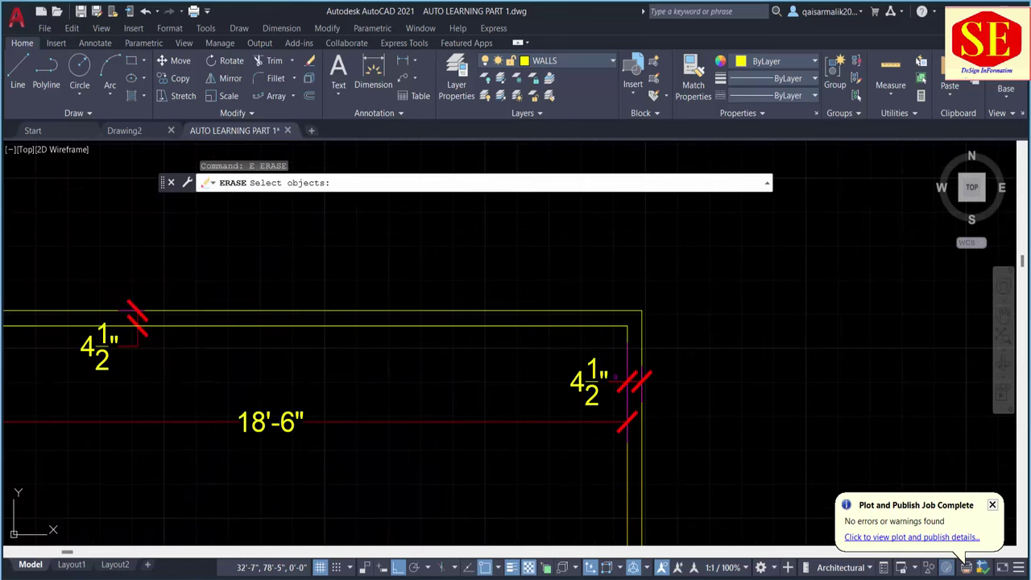
click(615, 343)
click(564, 418)
scroll(569, 416, down, 2)
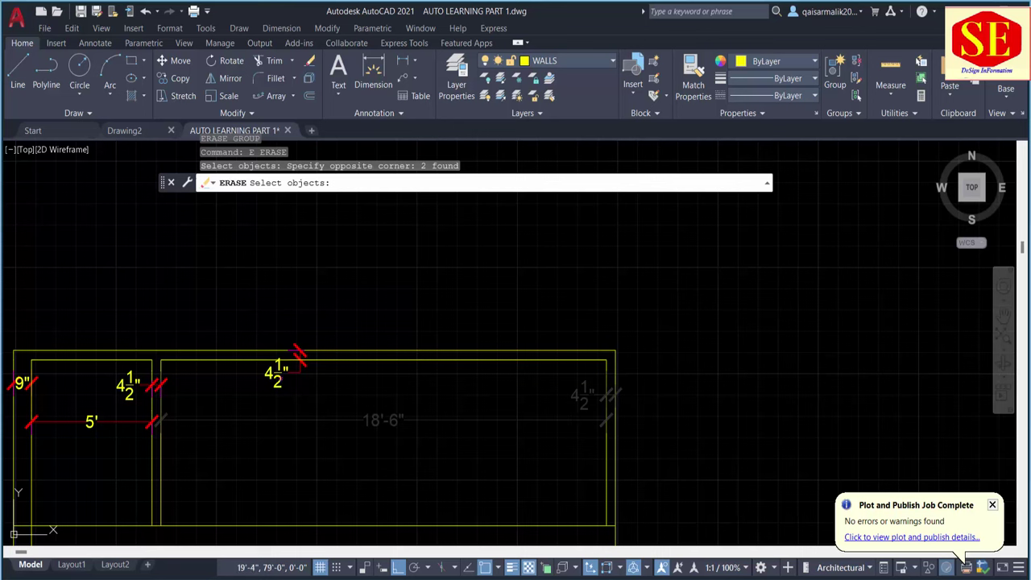
click(299, 359)
click(127, 387)
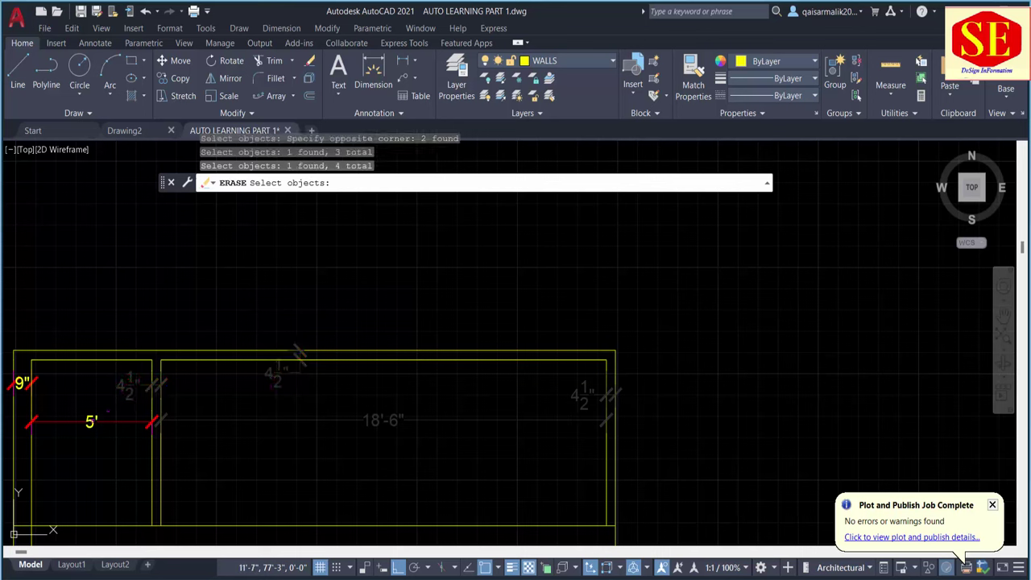
click(91, 420)
click(23, 382)
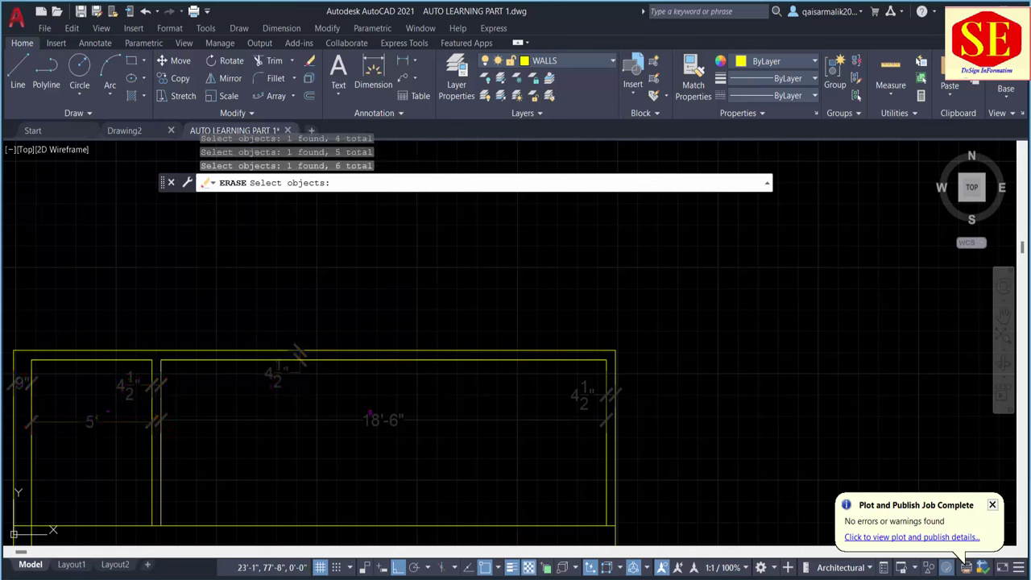
key(Return)
middle_drag(370, 412, 452, 375)
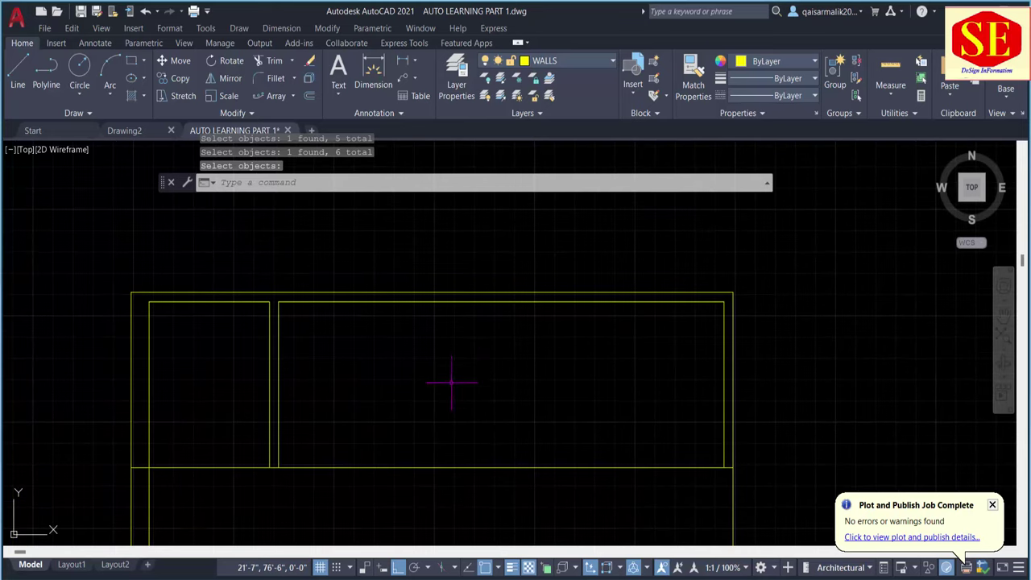
key(Escape)
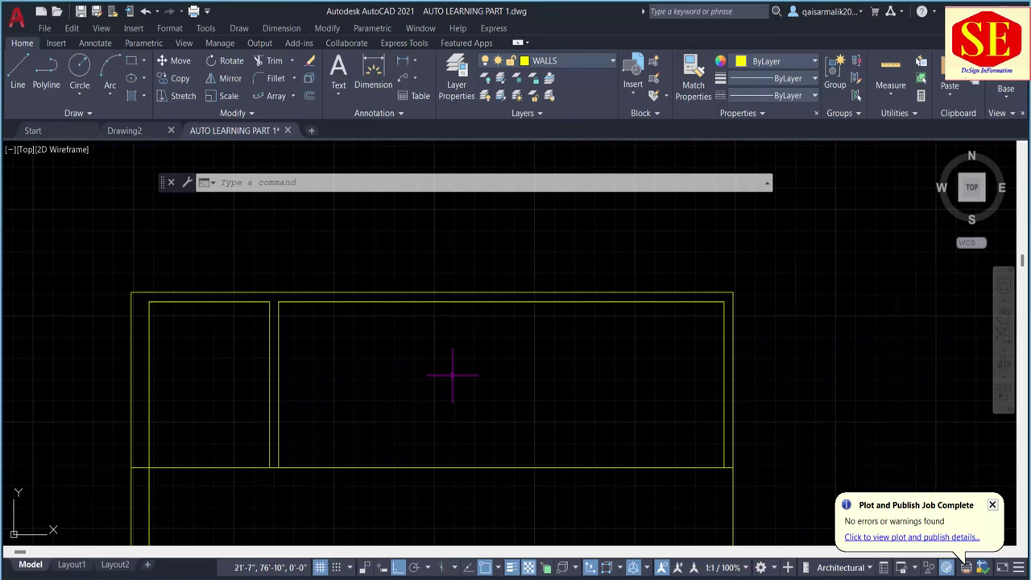
scroll(452, 374, down, 1)
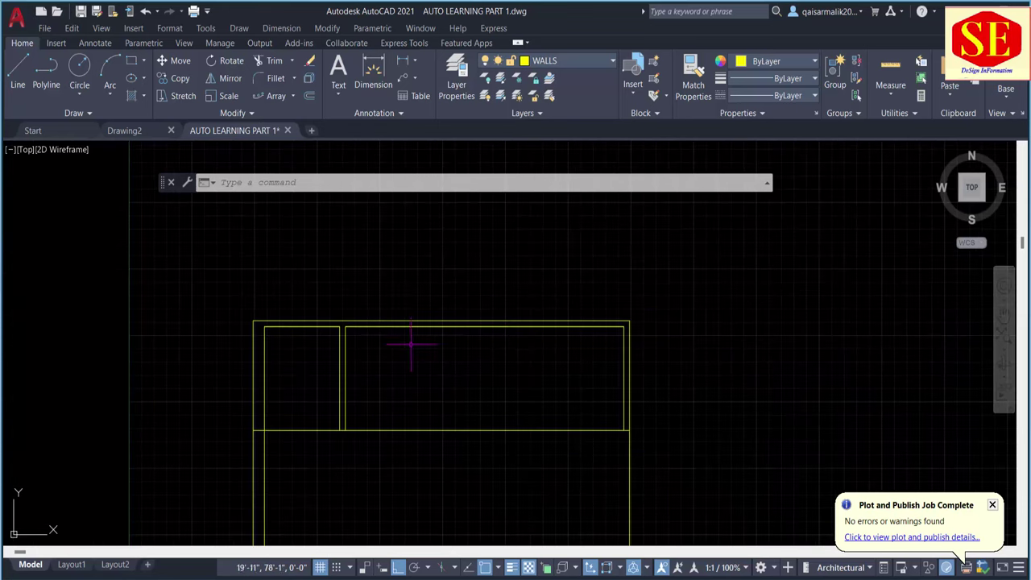
middle_drag(403, 333, 378, 333)
scroll(360, 326, down, 2)
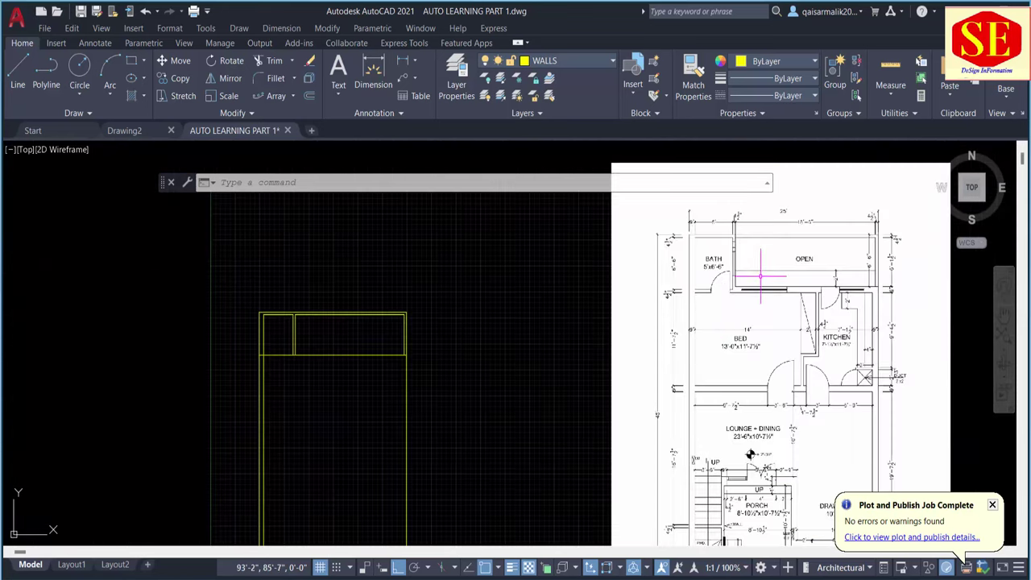
scroll(762, 274, up, 2)
middle_drag(954, 298, 860, 300)
scroll(862, 300, up, 3)
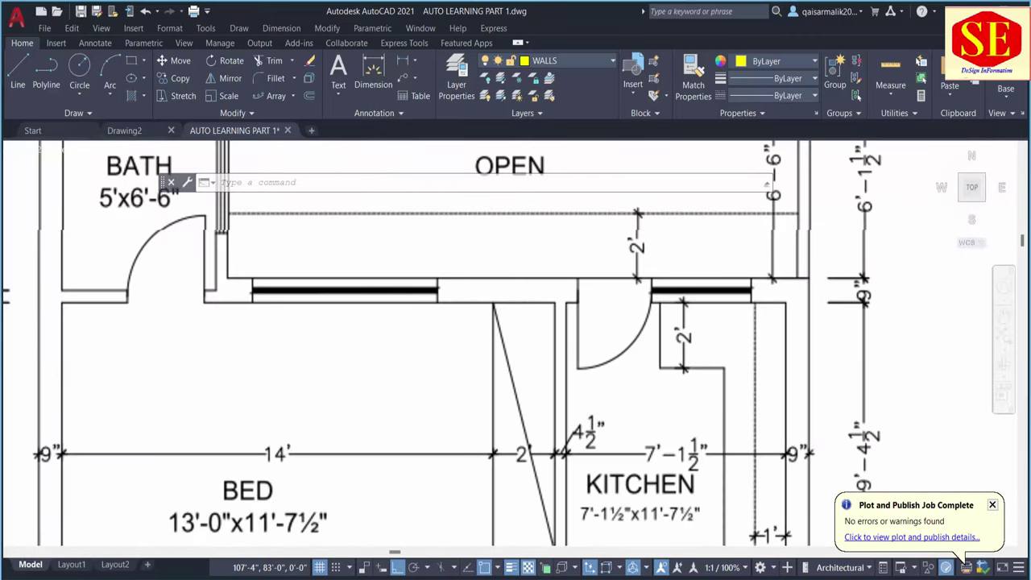
scroll(661, 314, down, 2)
scroll(290, 298, up, 2)
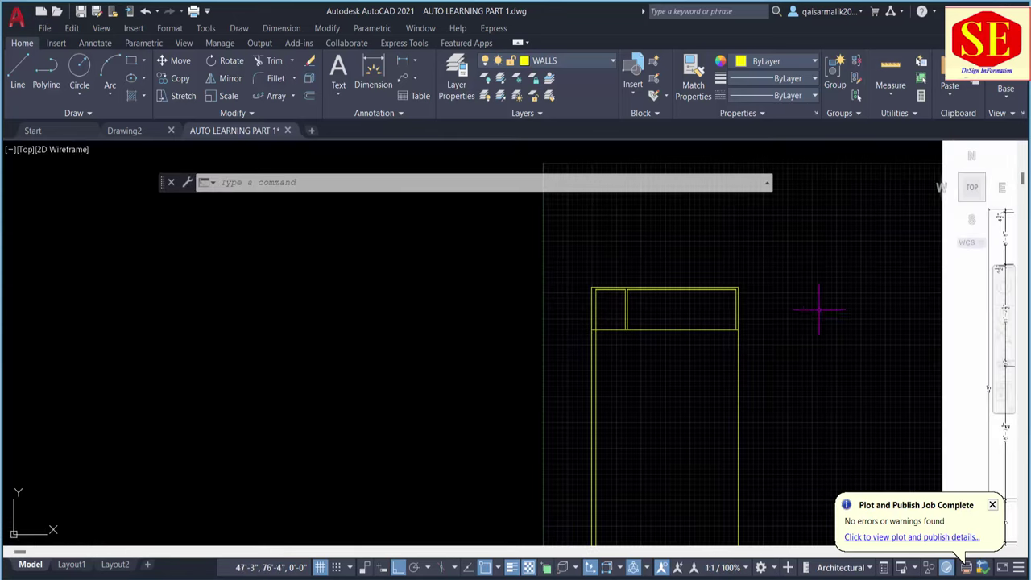
Offset the upper horizontal wall line 9 downward.
text(O)
key(Return)
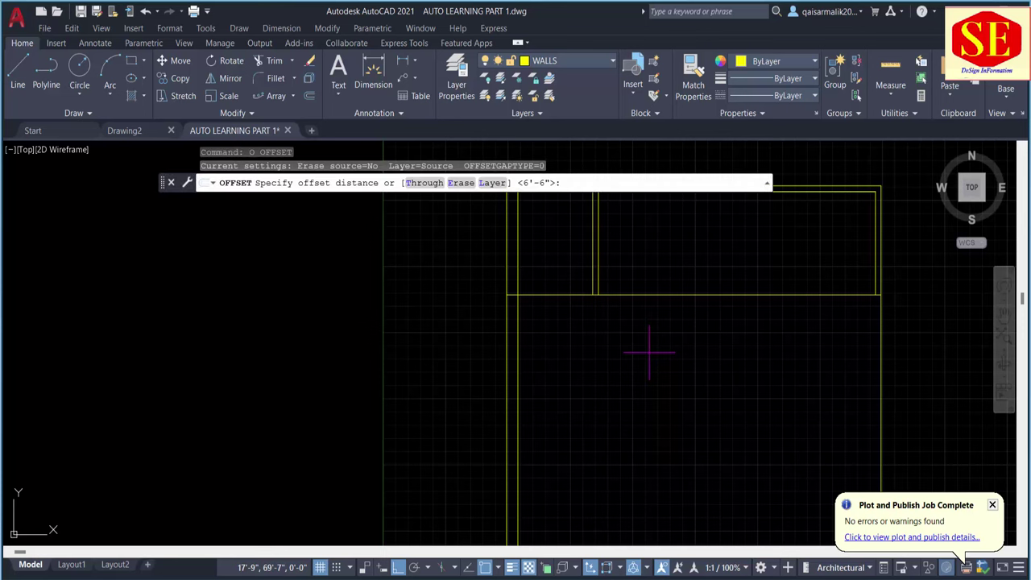
key(Return)
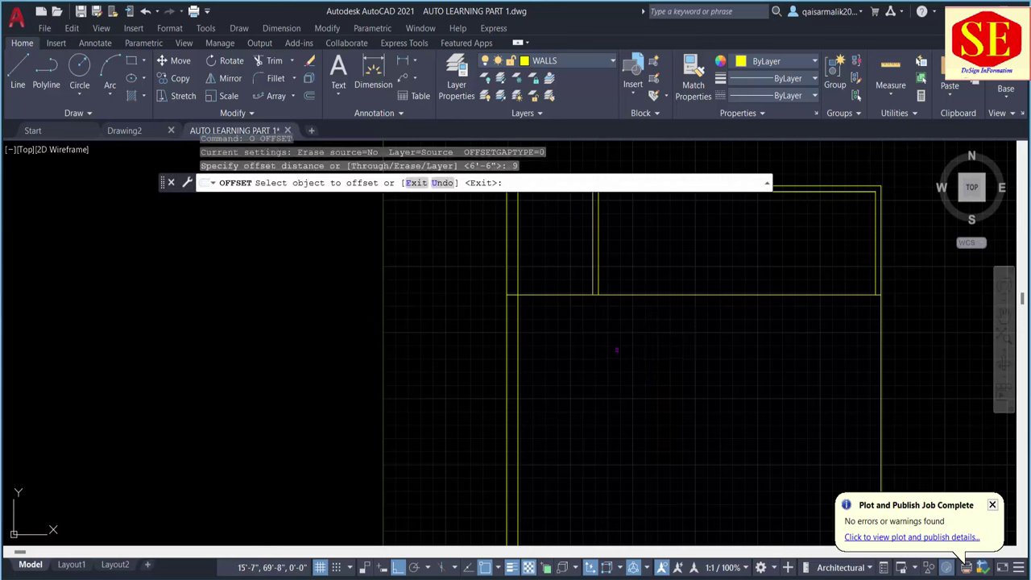
click(640, 293)
click(634, 325)
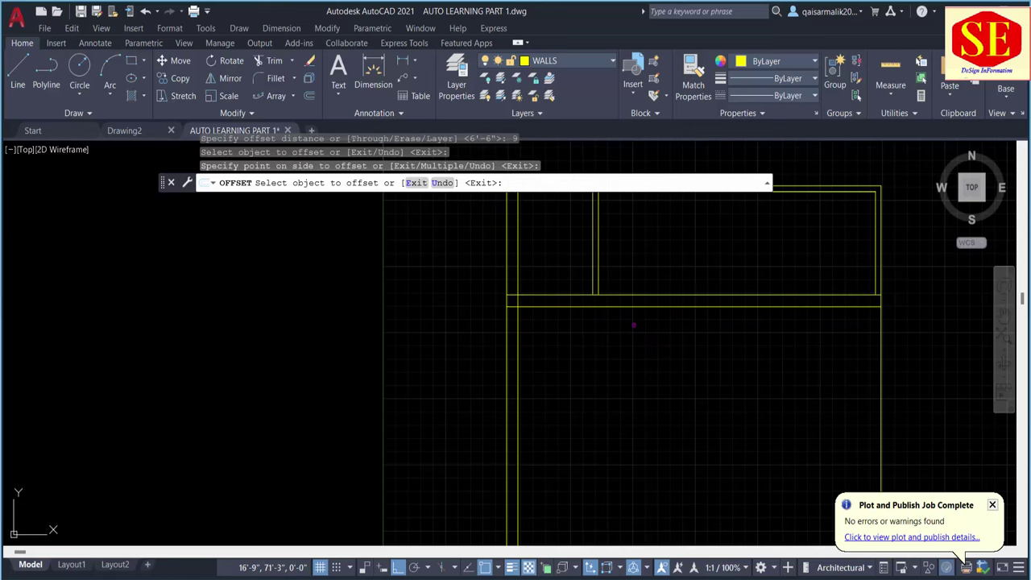
Zoom and pan to compare the offset walls with the reference floor plan.
scroll(634, 325, down, 3)
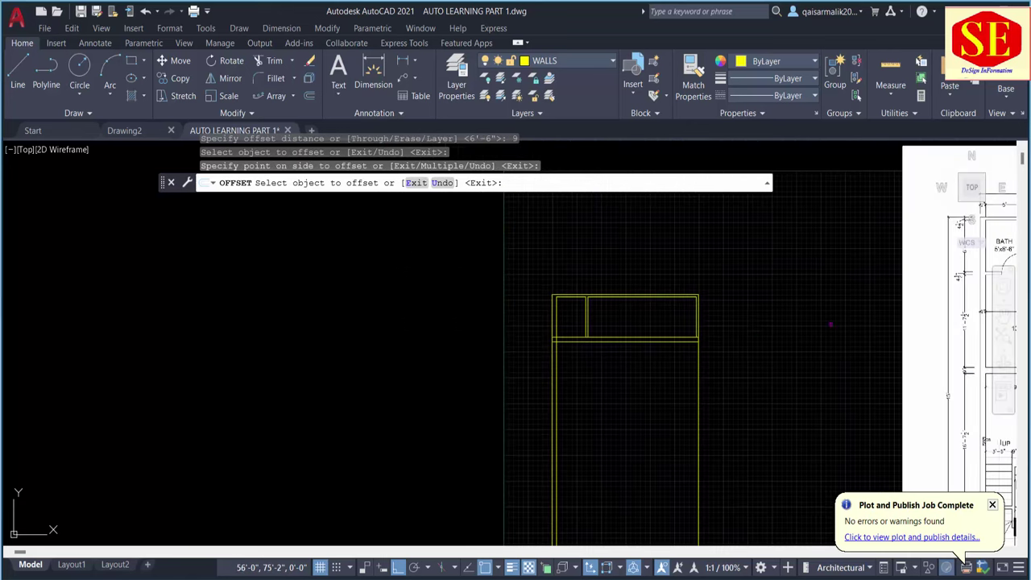
middle_drag(870, 306, 365, 302)
scroll(682, 241, up, 5)
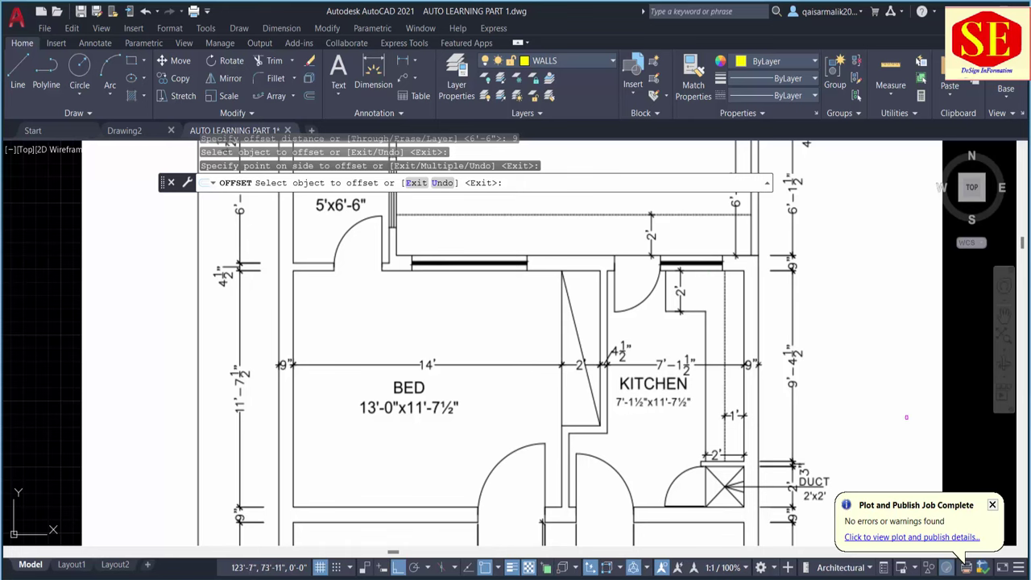
scroll(469, 332, down, 2)
scroll(469, 331, up, 1)
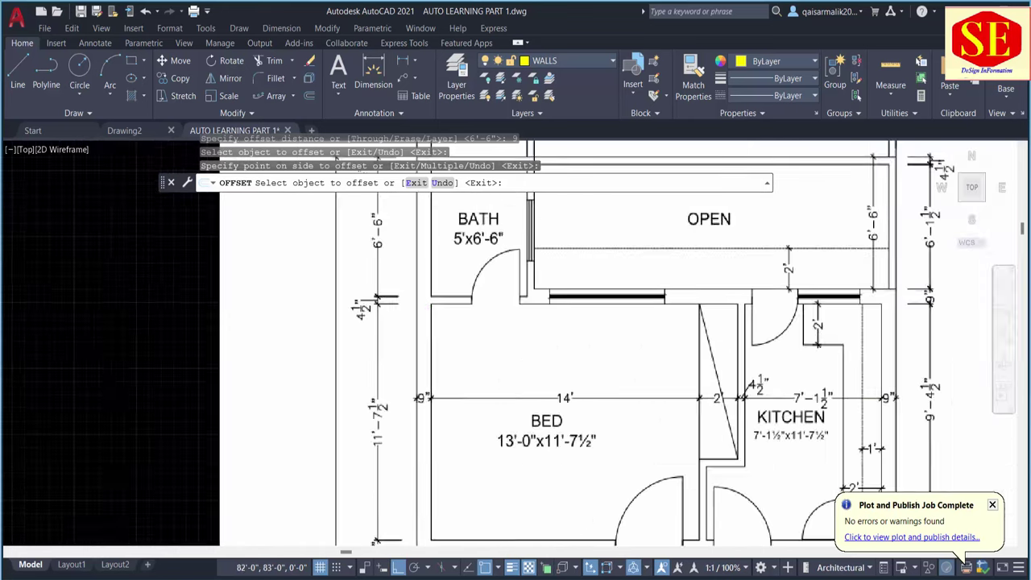
scroll(468, 295, up, 3)
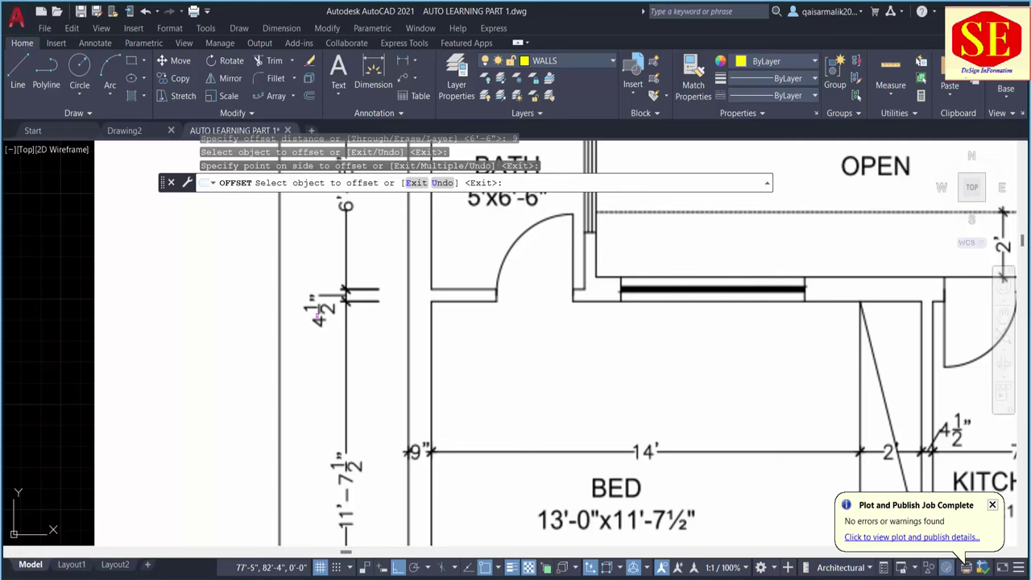
scroll(768, 387, down, 3)
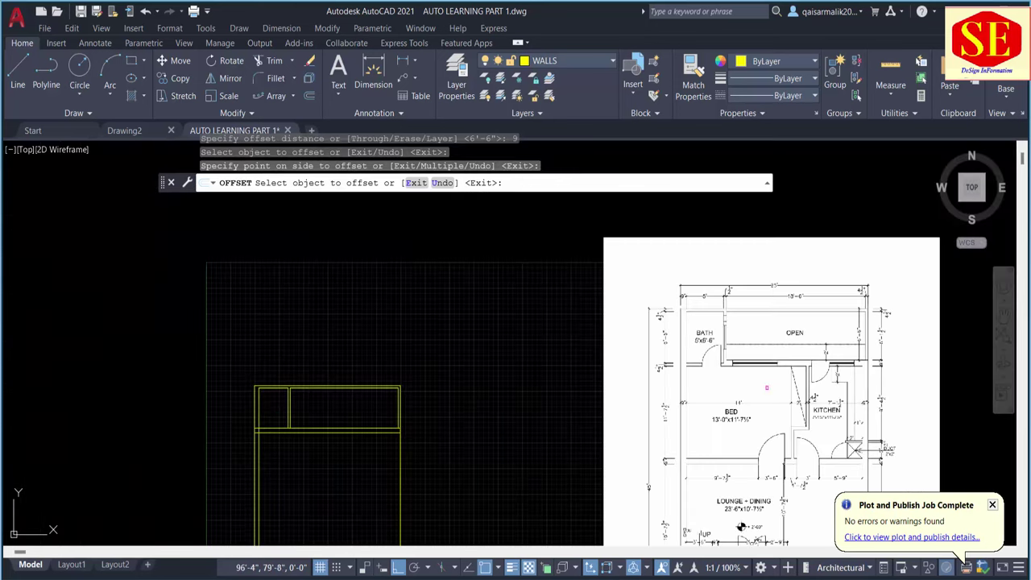
Trim away the leftover wall line under the bath.
scroll(306, 378, up, 3)
key(Escape)
text(t)
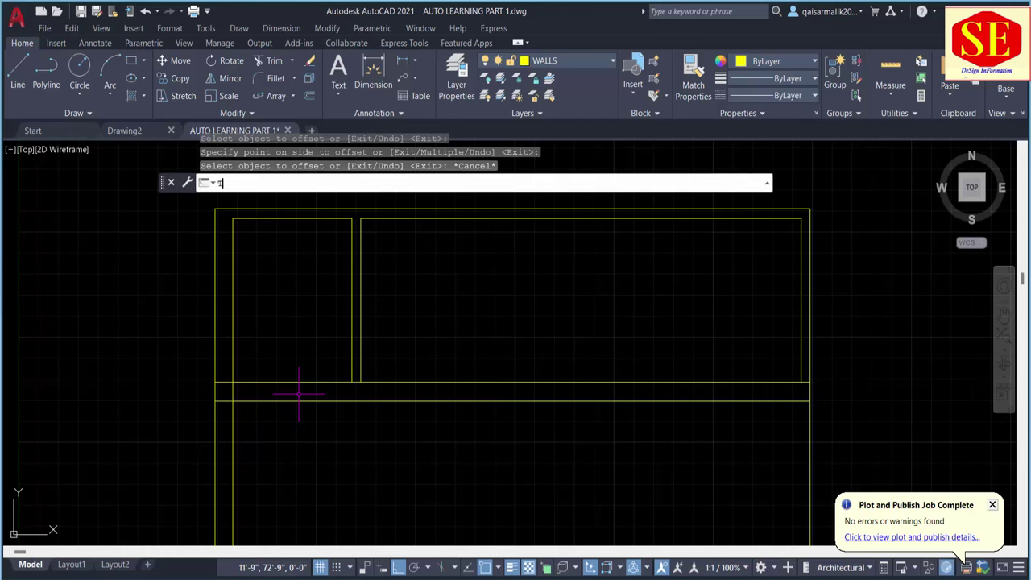
key(Return)
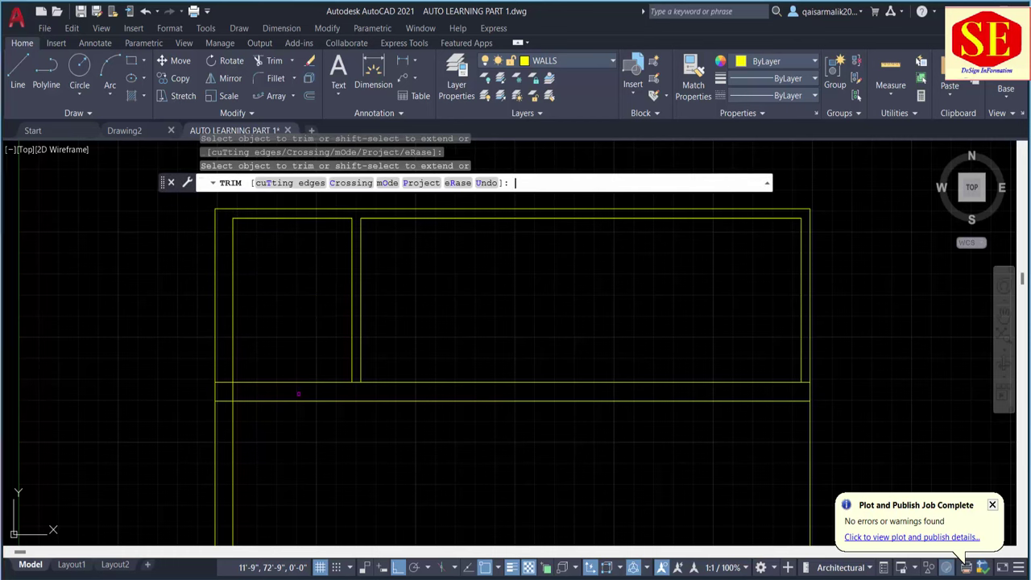
click(297, 381)
click(298, 379)
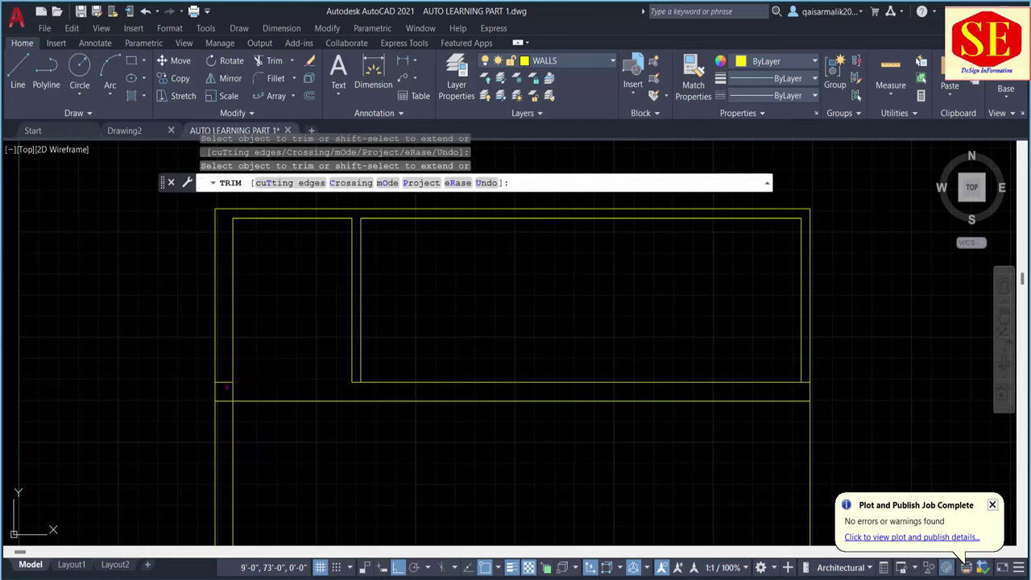
key(Escape)
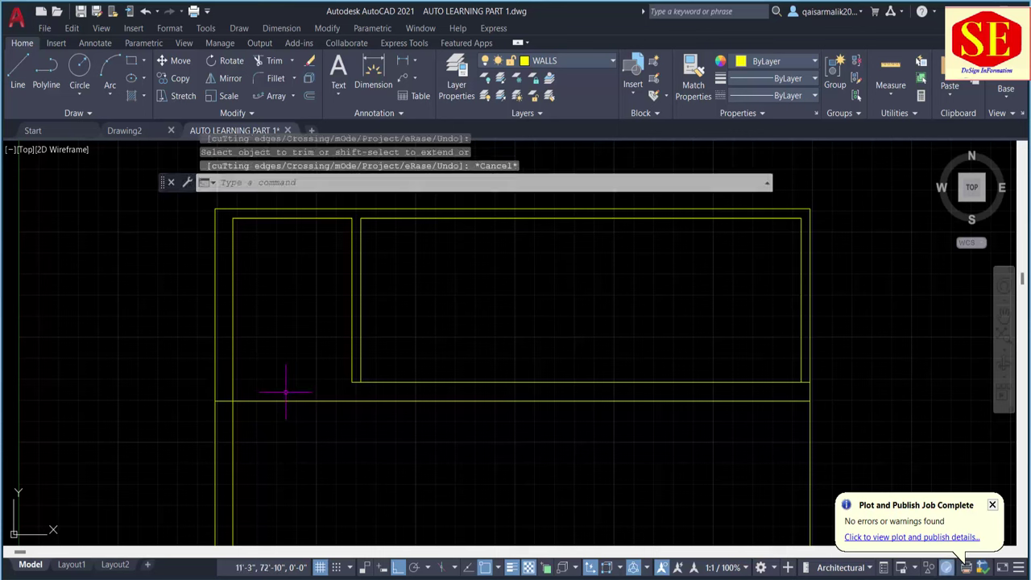
Offset the lower horizontal wall line 4.5 upward to double the cross wall.
text(o)
key(Return)
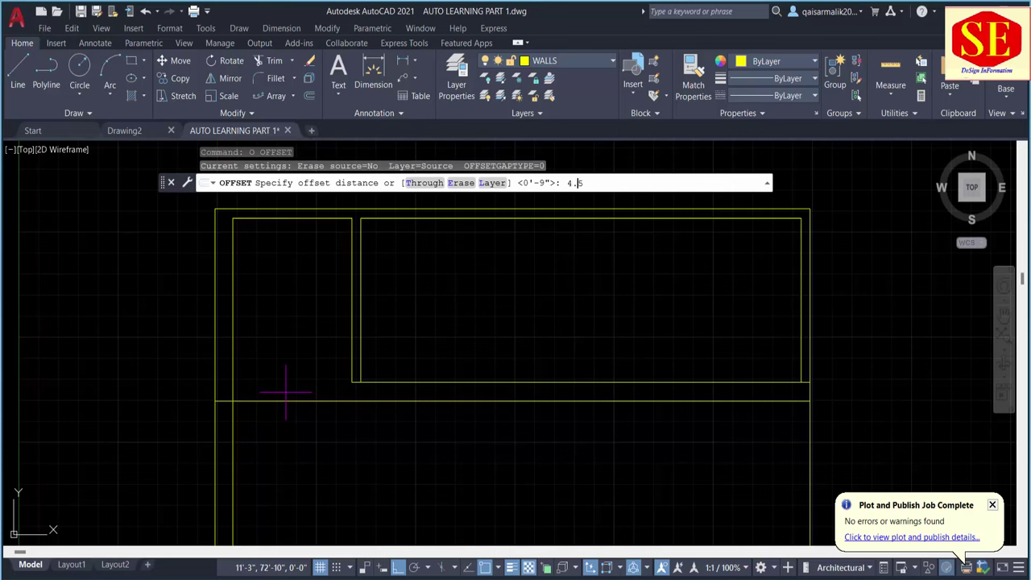
key(Return)
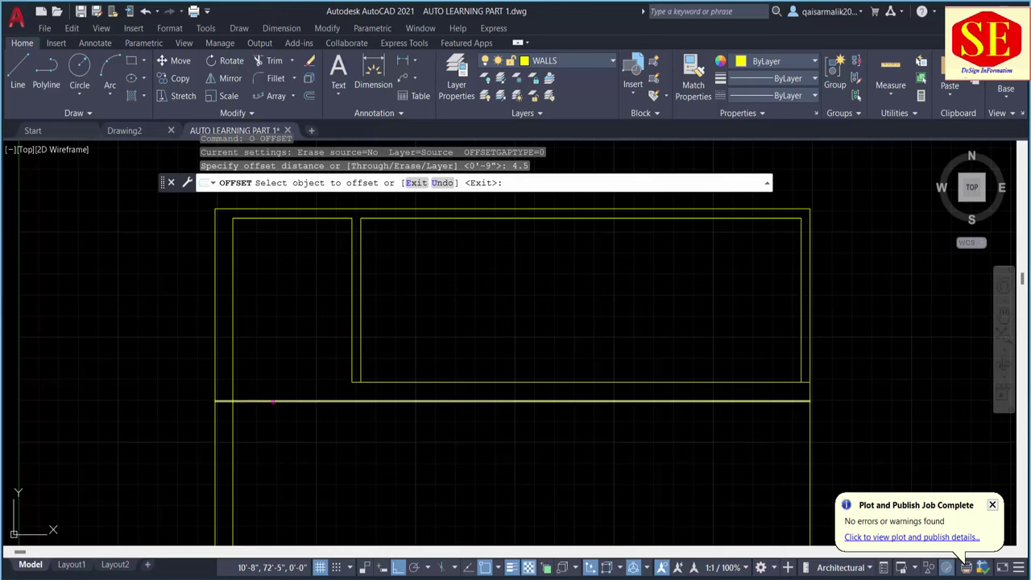
click(273, 401)
click(277, 372)
key(Escape)
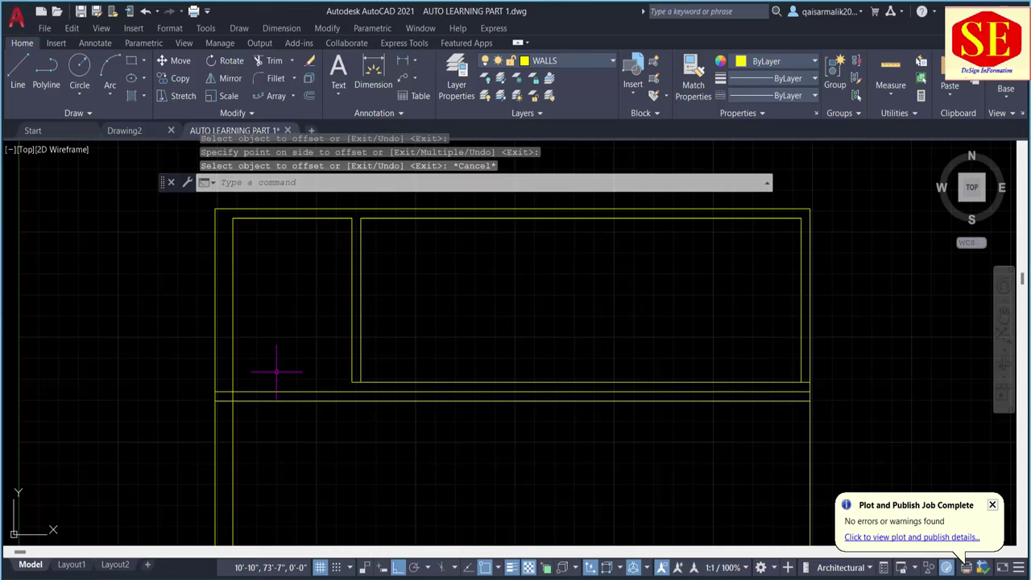
Select the two partition wall lines to inspect their lower ends, then deselect them.
text(e)
key(BackSpace)
key(Escape)
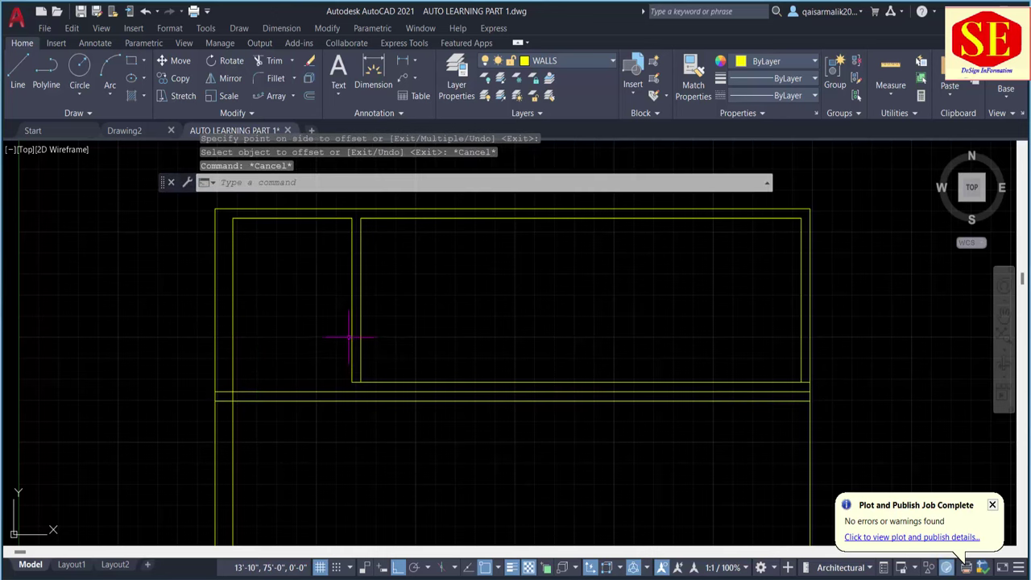
click(351, 338)
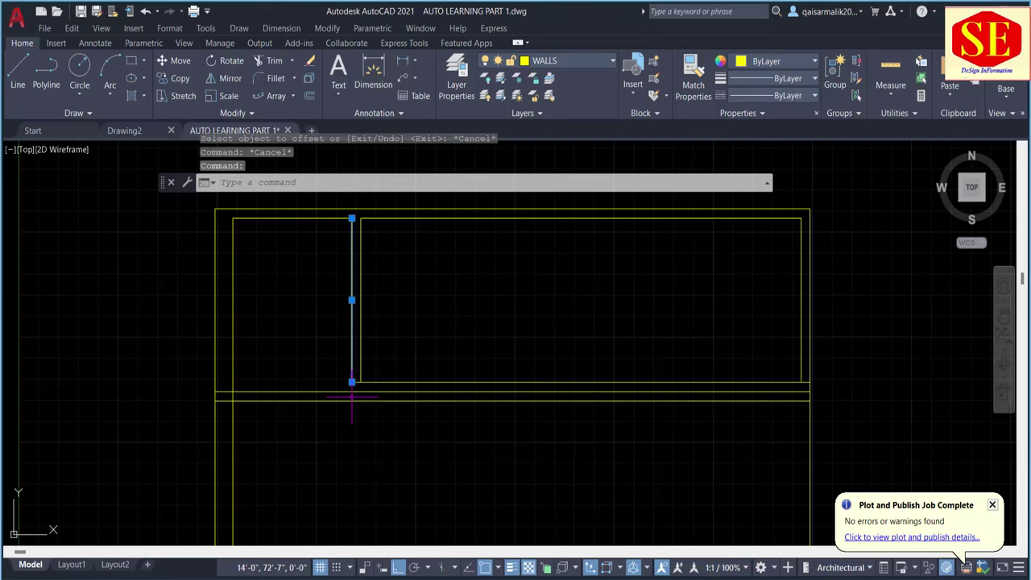
click(359, 375)
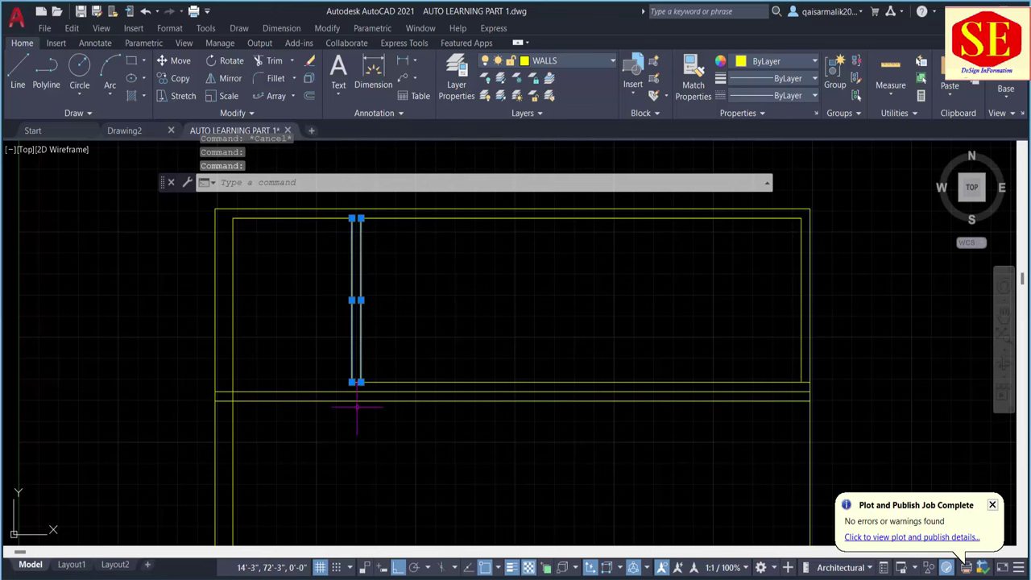
scroll(356, 406, up, 2)
click(344, 344)
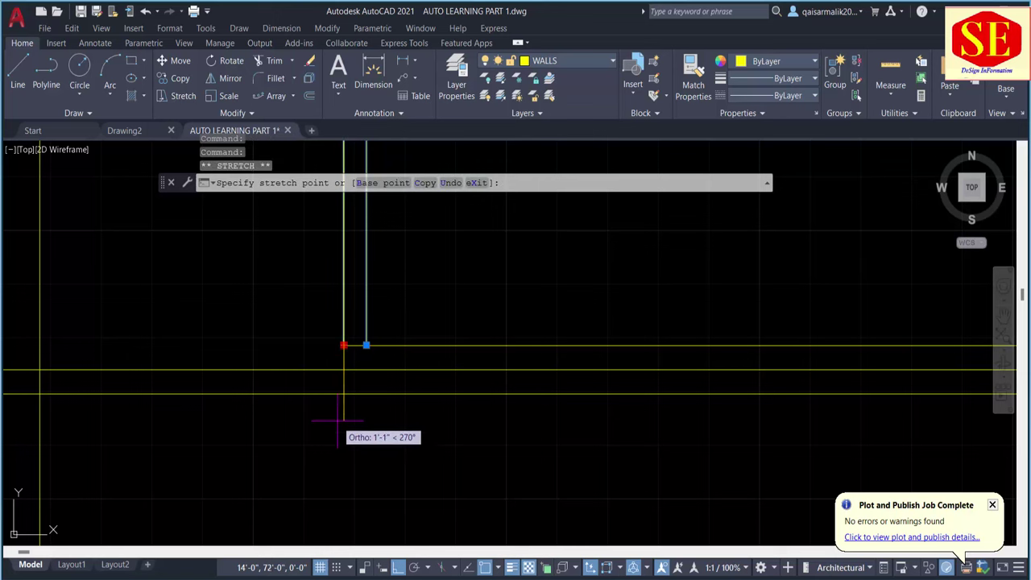
key(Escape)
key(Escape)
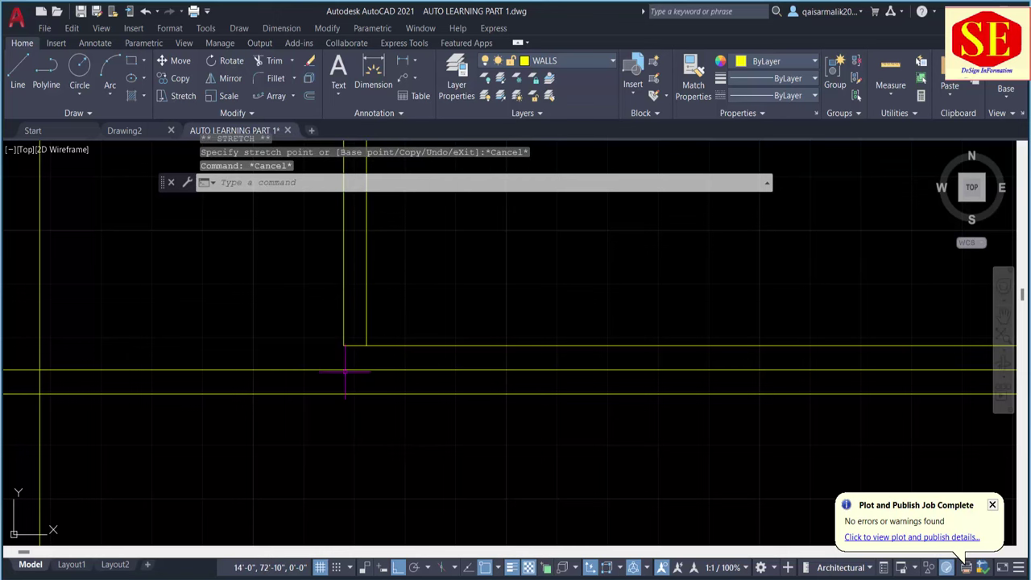
middle_drag(245, 277, 247, 306)
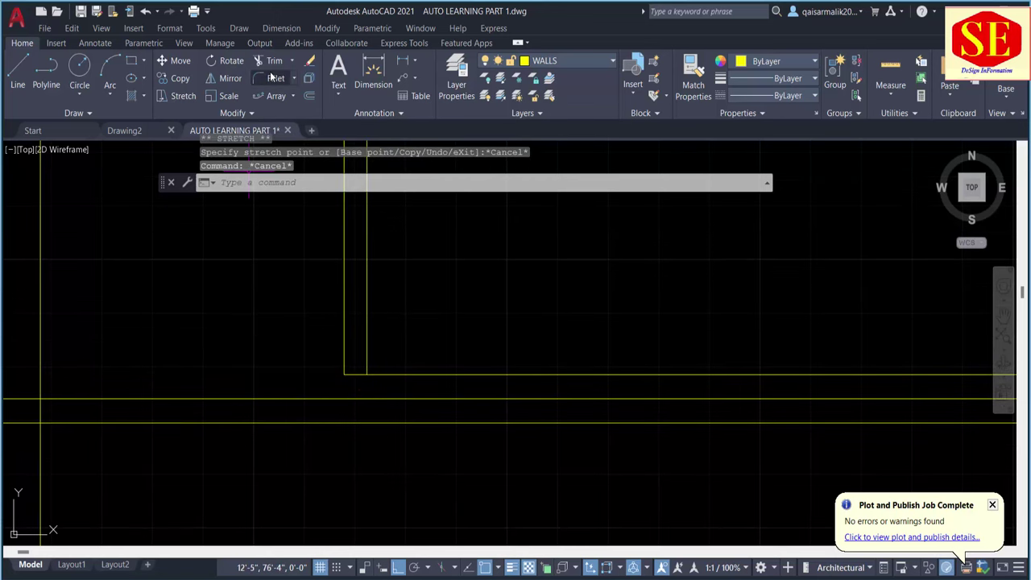
Extend both partition lines downward using all objects as boundaries, then undo the last extension.
click(293, 63)
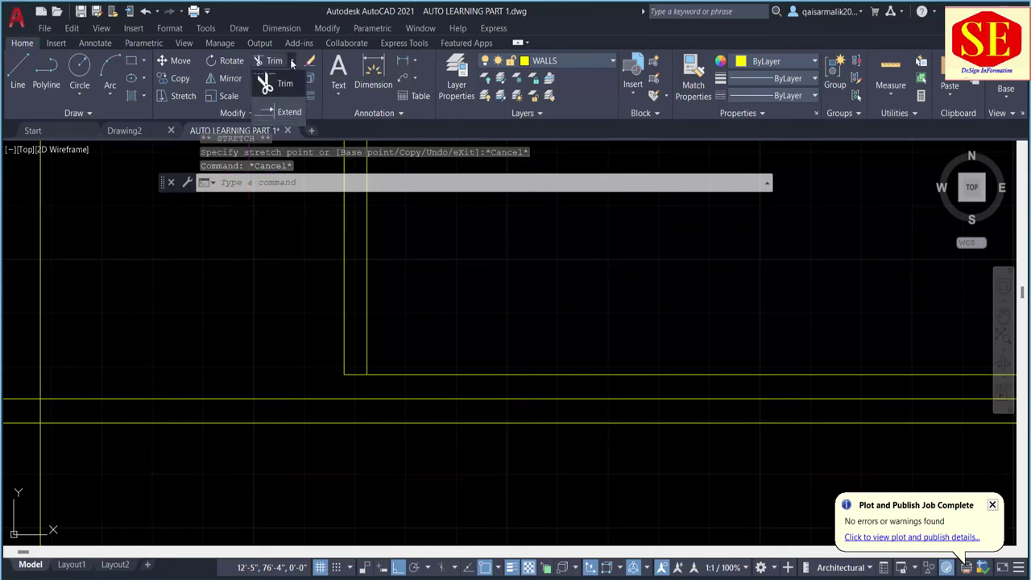
click(286, 111)
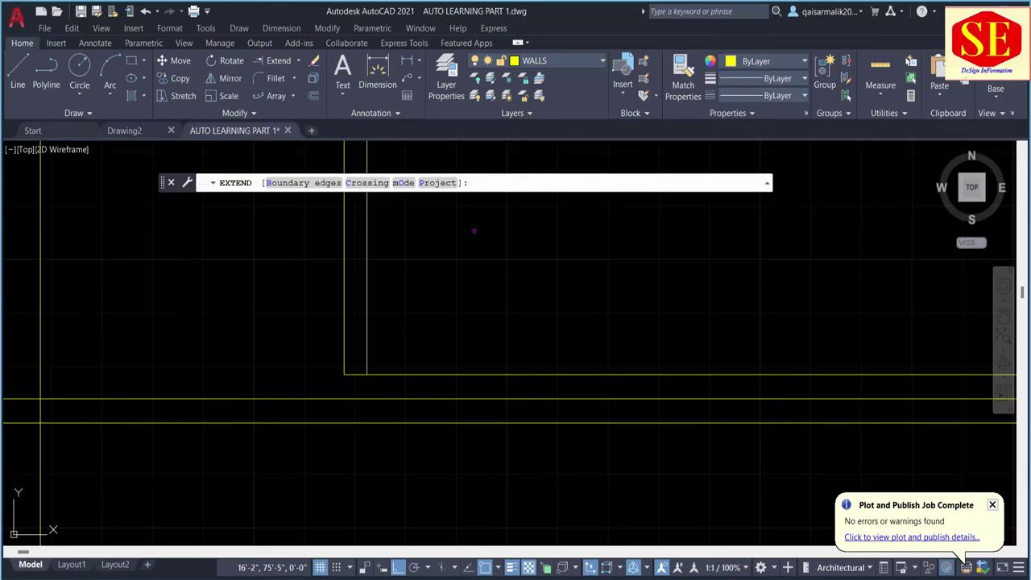
right_click(473, 230)
click(504, 237)
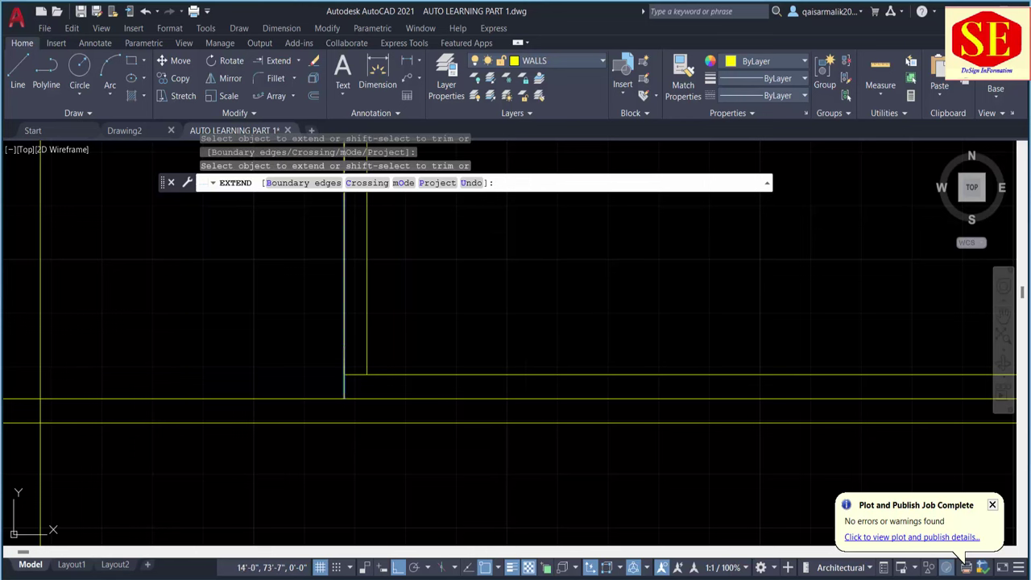
click(344, 346)
click(366, 354)
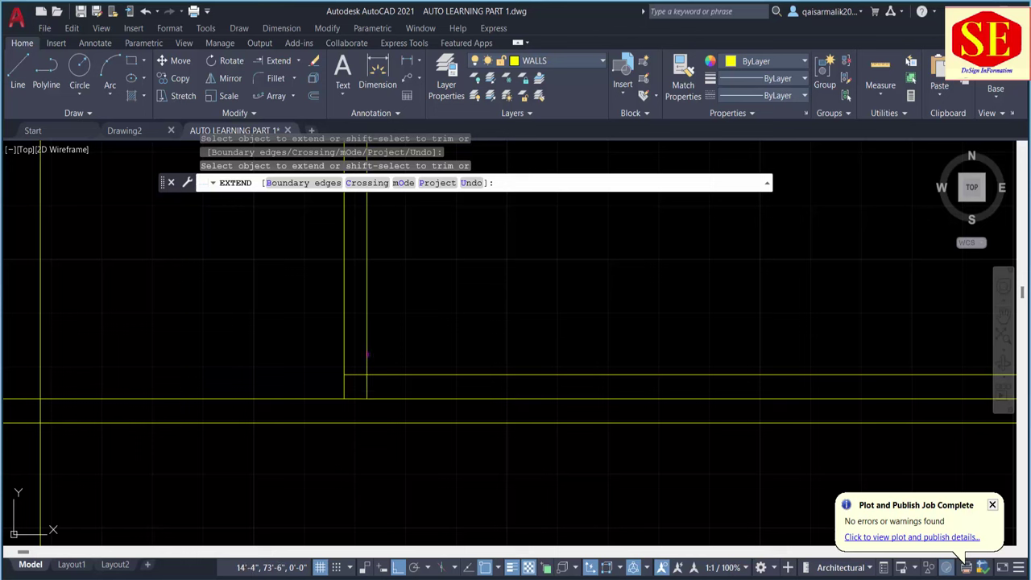
key(Escape)
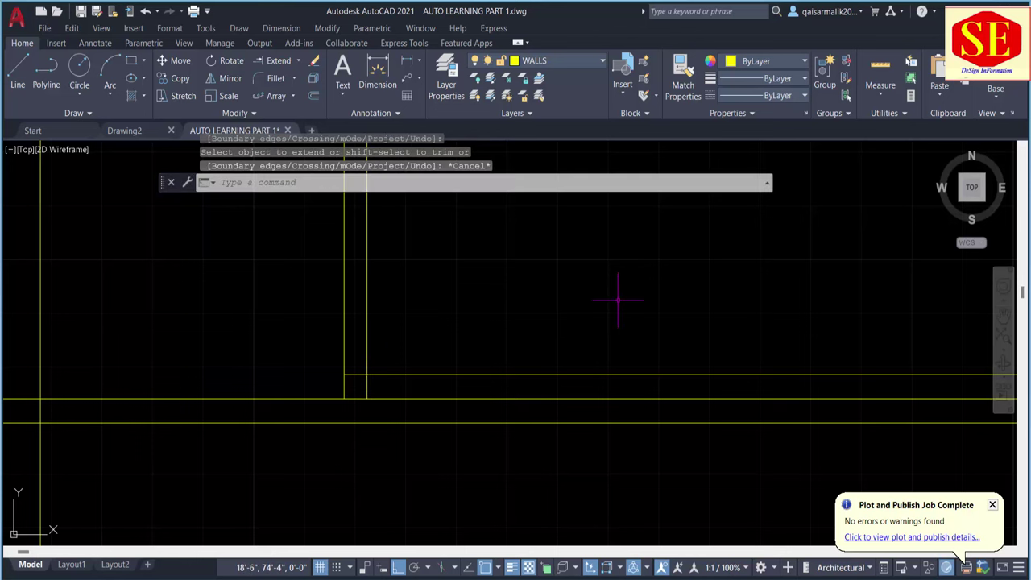
text(u)
key(Return)
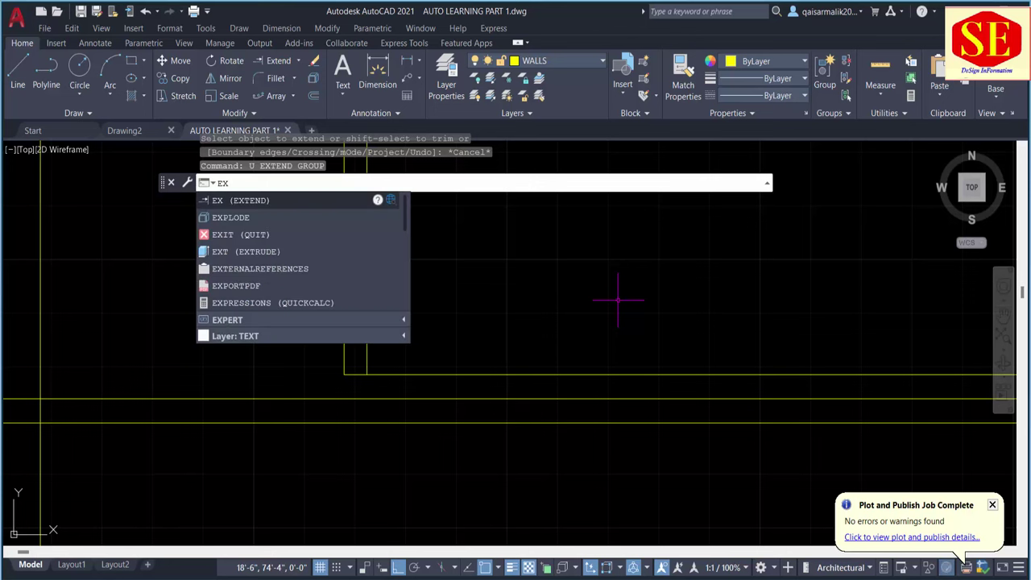
Extend the left and right partition lines down to the lower wall again.
key(Return)
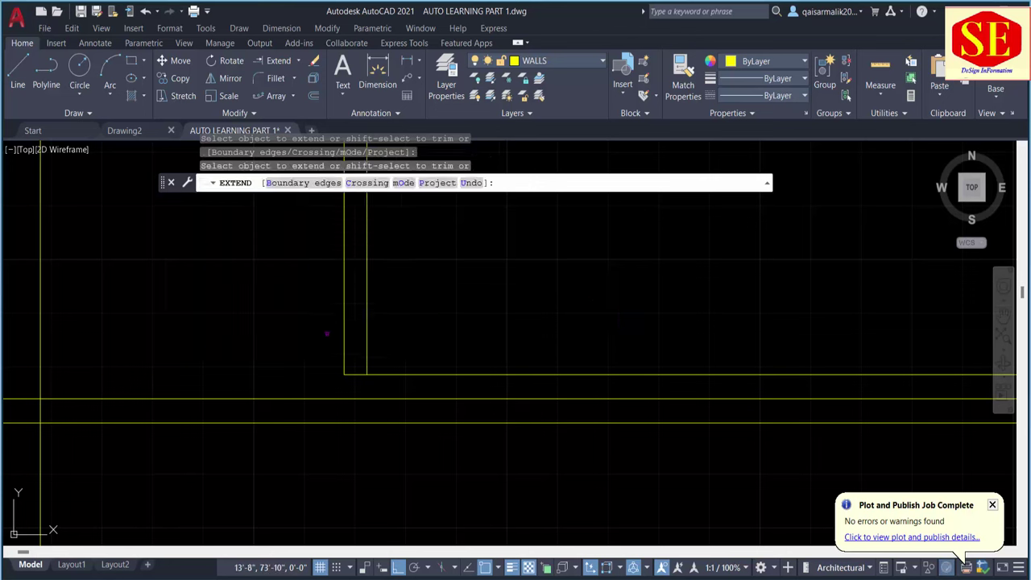
click(372, 376)
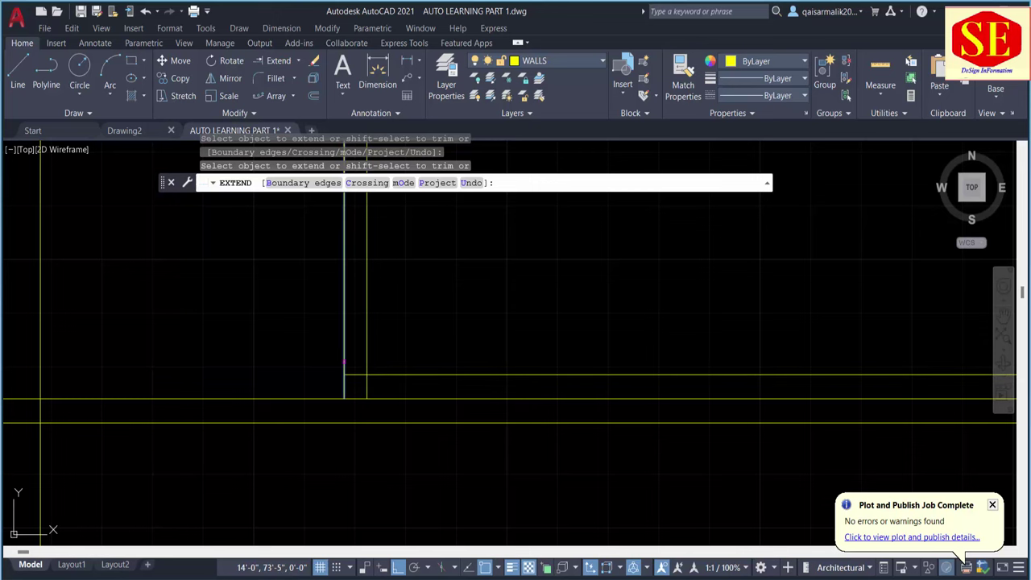
click(366, 388)
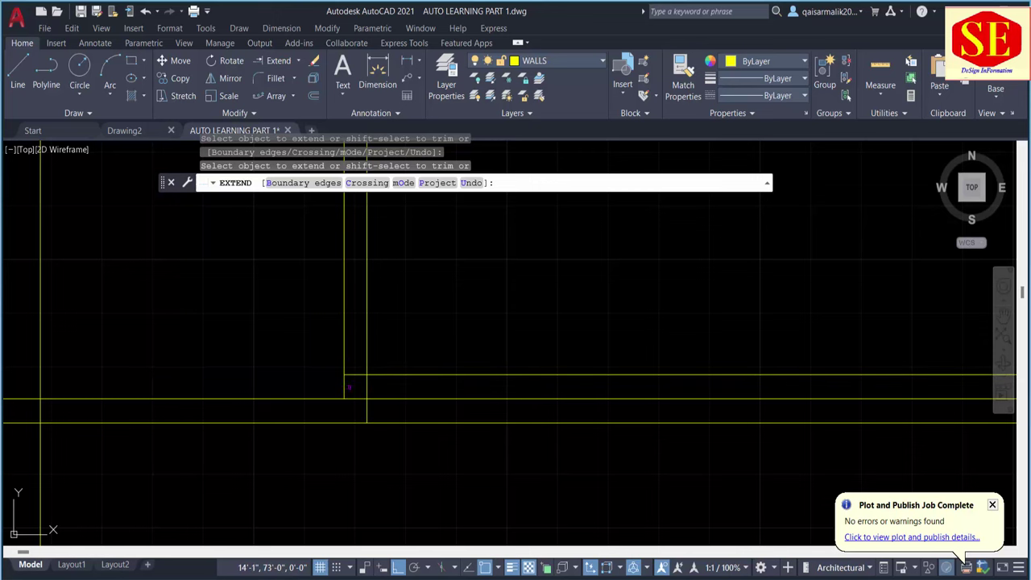
scroll(431, 335, down, 4)
Trim the overshooting wall lines right of the partition and the short vertical stub.
key(Escape)
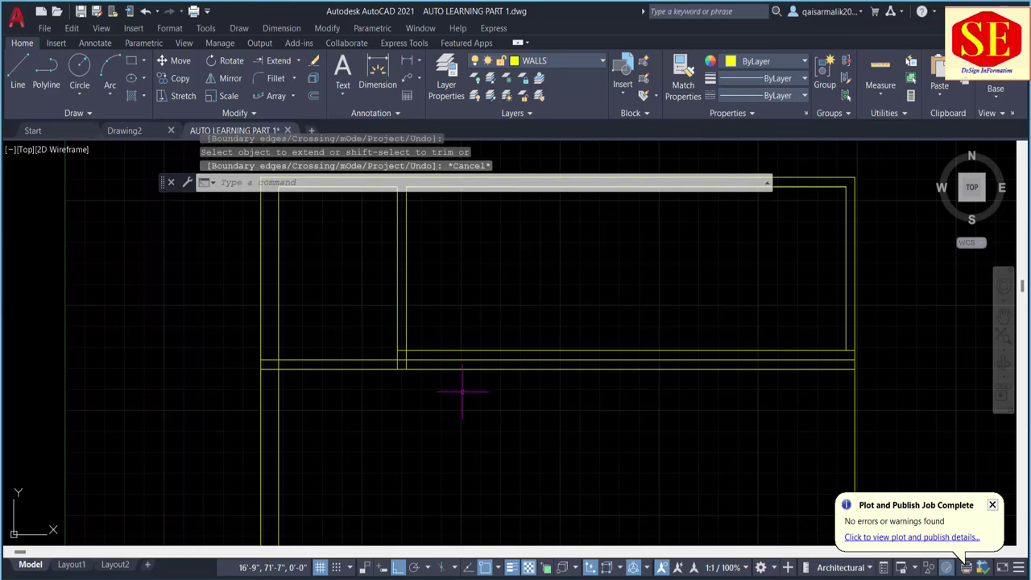
text(TR)
key(Return)
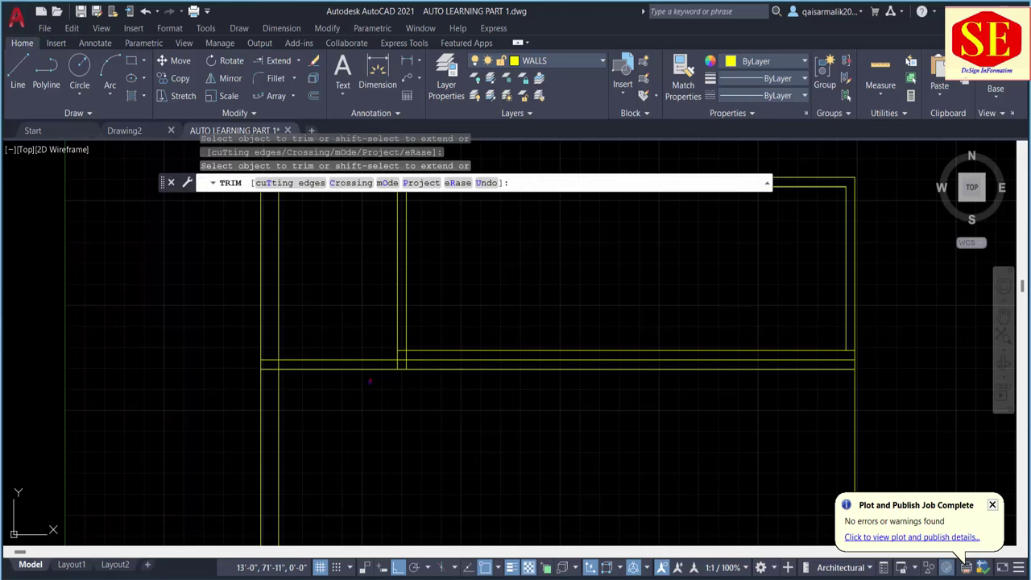
click(421, 354)
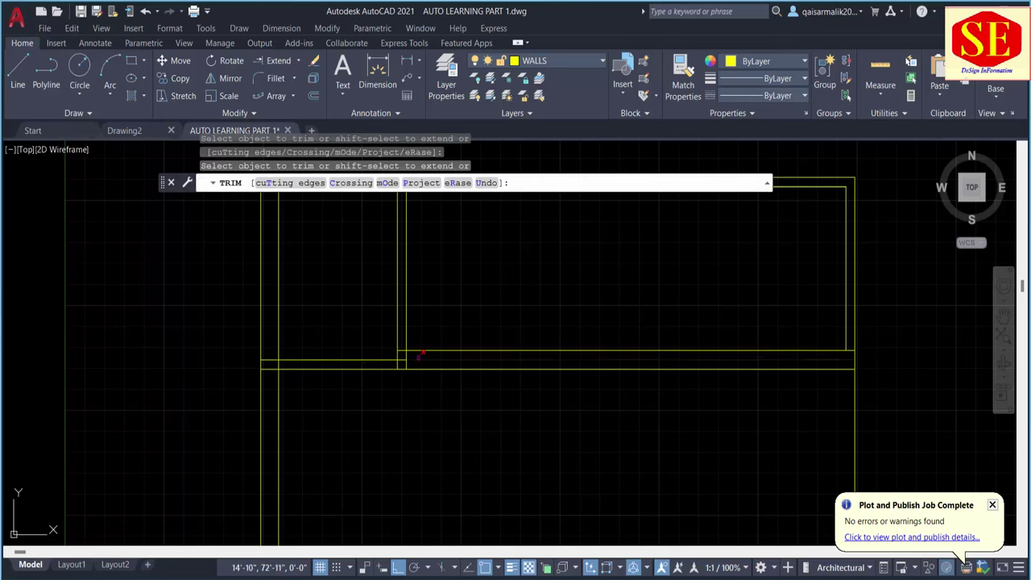
click(421, 354)
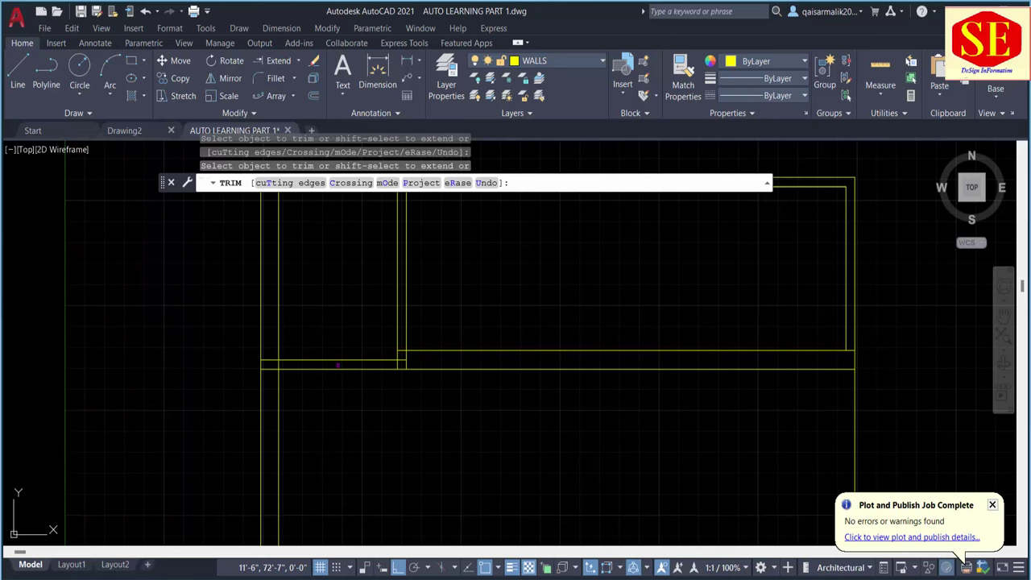
scroll(406, 380, up, 3)
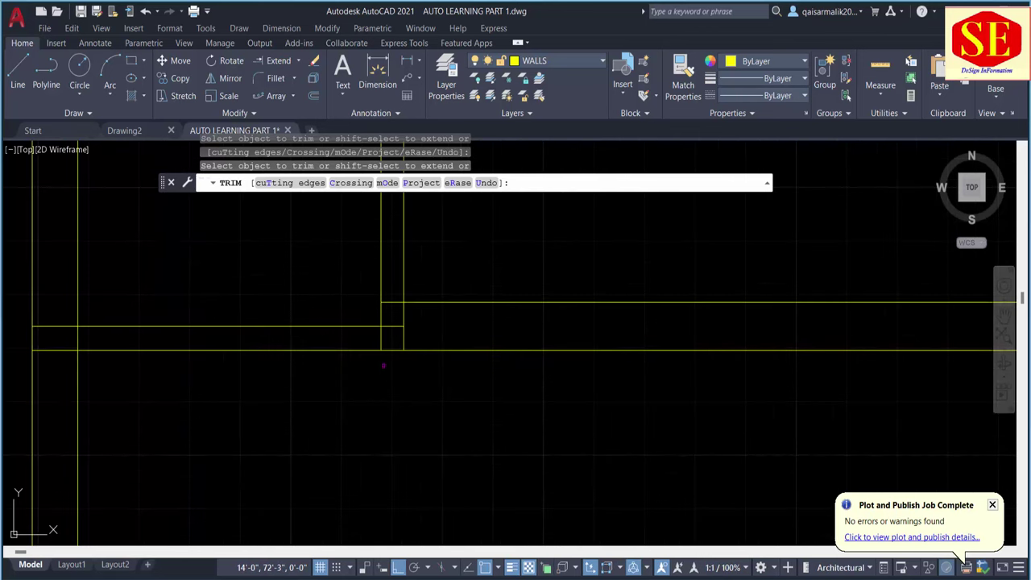
click(404, 314)
key(Escape)
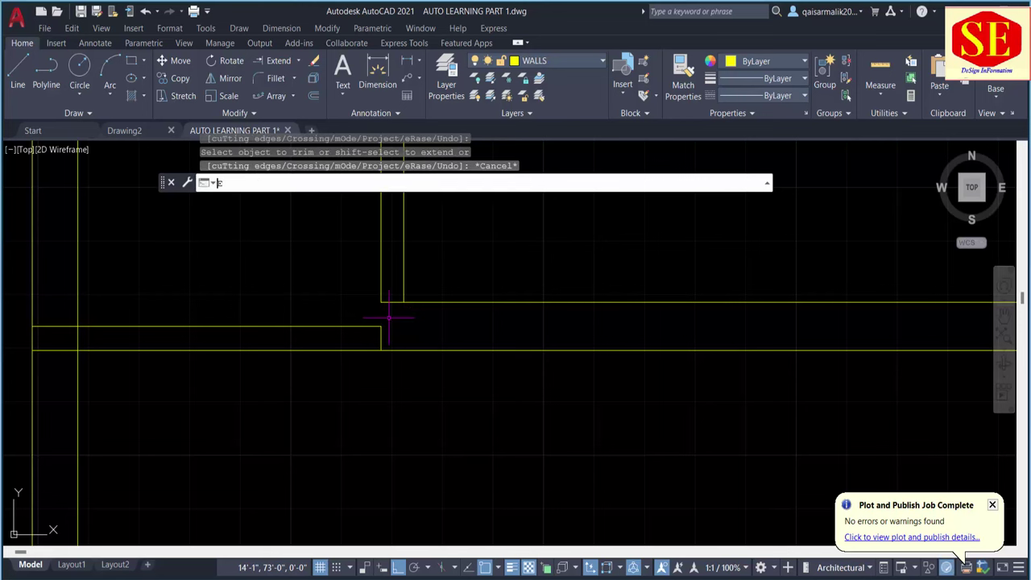
Fence-trim the leftover horizontal stubs and overlapping wall line ends with TR.
text(ex)
key(Return)
key(Escape)
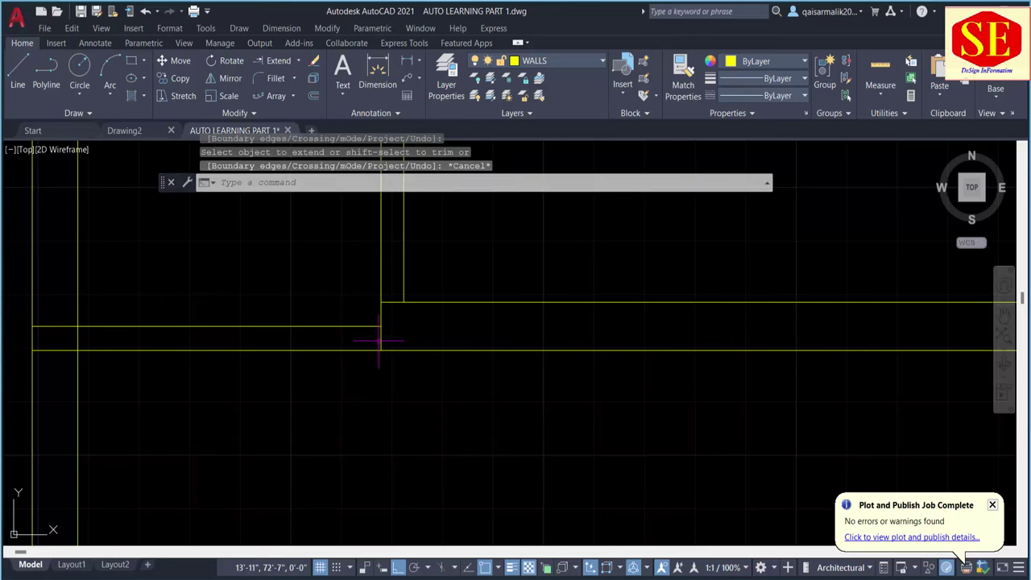
scroll(395, 323, down, 1)
scroll(390, 318, down, 1)
text(tr)
key(Return)
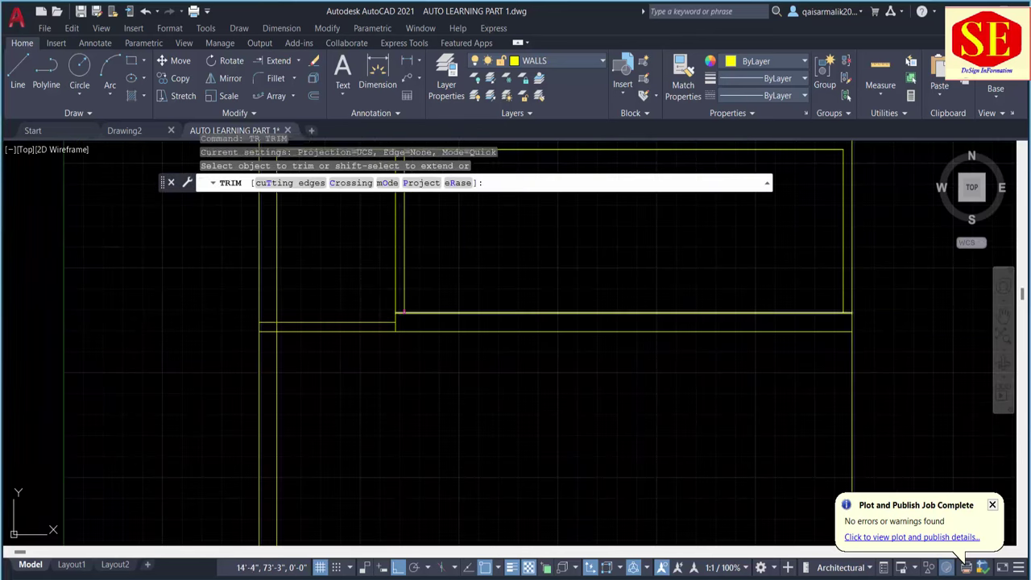
scroll(398, 314, up, 3)
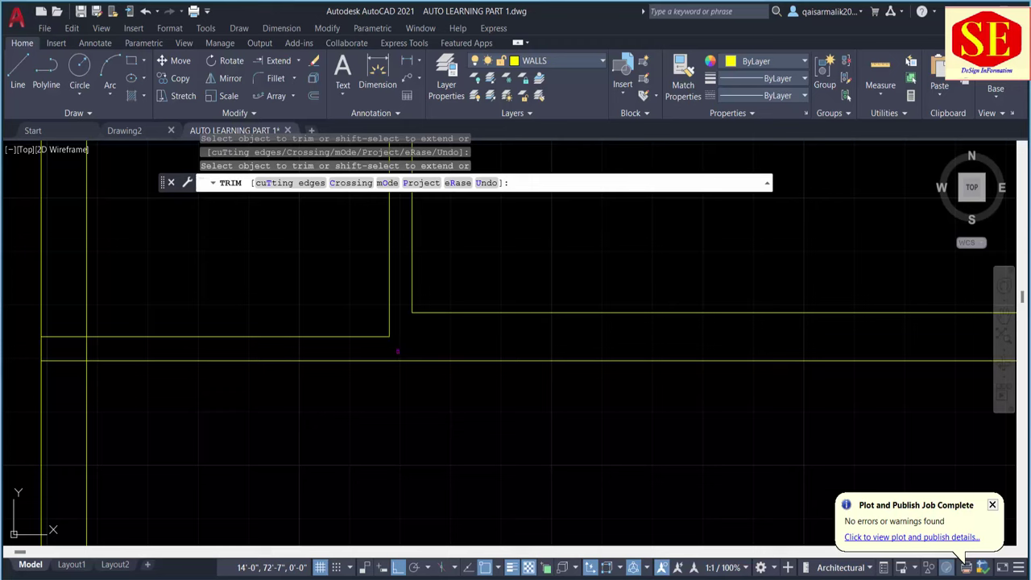
scroll(447, 358, down, 4)
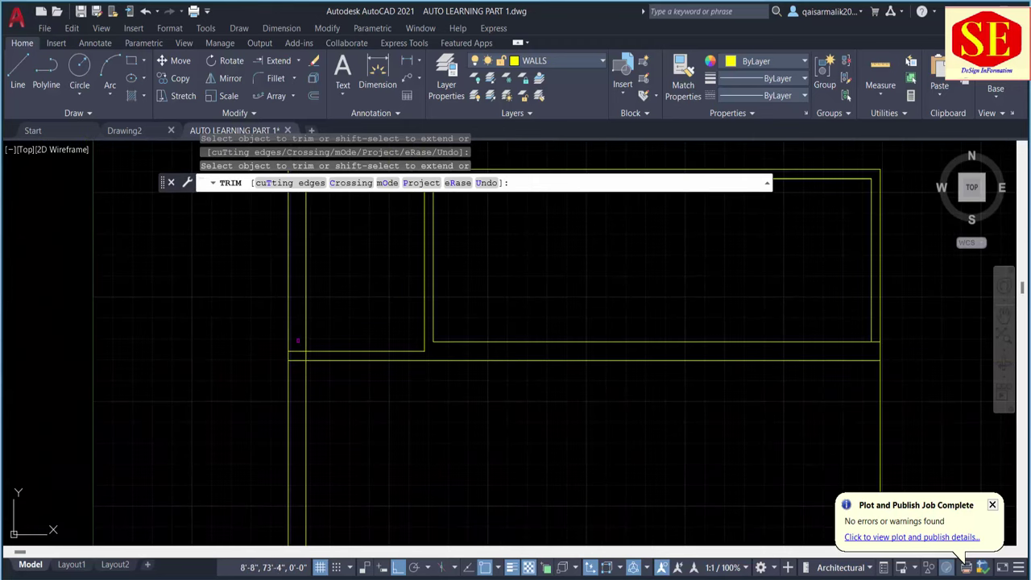
scroll(297, 340, up, 5)
mouse_move(290, 354)
mouse_down()
mouse_move(293, 409)
mouse_move(327, 398)
mouse_up()
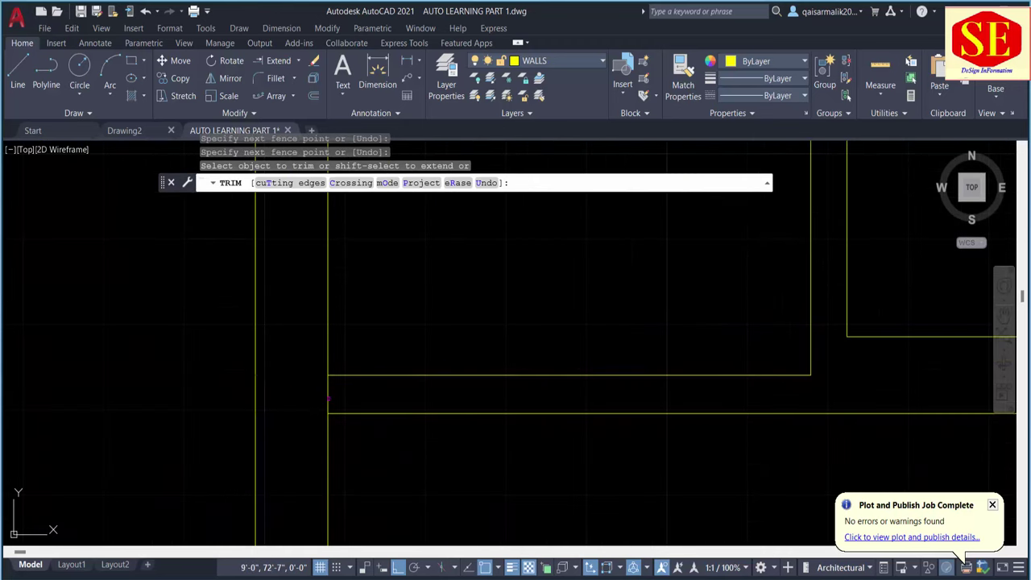
scroll(328, 394, down, 3)
middle_drag(529, 453, 346, 435)
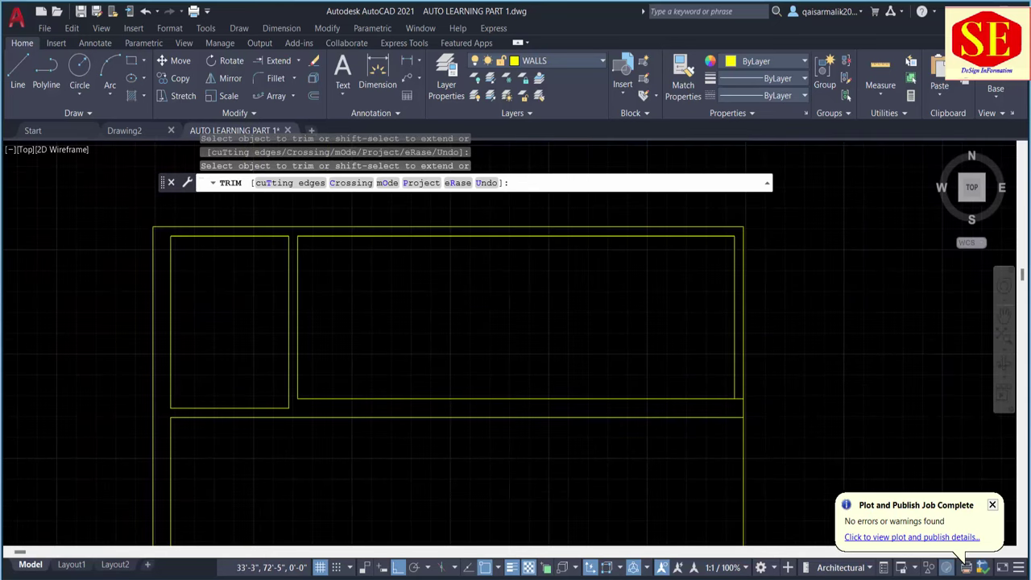
scroll(731, 379, up, 4)
key(Escape)
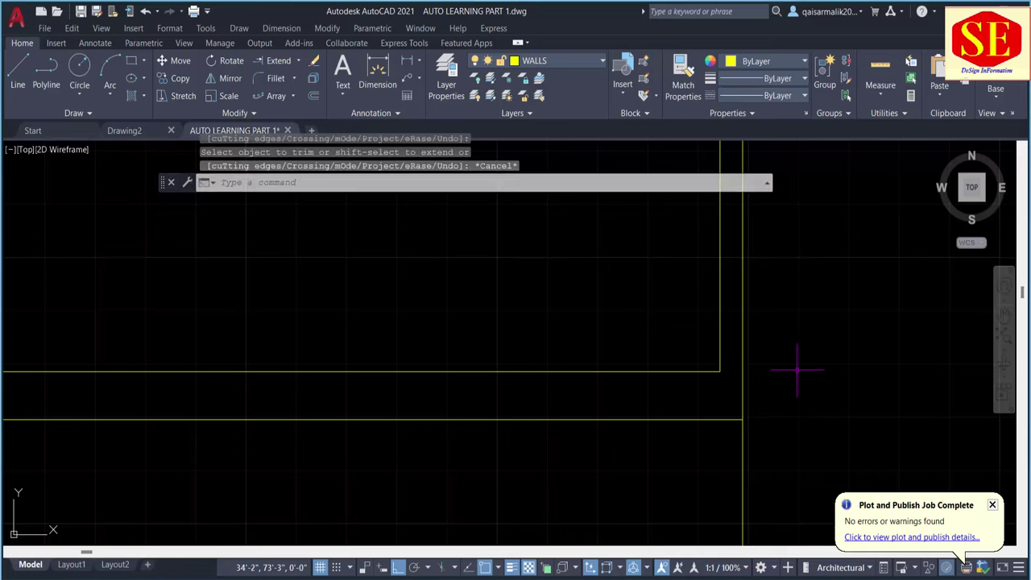
scroll(794, 371, down, 3)
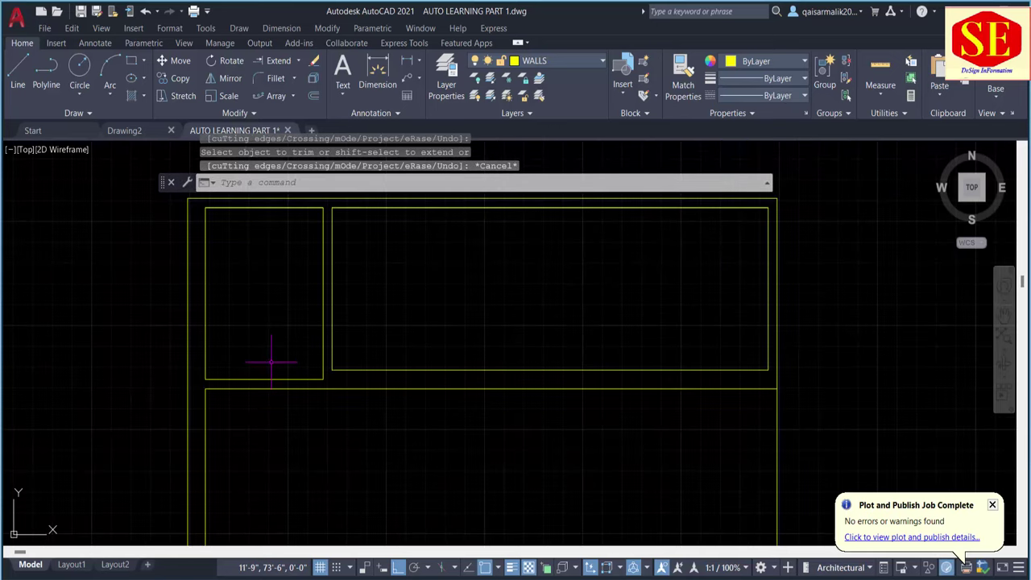
scroll(260, 415, down, 4)
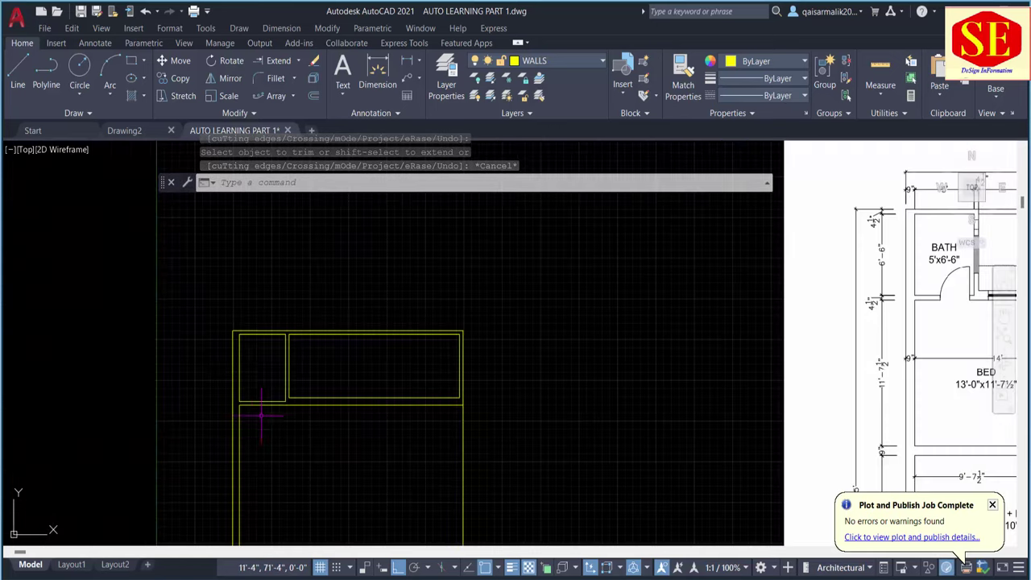
middle_drag(553, 391, 264, 419)
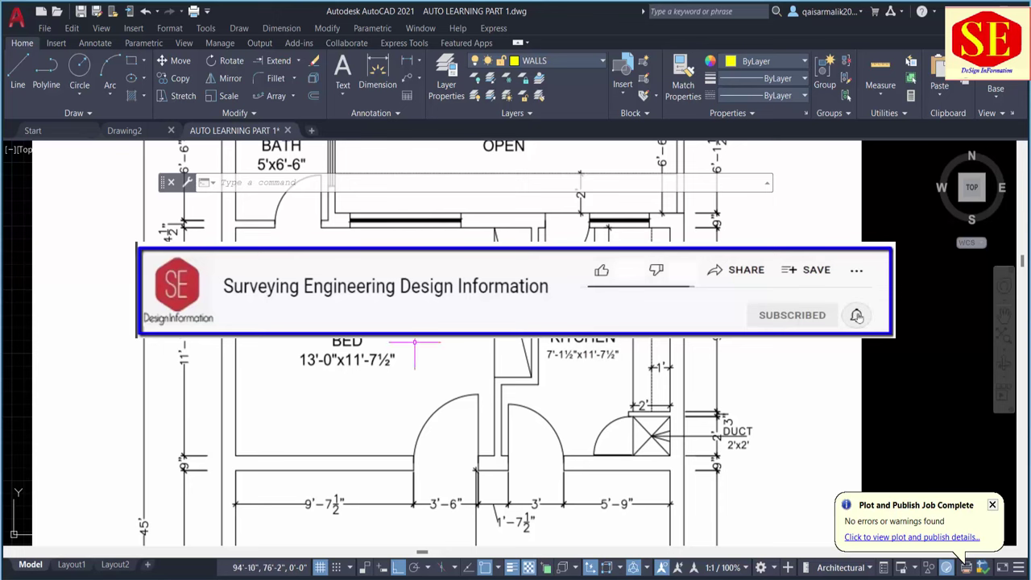
scroll(408, 368, down, 2)
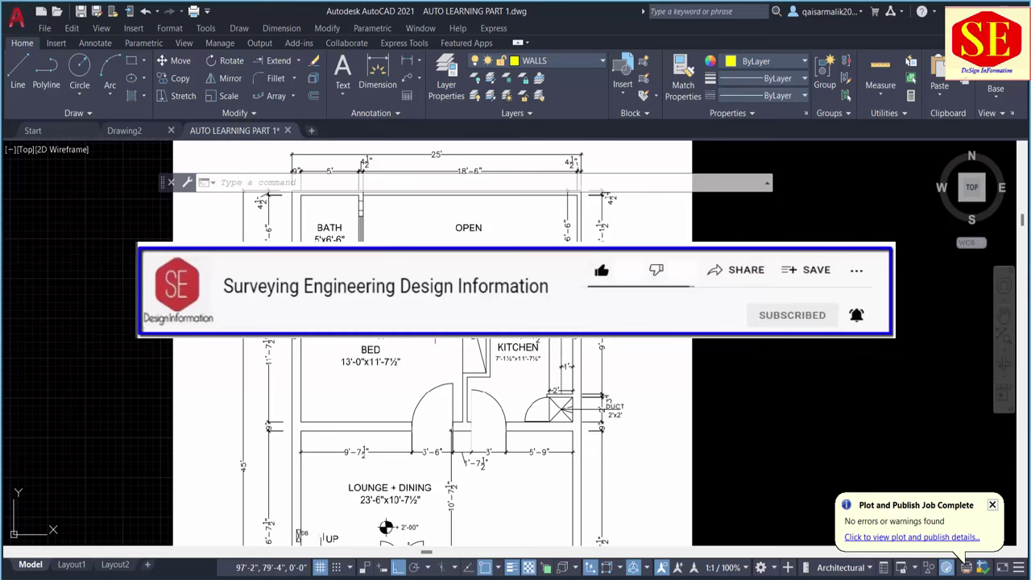
scroll(529, 364, up, 2)
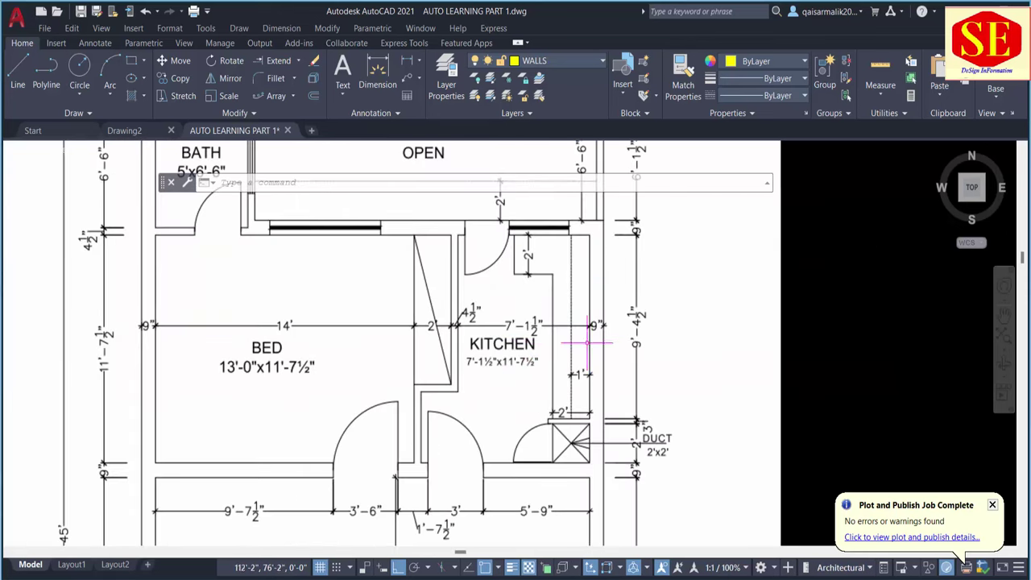
scroll(656, 339, down, 5)
scroll(348, 403, up, 4)
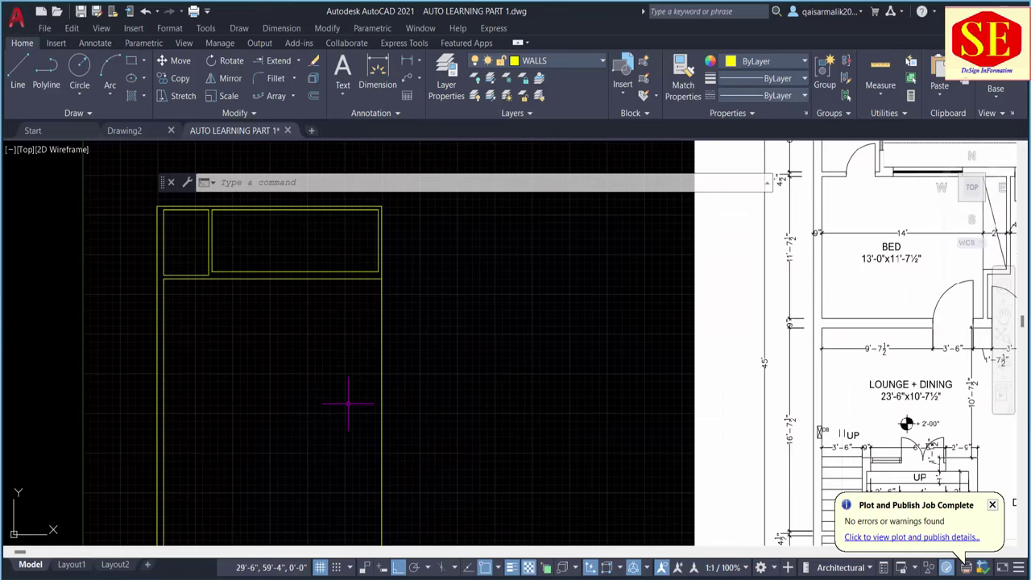
Offset the right outer wall line 9 inches inward.
text(o)
key(Return)
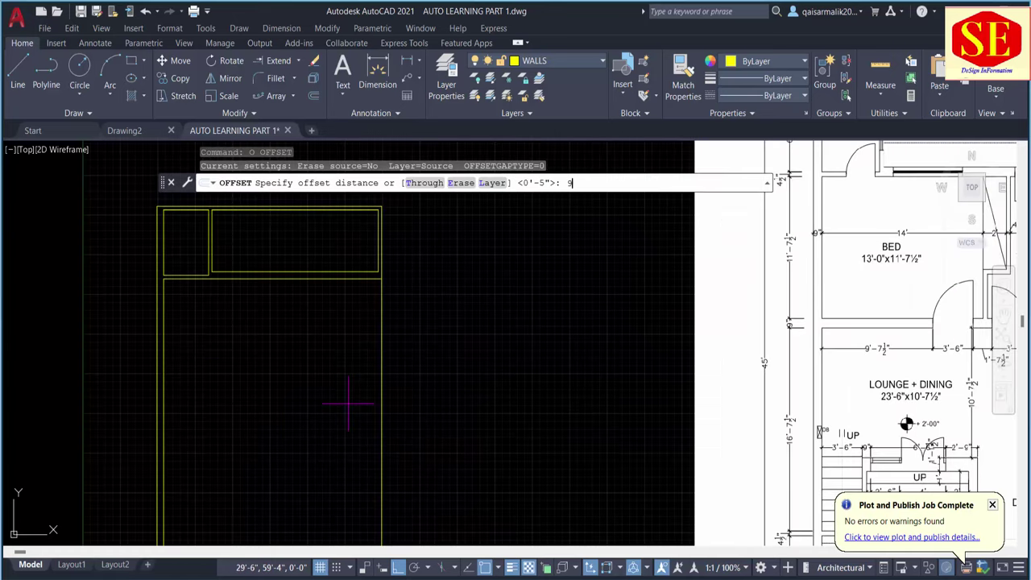
key(Return)
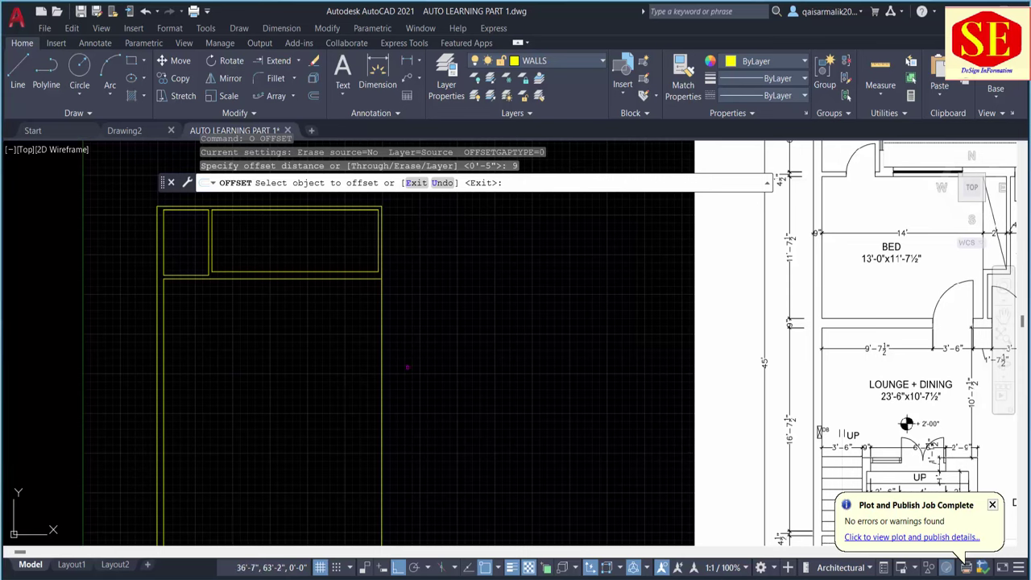
click(382, 372)
click(355, 372)
Zoom to review the new wall line and restart Offset for a new distance.
scroll(355, 372, down, 2)
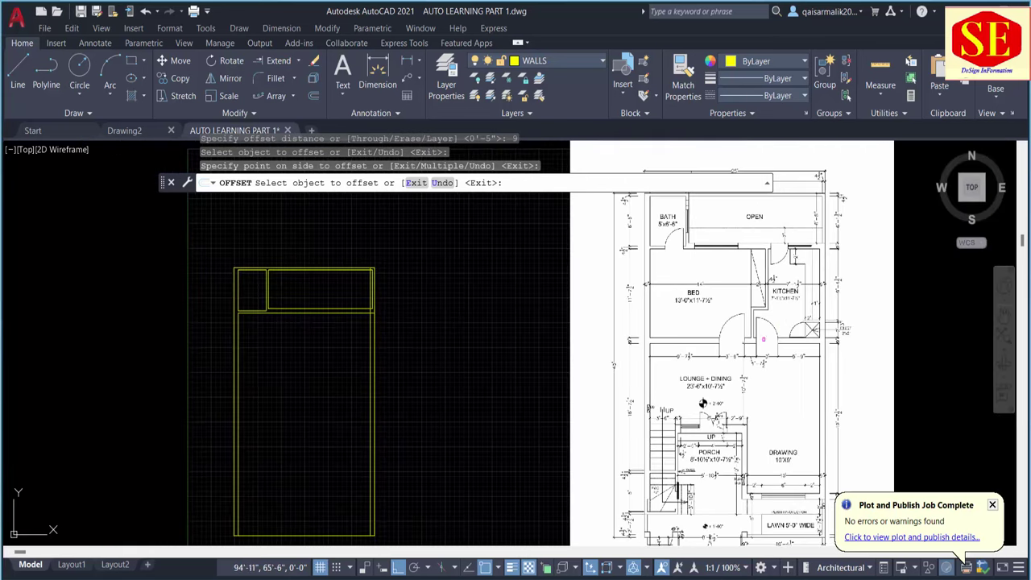
scroll(770, 281, up, 3)
scroll(769, 281, up, 3)
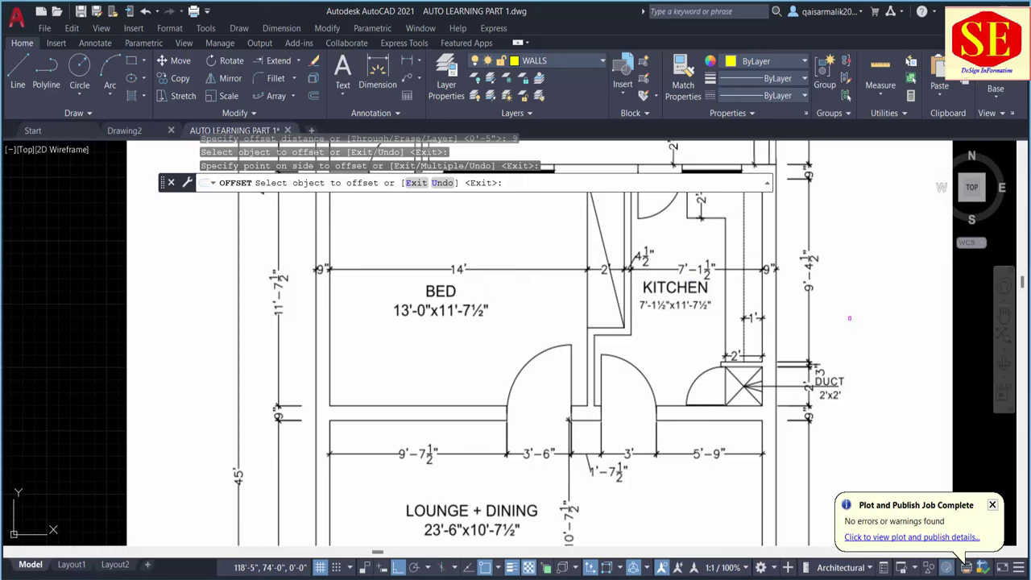
scroll(849, 318, down, 4)
scroll(335, 425, up, 2)
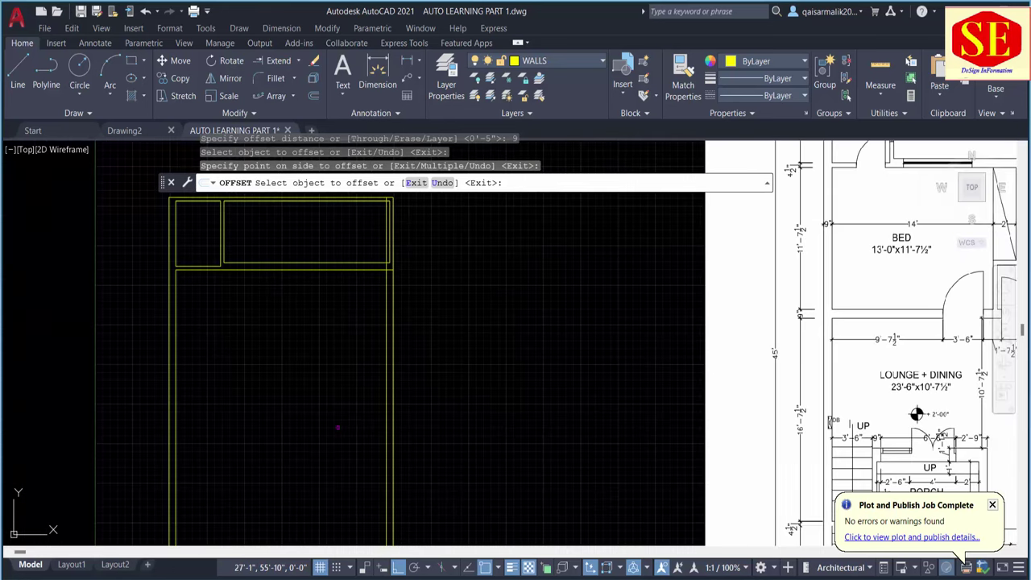
key(Return)
key(Return)
text(7'-1.5")
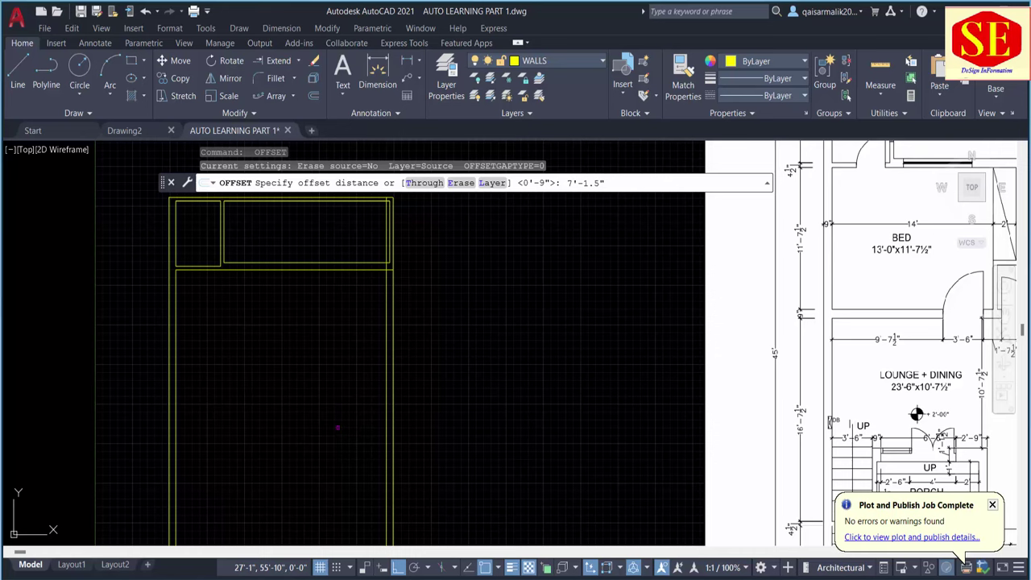
Offset the inner right wall line 7'-1.5" inward to form the kitchen wall line.
key(Return)
click(385, 318)
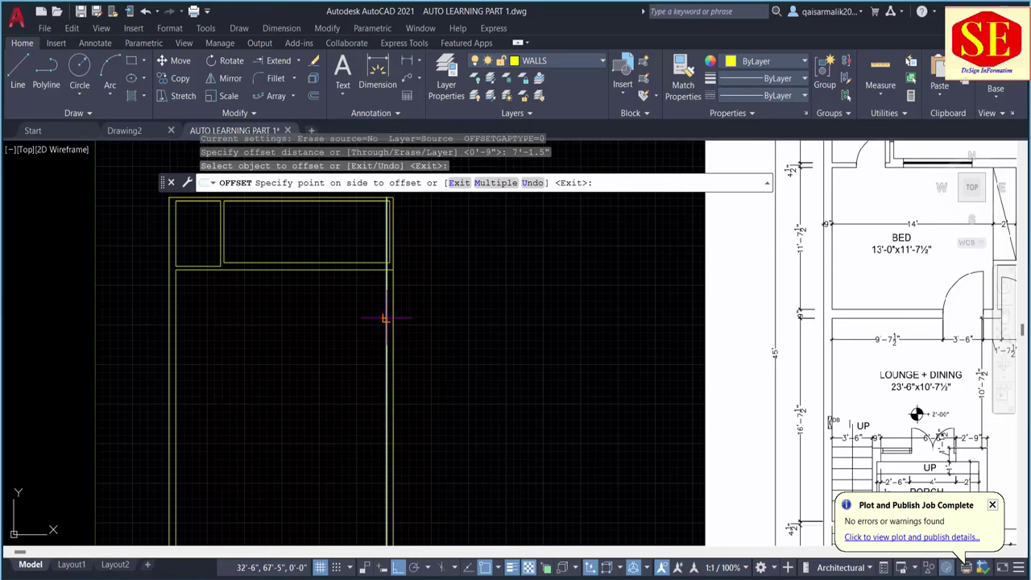
click(302, 326)
key(Escape)
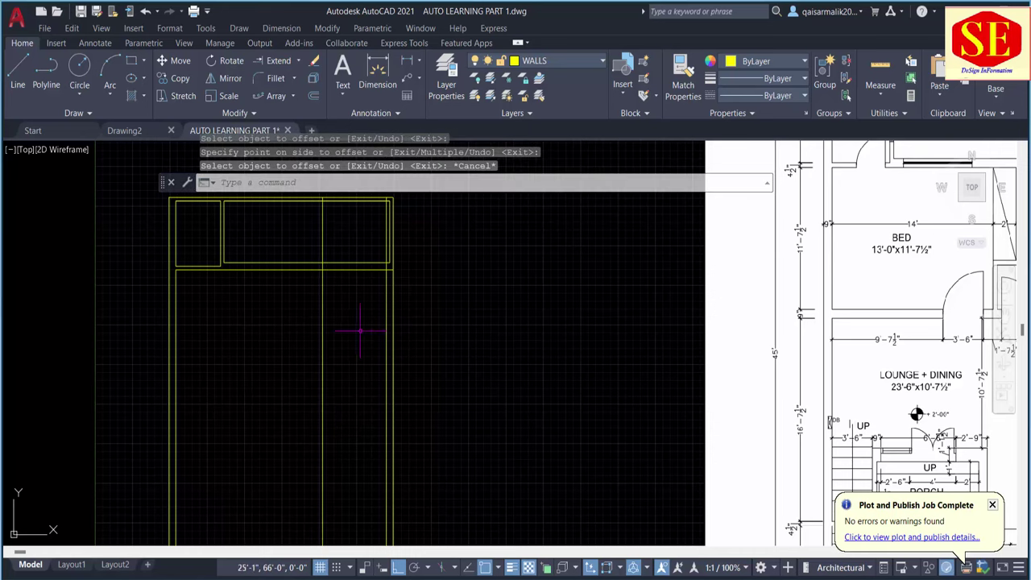
middle_drag(357, 334, 157, 359)
scroll(620, 317, up, 2)
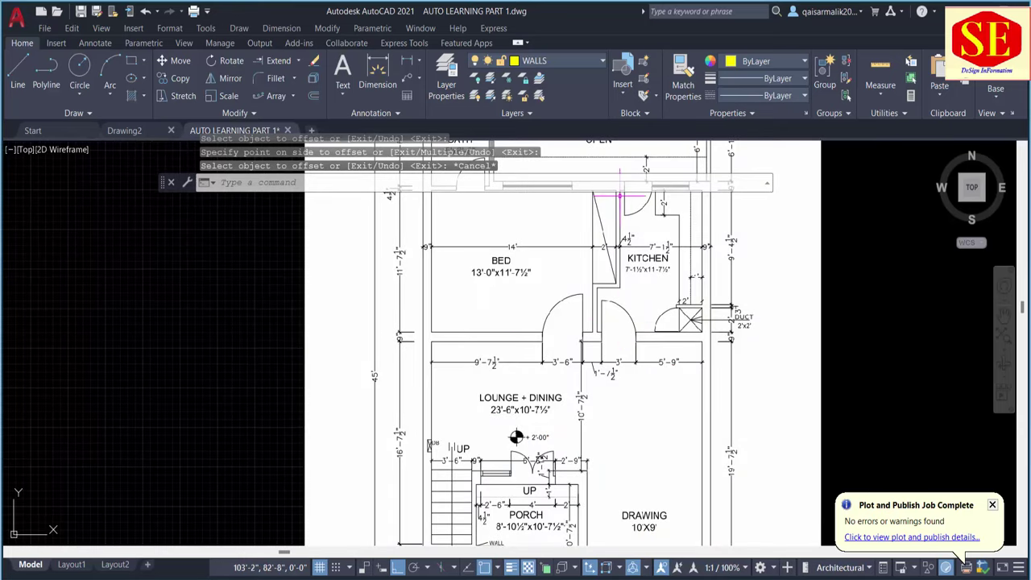
scroll(636, 237, up, 4)
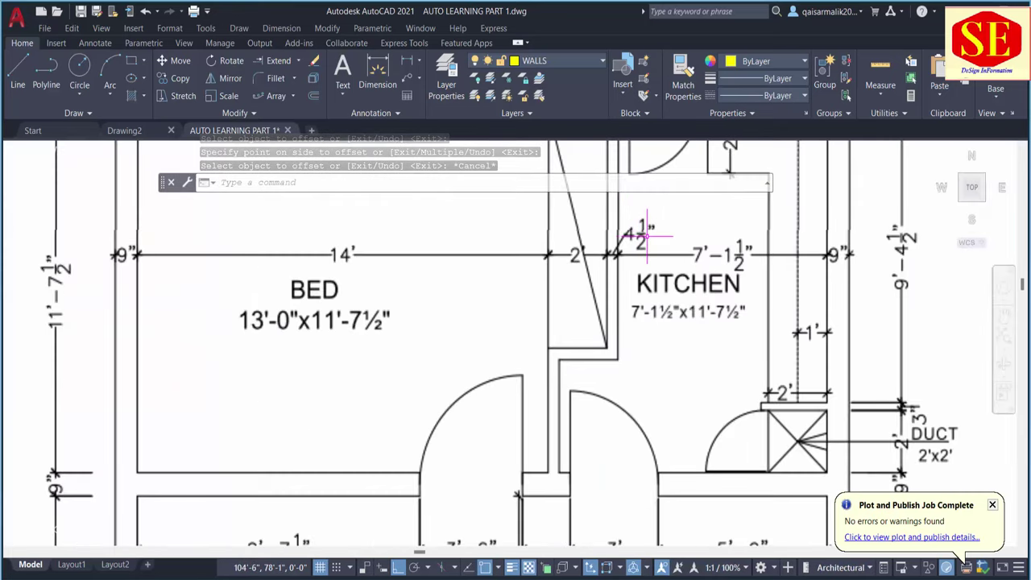
scroll(534, 290, down, 4)
scroll(417, 308, down, 6)
scroll(295, 330, up, 5)
scroll(294, 329, up, 2)
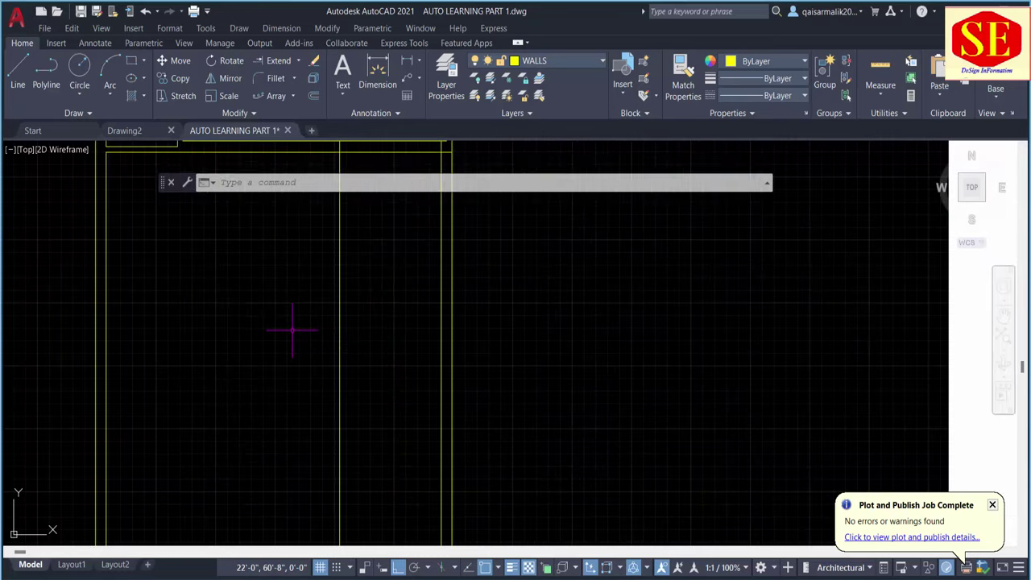
Offset the new kitchen wall line 4.5" to give the partition its thickness.
text(o)
key(Return)
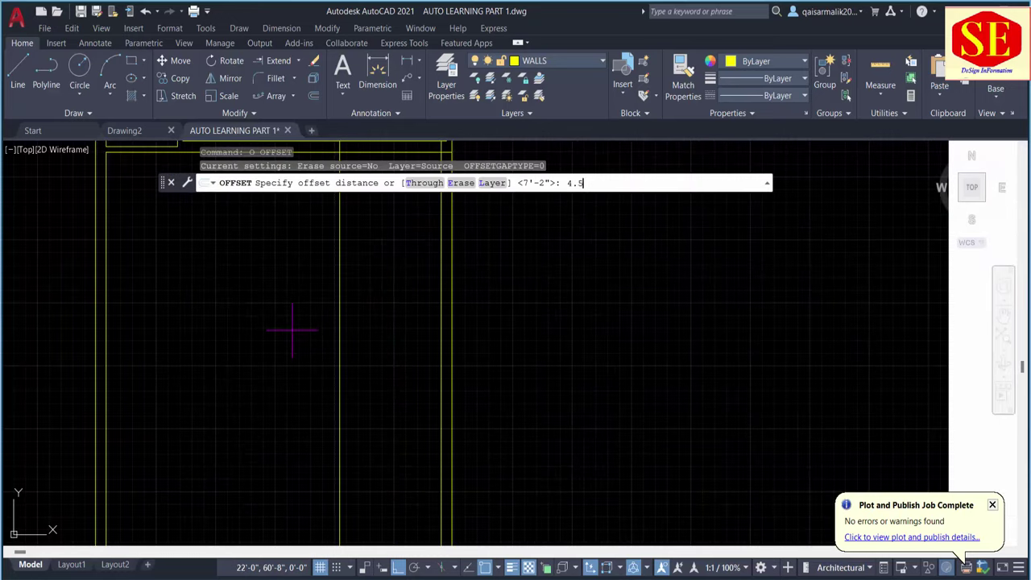
key(Return)
click(339, 314)
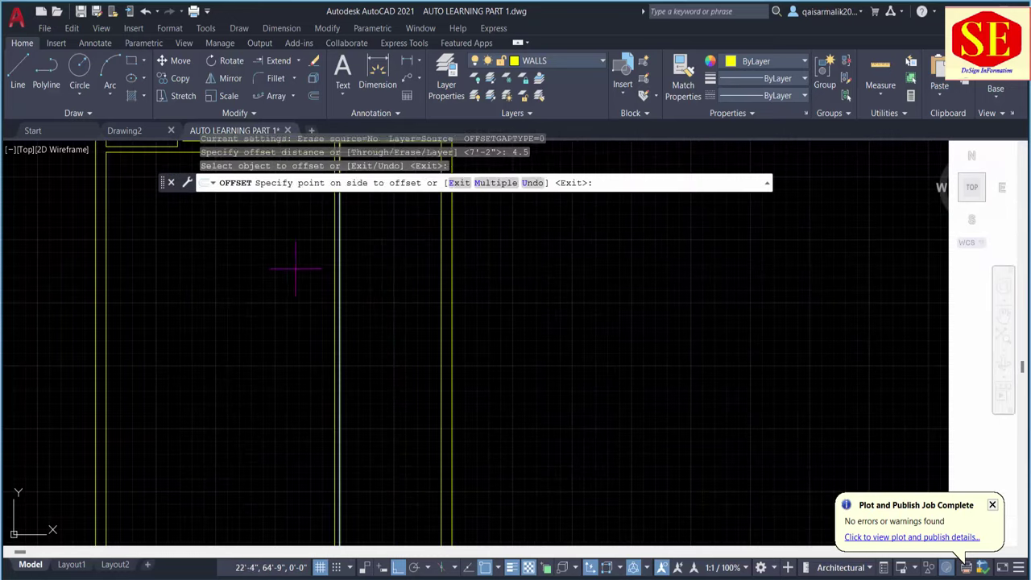
click(296, 270)
scroll(609, 346, down, 4)
key(Escape)
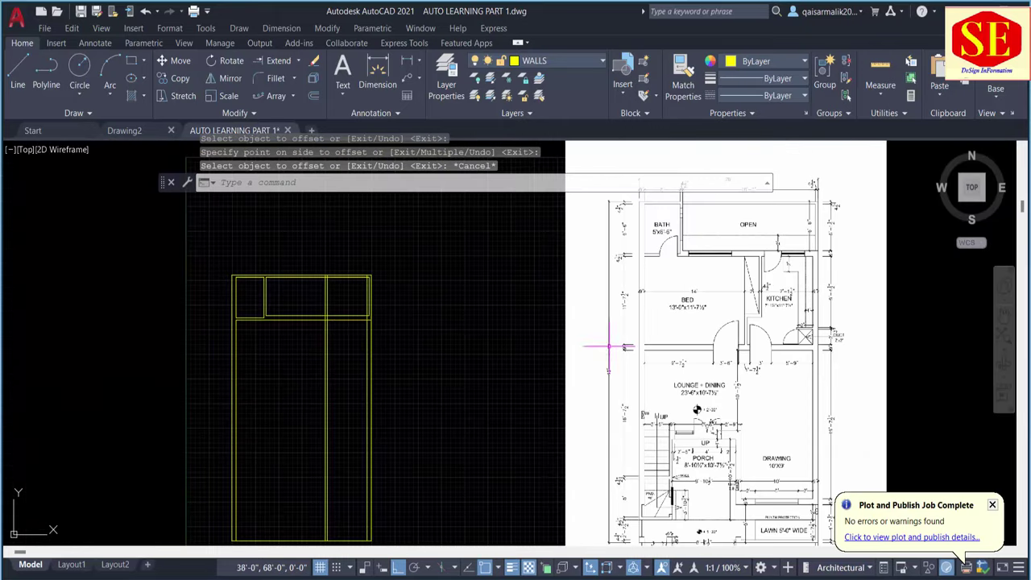
scroll(572, 375, up, 2)
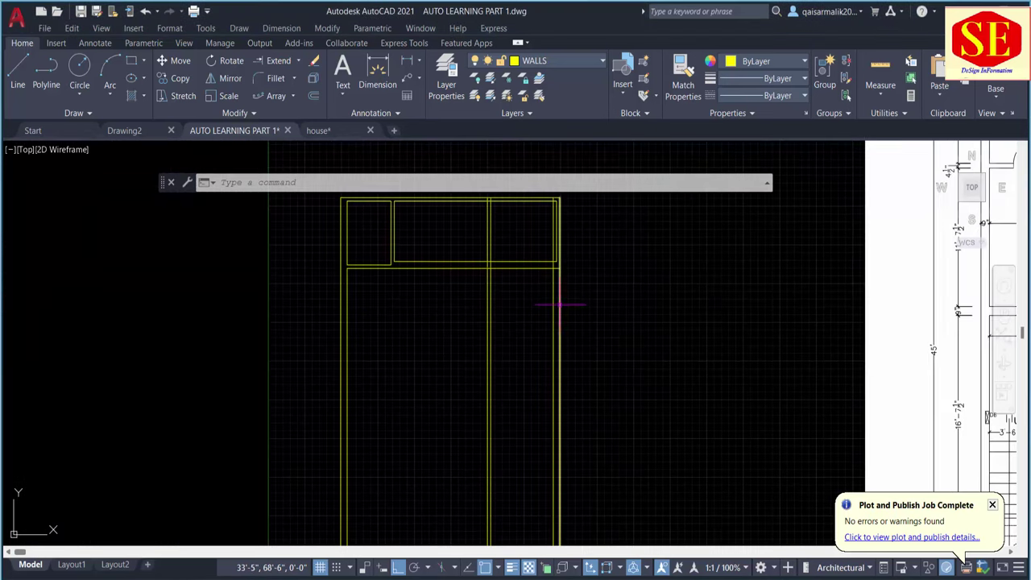
scroll(553, 299, up, 2)
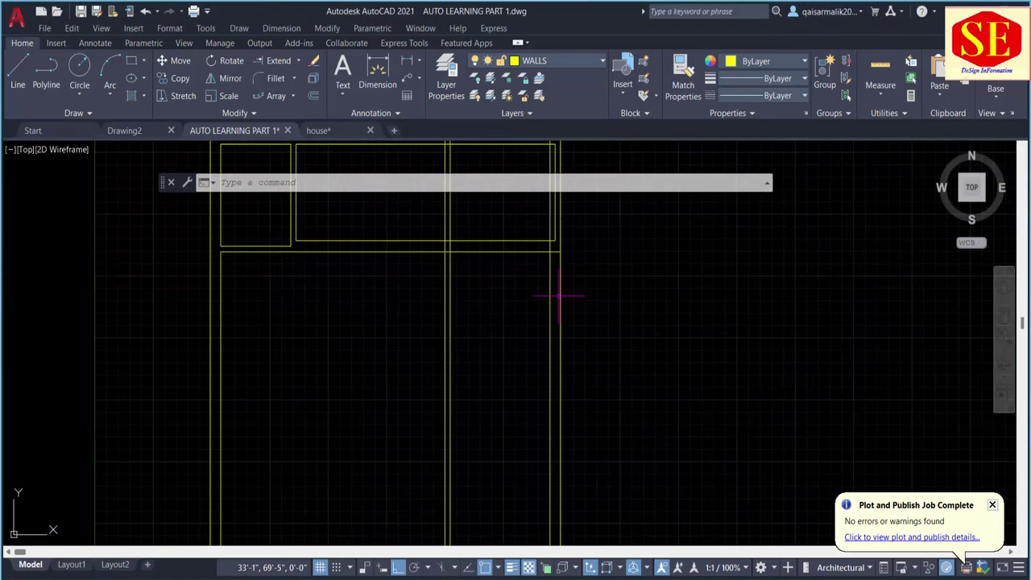
Begin another offset, entering a 7'-1.5" distance.
text(c)
key(Return)
text(7)
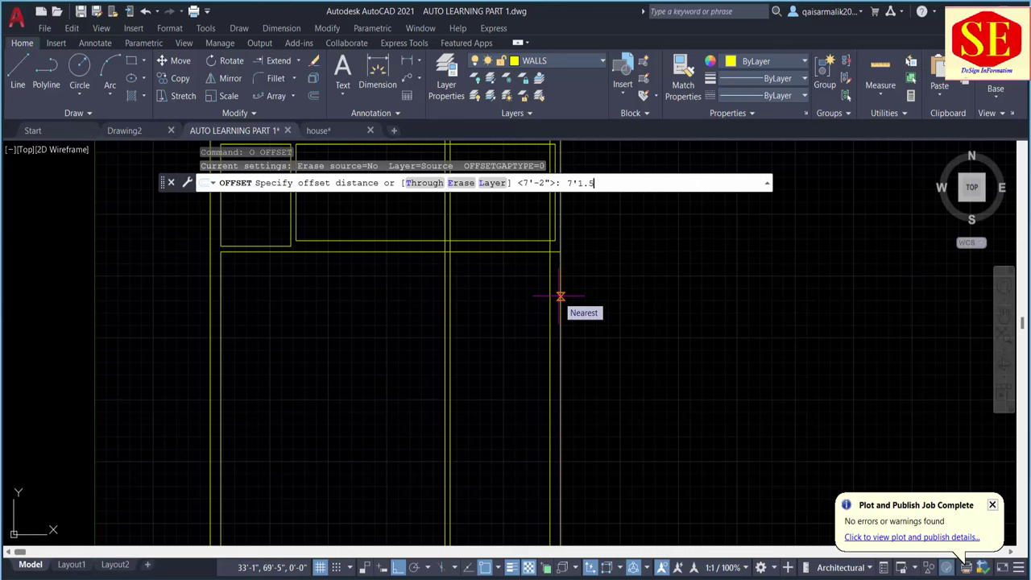
Offset the horizontal wall line 7'-1.5" downward.
key(Return)
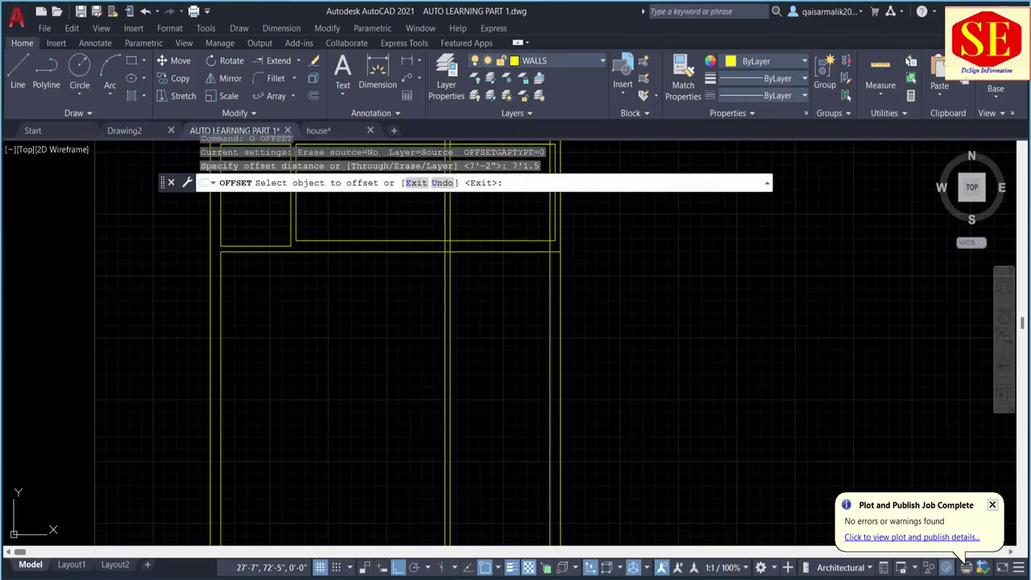
click(483, 252)
click(487, 305)
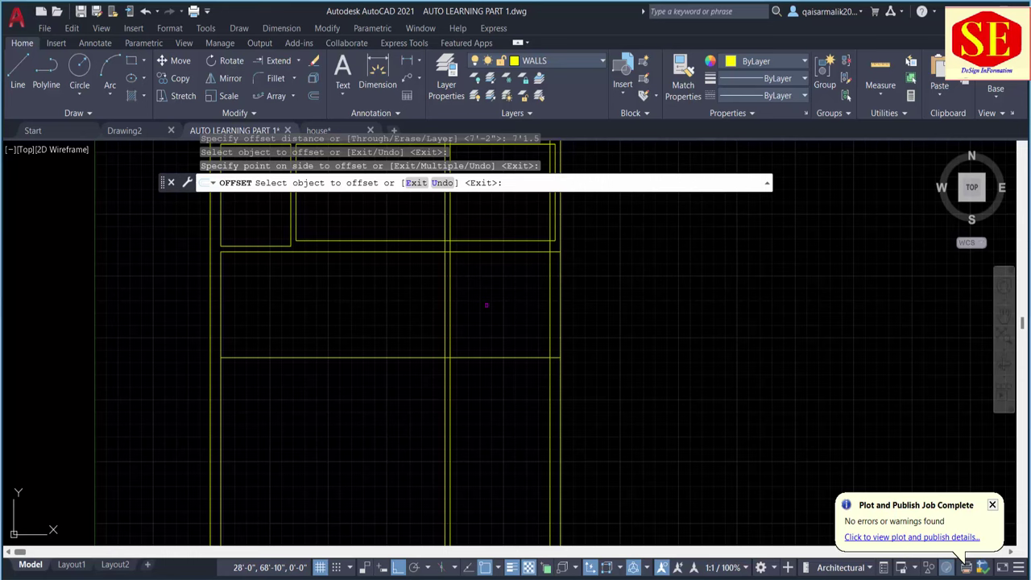
key(Return)
key(Return)
scroll(438, 361, down, 2)
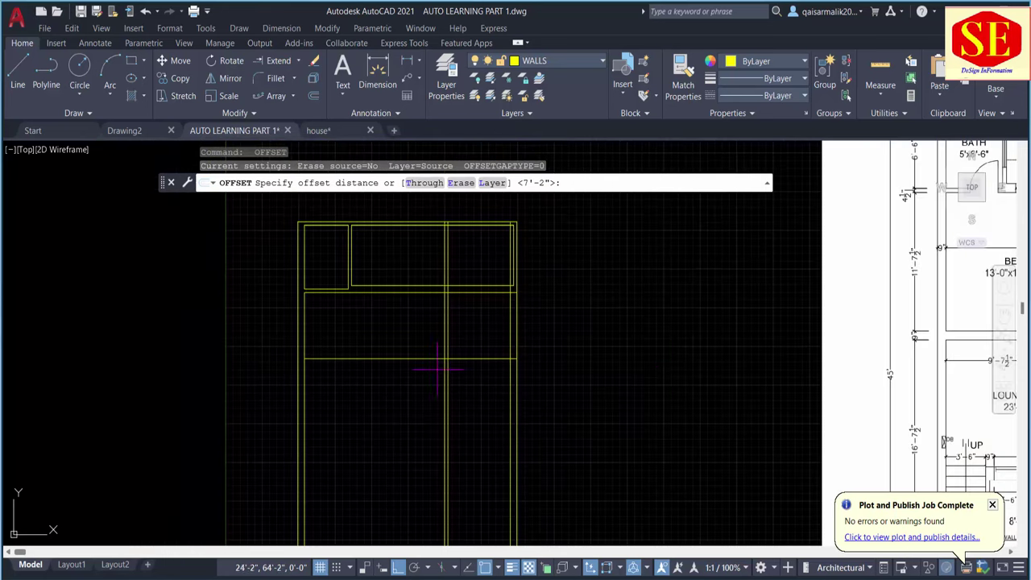
middle_drag(740, 351, 472, 357)
scroll(608, 323, up, 3)
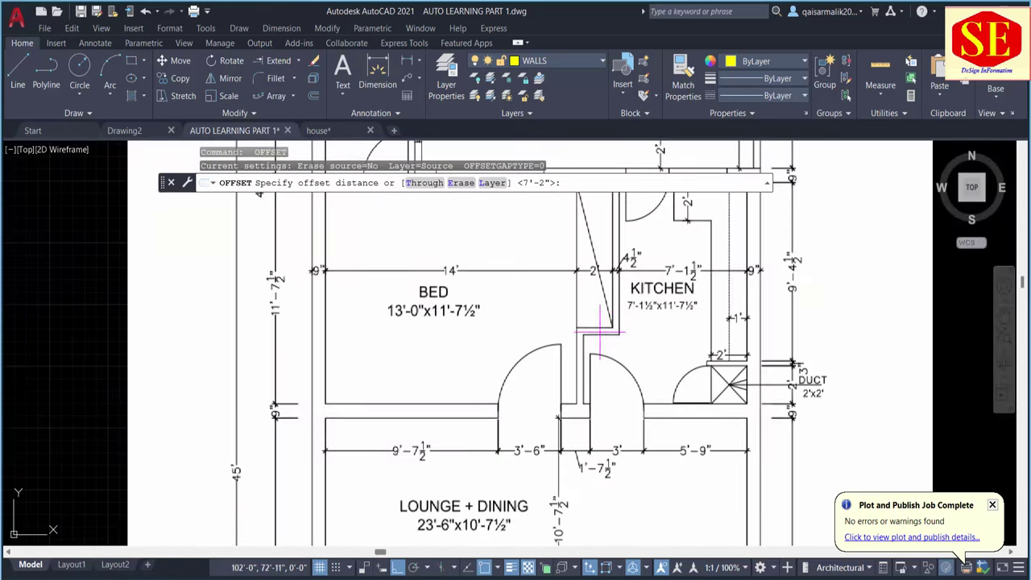
scroll(886, 330, down, 4)
scroll(363, 387, up, 4)
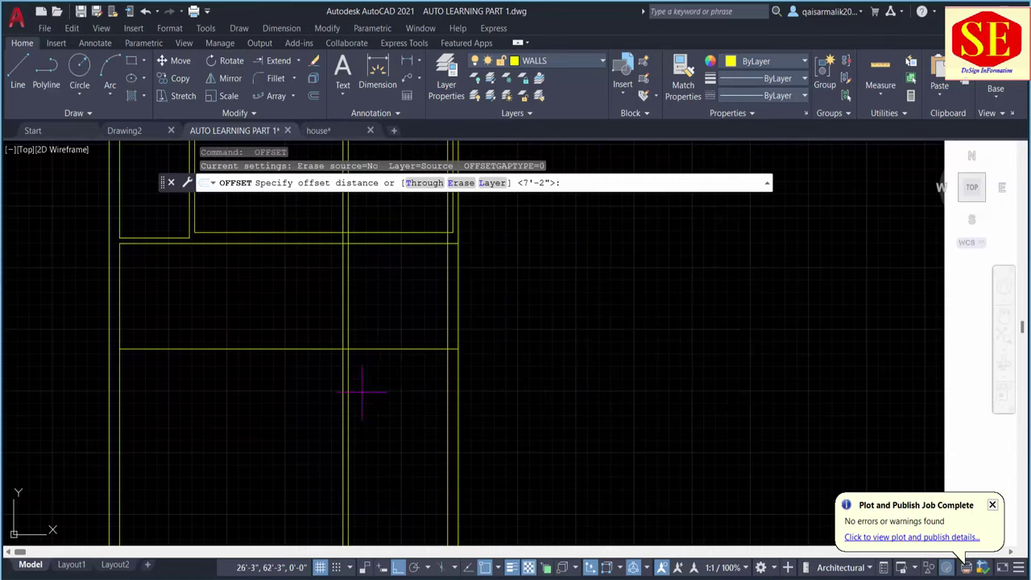
Add a parallel copy 4.5" below the horizontal wall line for wall thickness.
text(4.5)
key(Return)
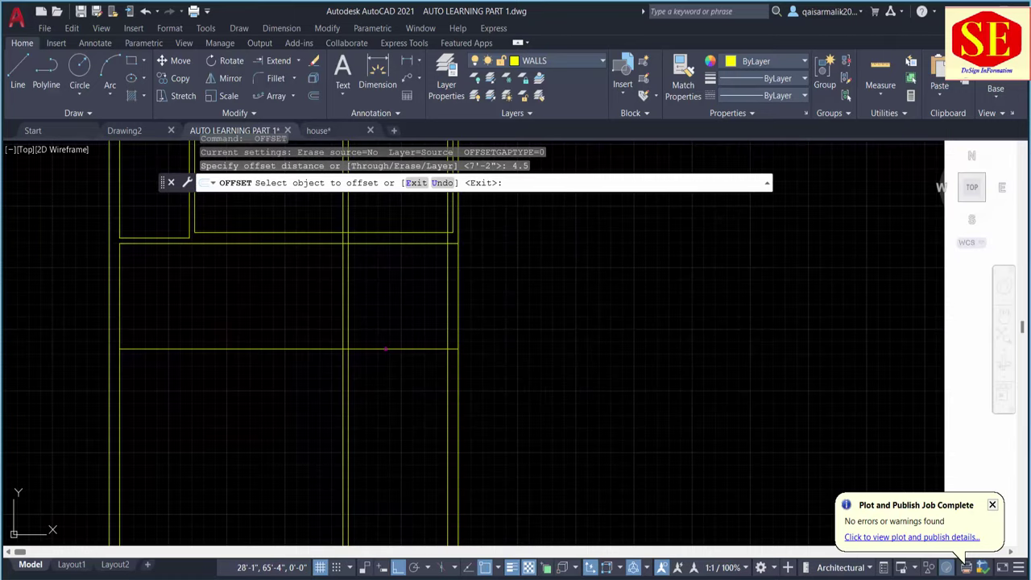
click(384, 349)
click(378, 388)
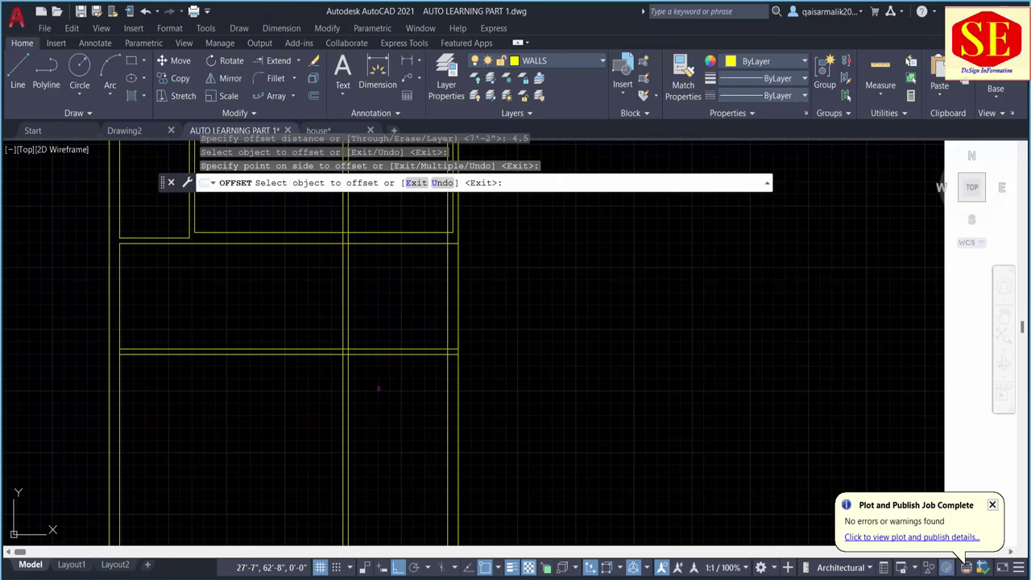
key(Escape)
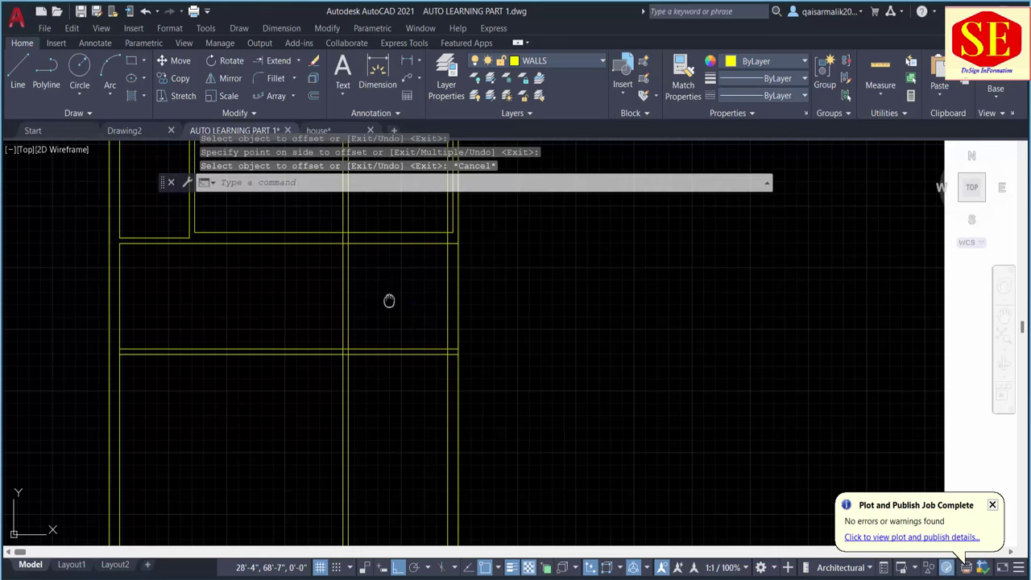
middle_drag(389, 300, 413, 328)
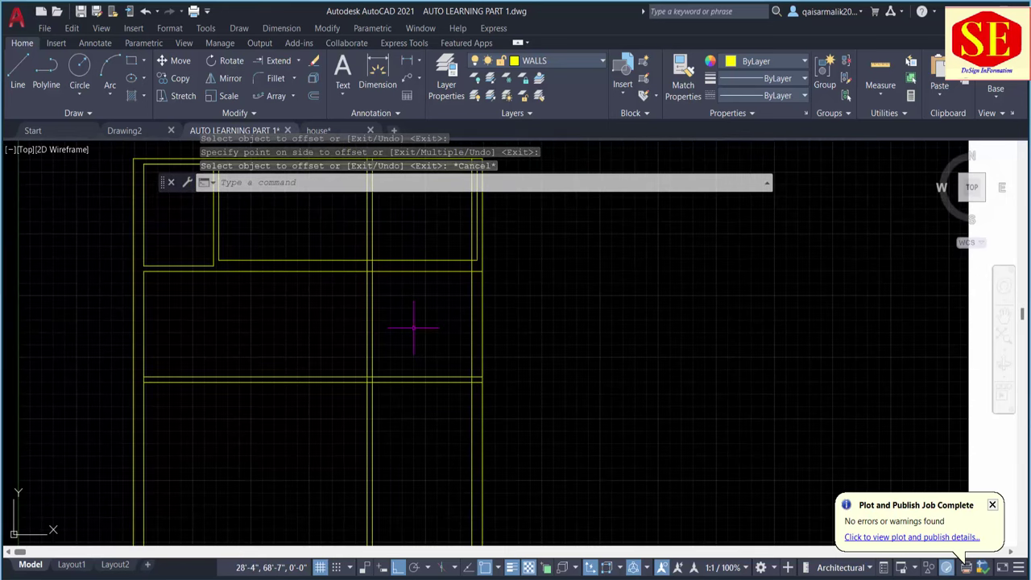
key(Escape)
text(TR)
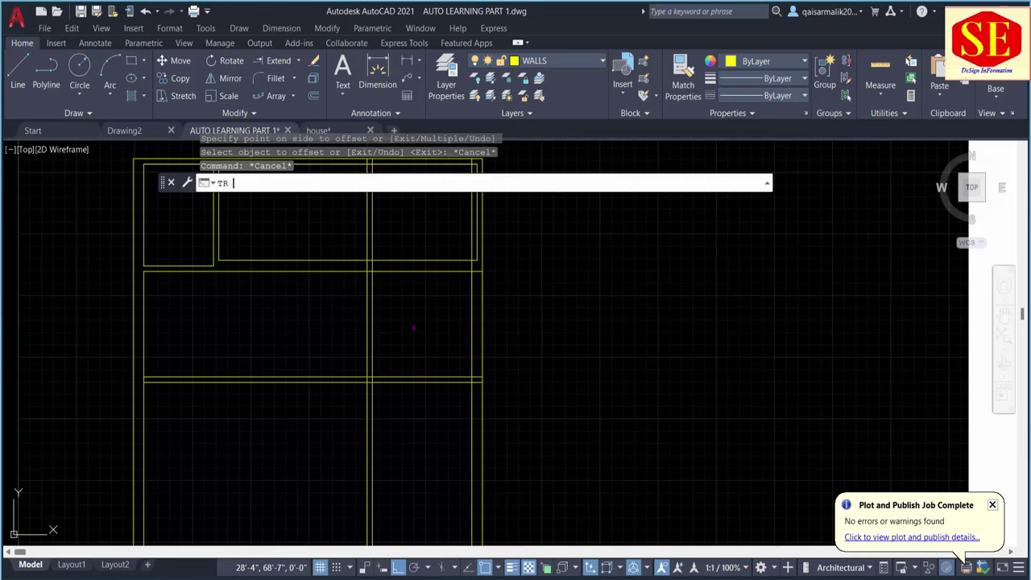
Trim the horizontal wall line ends overshooting the right wall, then view the reference plan.
key(Return)
scroll(467, 378, up, 2)
drag(483, 364, 481, 388)
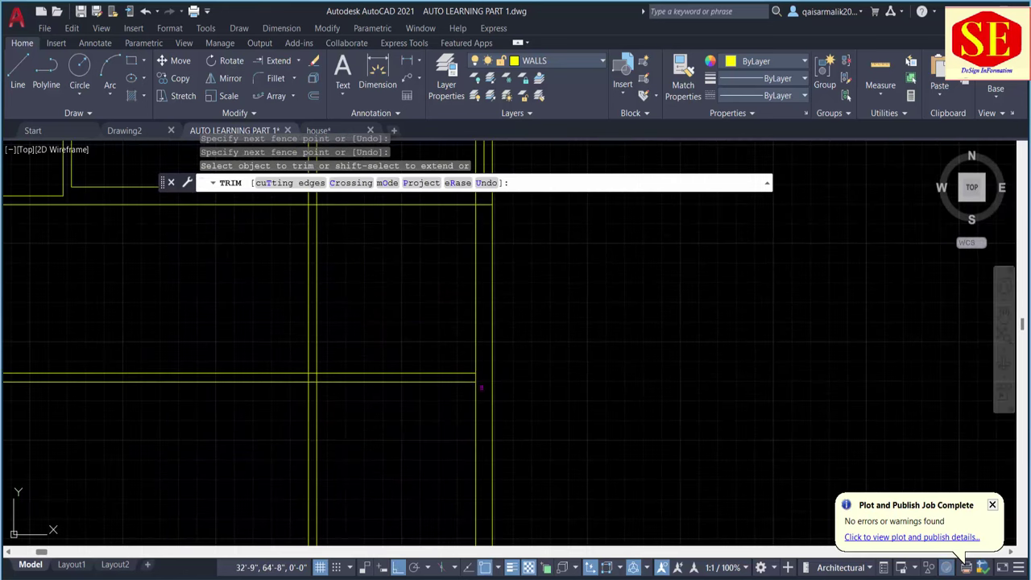
middle_drag(486, 342, 483, 425)
click(340, 242)
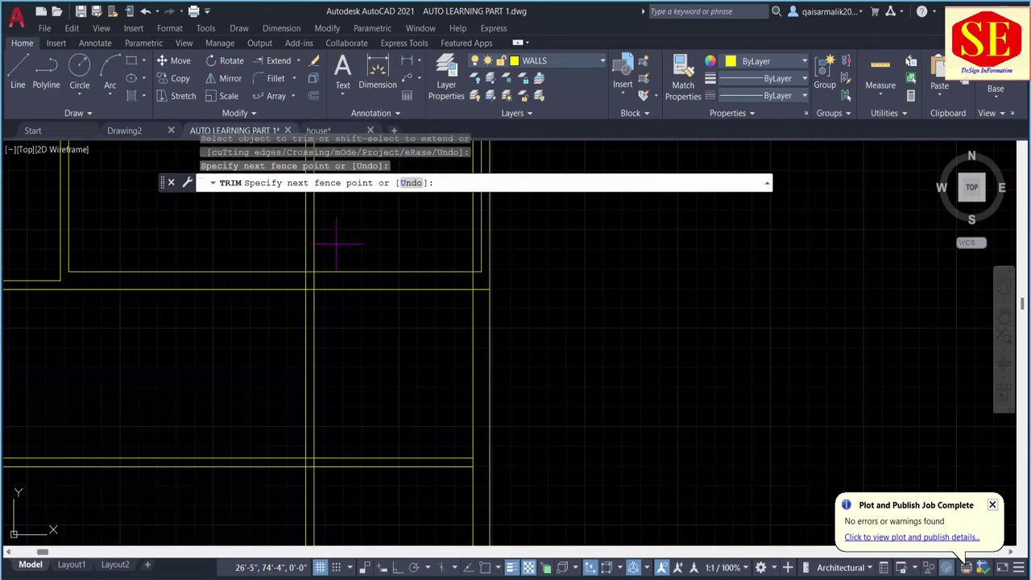
key(Return)
scroll(276, 244, down, 2)
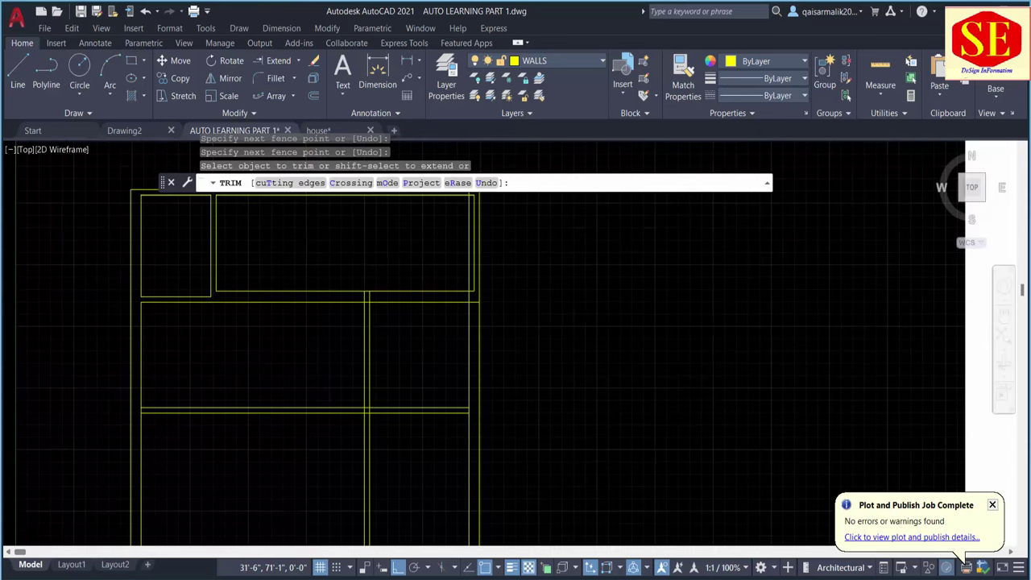
middle_drag(743, 333, 532, 345)
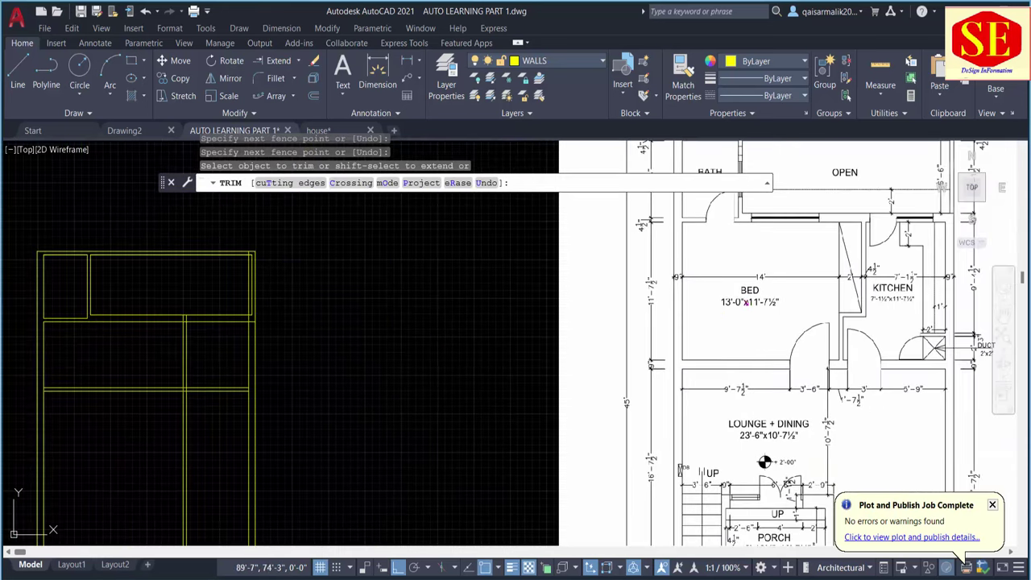
key(Escape)
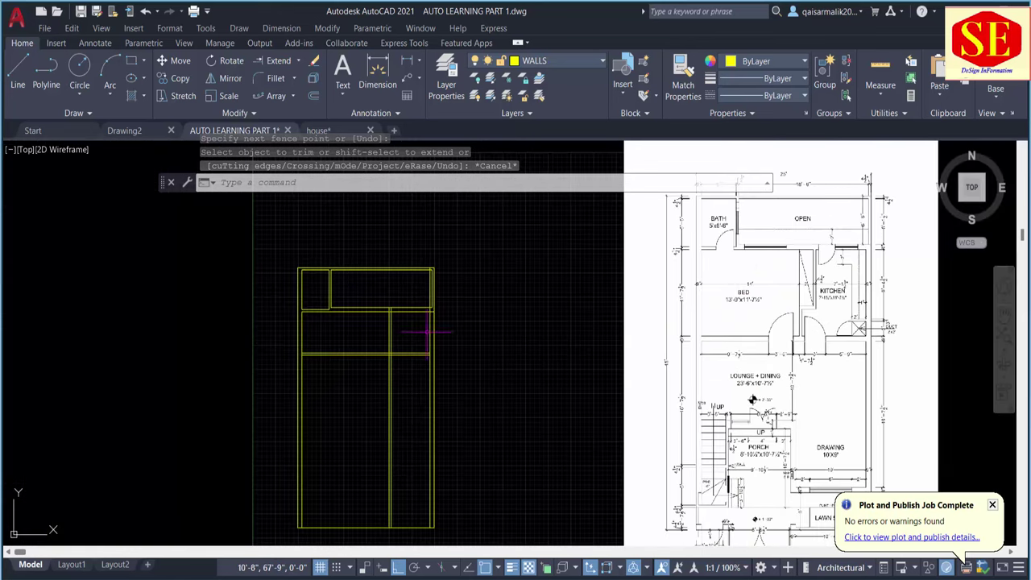
scroll(725, 286, up, 2)
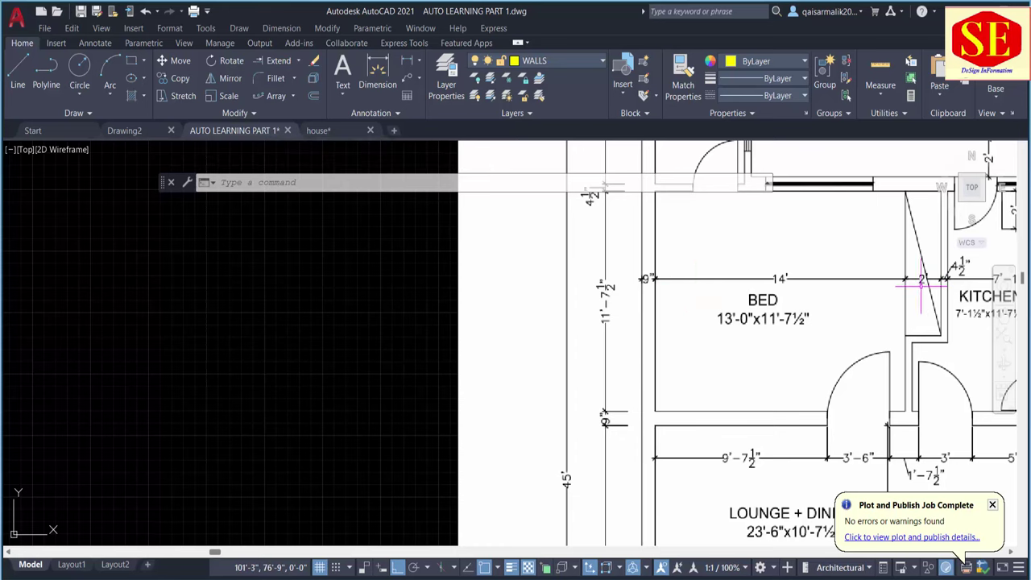
scroll(919, 265, down, 4)
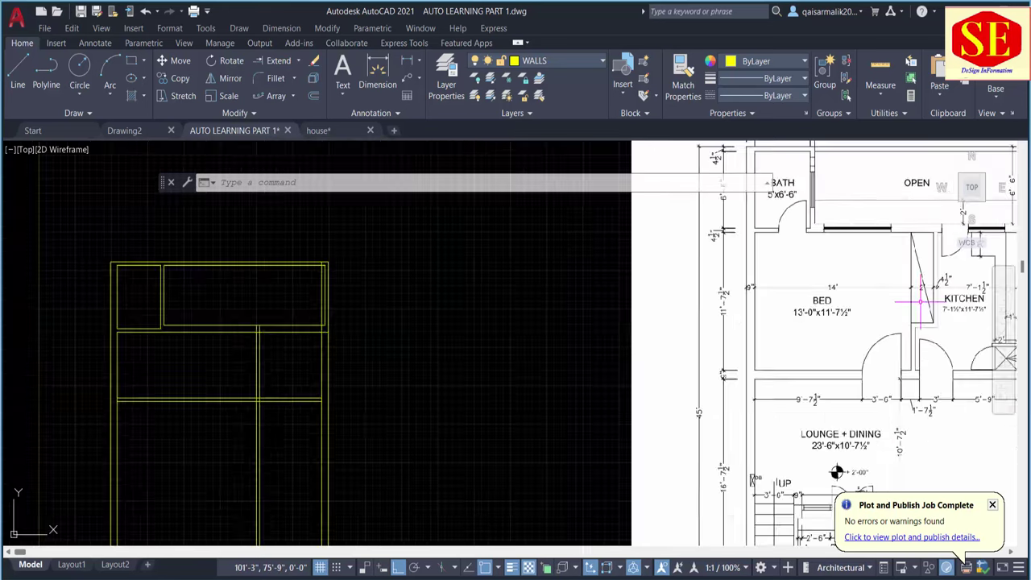
scroll(919, 265, down, 4)
Offset the left vertical wall line 14' to the right.
scroll(643, 338, up, 4)
text(o)
key(Return)
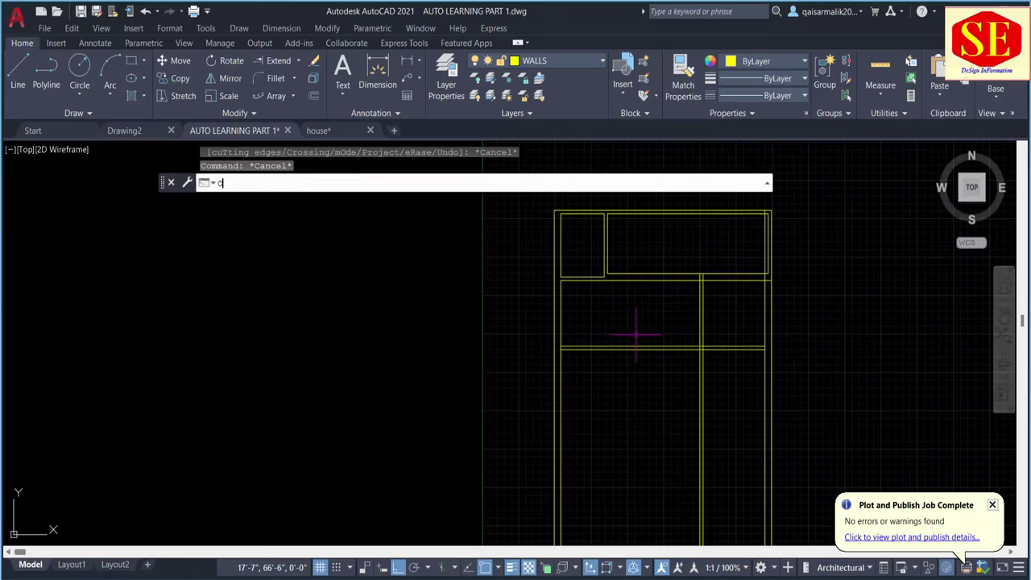
text(14')
key(Return)
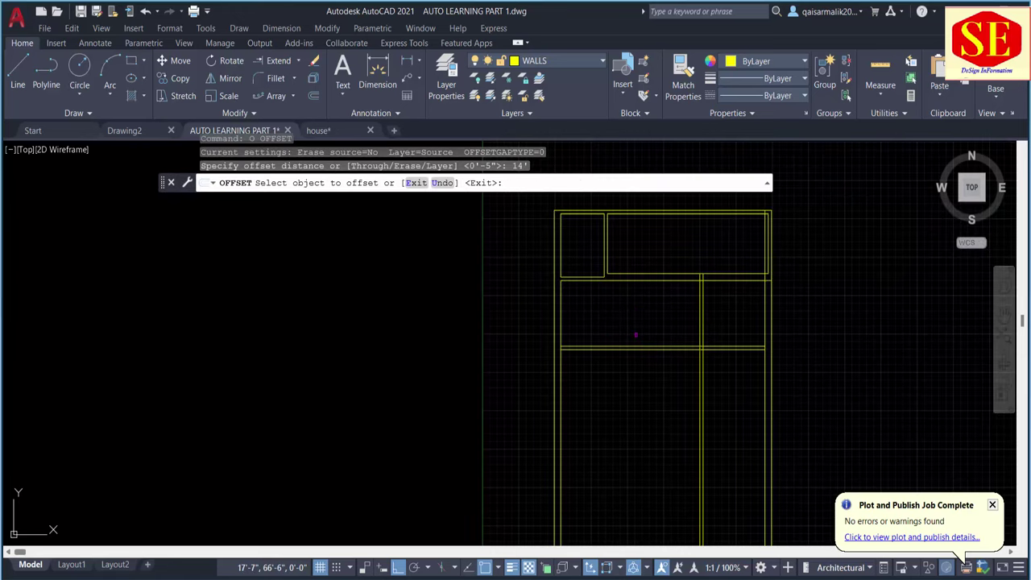
click(560, 316)
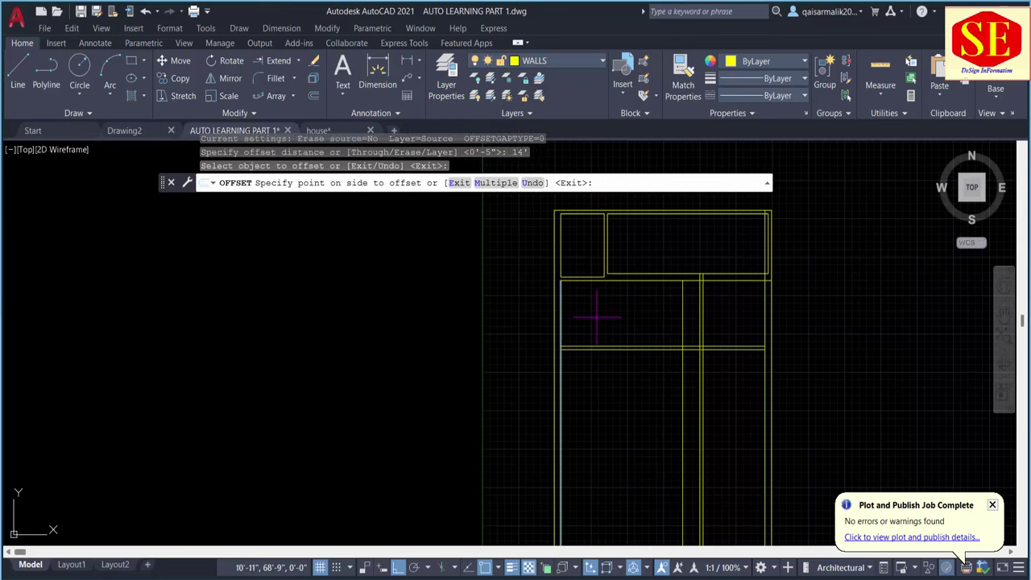
click(612, 322)
key(Escape)
middle_drag(716, 352, 495, 368)
scroll(557, 341, down, 2)
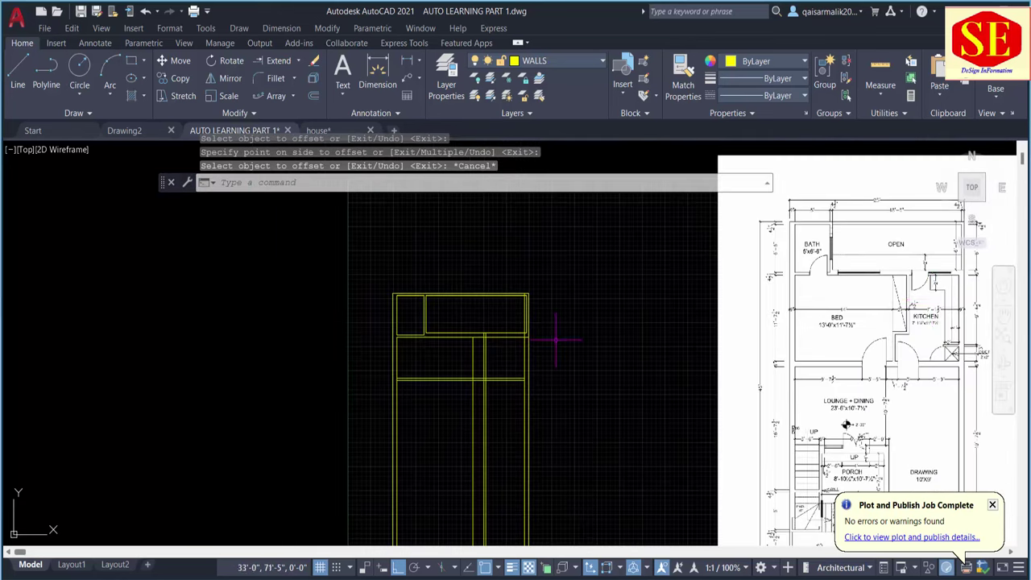
scroll(896, 257, up, 5)
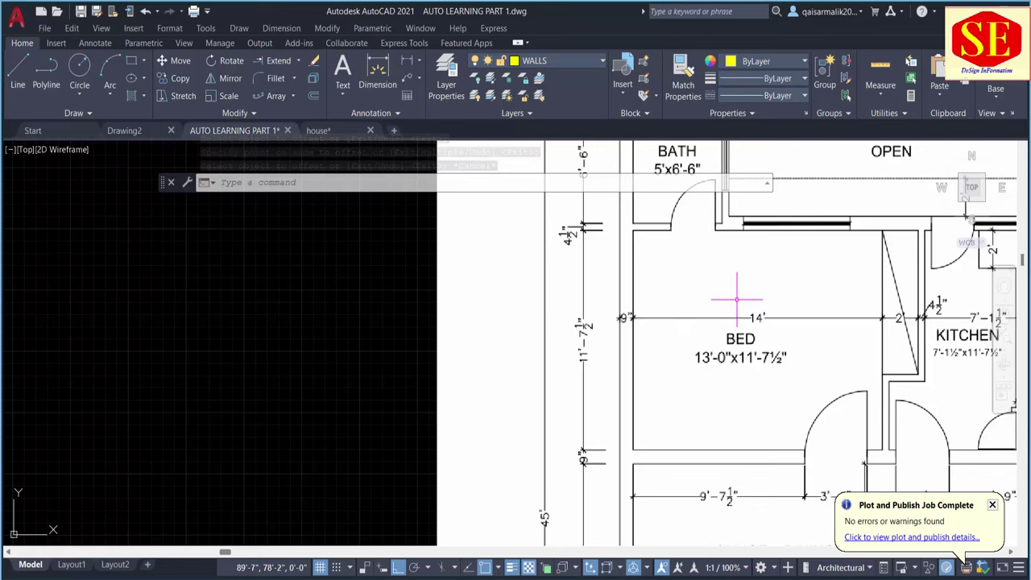
scroll(739, 298, down, 4)
scroll(740, 334, up, 2)
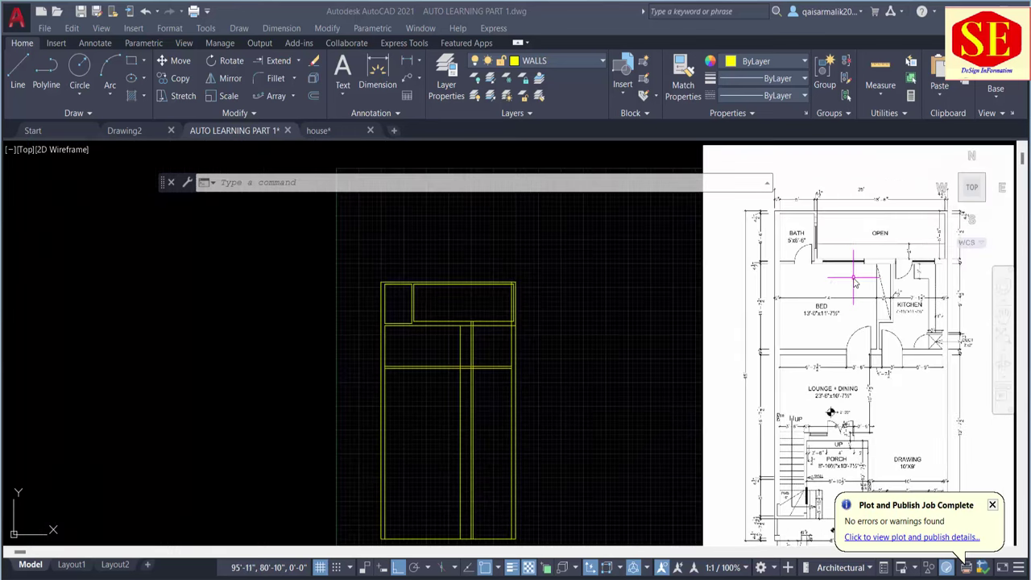
scroll(390, 363, up, 4)
click(399, 340)
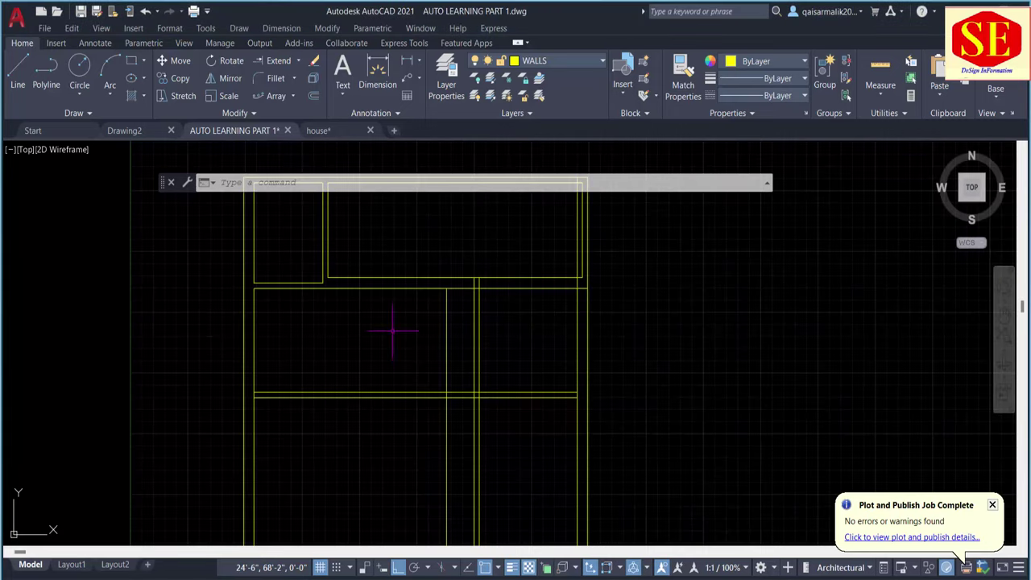
Offset the top horizontal wall line 11'-7.5" downward for the bedroom.
text(o)
key(Return)
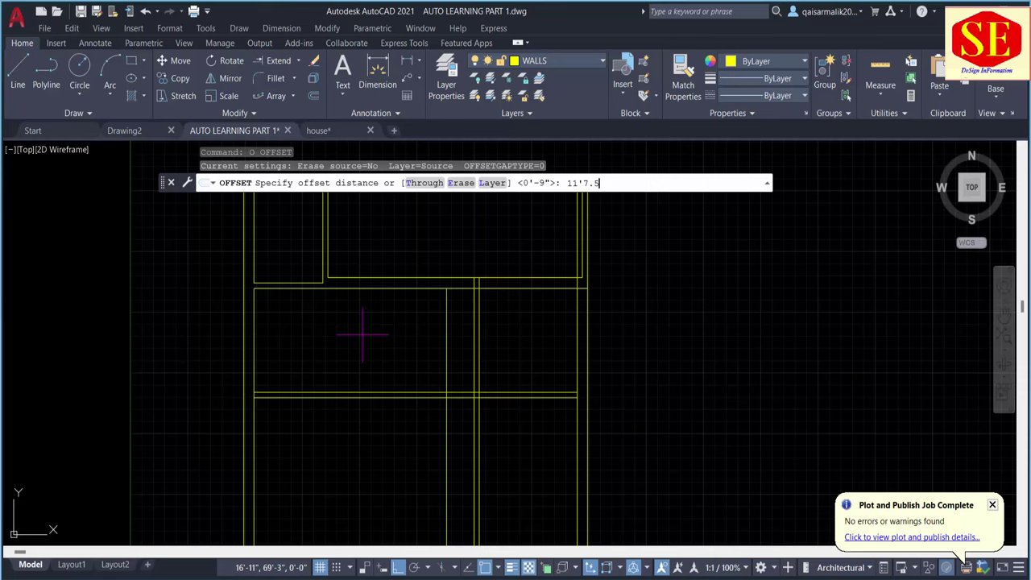
key(Return)
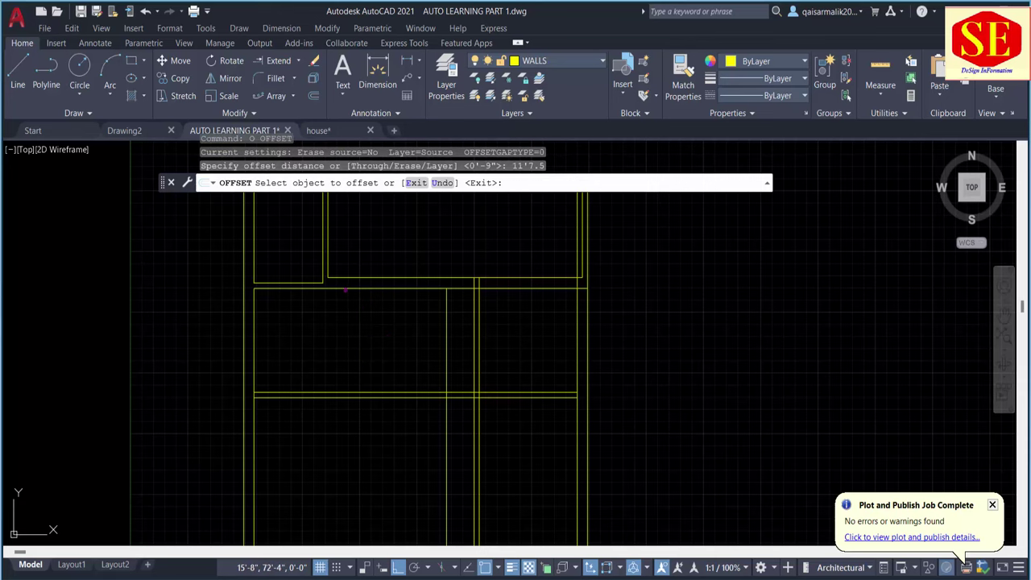
click(346, 289)
click(350, 421)
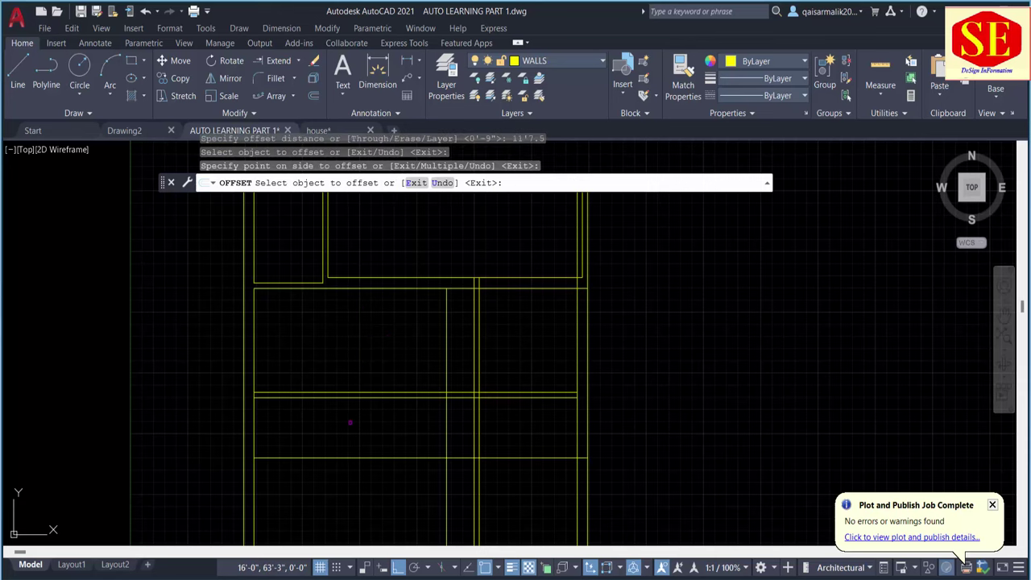
middle_drag(350, 421, 368, 396)
key(Escape)
click(361, 394)
key(Escape)
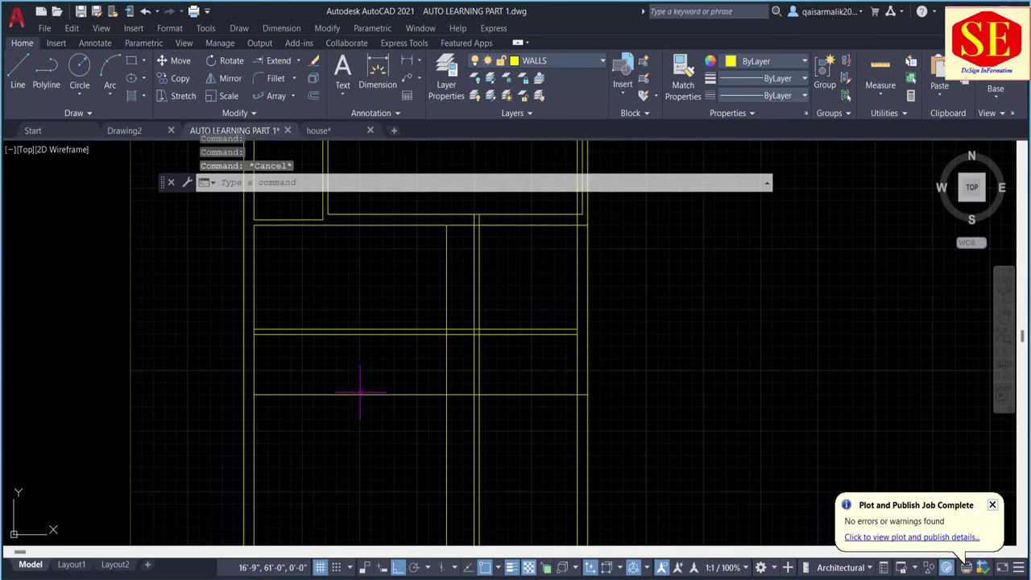
Add a 9" wall thickness line below the new bedroom line.
text(o)
key(Return)
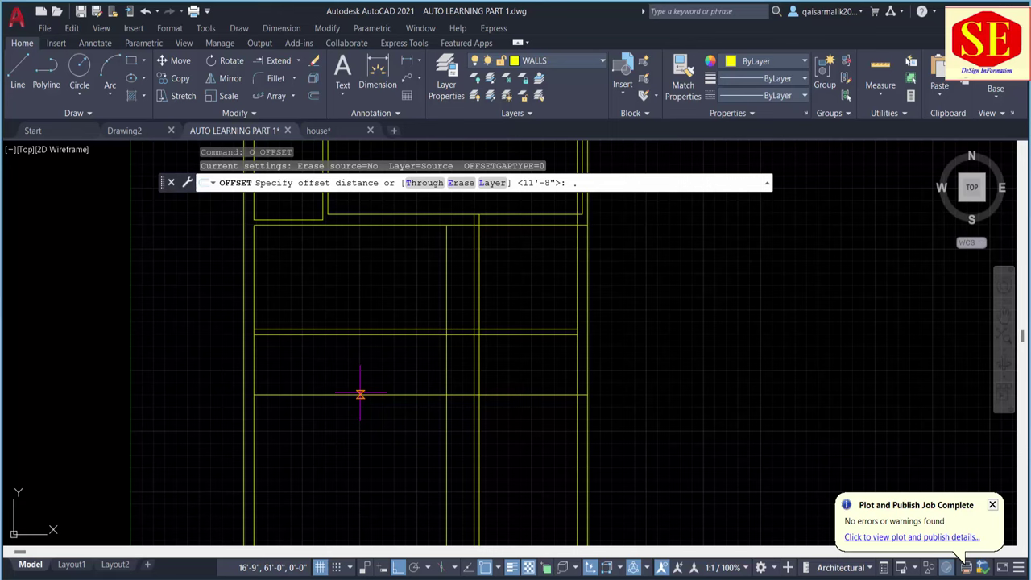
key(Return)
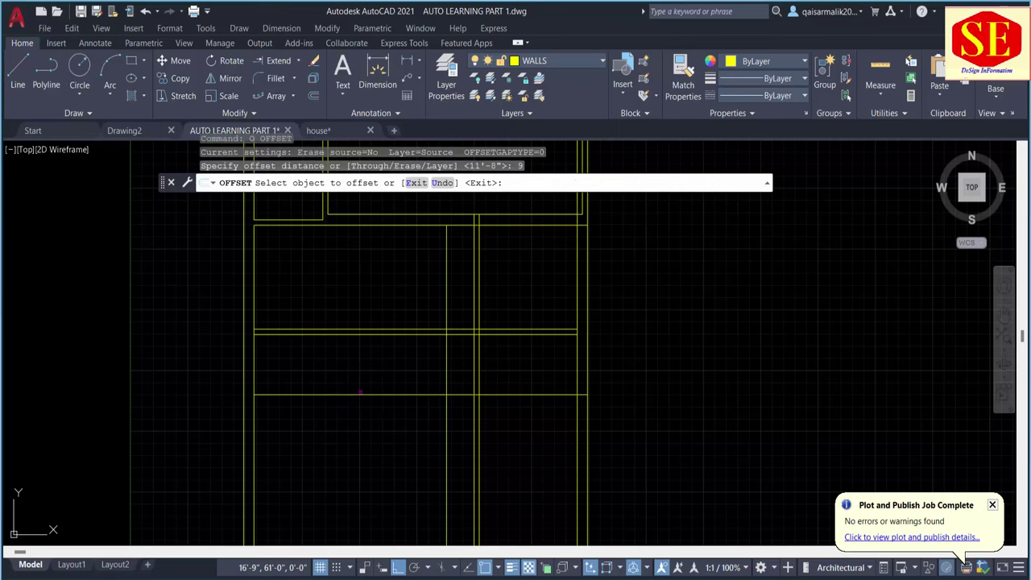
click(363, 393)
click(356, 405)
key(Escape)
scroll(345, 420, down, 4)
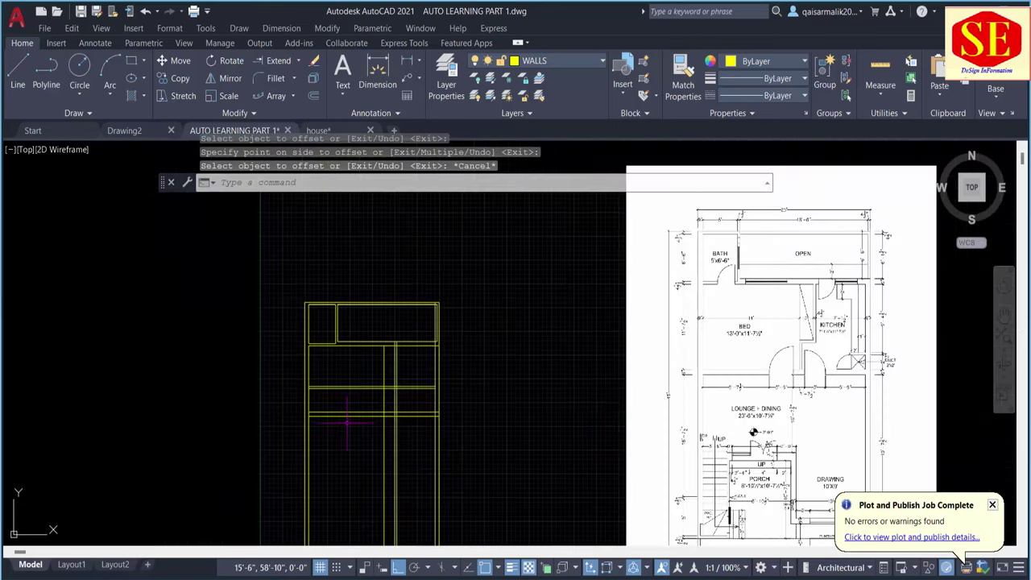
scroll(741, 391, up, 2)
scroll(684, 379, up, 2)
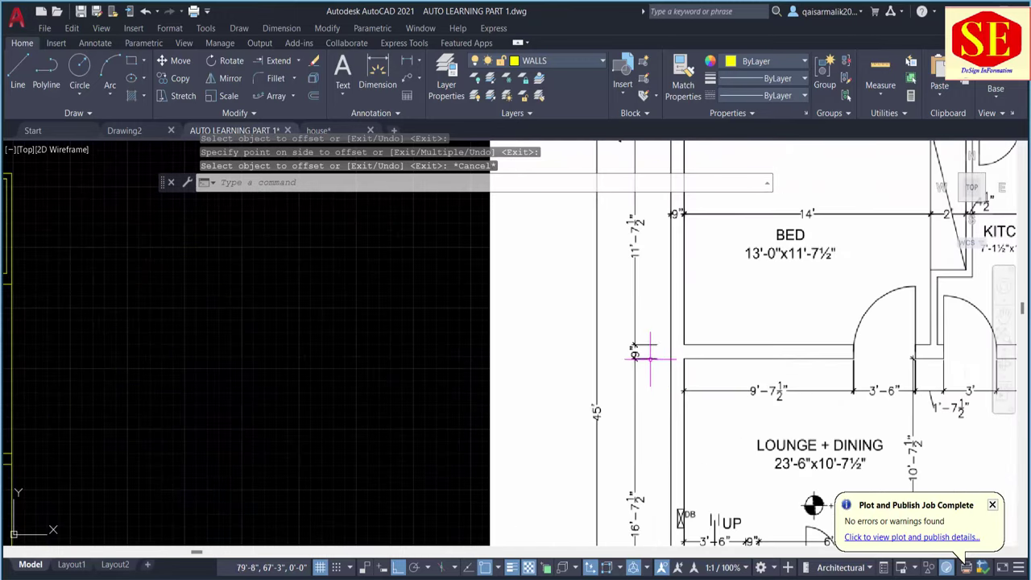
scroll(636, 354, down, 5)
scroll(355, 402, up, 3)
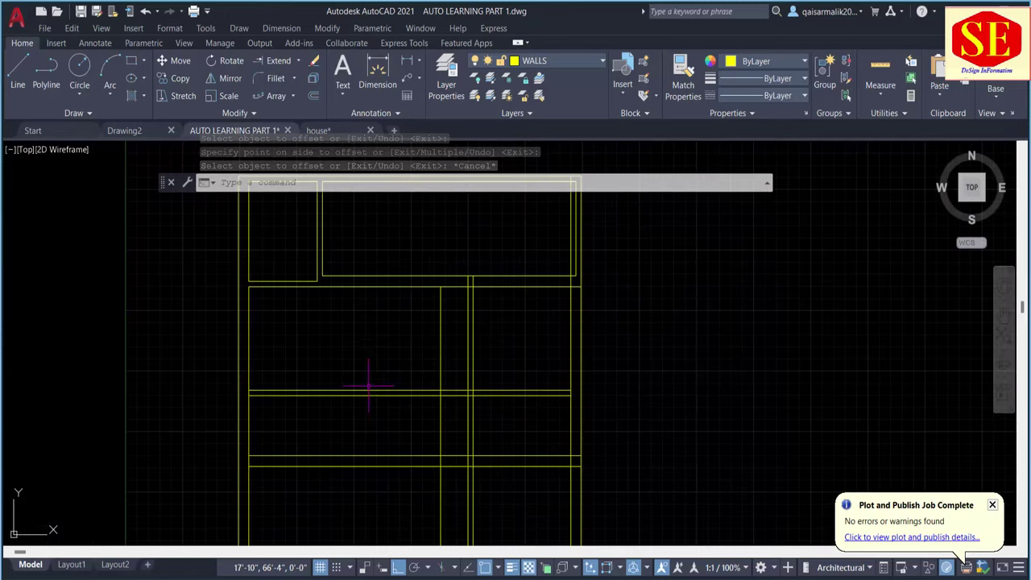
key(Escape)
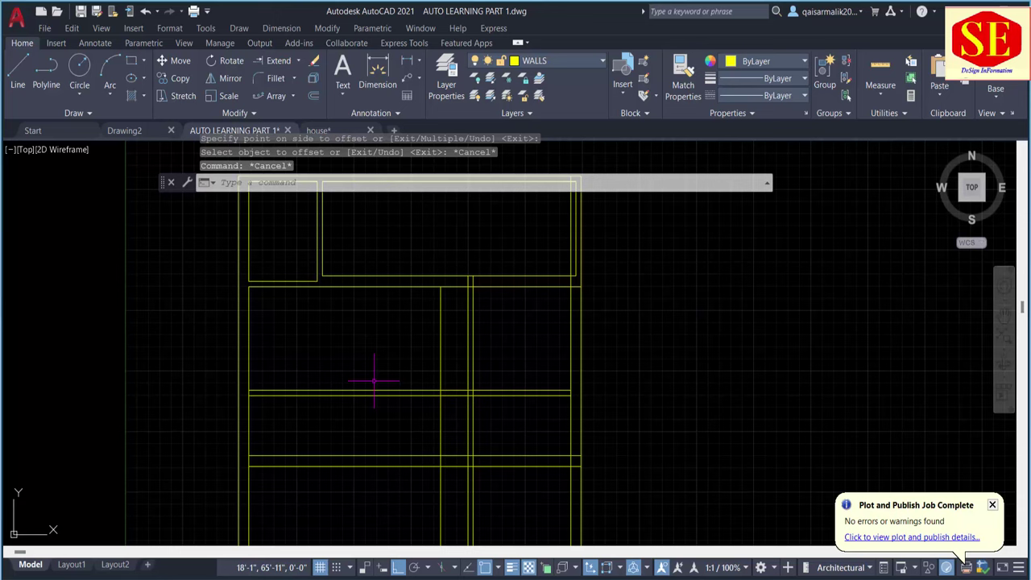
text(TR)
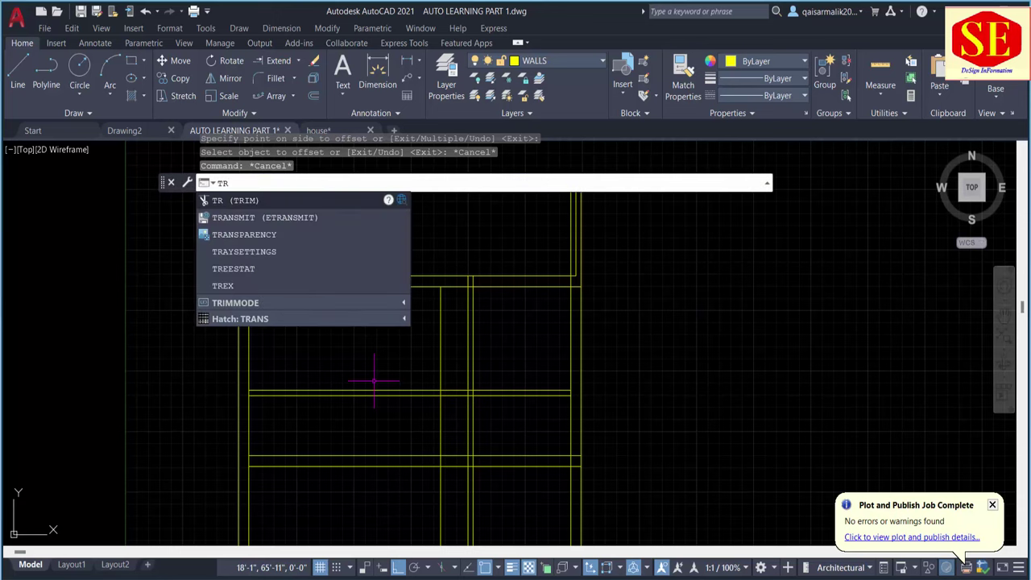
Trim the horizontal wall lines between the vertical walls with fence strokes.
key(Return)
drag(405, 369, 394, 414)
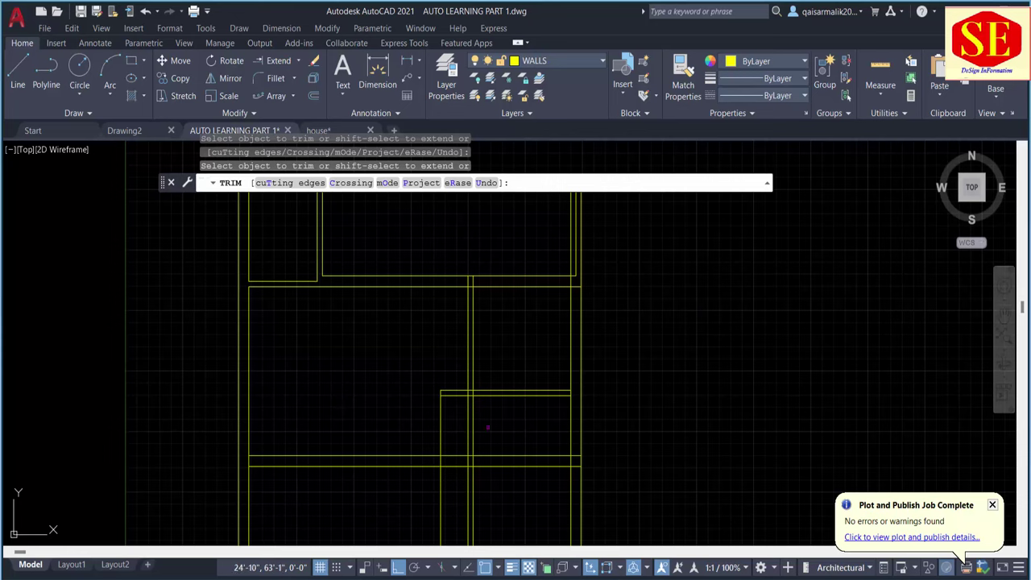
scroll(500, 414, down, 3)
scroll(688, 410, up, 5)
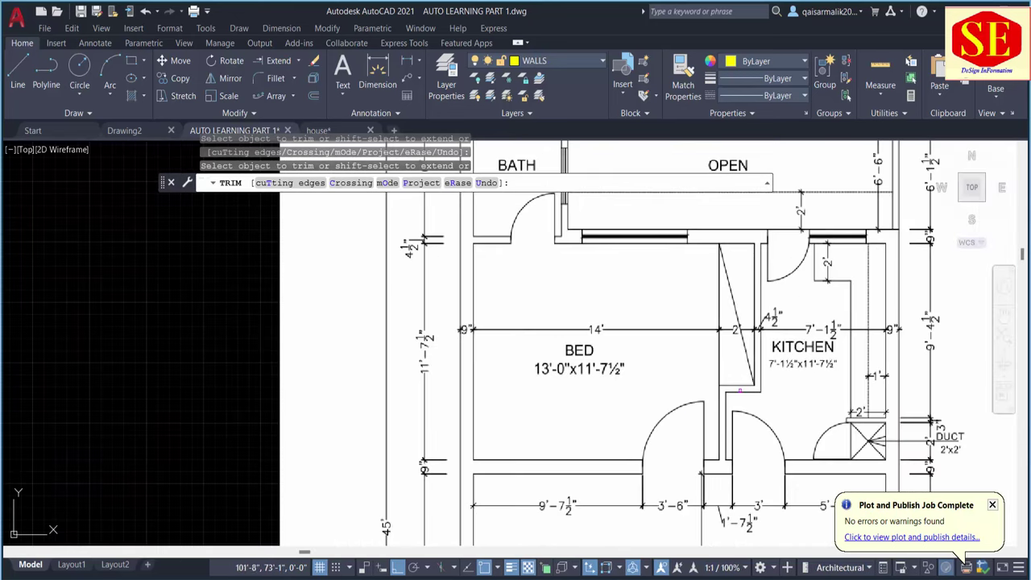
scroll(779, 419, down, 3)
scroll(779, 419, down, 2)
middle_drag(408, 469, 508, 413)
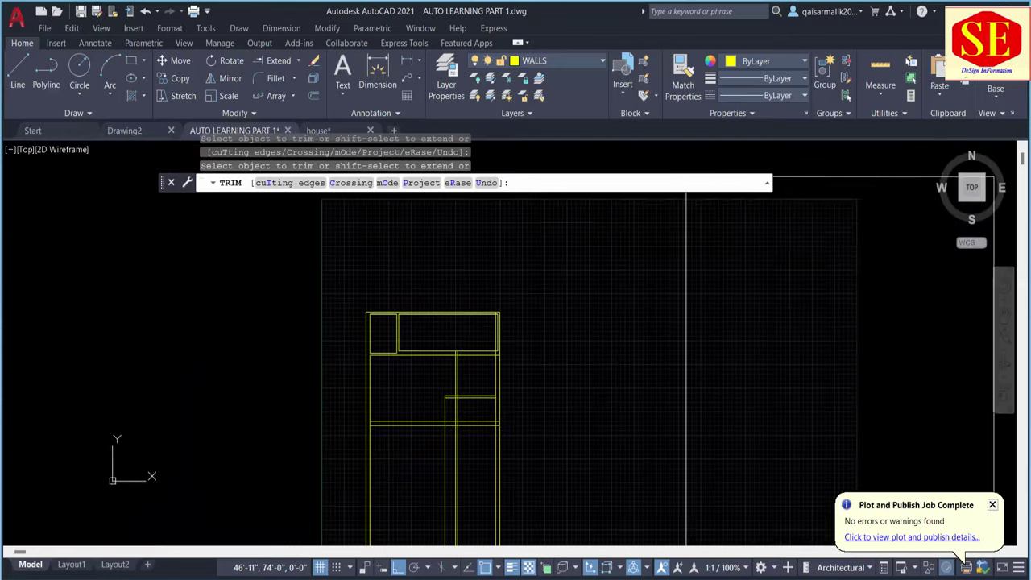
scroll(483, 405, up, 2)
click(483, 405)
click(461, 402)
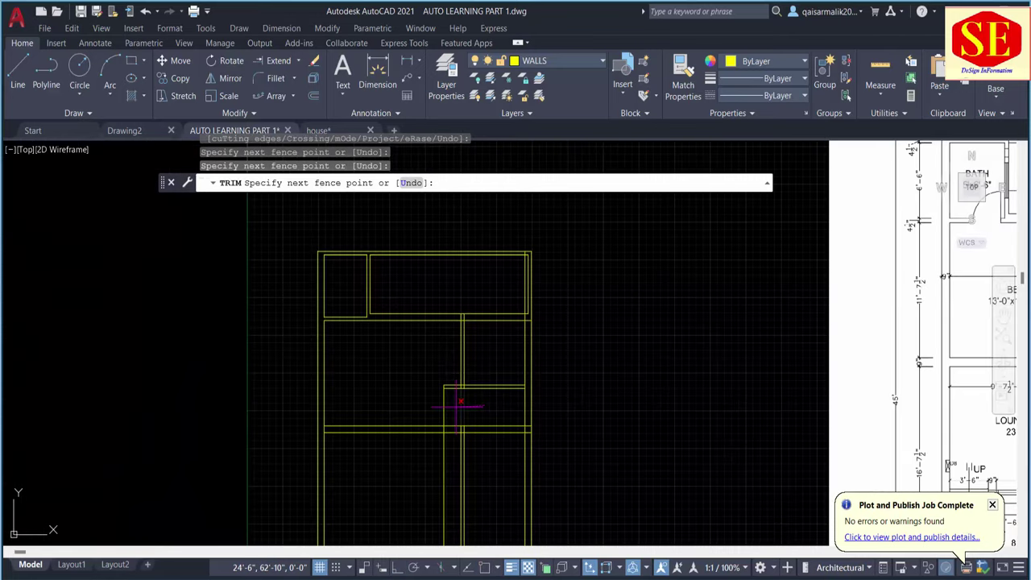
key(Return)
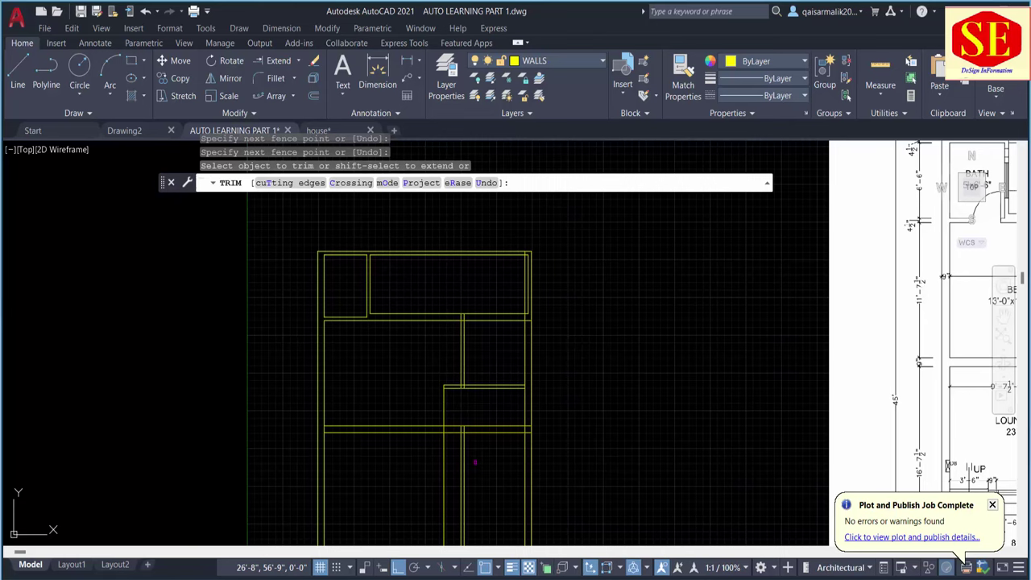
key(Escape)
Erase the two leftover vertical wall lines in the lounge area.
middle_drag(473, 449, 486, 377)
click(486, 377)
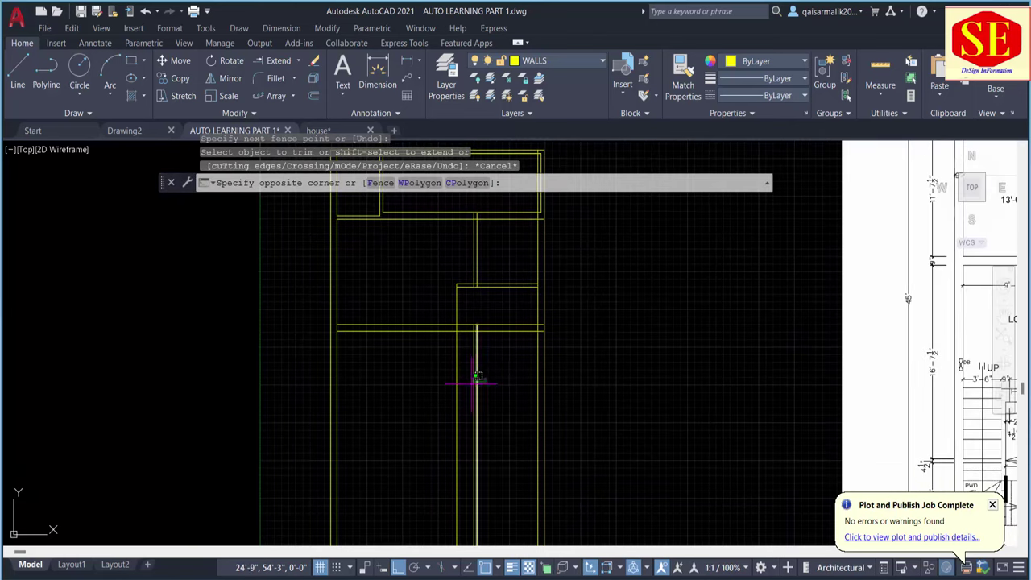
click(472, 375)
text(e)
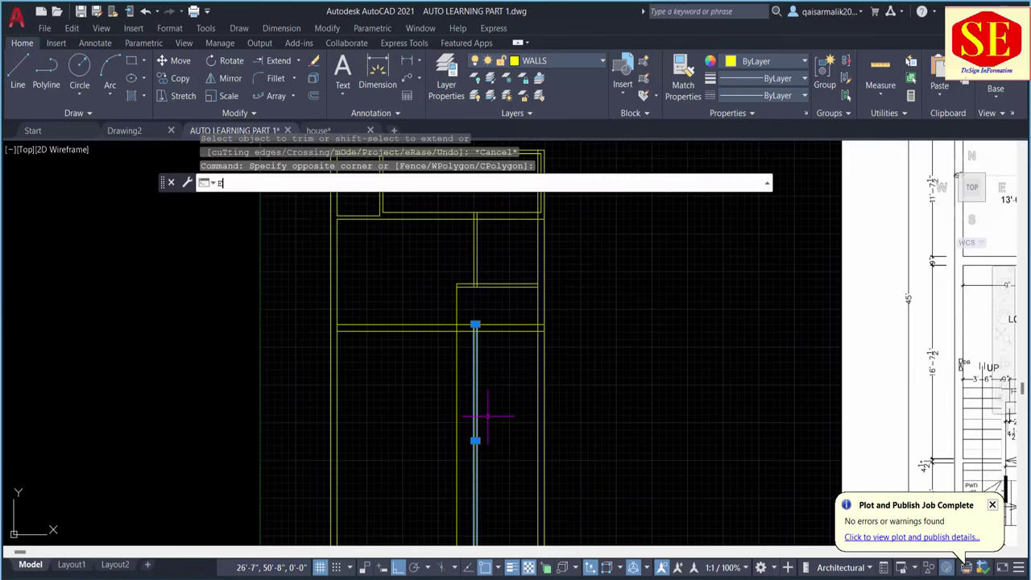
key(Return)
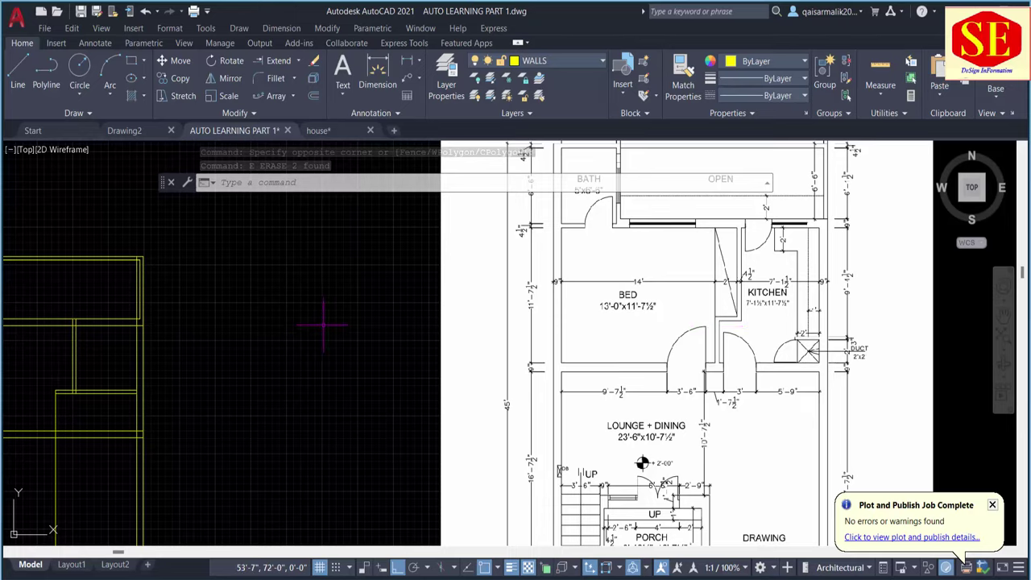
scroll(292, 380, up, 2)
Offset the partition wall line 4.5 inward.
scroll(292, 379, up, 2)
scroll(291, 379, up, 2)
text(o)
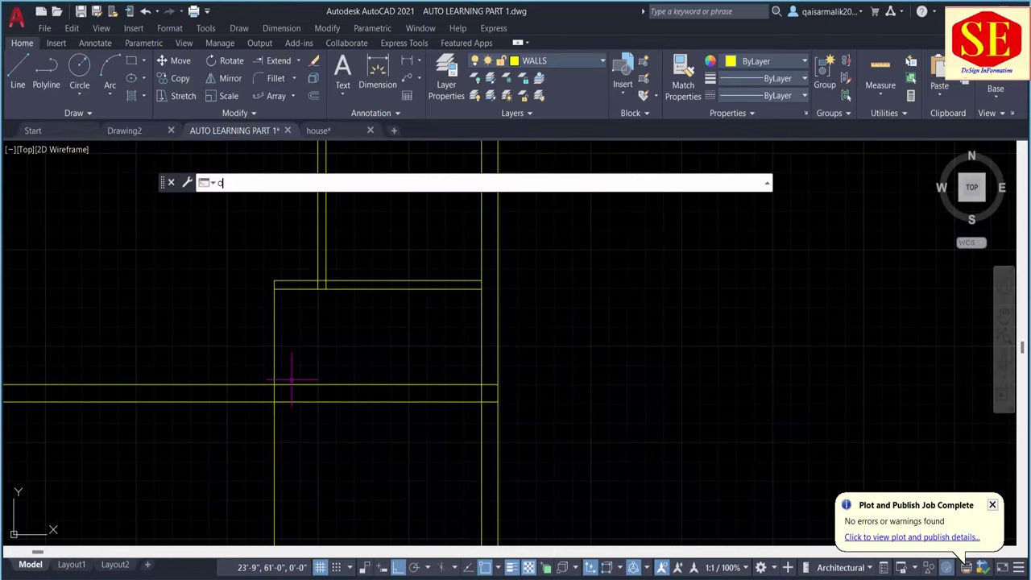
key(Return)
key(Return)
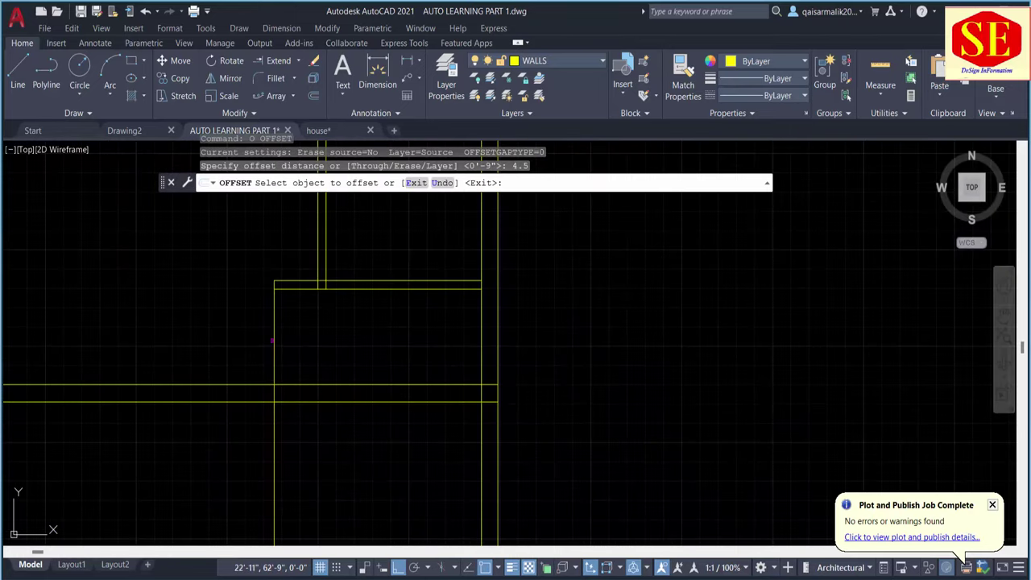
click(275, 342)
click(322, 340)
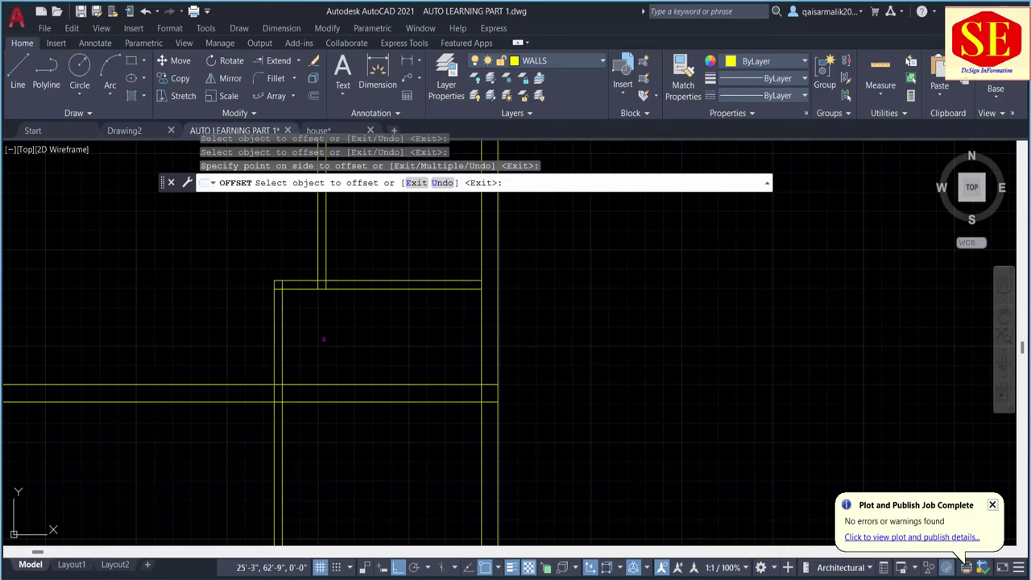
key(Escape)
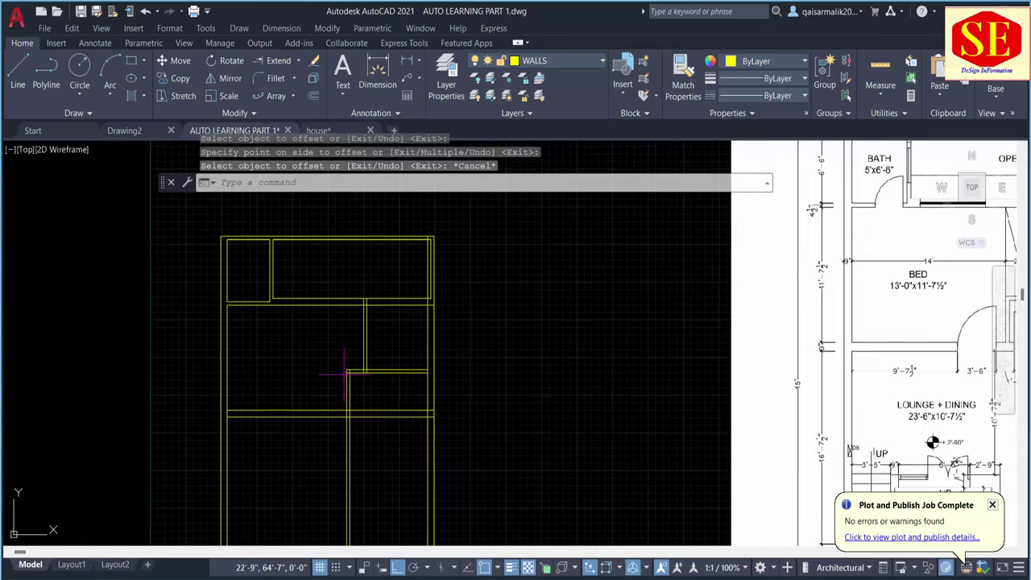
key(Escape)
text(TR)
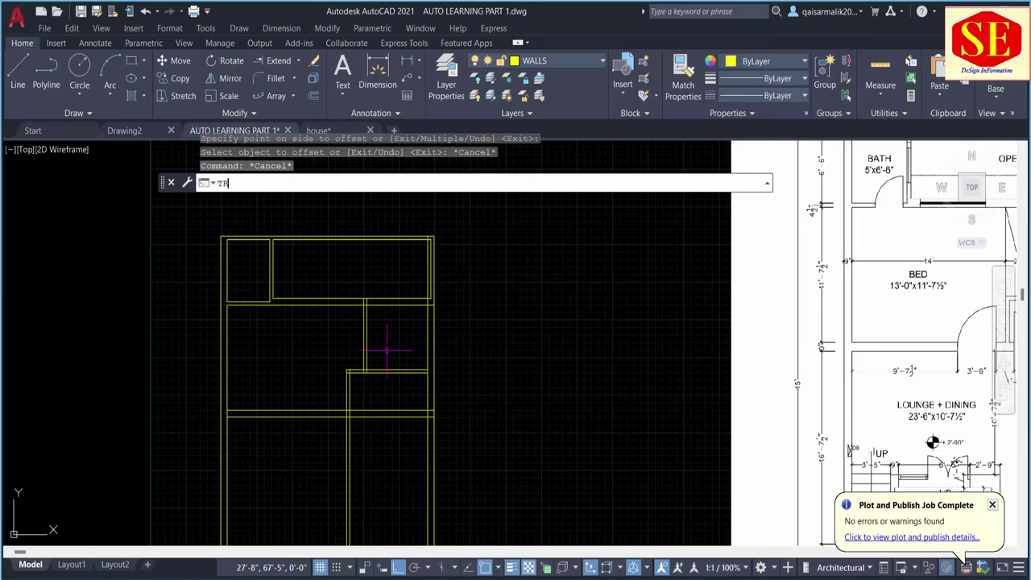
Trim the horizontal wall past the new line and a leftover segment at the notch.
key(Return)
drag(388, 350, 388, 386)
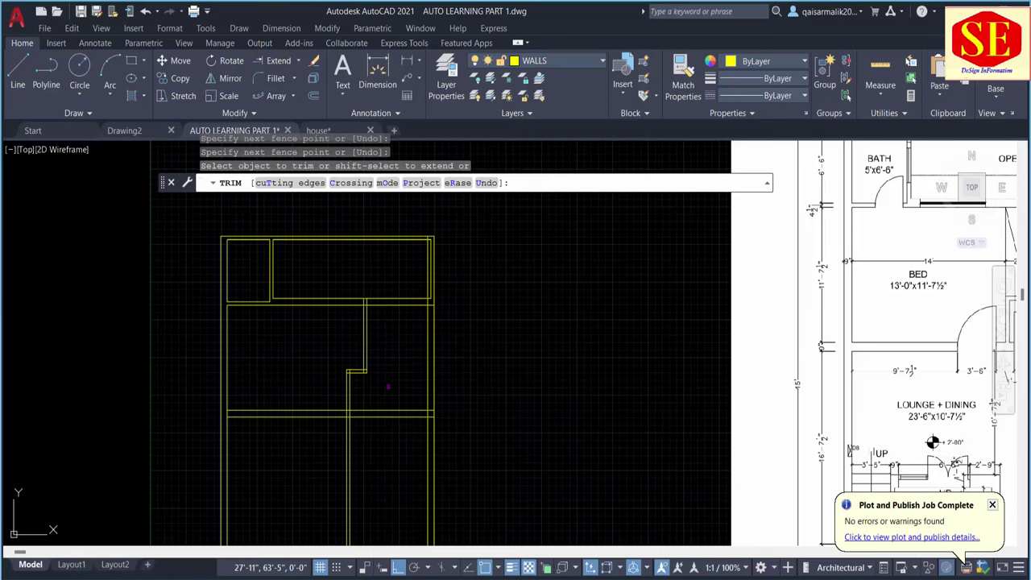
scroll(398, 312, up, 2)
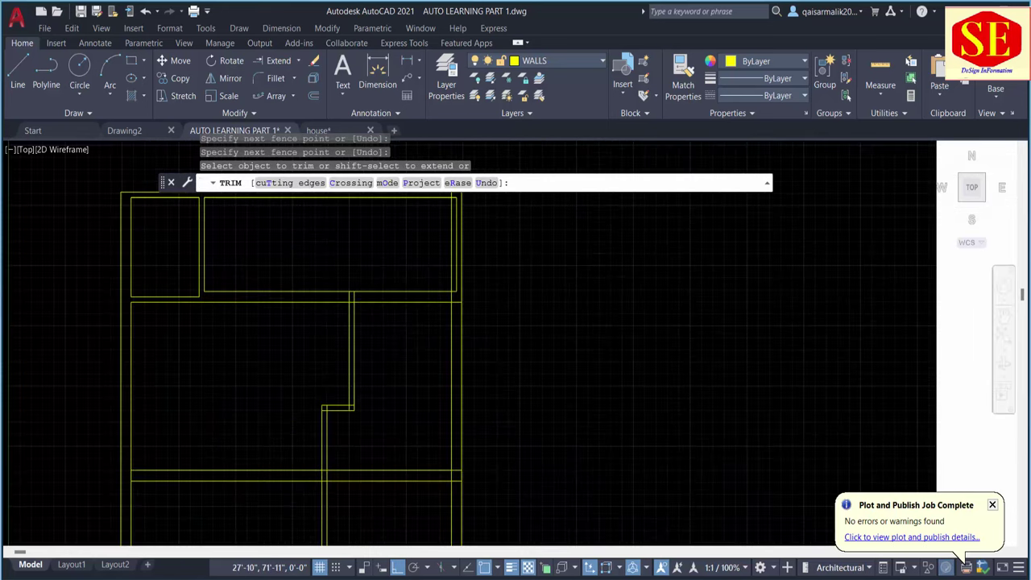
drag(356, 292, 345, 295)
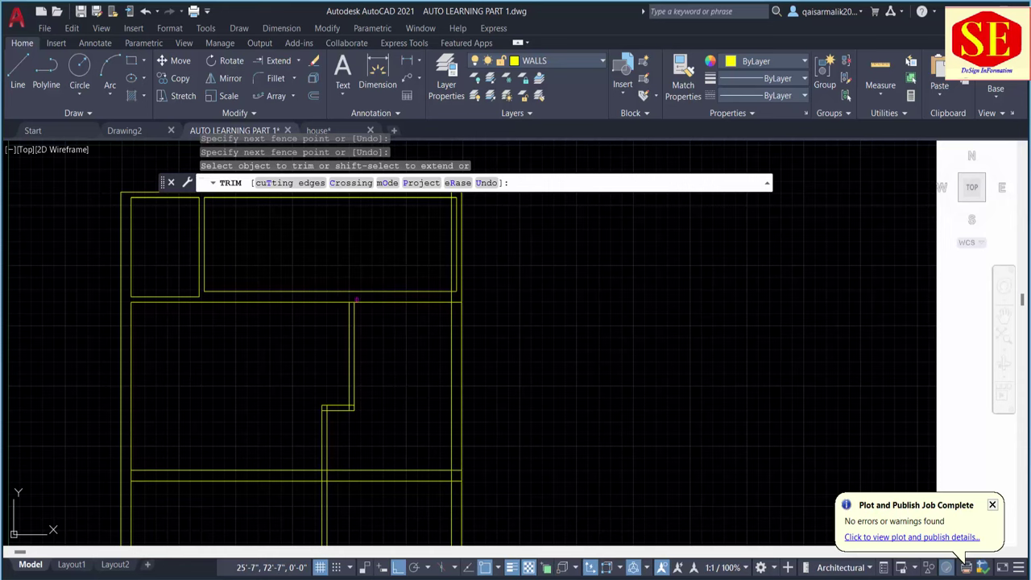
scroll(350, 299, up, 4)
scroll(403, 322, down, 5)
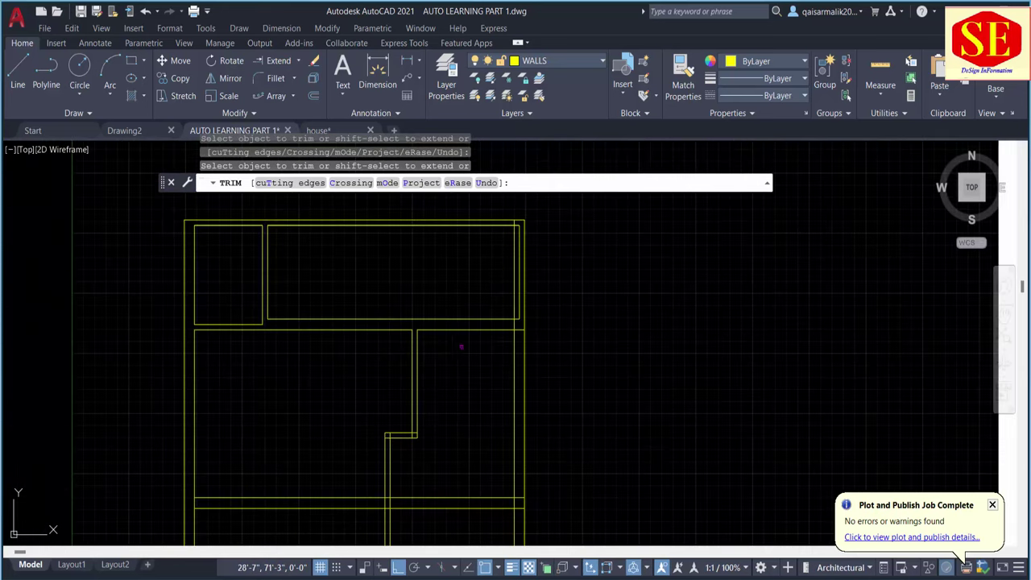
scroll(516, 305, up, 2)
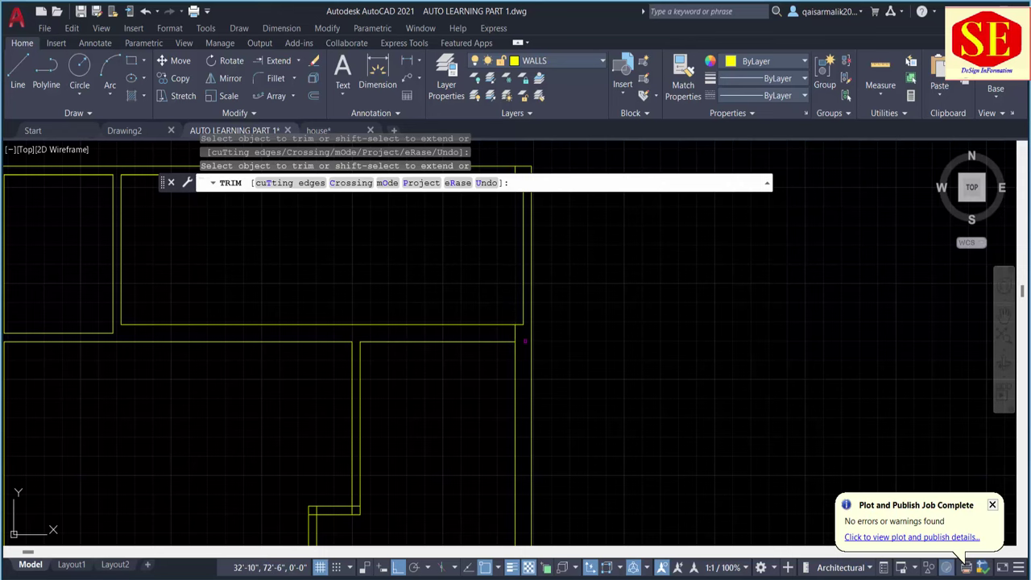
scroll(525, 341, down, 3)
scroll(554, 334, up, 5)
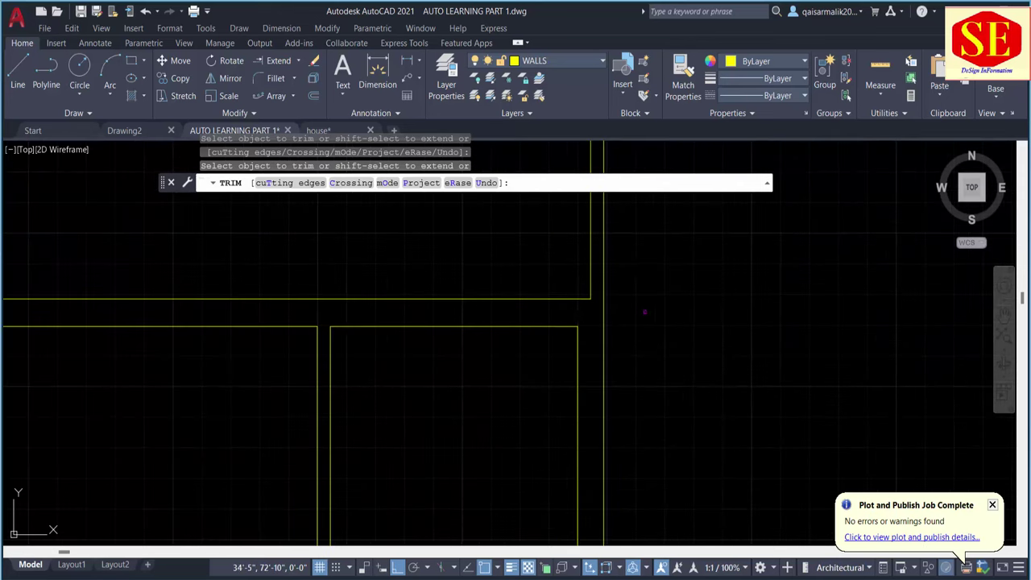
scroll(564, 314, down, 2)
middle_drag(366, 363, 370, 304)
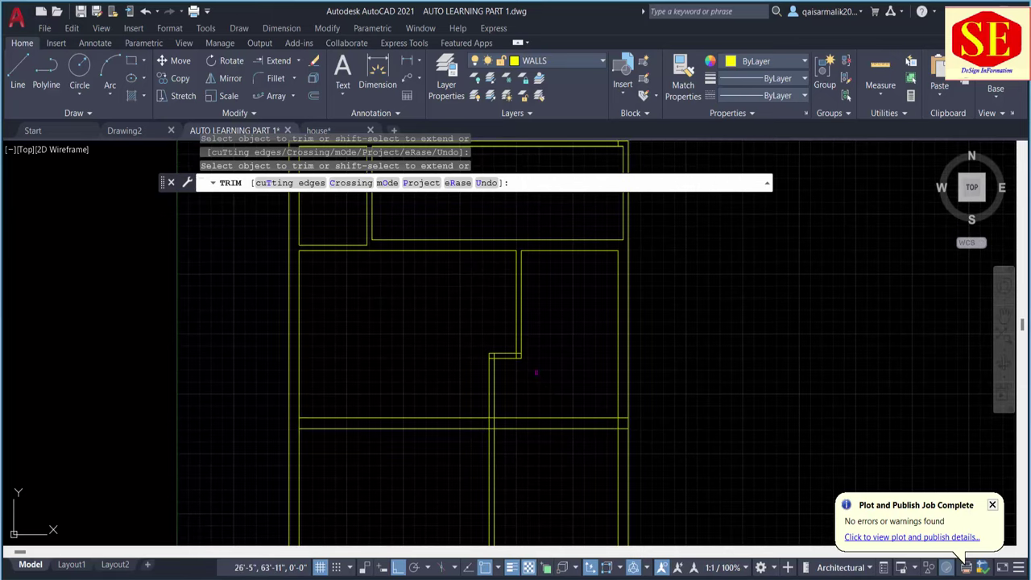
scroll(533, 368, up, 4)
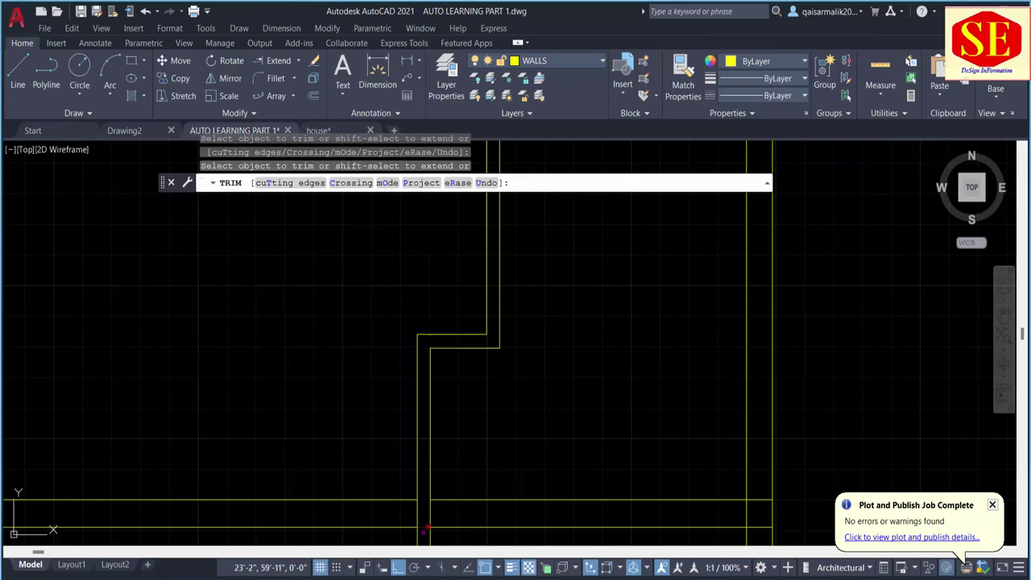
Trim wall segments between the horizontal walls and stubs between the right wall lines.
drag(432, 517, 379, 513)
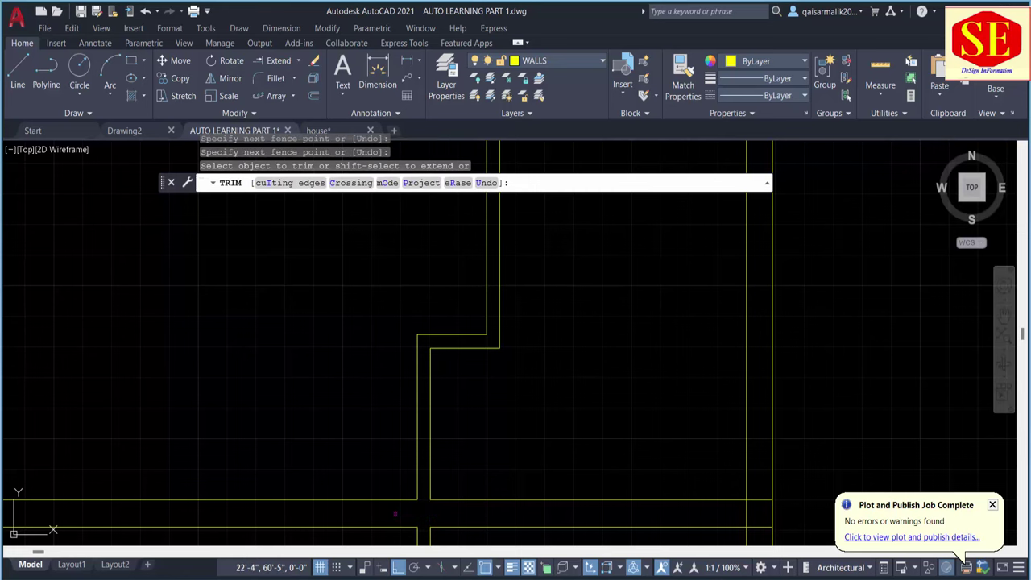
scroll(443, 370, down, 2)
scroll(670, 478, up, 2)
drag(637, 425, 637, 472)
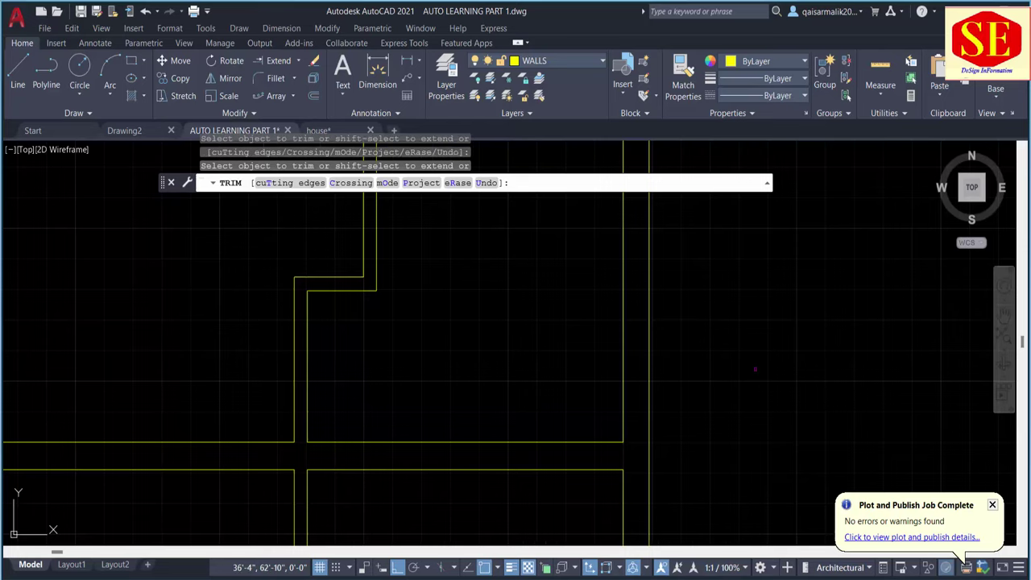
middle_drag(121, 459, 490, 395)
middle_drag(180, 401, 397, 400)
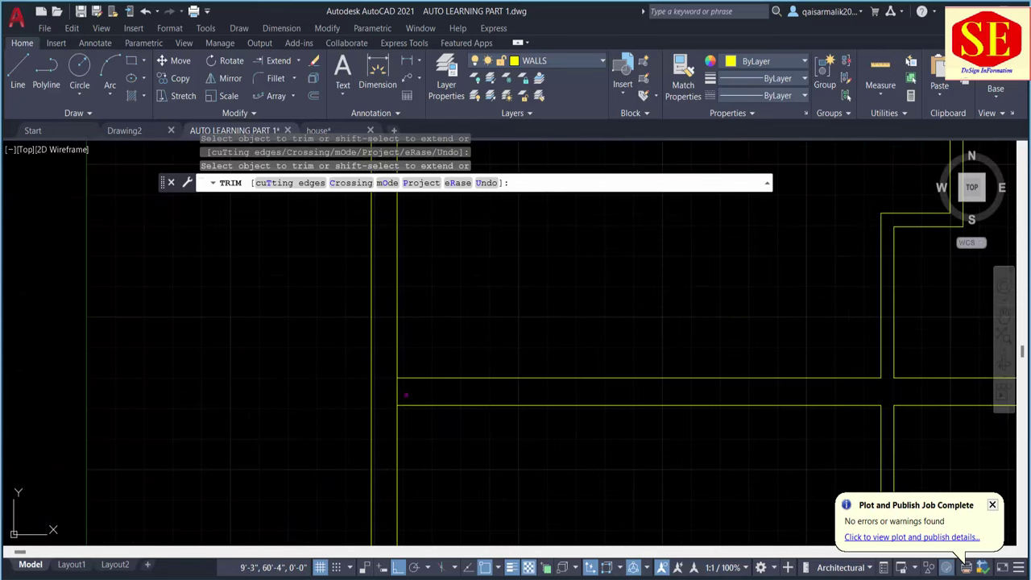
scroll(422, 421, down, 3)
Erase the two middle vertical wall lines in the lower plan, leaving the lounge as one open rectangle.
key(Escape)
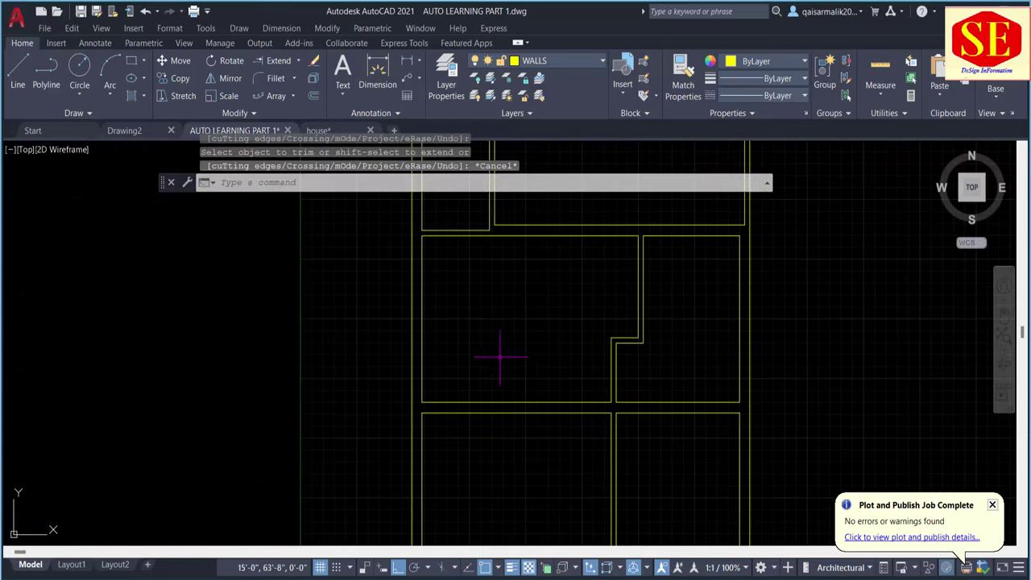
scroll(483, 314, down, 3)
middle_drag(560, 314, 341, 326)
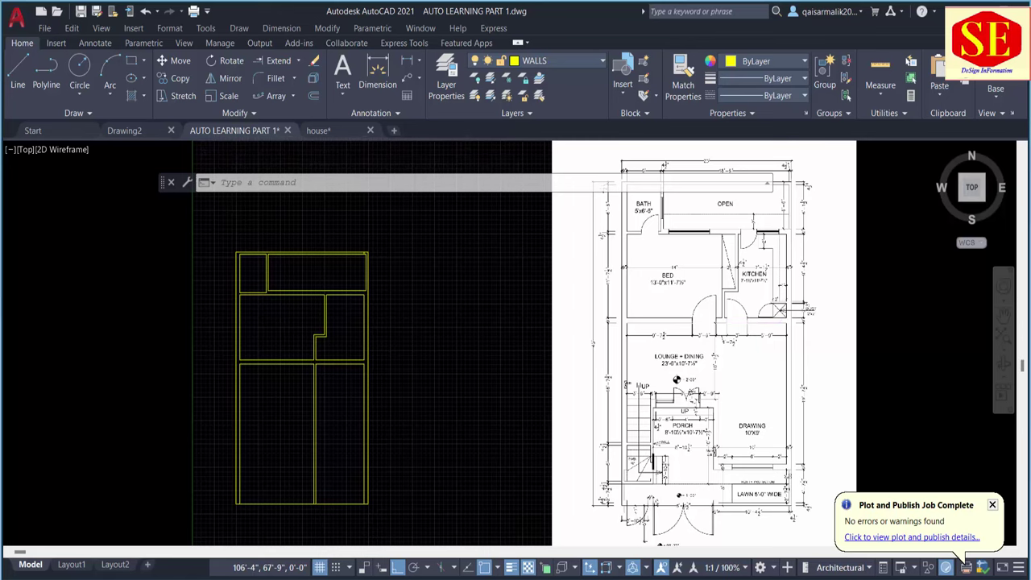
scroll(754, 322, down, 2)
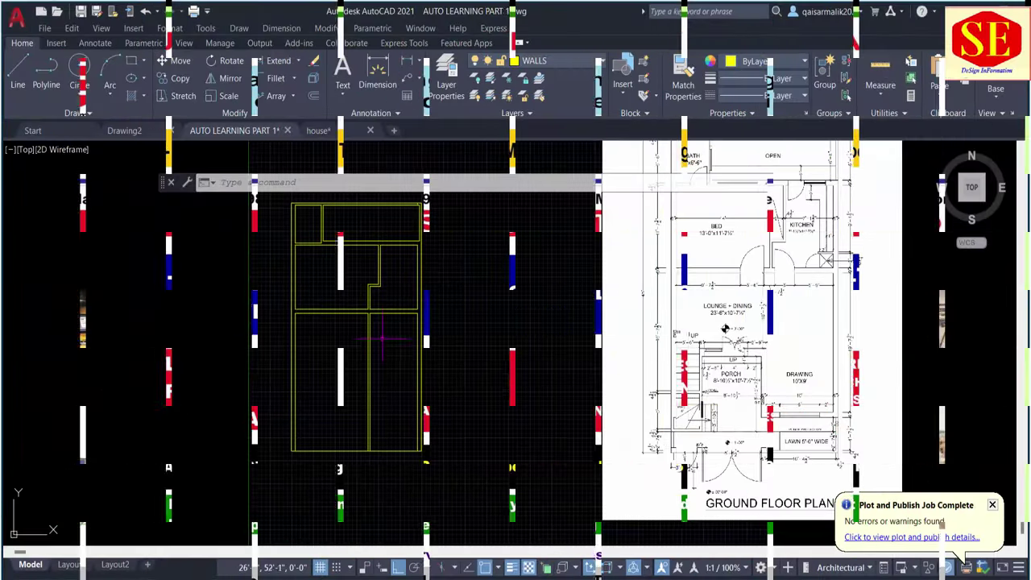
click(375, 340)
click(360, 353)
text(e)
key(Return)
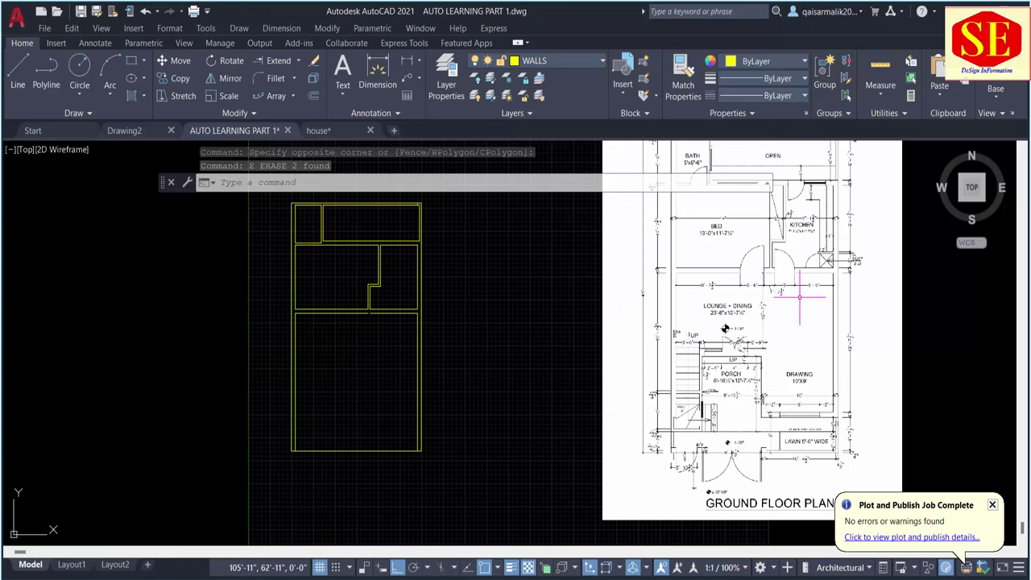
scroll(797, 298, up, 2)
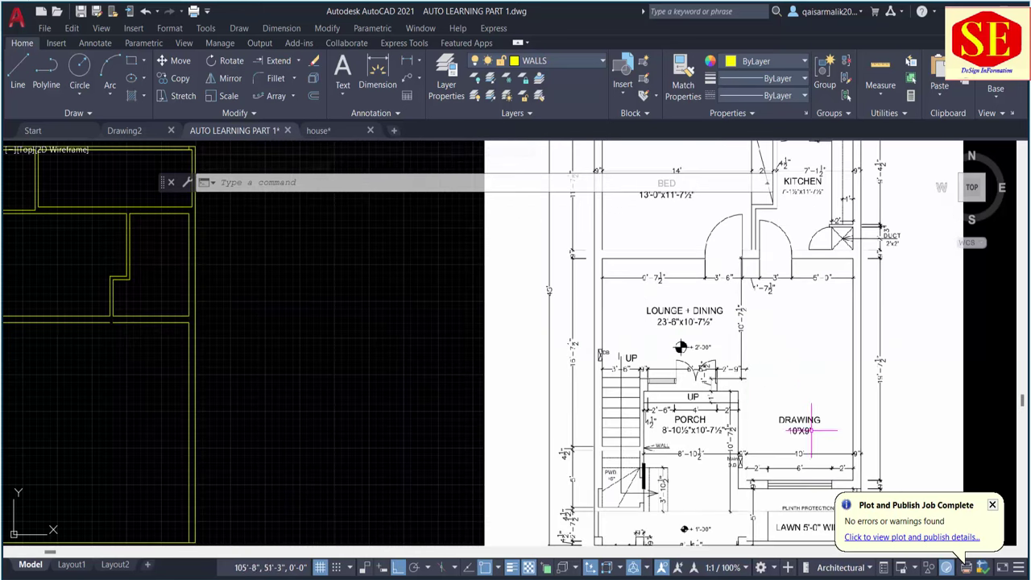
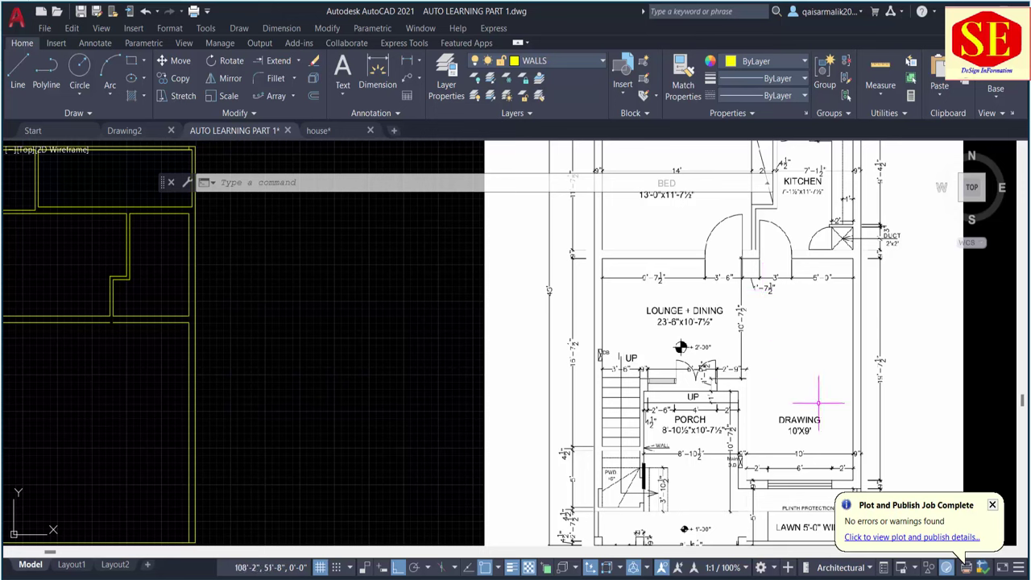
Offset the lower room's side wall line 10' inward to form a new vertical wall.
scroll(816, 466, up, 2)
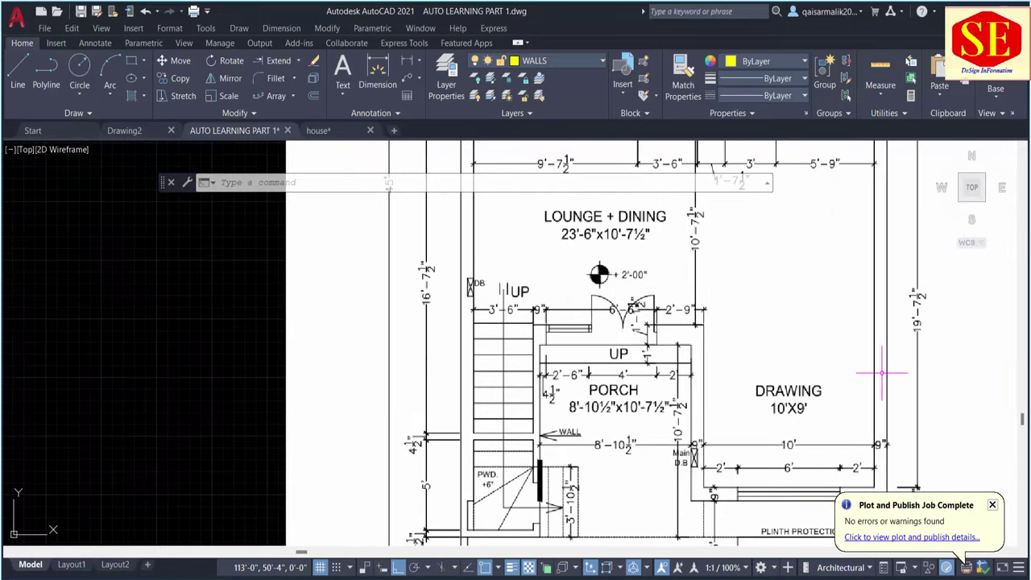
scroll(794, 368, down, 3)
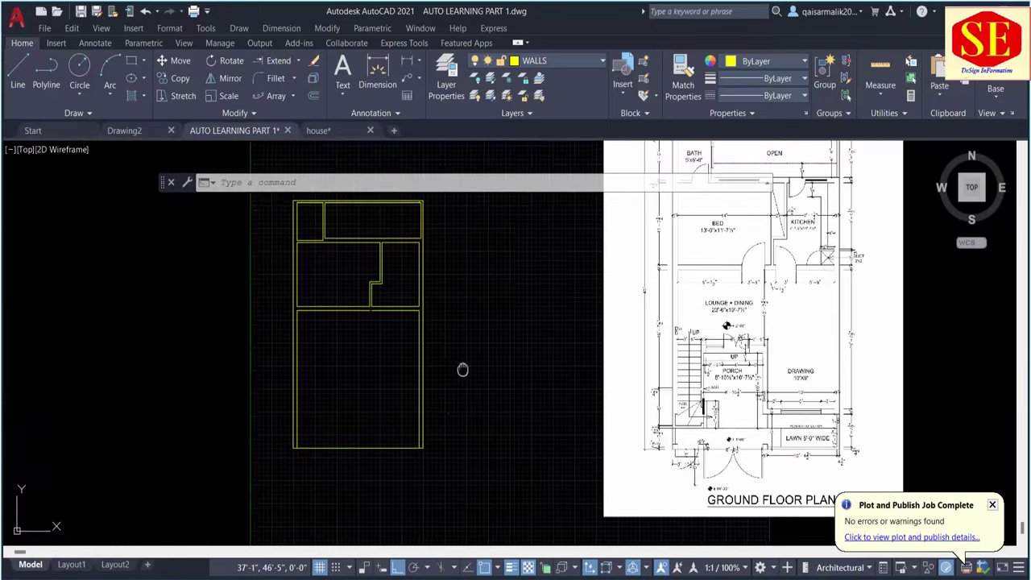
middle_drag(462, 368, 525, 368)
scroll(469, 343, up, 4)
text(o)
key(Return)
text(1)
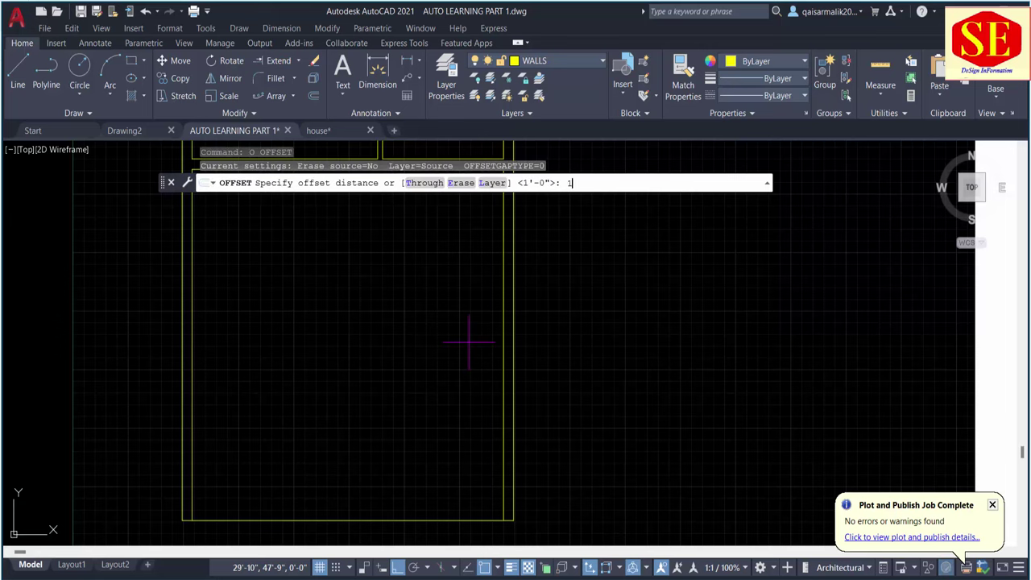
key(Return)
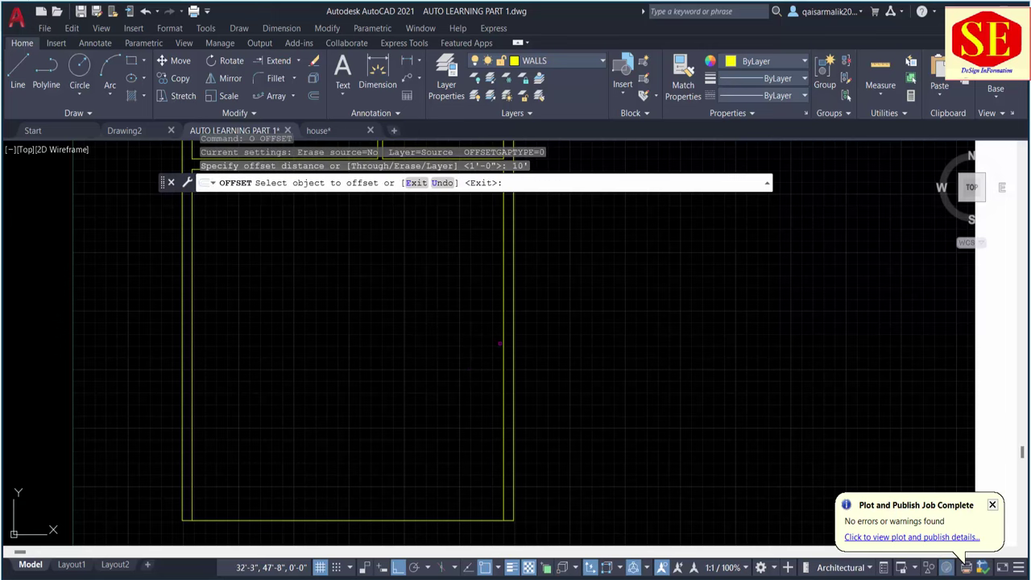
click(503, 357)
click(449, 357)
scroll(448, 357, down, 4)
key(Escape)
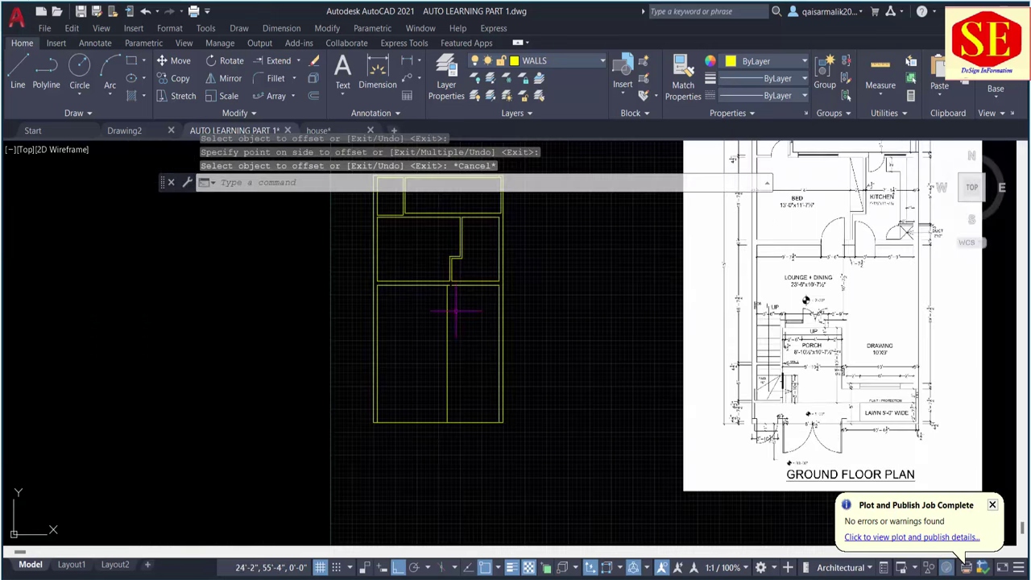
scroll(842, 366, up, 4)
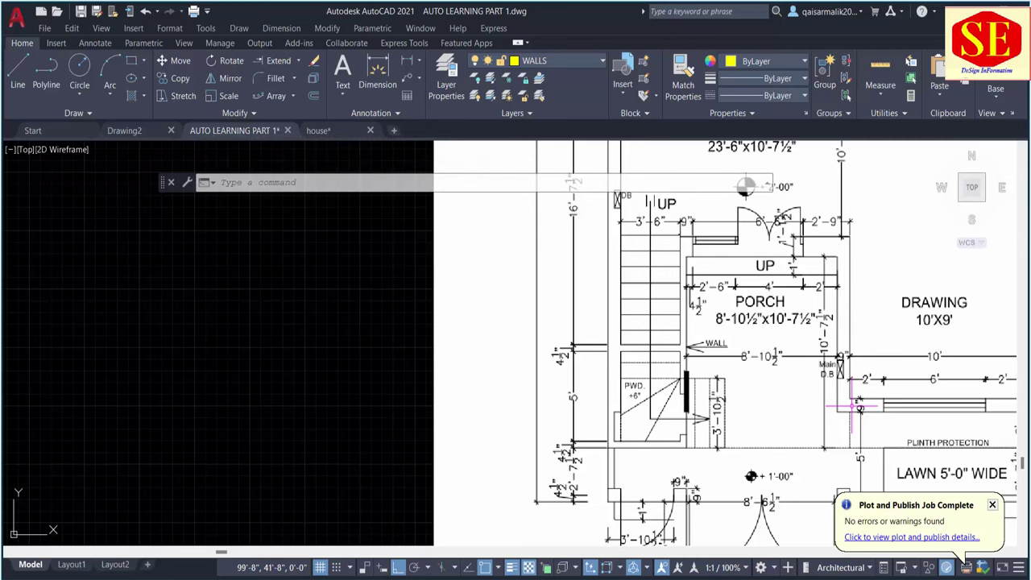
scroll(851, 405, down, 2)
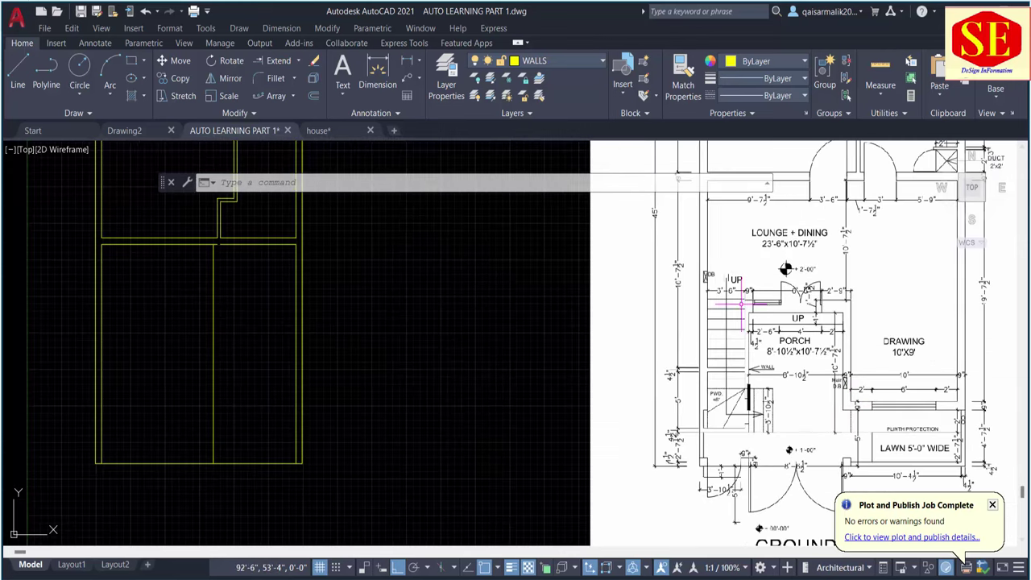
middle_drag(741, 306, 556, 378)
scroll(811, 367, up, 2)
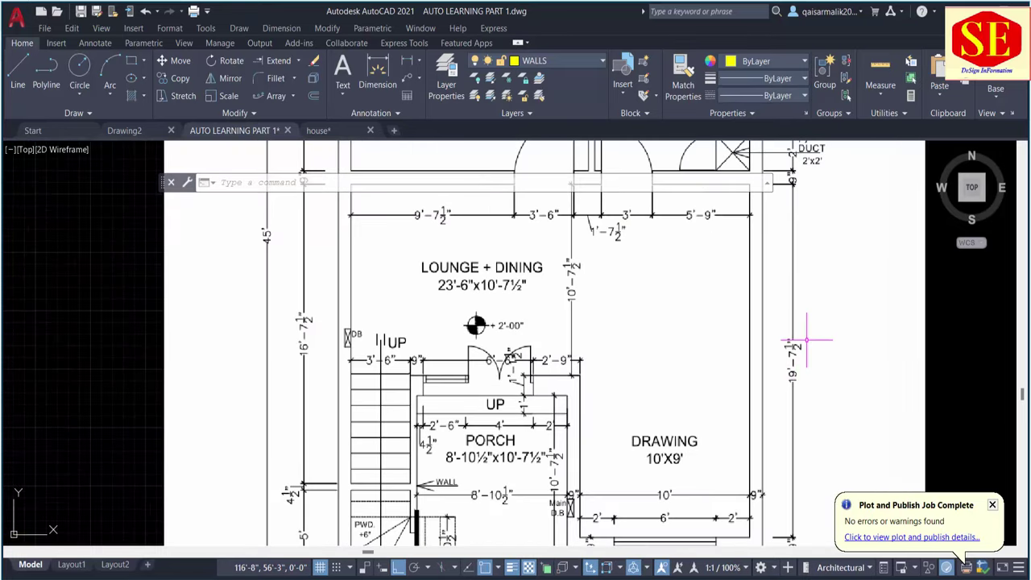
scroll(806, 340, down, 4)
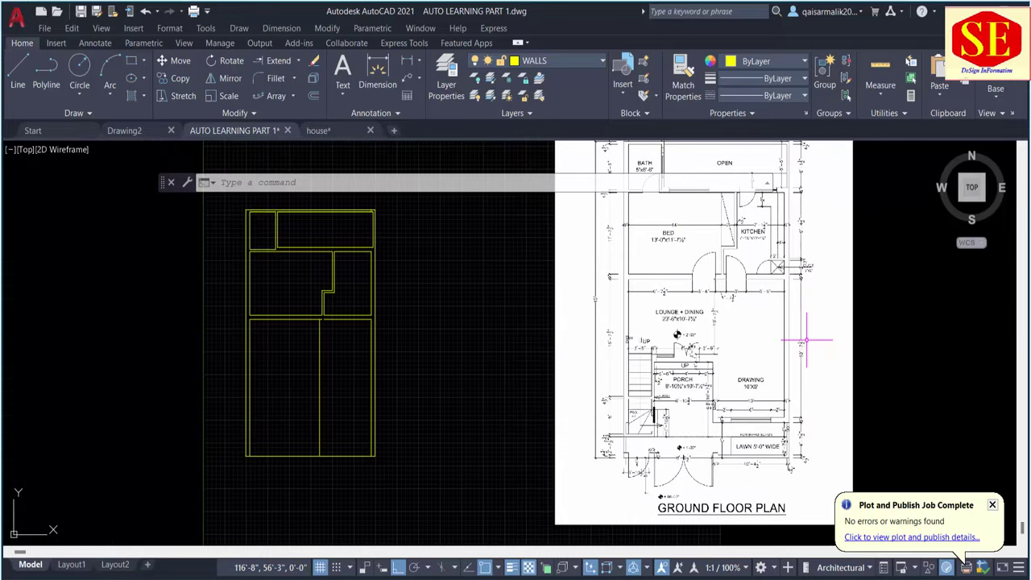
Offset the lower-right room's top line 19'7.5" downward.
scroll(333, 341, up, 2)
text(o)
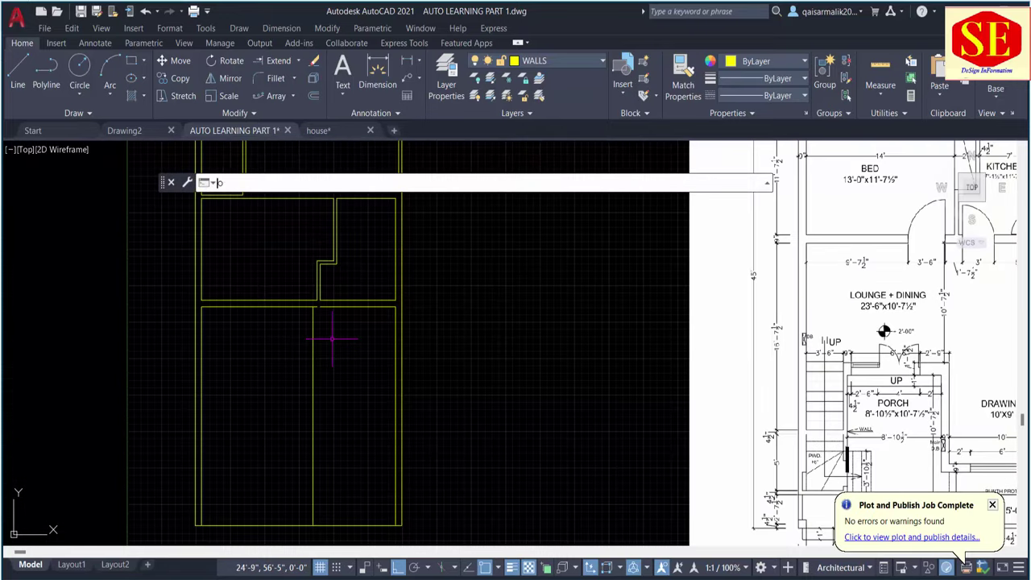
key(Return)
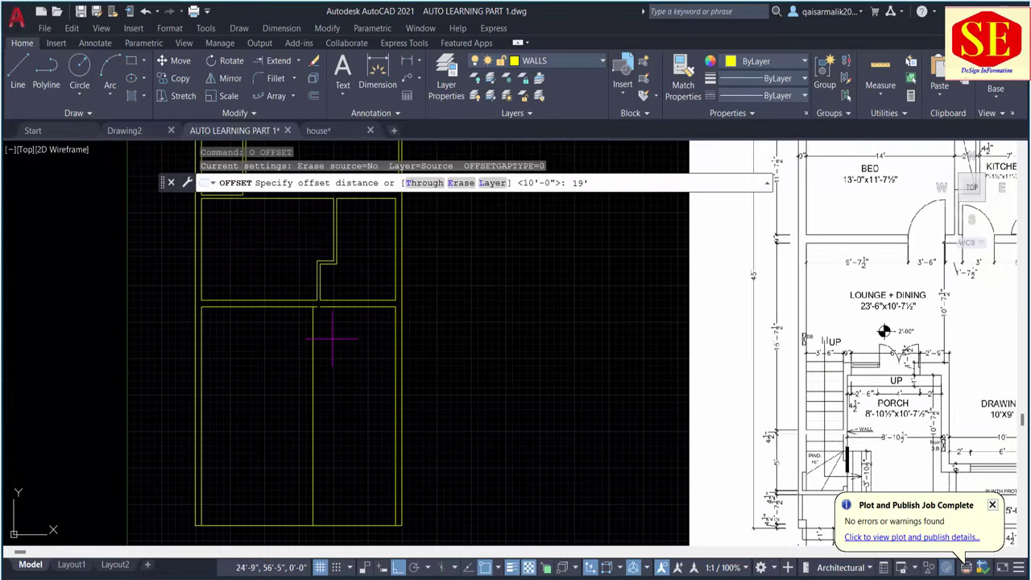
text(.5)
key(Return)
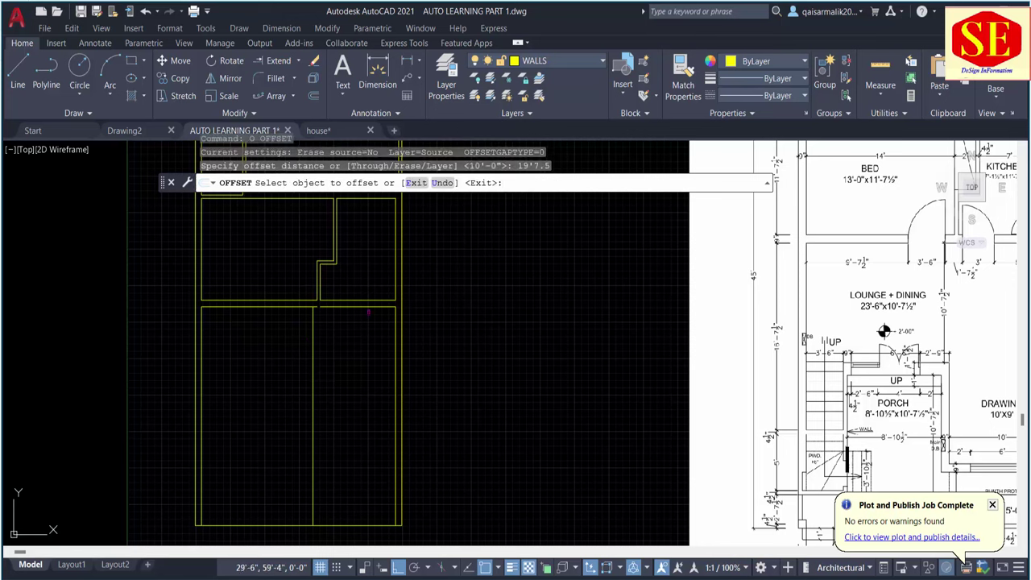
click(353, 306)
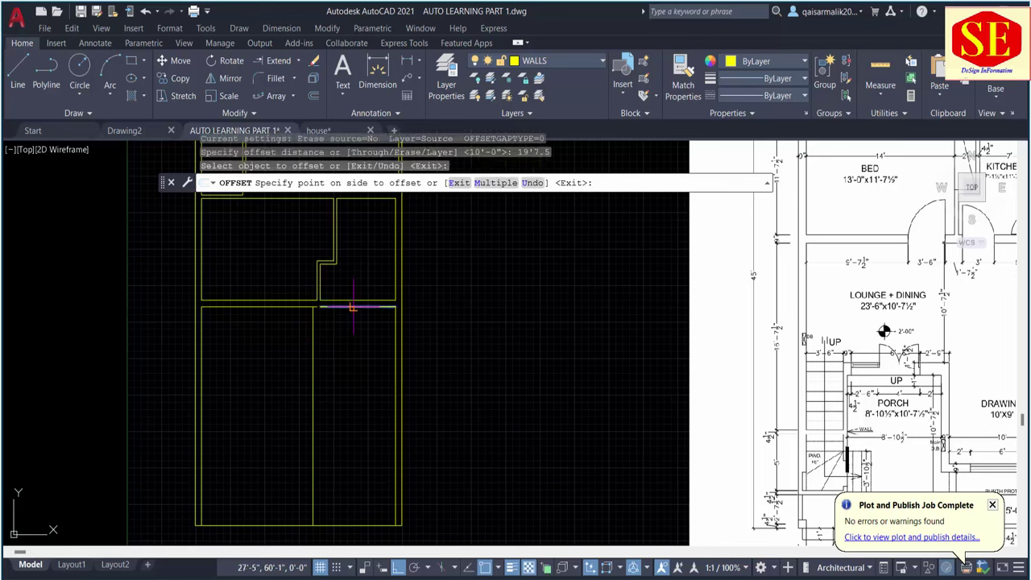
click(351, 475)
key(Escape)
Erase the stray line segment left near the room's top.
text(ex)
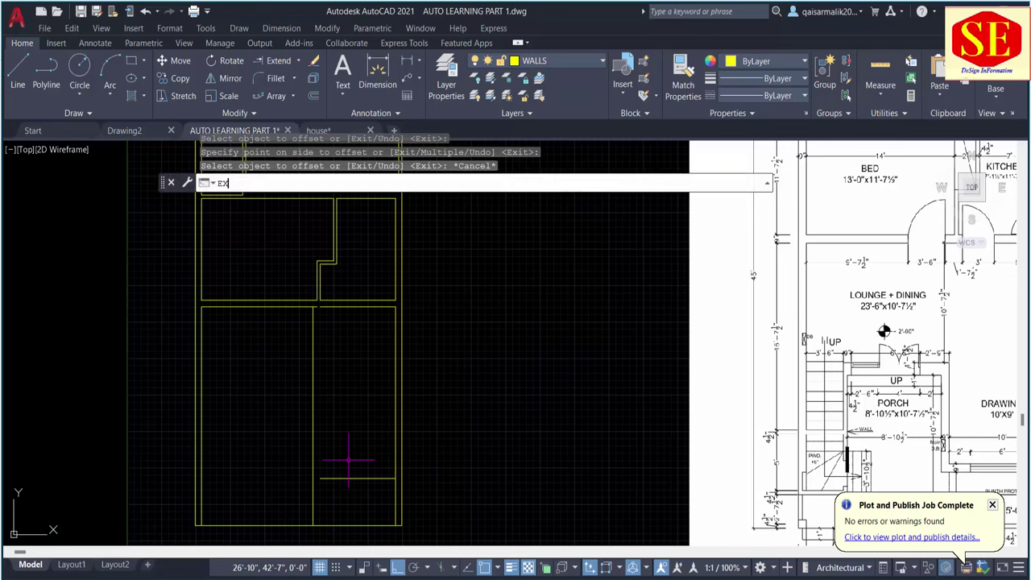
key(Return)
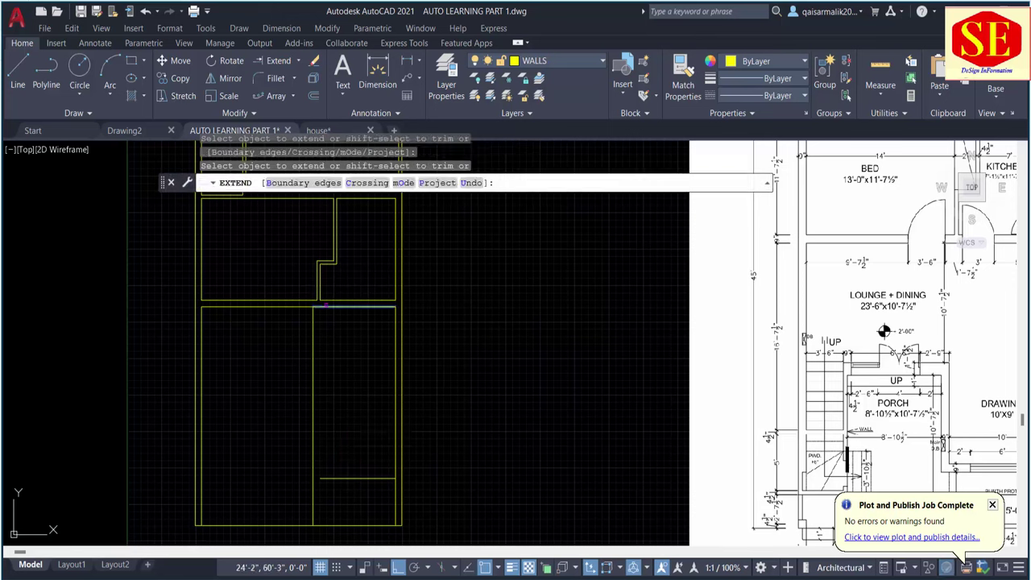
key(Escape)
click(326, 306)
text(e)
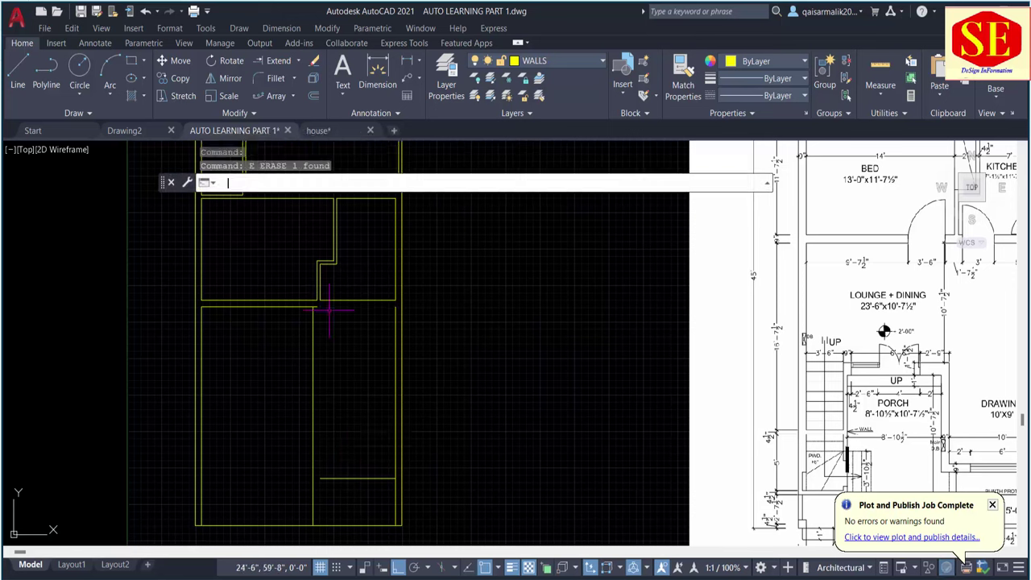
key(Return)
Extend the new horizontal line across the room to the right wall.
text(ex)
key(Return)
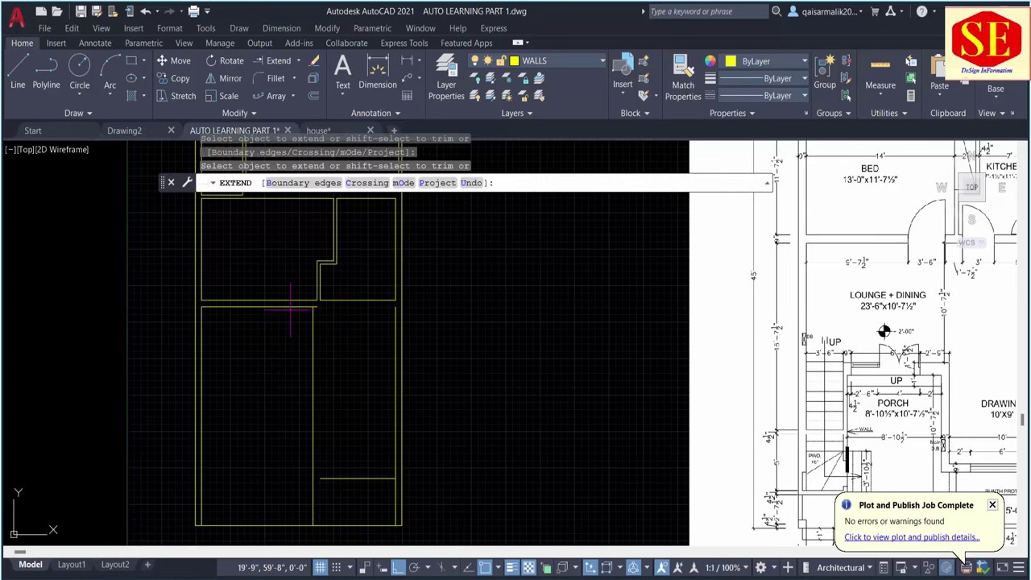
drag(288, 323, 287, 306)
key(Return)
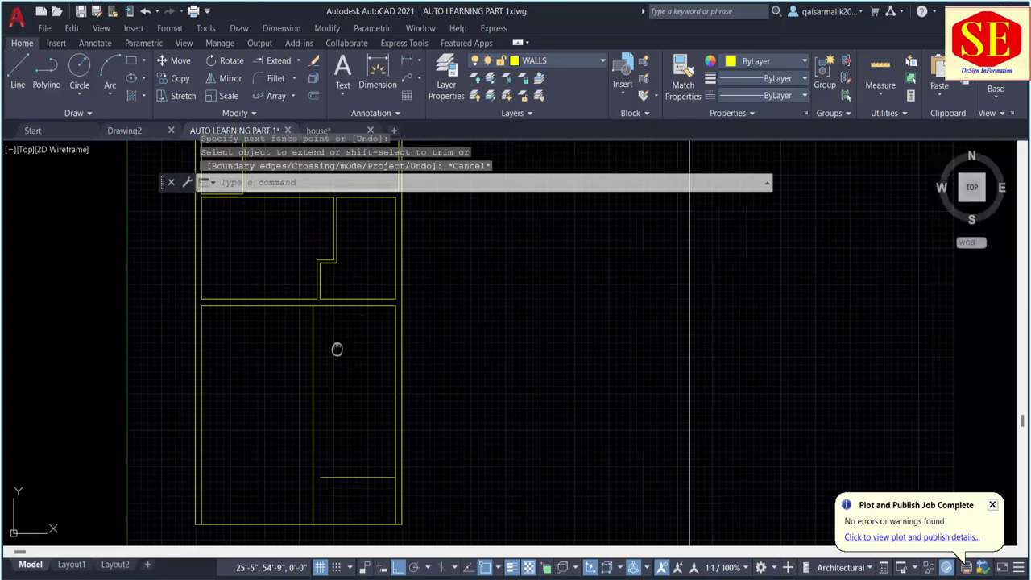
middle_drag(336, 346, 346, 279)
key(Escape)
text(ex)
key(Return)
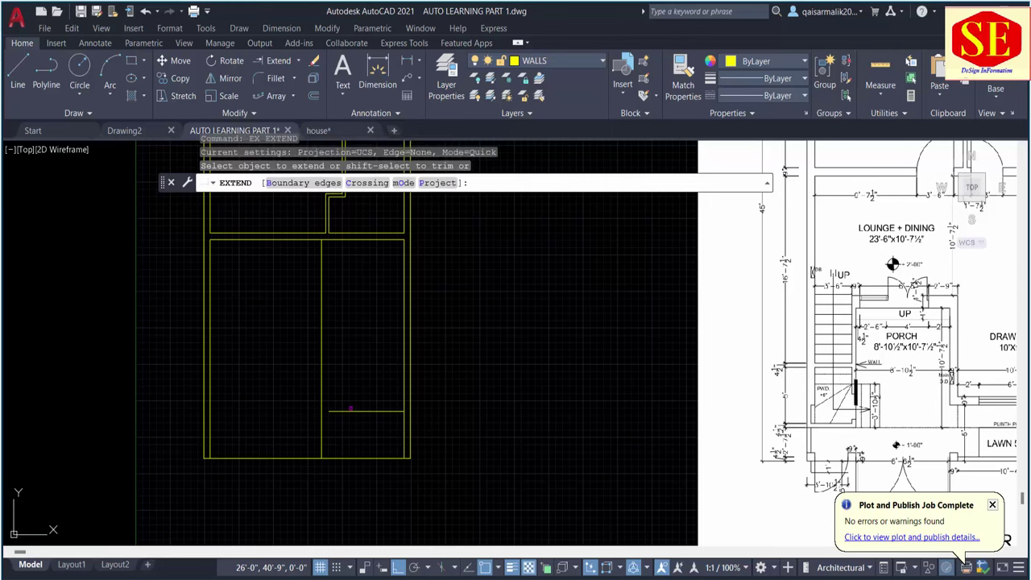
click(354, 411)
key(Escape)
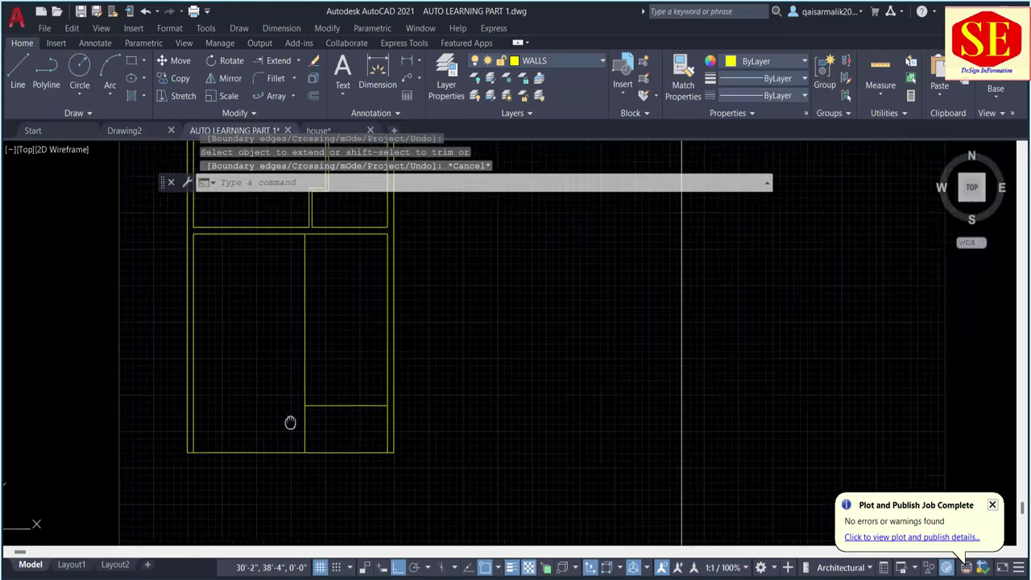
Offset the extended line 9" below it to make a double wall.
scroll(529, 391, up, 3)
middle_drag(926, 414, 854, 366)
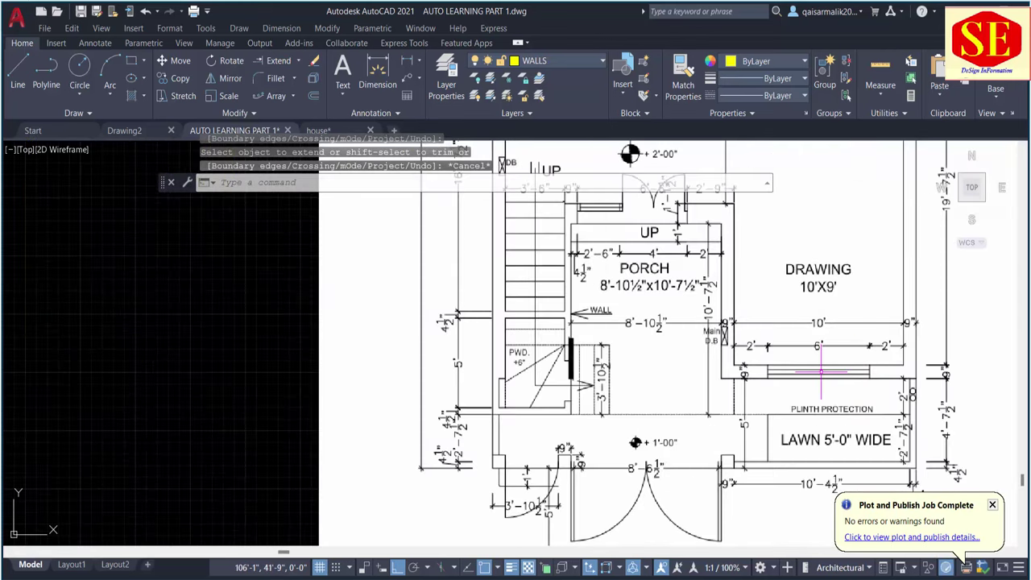
scroll(854, 368, down, 2)
middle_drag(164, 405, 407, 395)
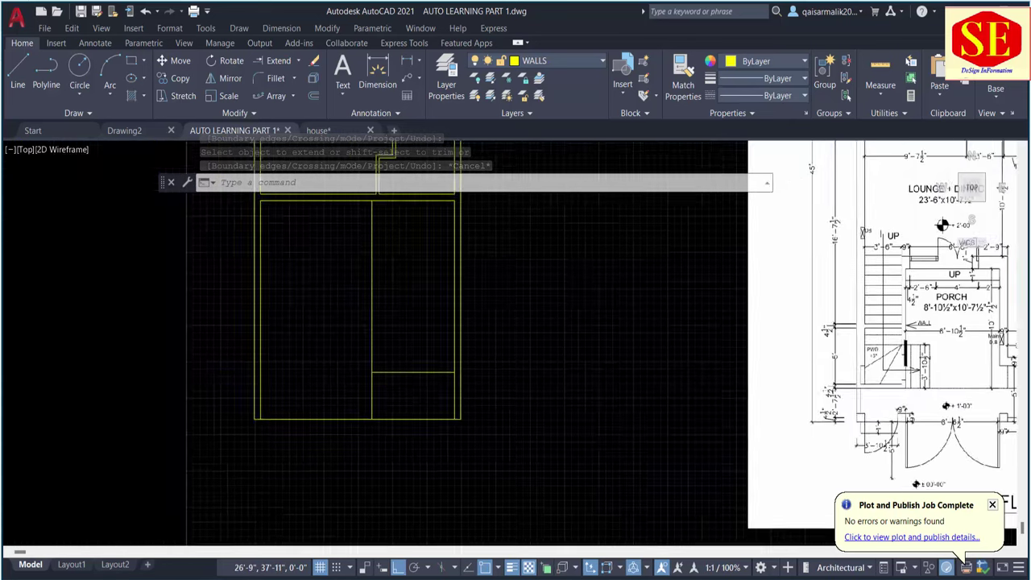
scroll(406, 395, up, 2)
text(o)
key(Return)
key(Return)
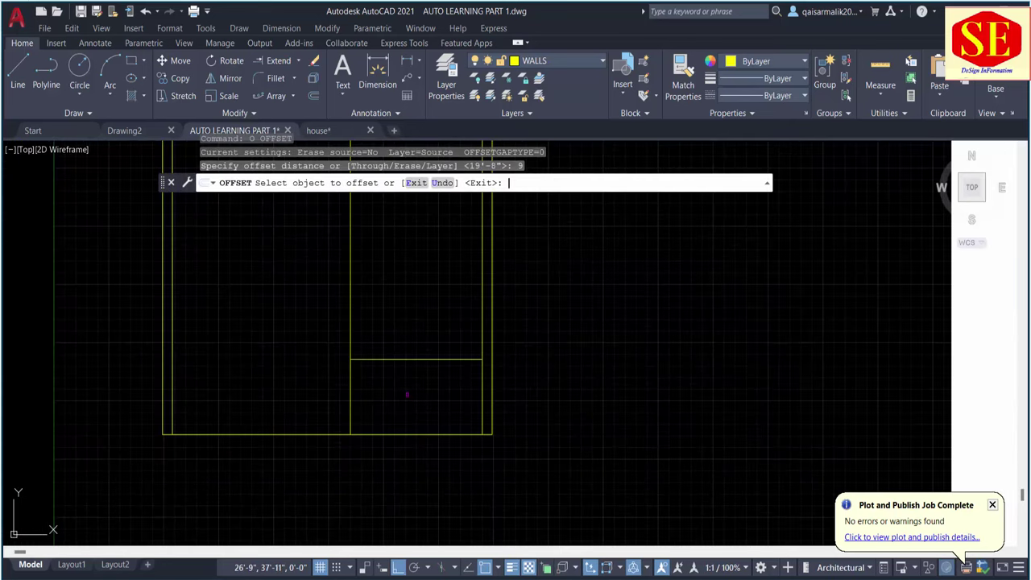
click(422, 360)
click(421, 367)
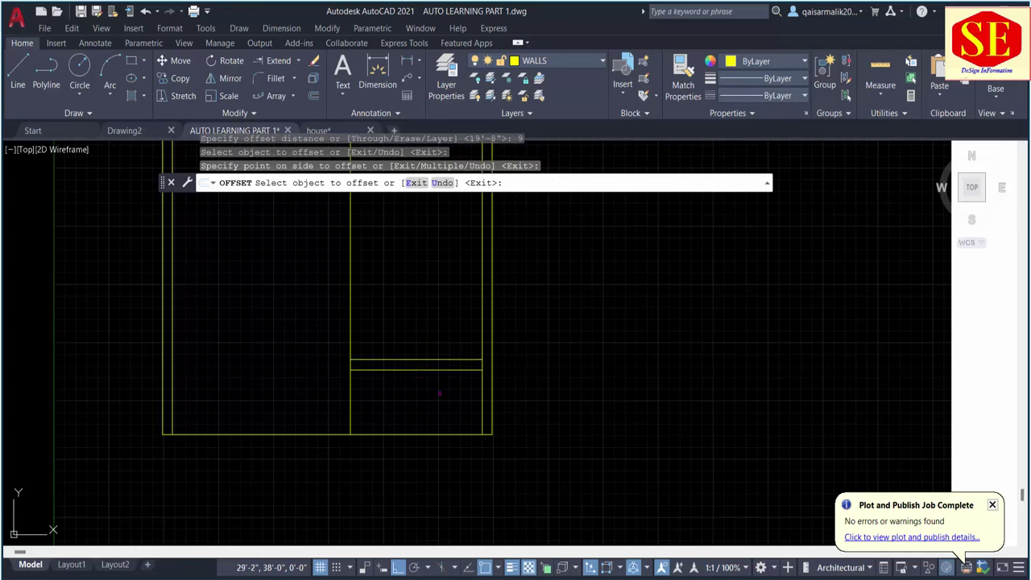
scroll(440, 392, down, 2)
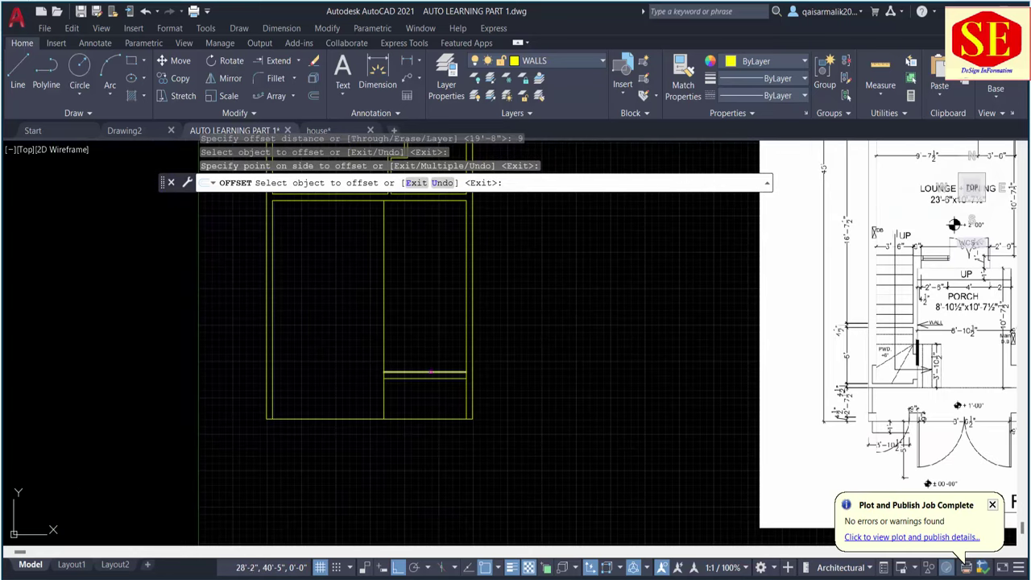
middle_drag(431, 352, 364, 396)
key(Escape)
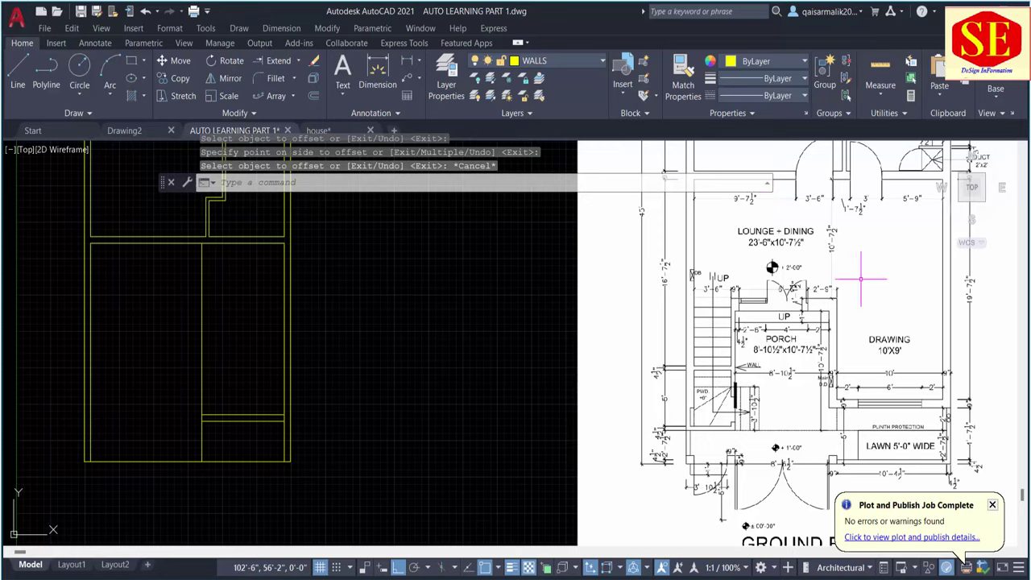
scroll(860, 279, up, 1)
scroll(805, 241, up, 2)
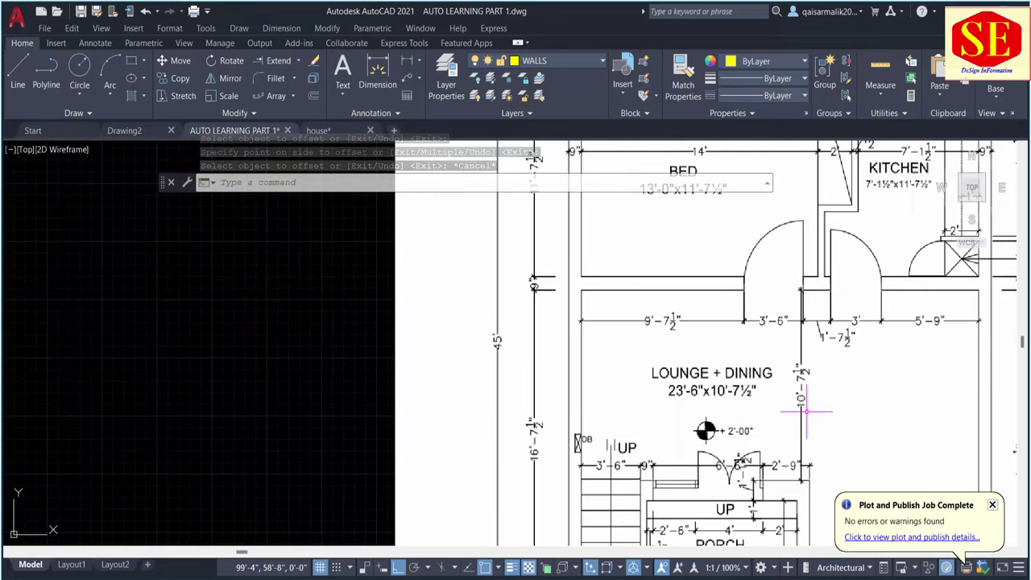
scroll(801, 355, down, 5)
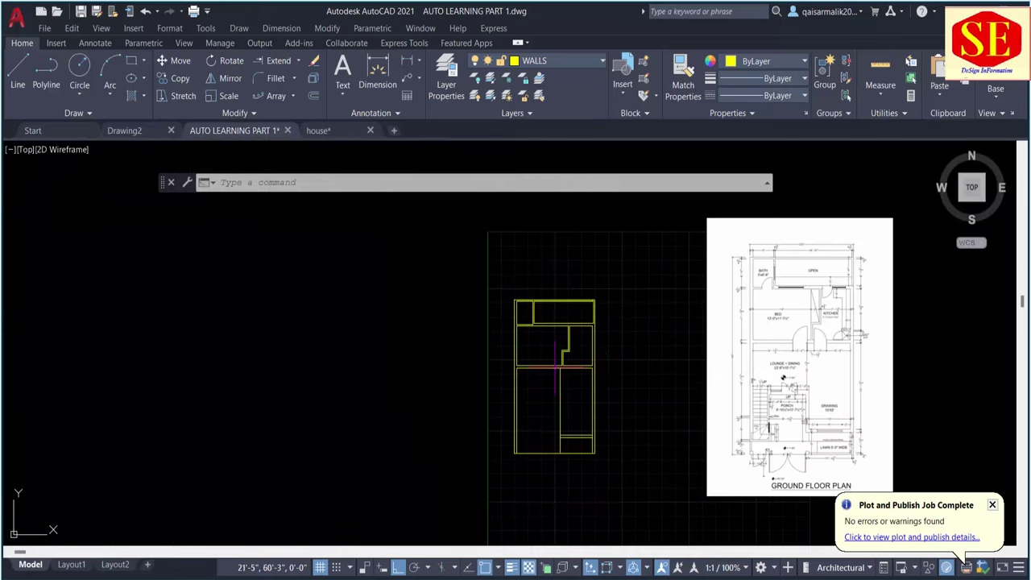
Offset the horizontal wall line 10'7.5" downward.
scroll(554, 366, up, 4)
text(o)
key(Return)
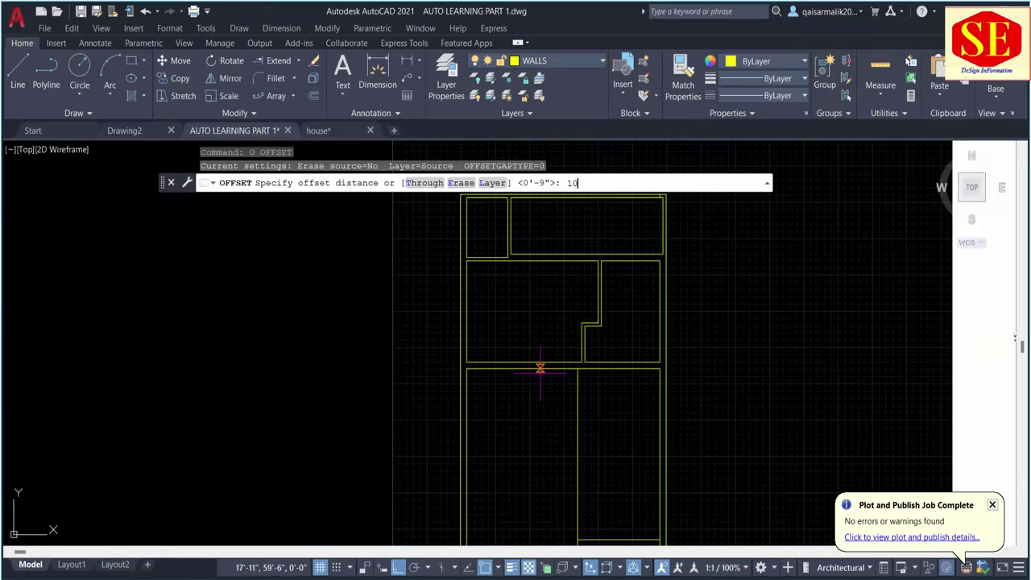
text('7.5")
key(Return)
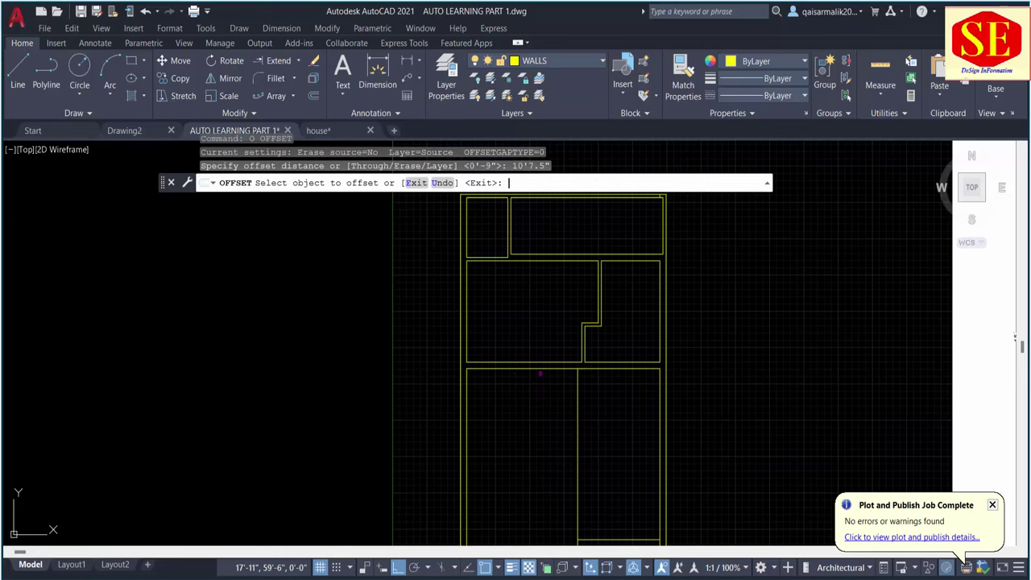
click(516, 369)
click(520, 391)
mouse_move(564, 422)
middle_down()
mouse_move(537, 337)
mouse_move(396, 344)
middle_up()
key(Escape)
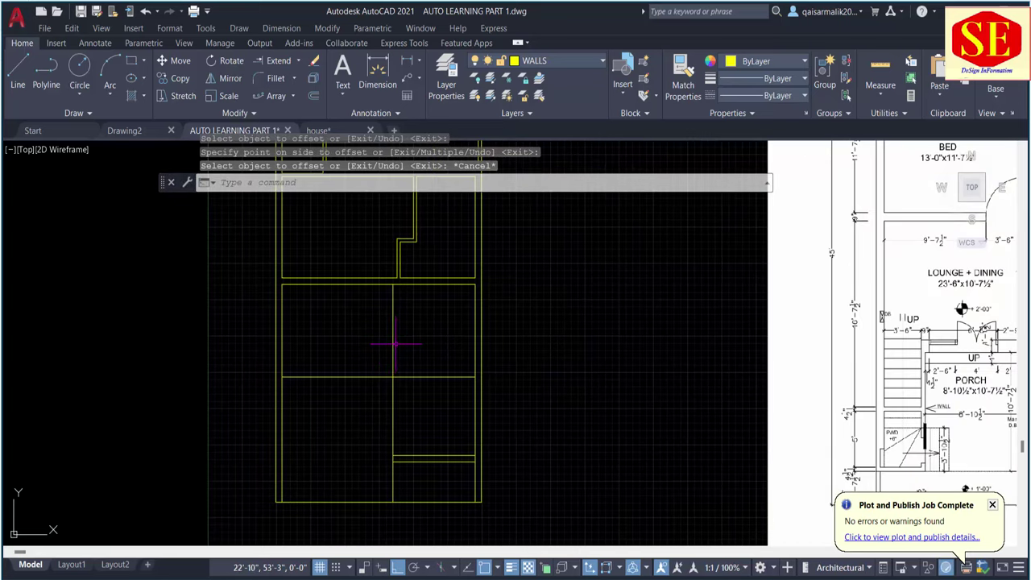
key(Escape)
Trim the lower horizontal line back to the vertical wall, then zoom to inspect the reference porch.
text(tr)
key(Return)
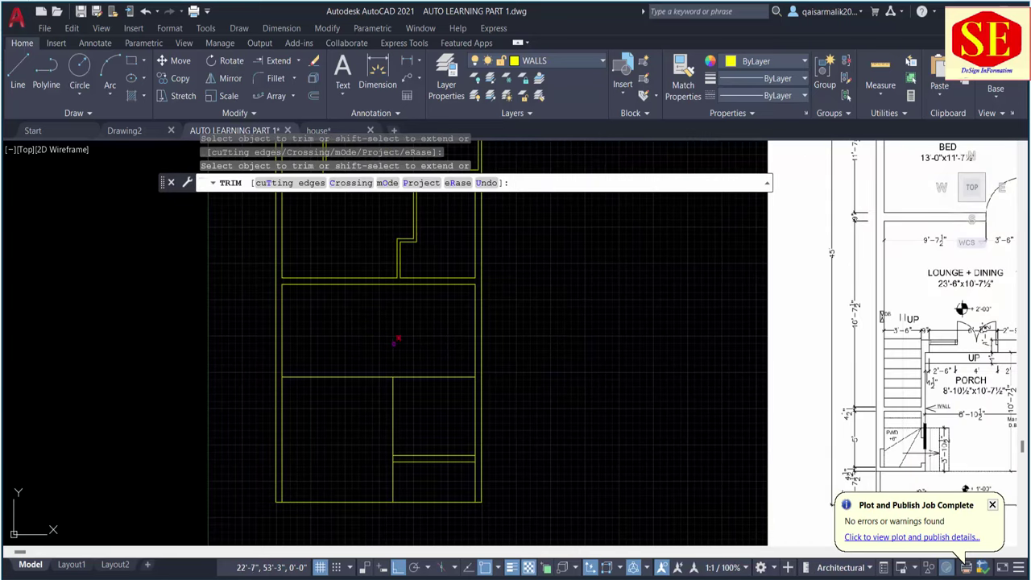
click(411, 376)
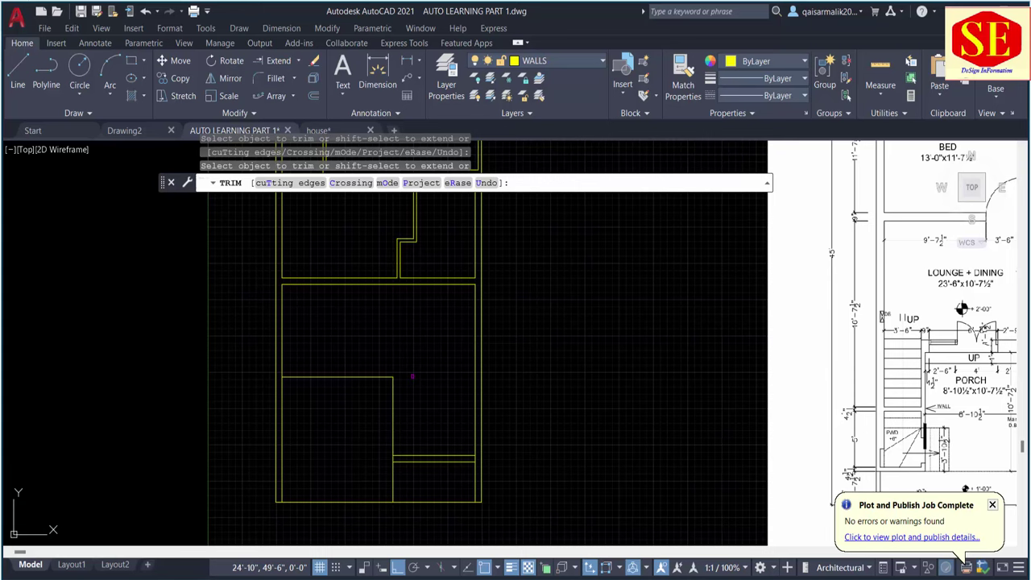
key(Escape)
scroll(411, 376, down, 3)
scroll(805, 371, up, 3)
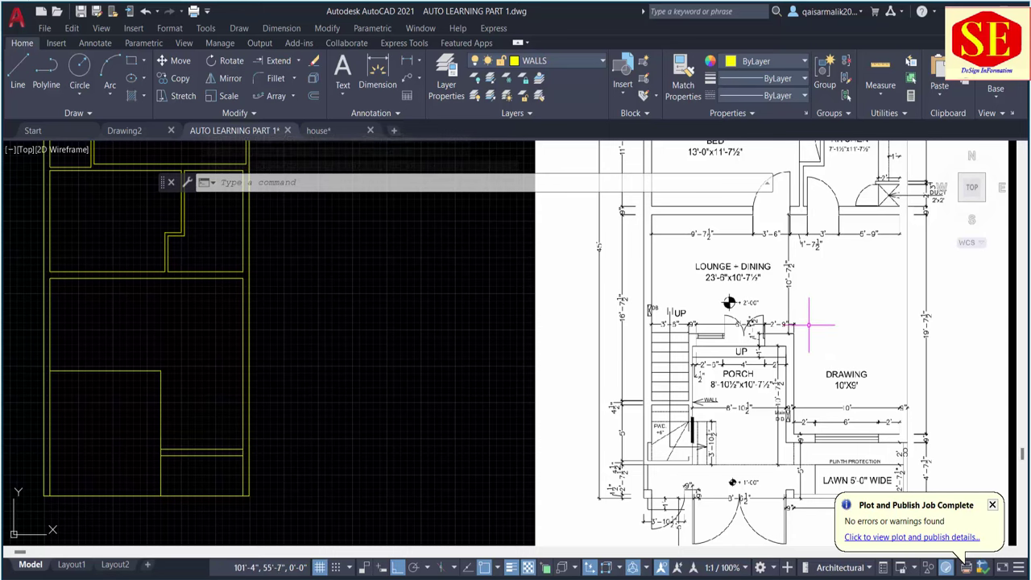
scroll(808, 324, up, 2)
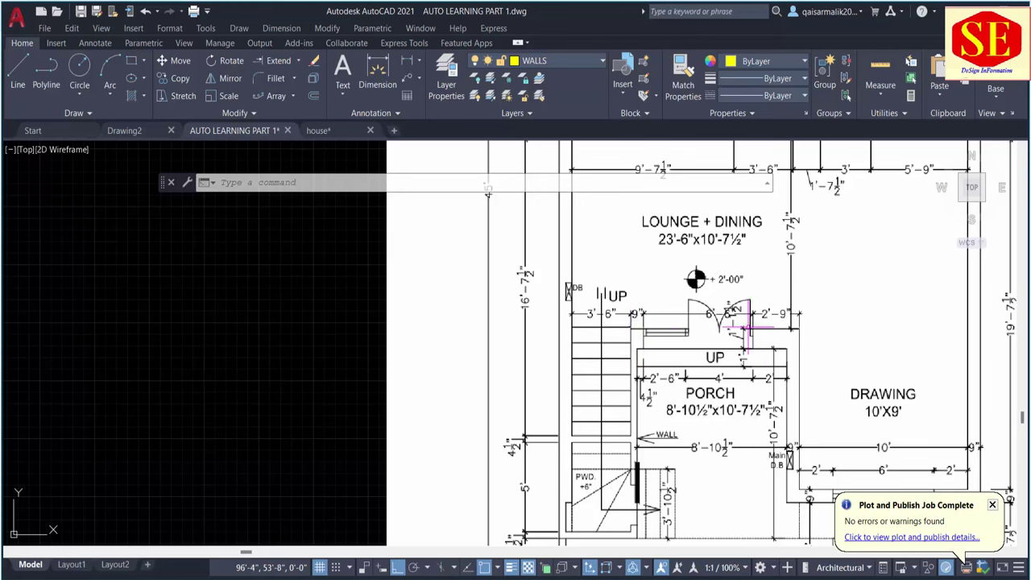
scroll(798, 290, down, 3)
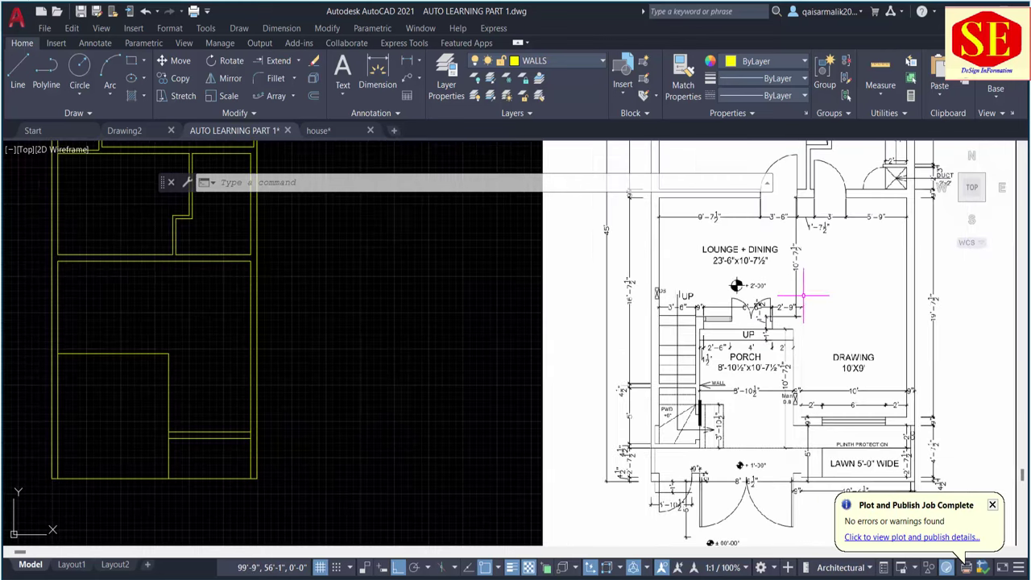
scroll(393, 348, up, 2)
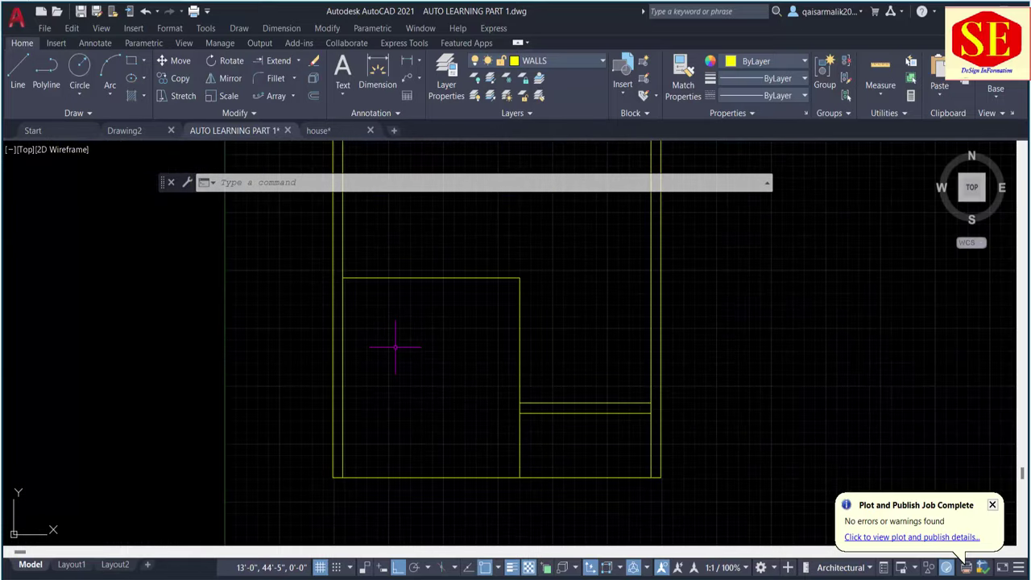
Double the lower-left room's top wall line with a 1' offset.
text(p)
key(Return)
text(1')
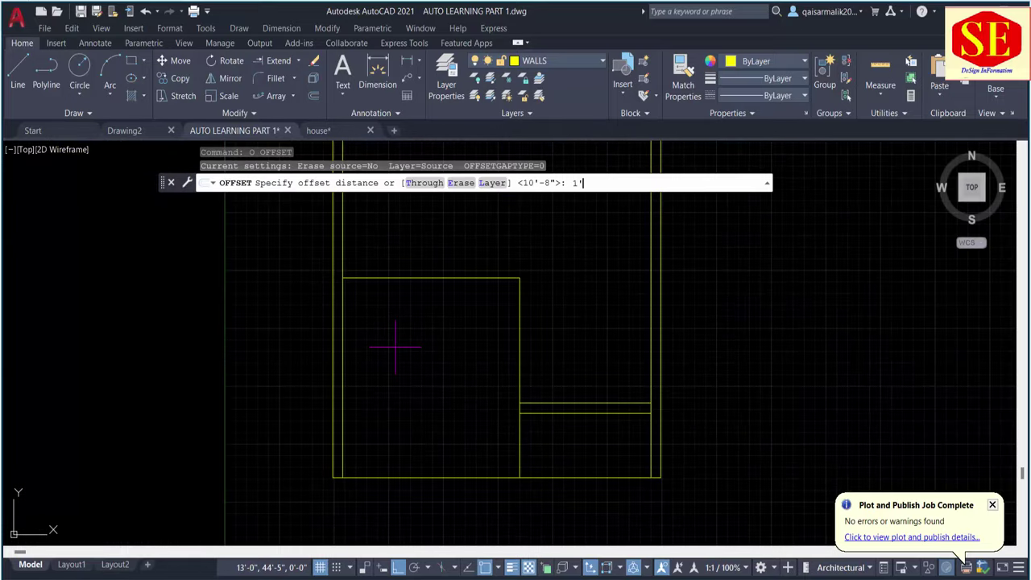
key(Return)
click(458, 277)
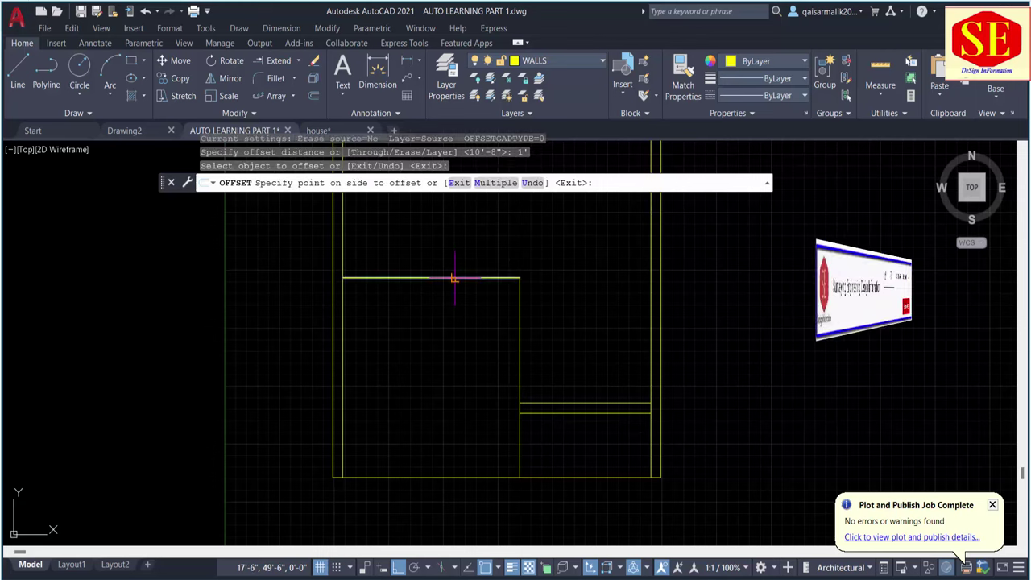
click(454, 290)
key(Return)
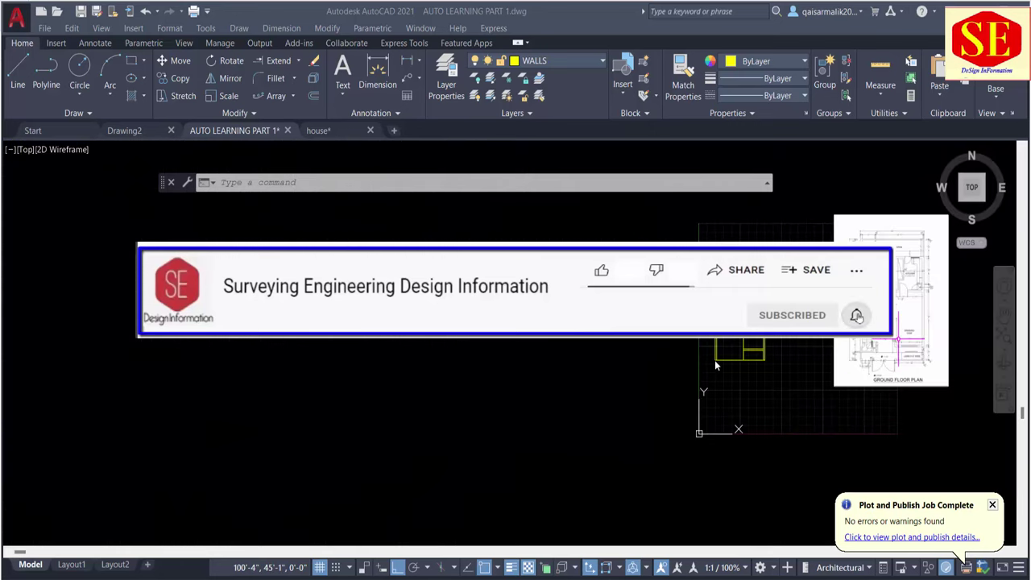
Offset the room's right wall line 9 to both sides.
text(o)
key(Return)
text(9)
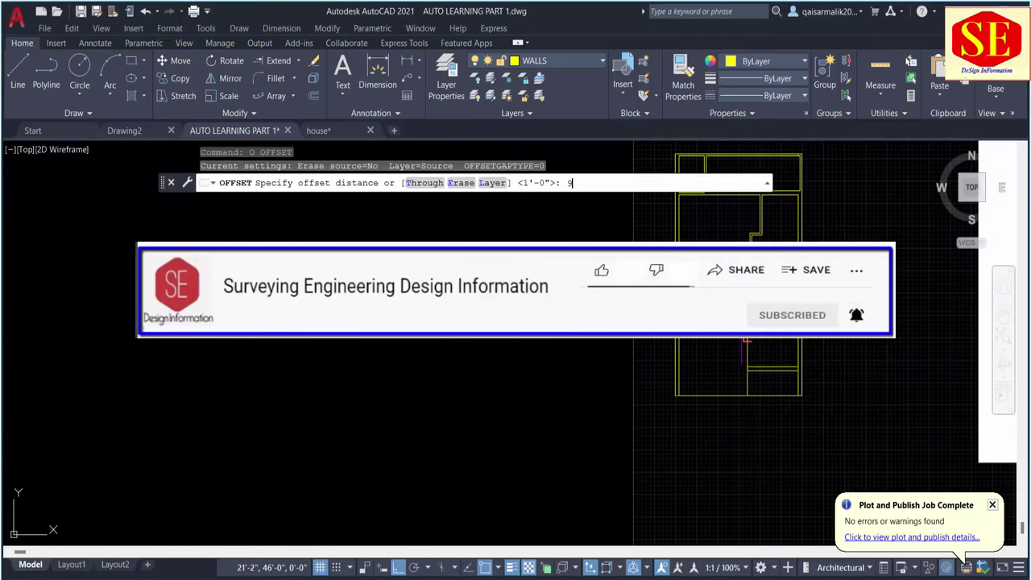
key(Return)
scroll(743, 337, up, 4)
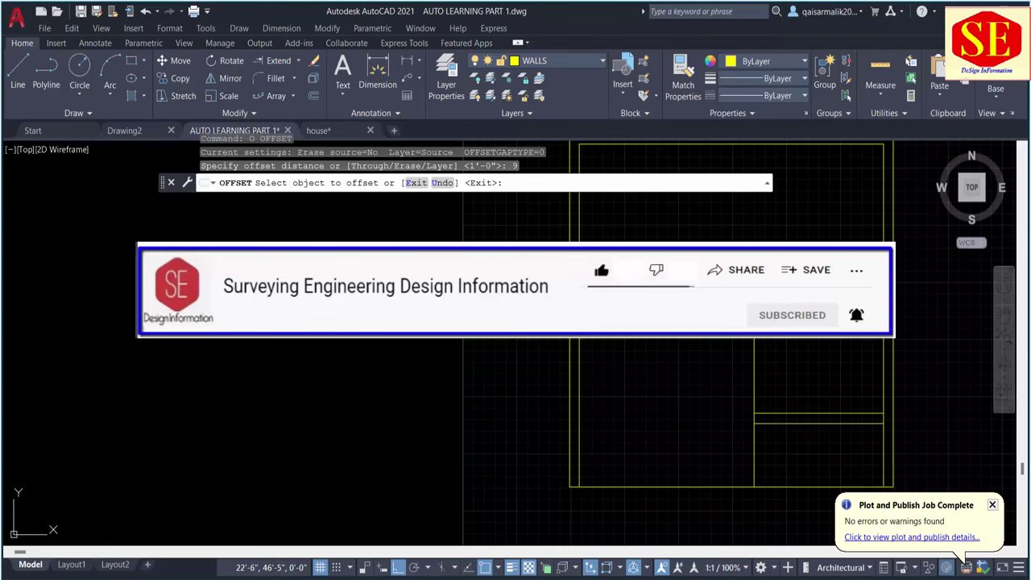
click(754, 346)
click(769, 346)
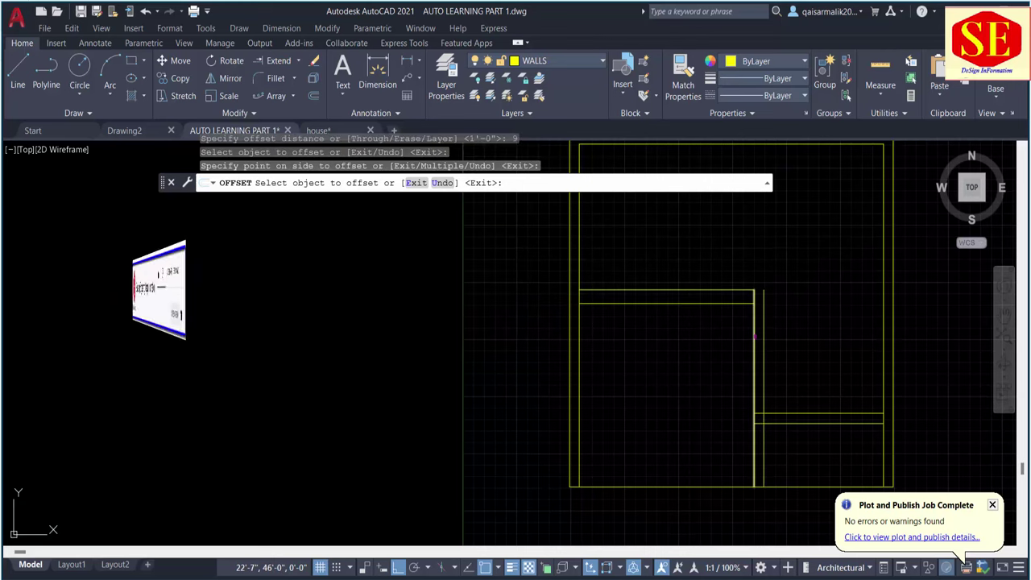
click(755, 339)
click(737, 347)
key(Escape)
Erase the extra vertical offset copy.
click(760, 329)
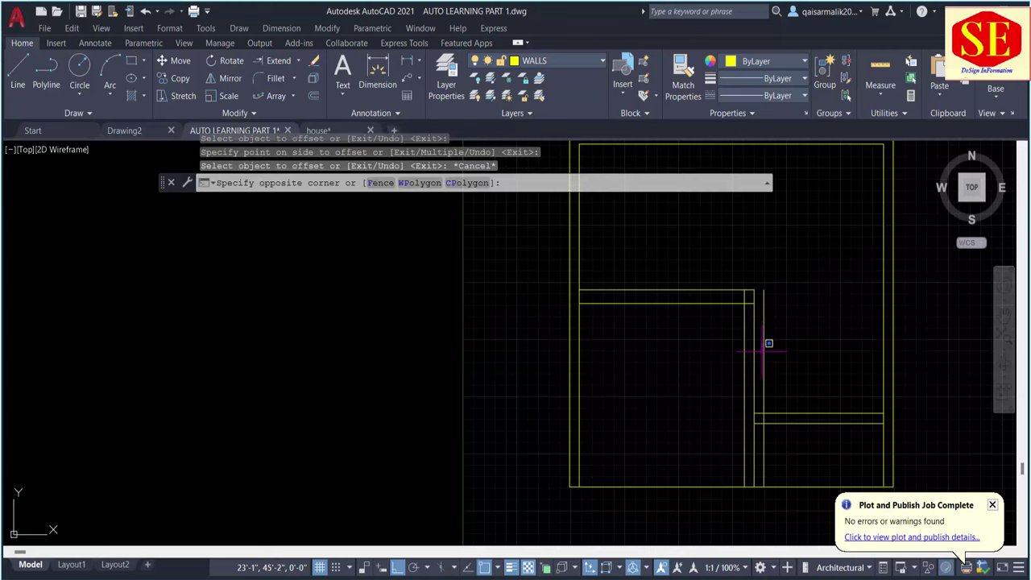
click(763, 350)
text(e)
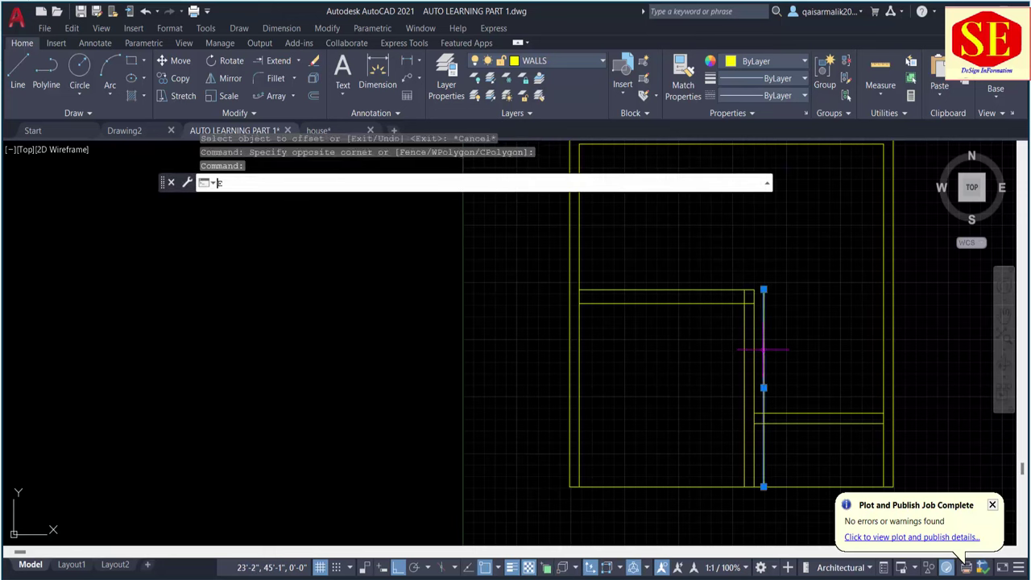
key(Return)
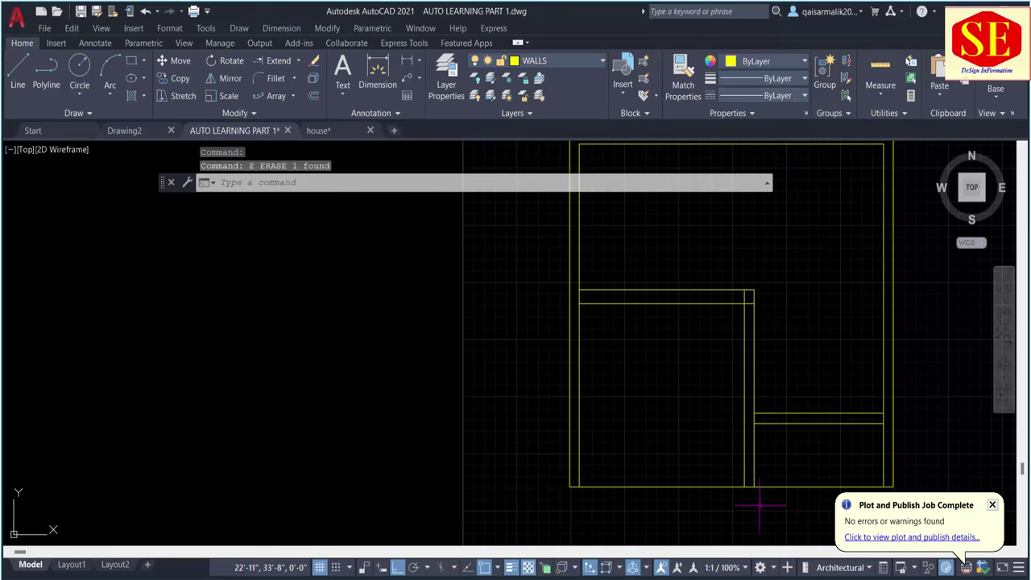
key(Escape)
Trim the vertical wall lines sticking below the lower wall to leave a clean L-shaped corner.
text(x)
key(Return)
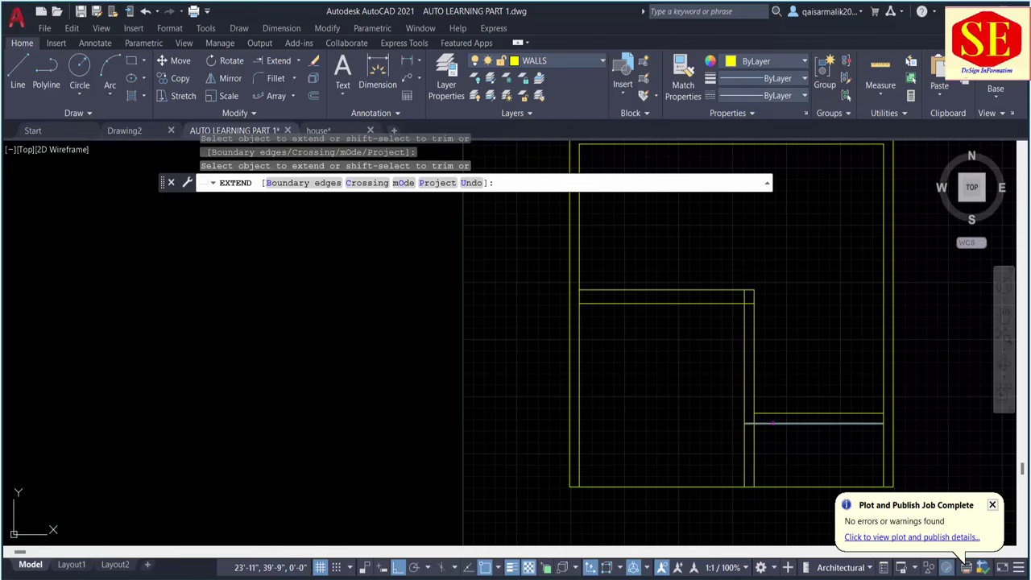
key(Escape)
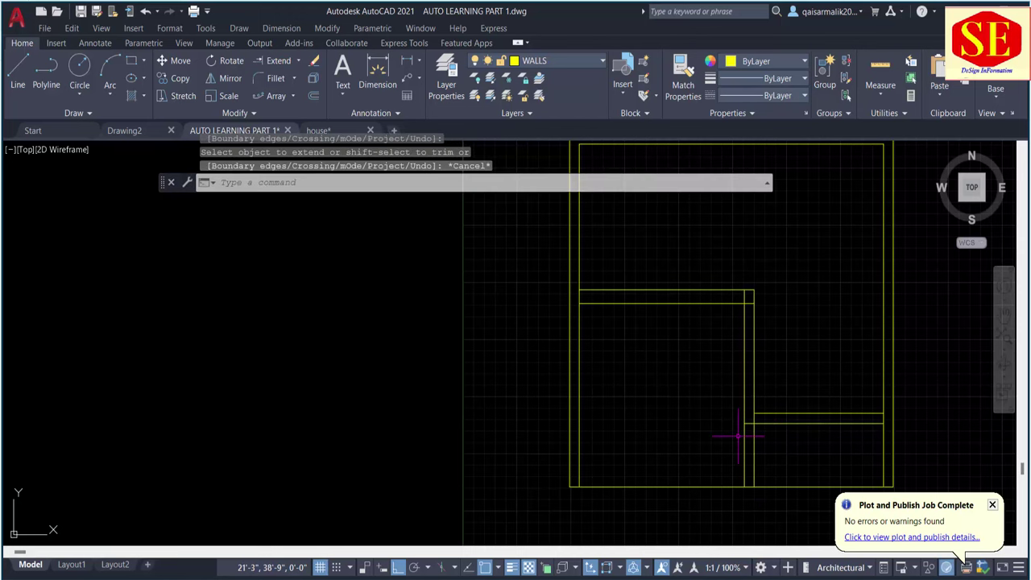
text(TR)
key(Return)
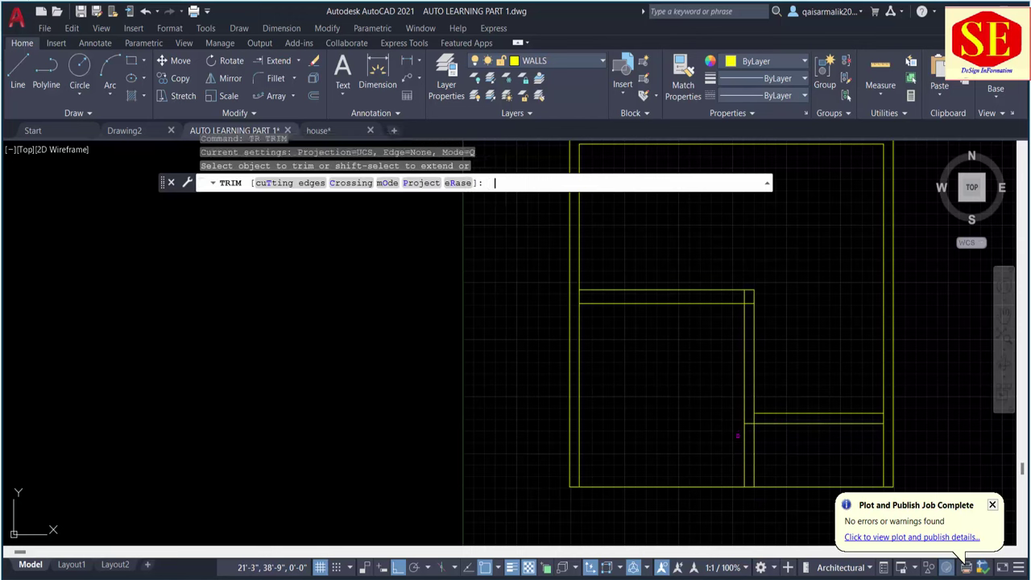
drag(782, 451, 714, 451)
key(shift)
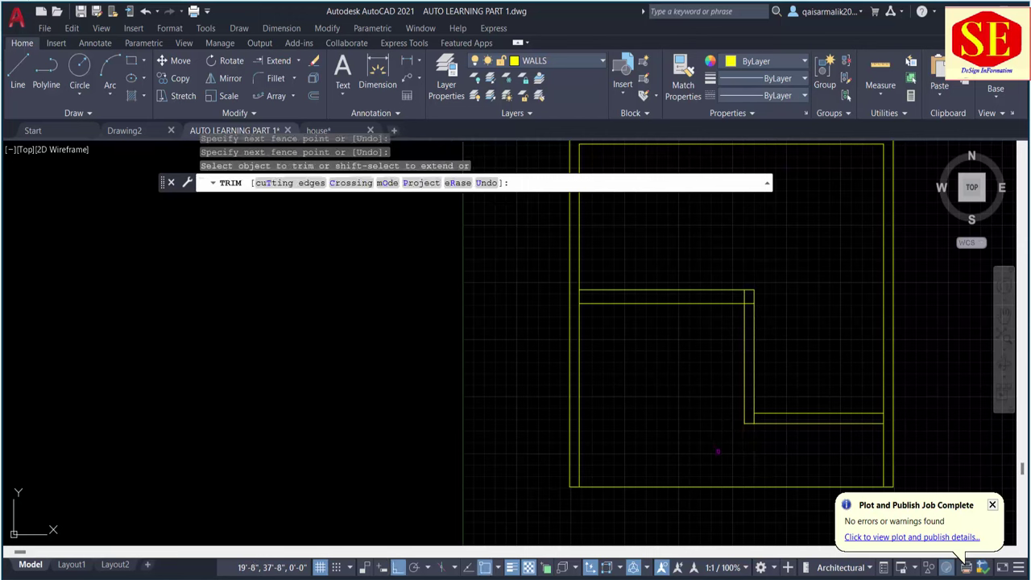
click(748, 298)
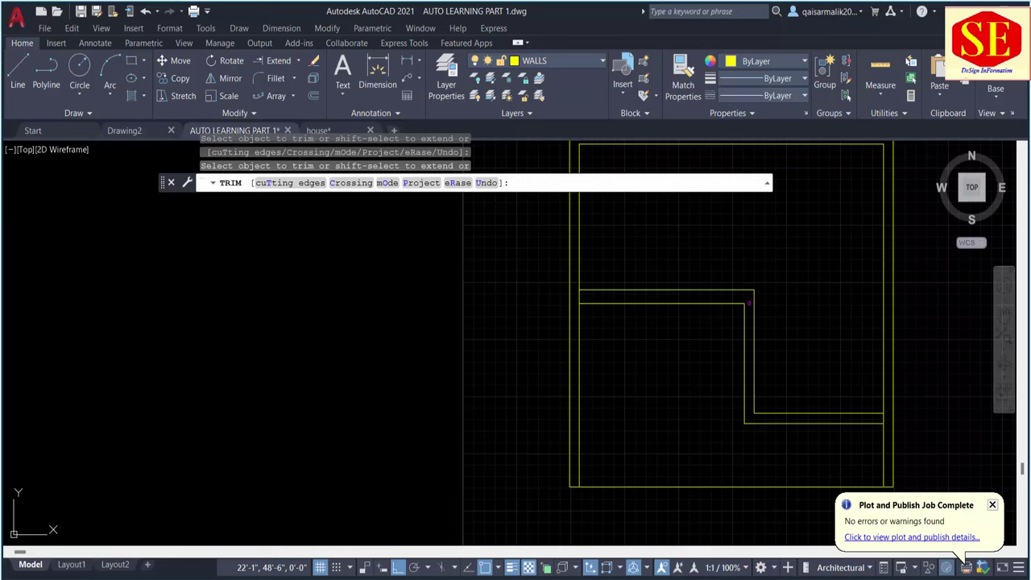
scroll(876, 418, up, 2)
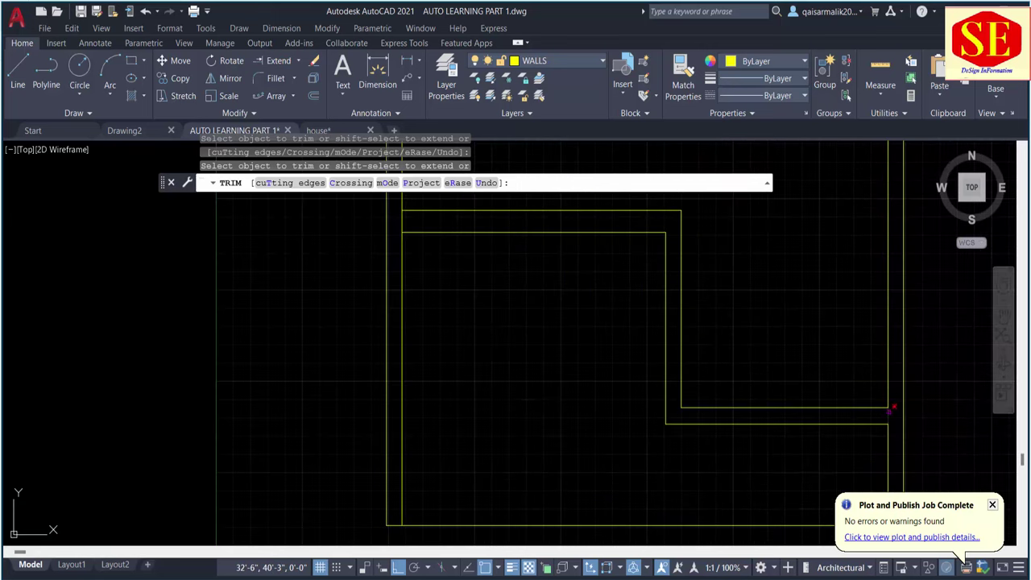
scroll(778, 342, down, 2)
scroll(775, 432, down, 2)
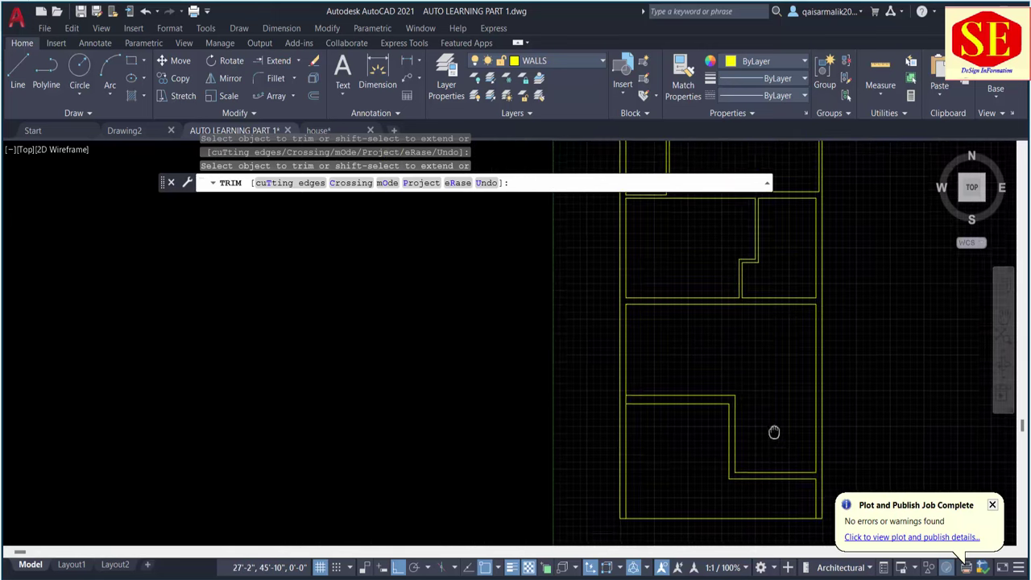
scroll(775, 432, down, 1)
key(Escape)
scroll(729, 354, down, 2)
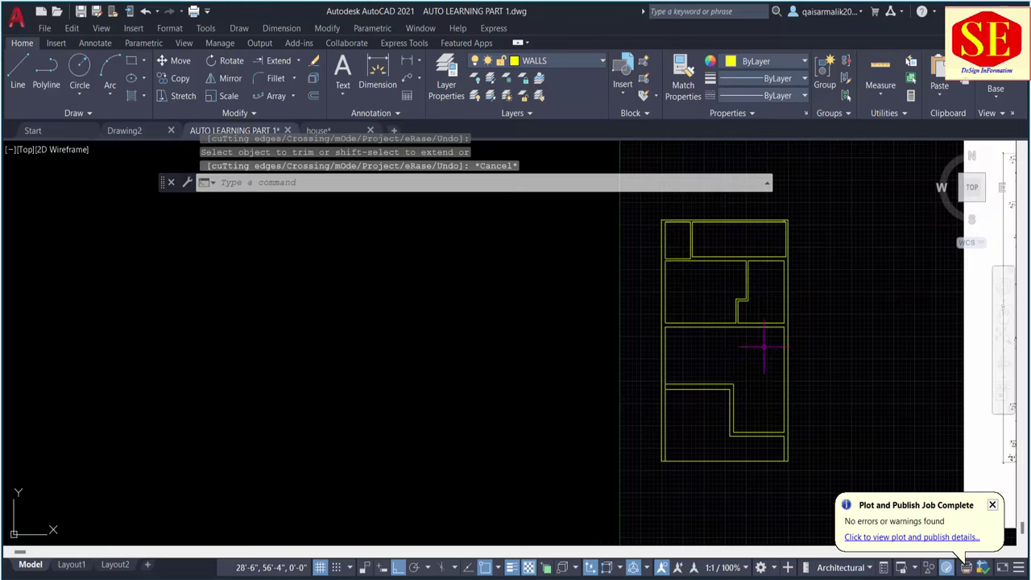
middle_drag(759, 345, 524, 346)
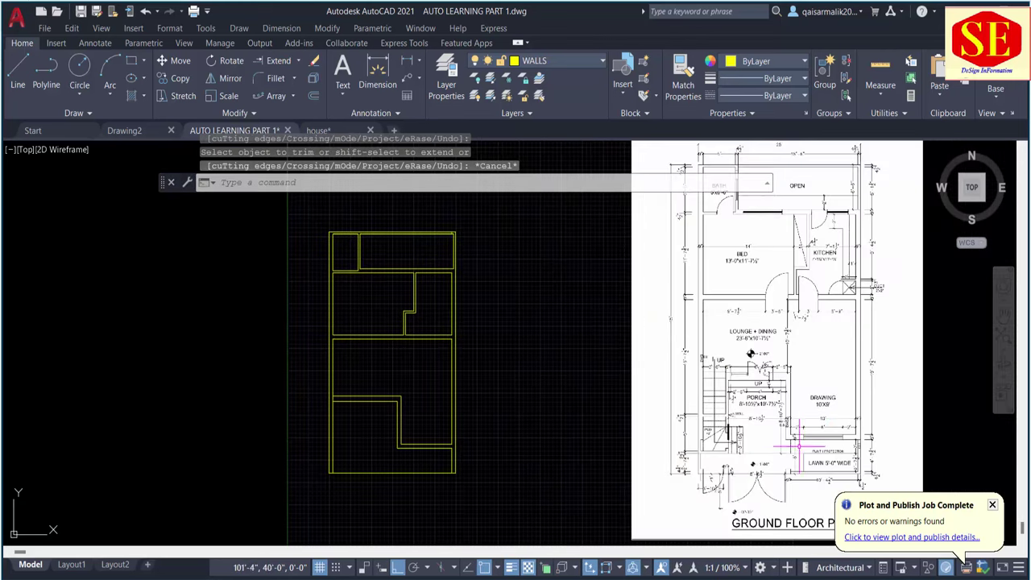
scroll(745, 368, up, 2)
scroll(724, 366, down, 2)
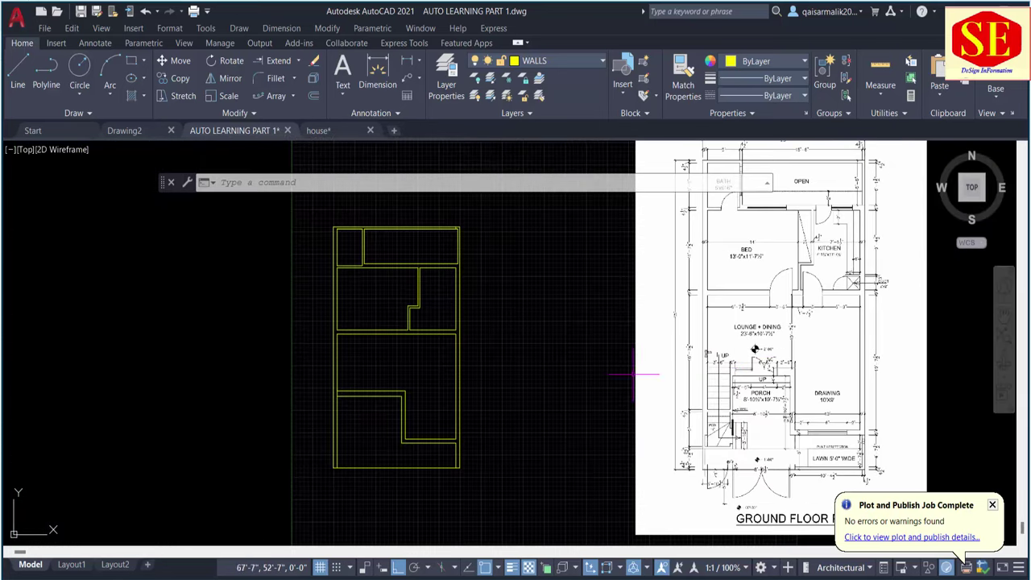
scroll(731, 369, up, 2)
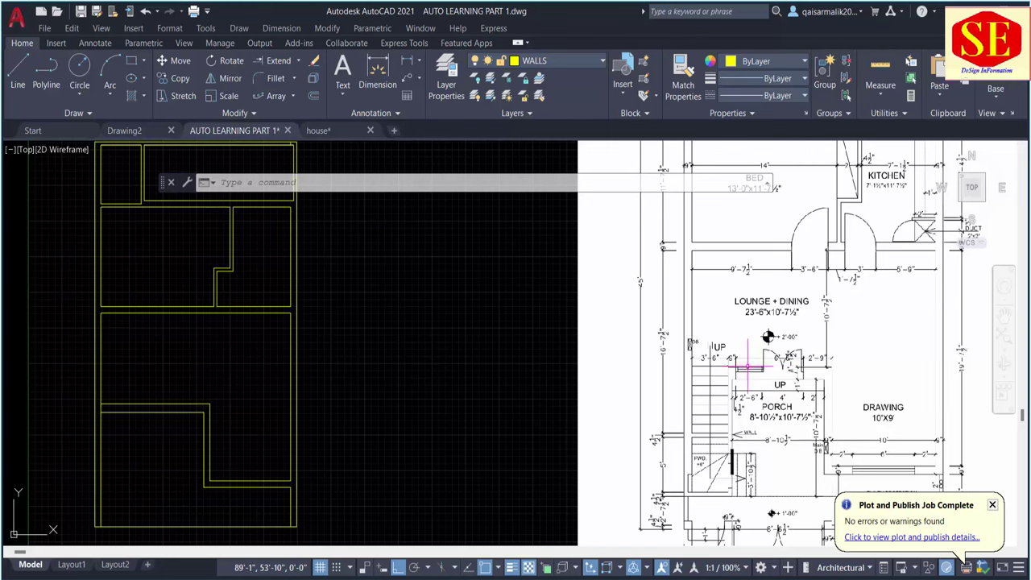
scroll(752, 374, up, 2)
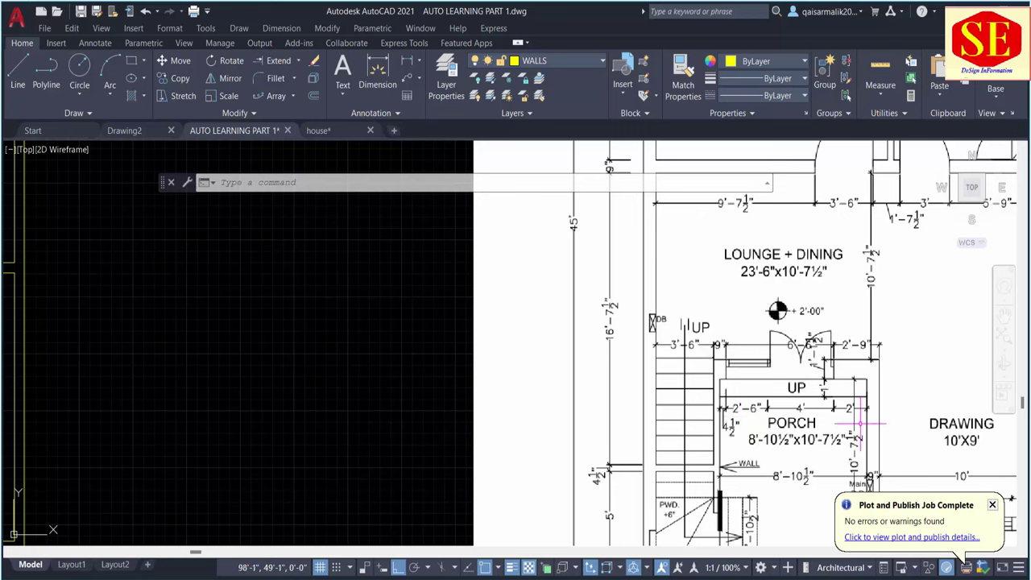
scroll(859, 422, down, 4)
scroll(862, 411, up, 2)
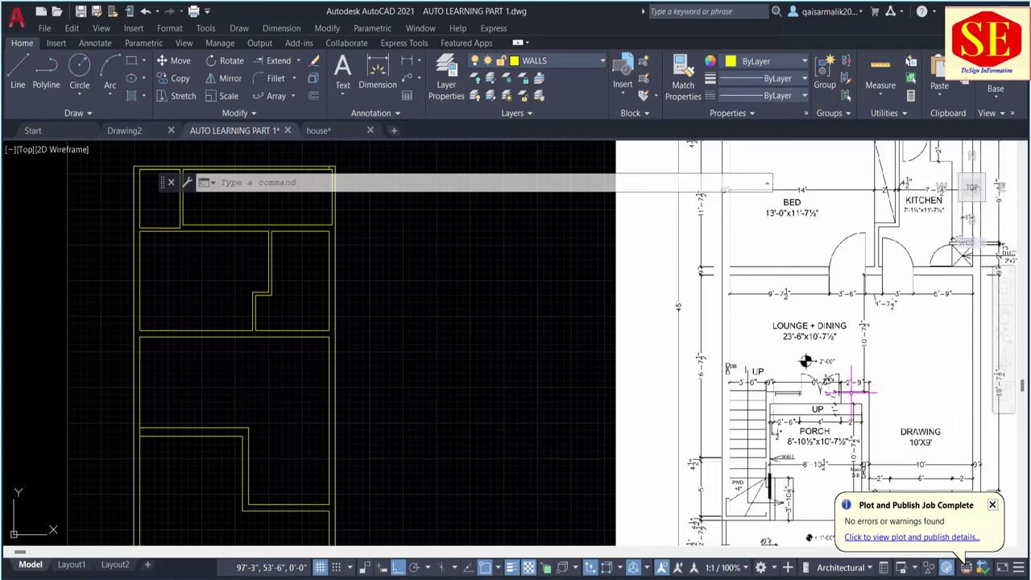
middle_drag(655, 395, 846, 366)
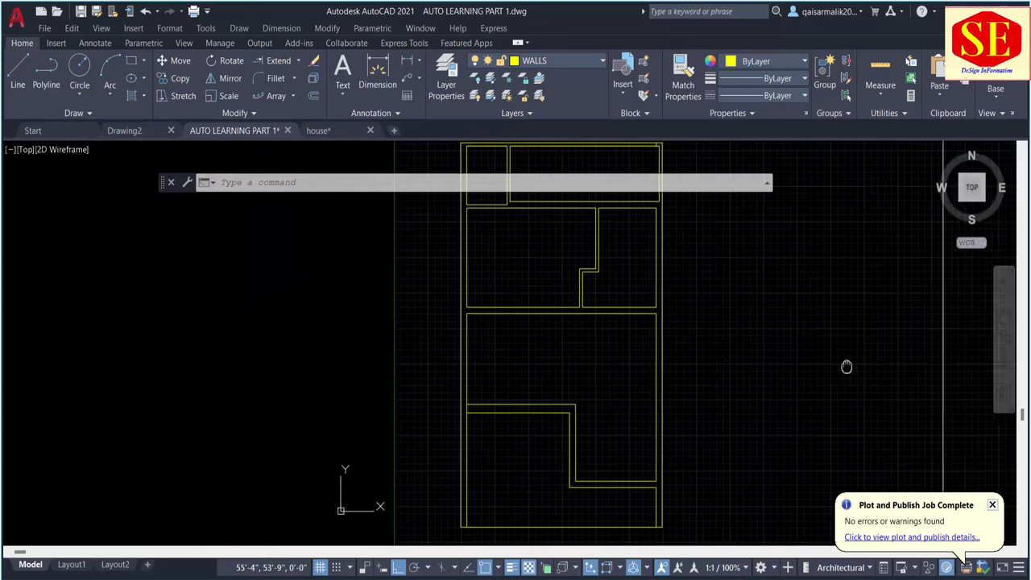
Offset the left outer wall line 3'6" into the lower room.
text(o)
key(Return)
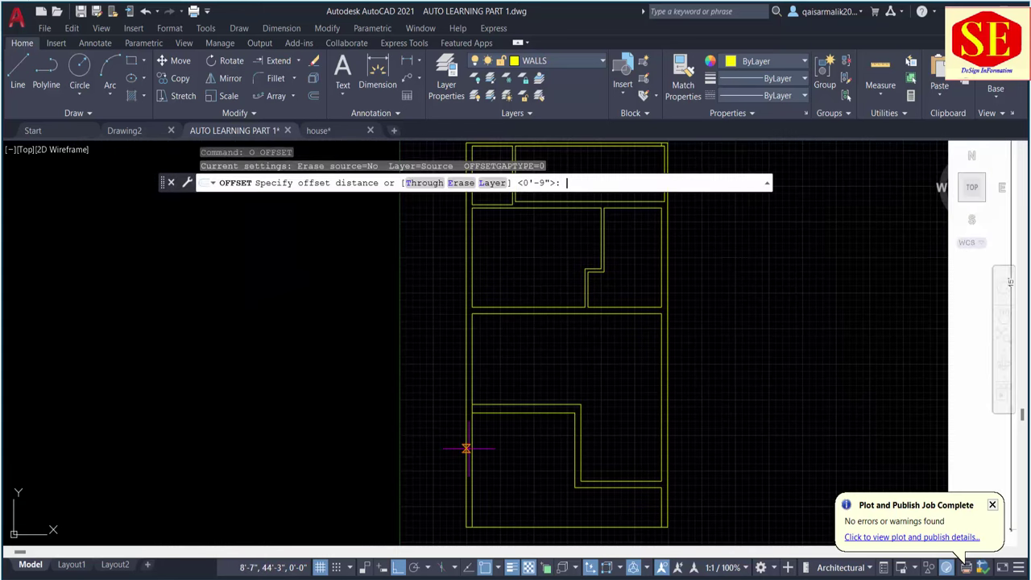
key(BackSpace)
text(3'6)
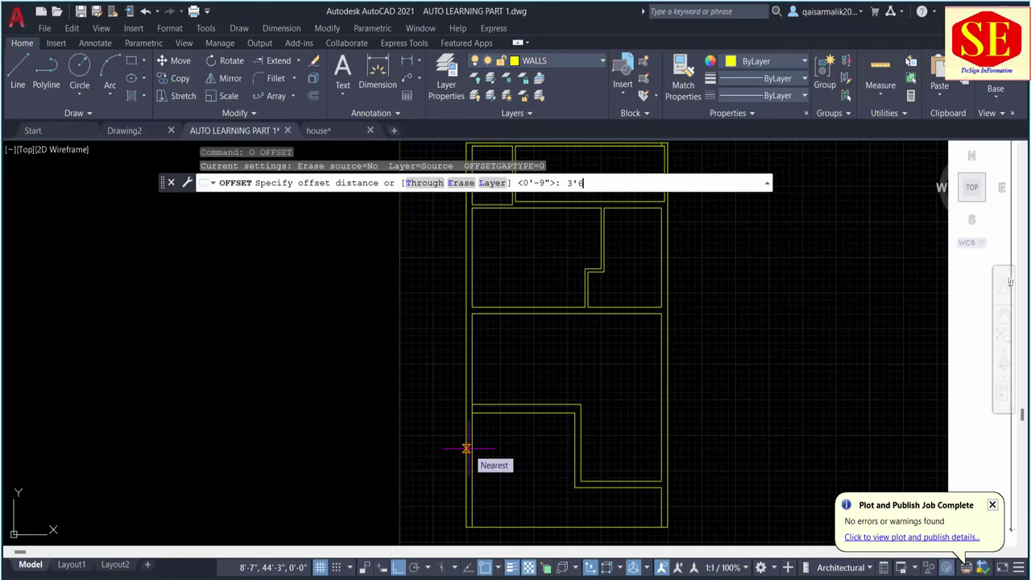
key(Return)
click(471, 447)
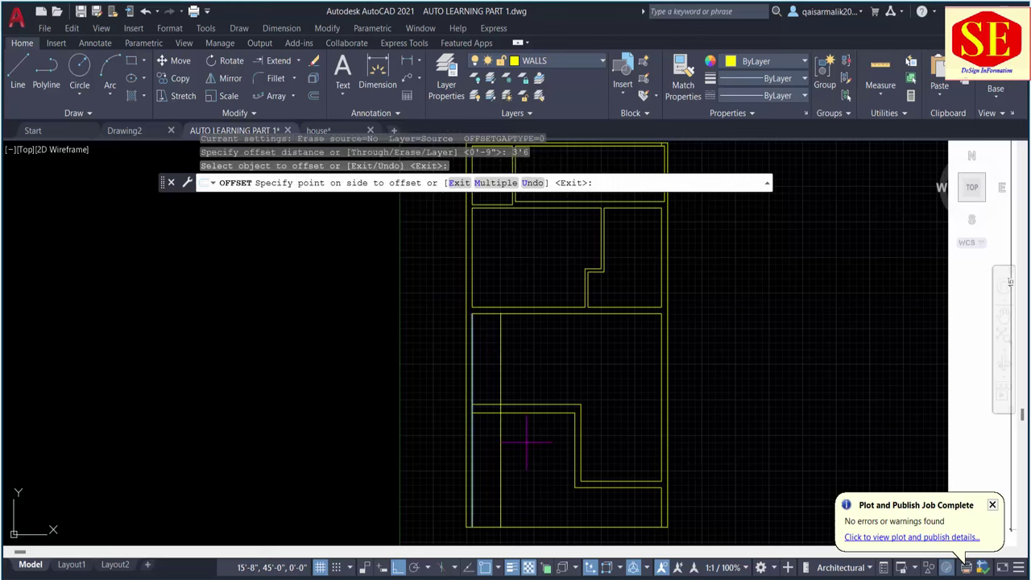
click(527, 441)
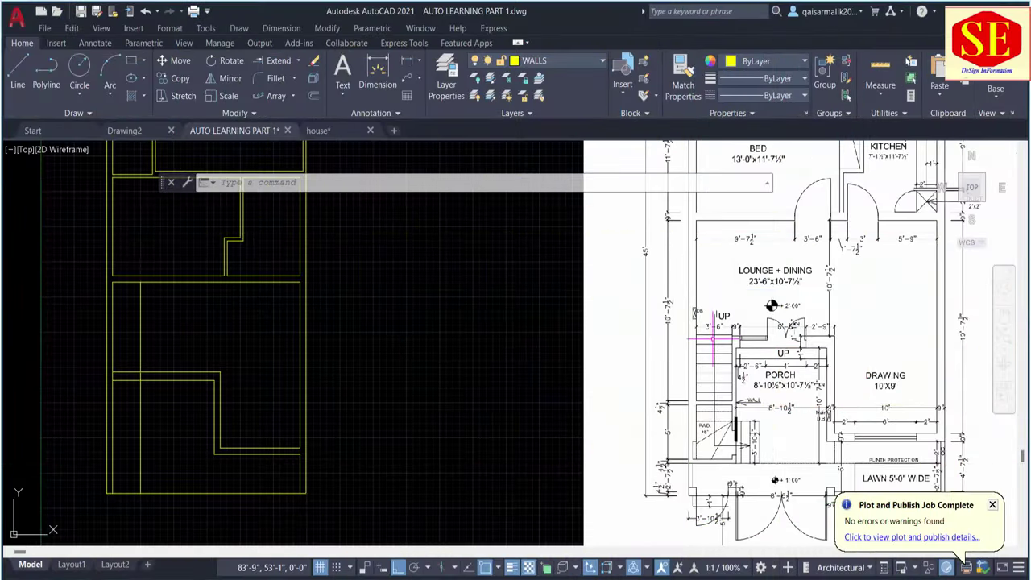
scroll(712, 338, up, 5)
scroll(745, 322, down, 5)
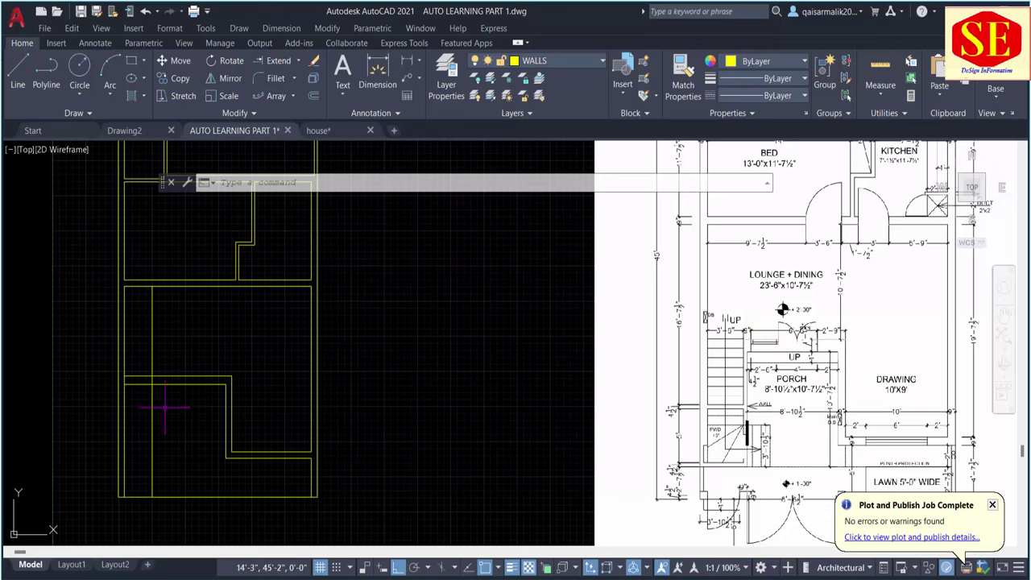
Thicken the new vertical inner wall with a 9 inch offset.
text(o)
key(Return)
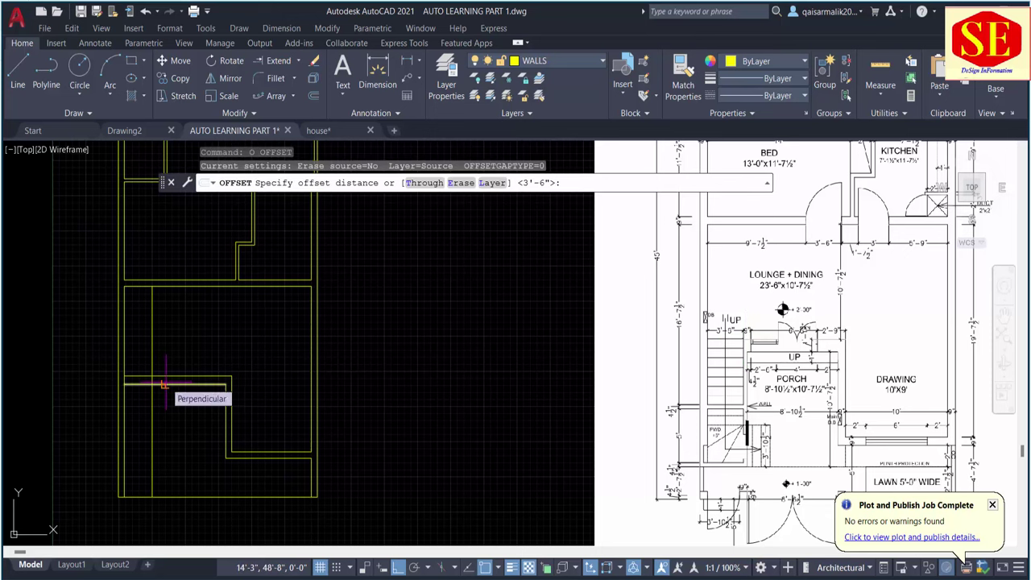
text(9)
key(Return)
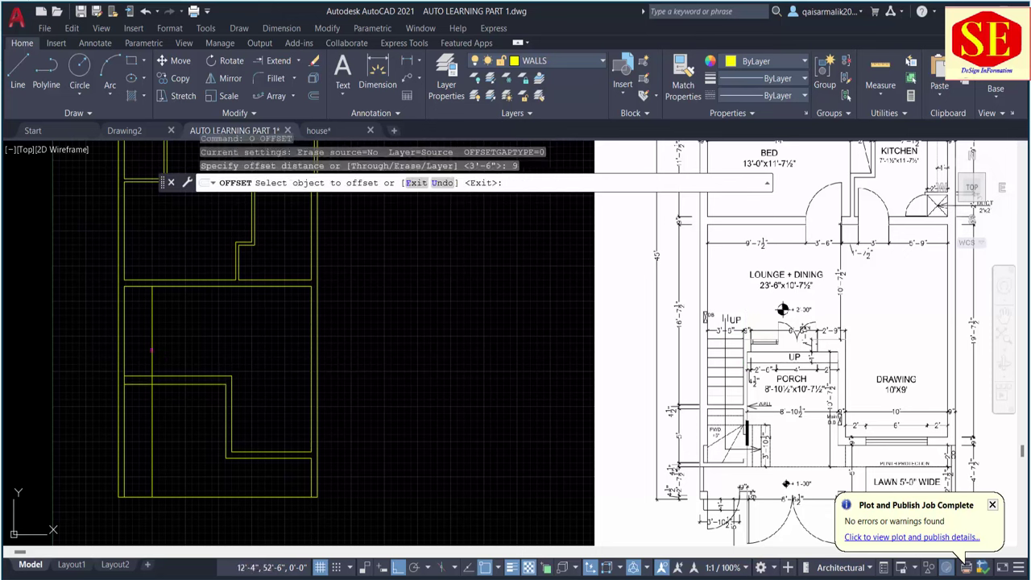
click(152, 351)
key(Escape)
scroll(751, 352, up, 2)
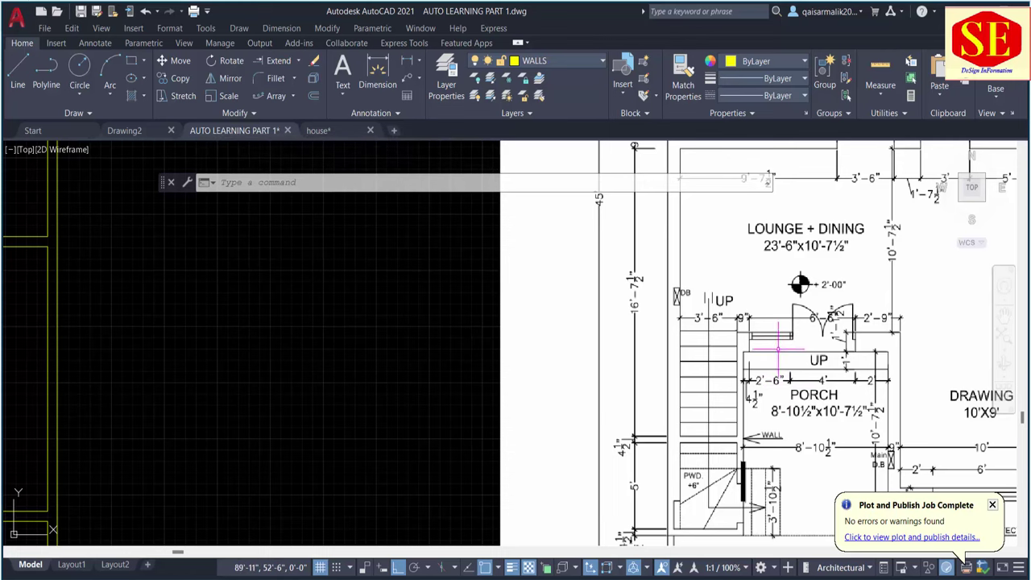
Offset the vertical wall line 2'6" to the right.
scroll(757, 352, down, 2)
middle_drag(177, 383, 253, 365)
text(o)
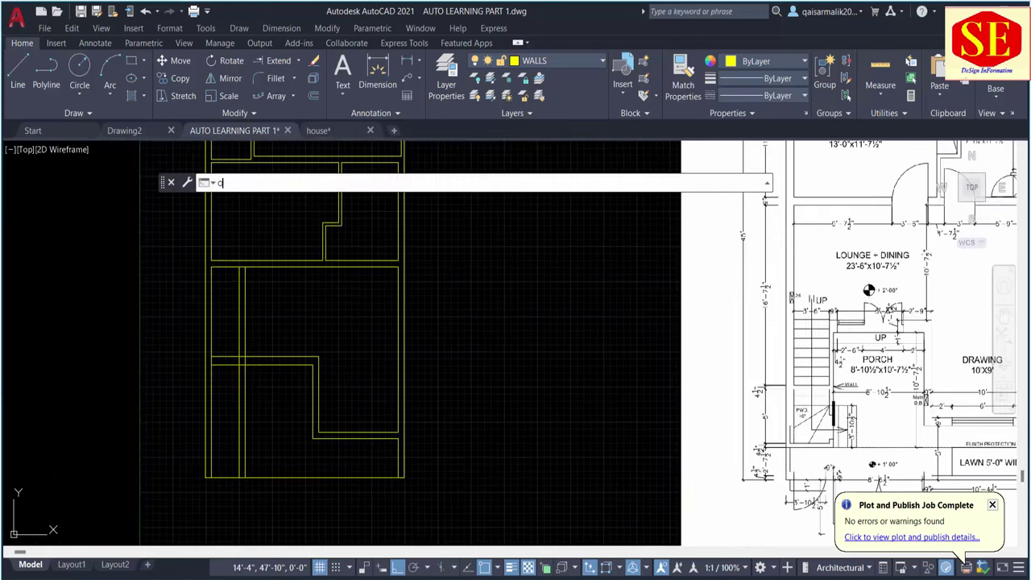
key(Return)
text(2'6")
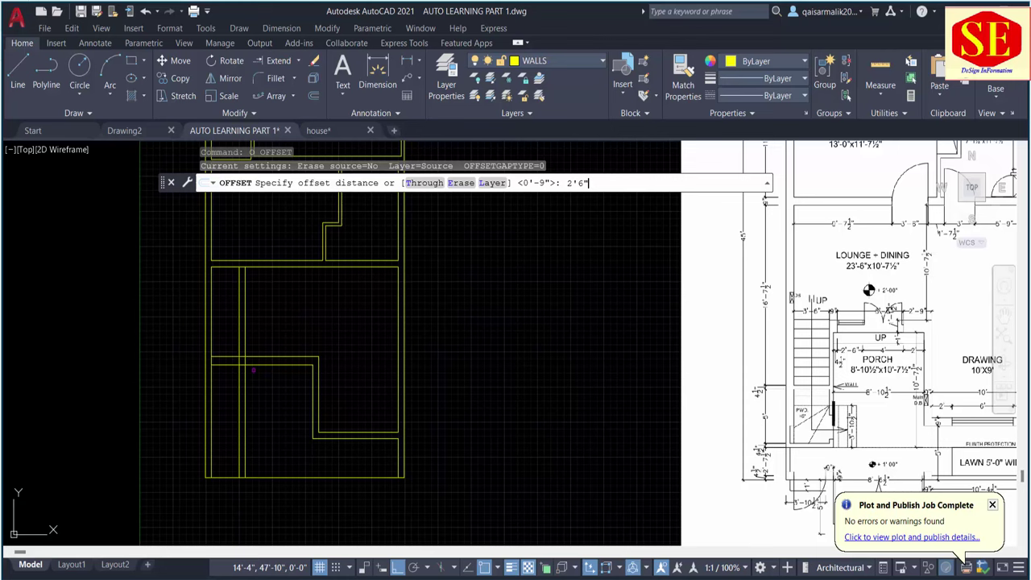
key(Return)
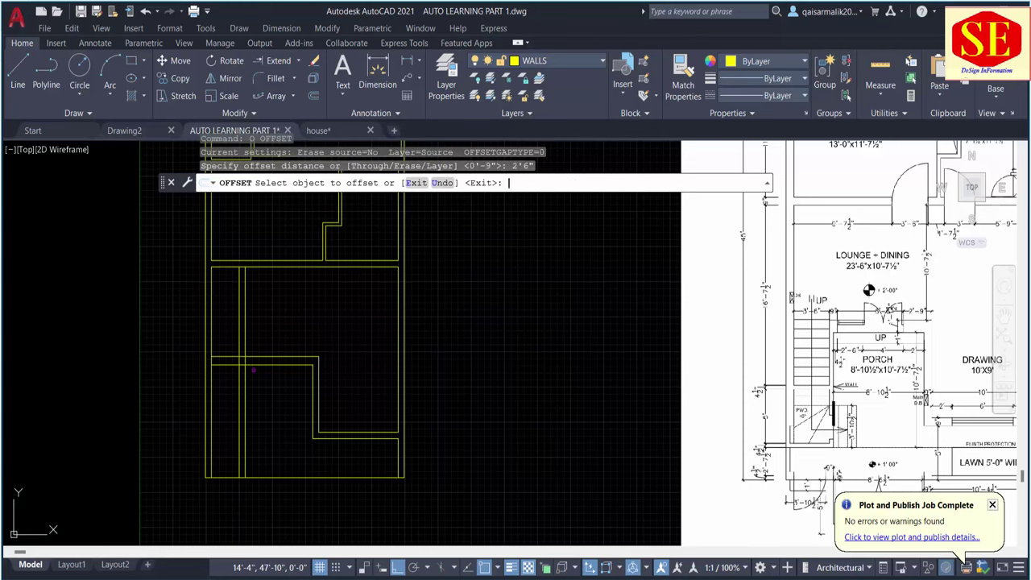
click(246, 337)
click(269, 343)
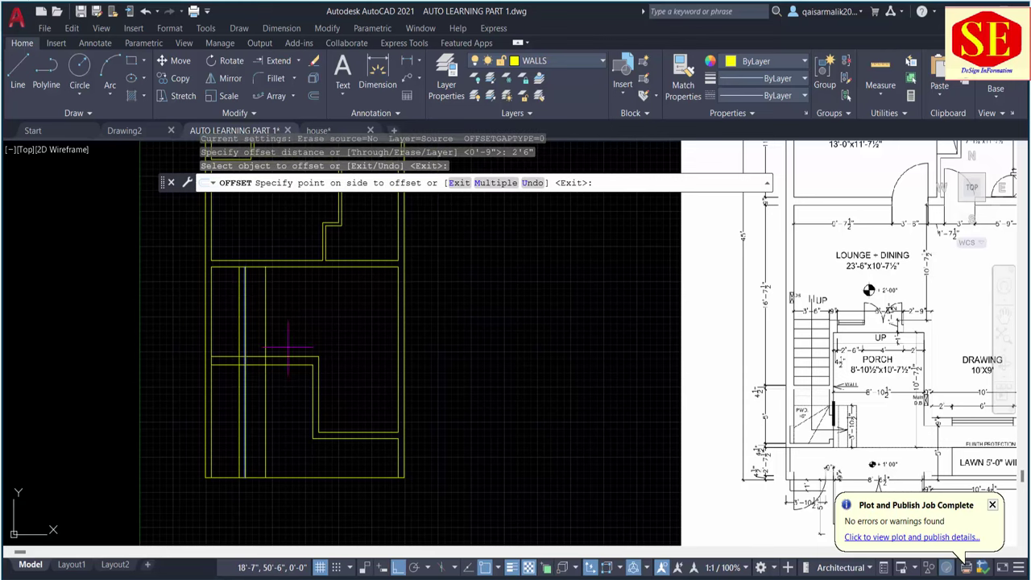
middle_drag(401, 377, 134, 409)
scroll(600, 349, up, 2)
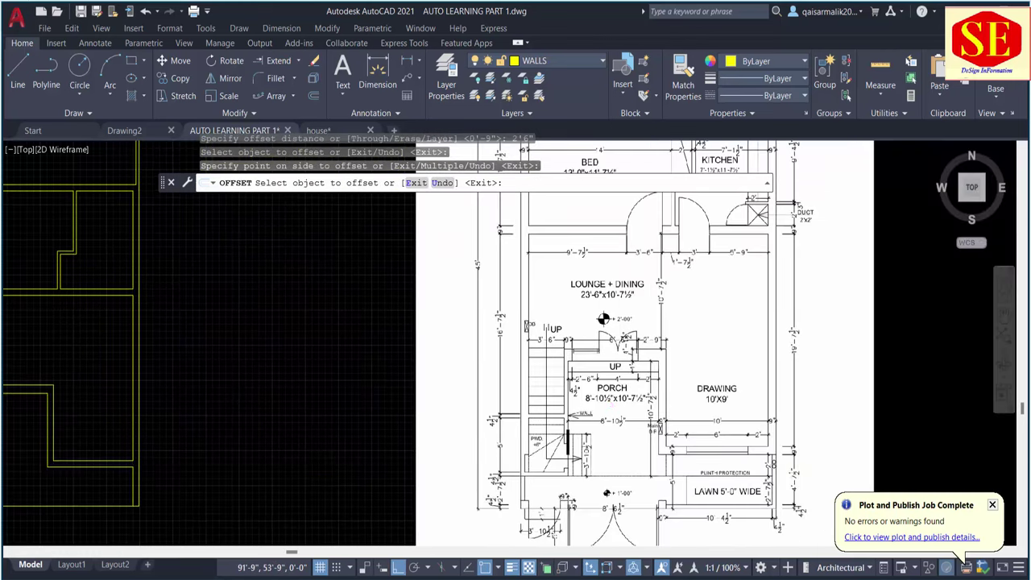
key(Escape)
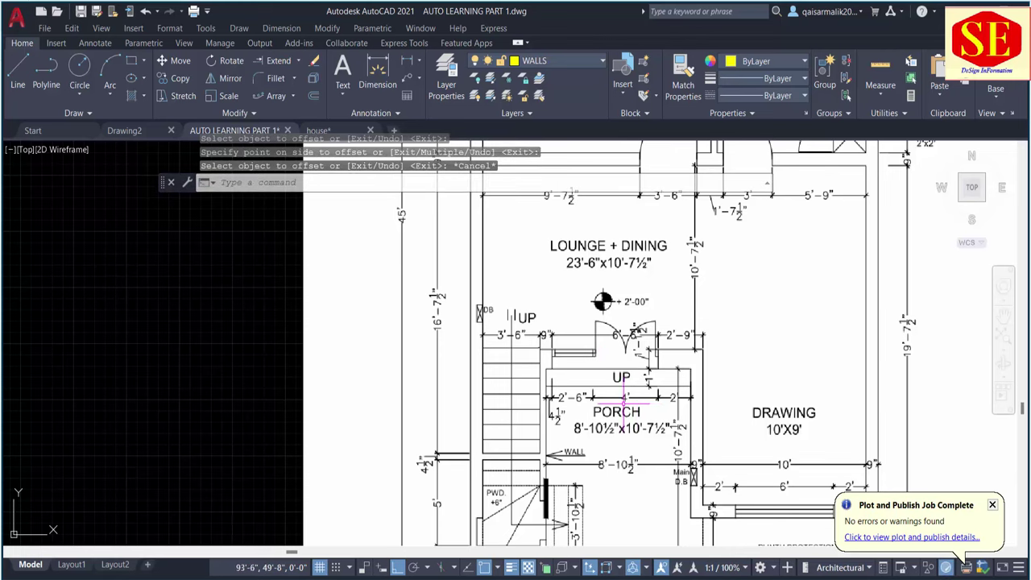
Offset the next vertical line 4' to the right, then compare the plan with the reference.
scroll(640, 387, down, 5)
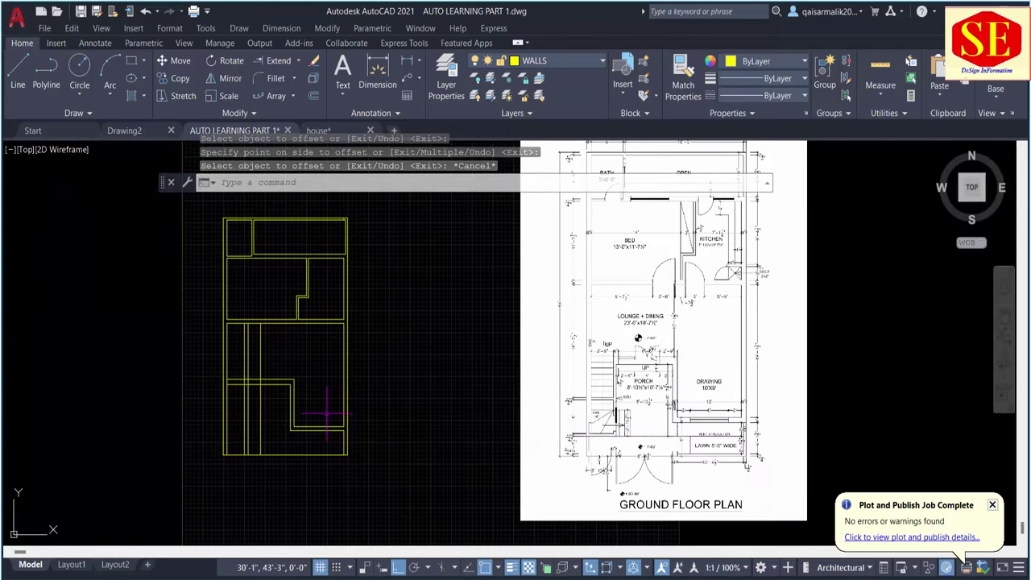
scroll(267, 431, up, 3)
text(o)
key(Return)
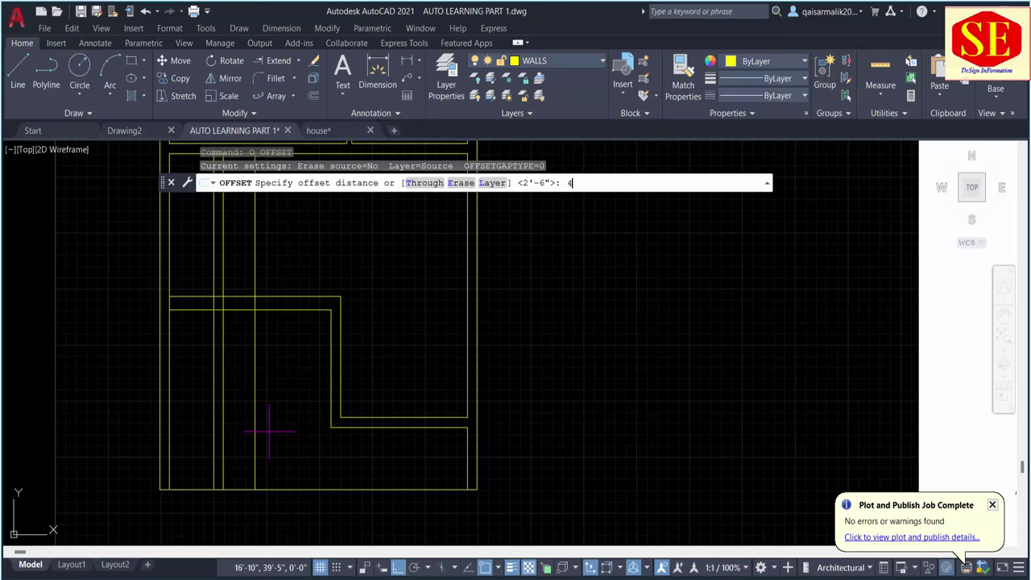
text(')
key(Return)
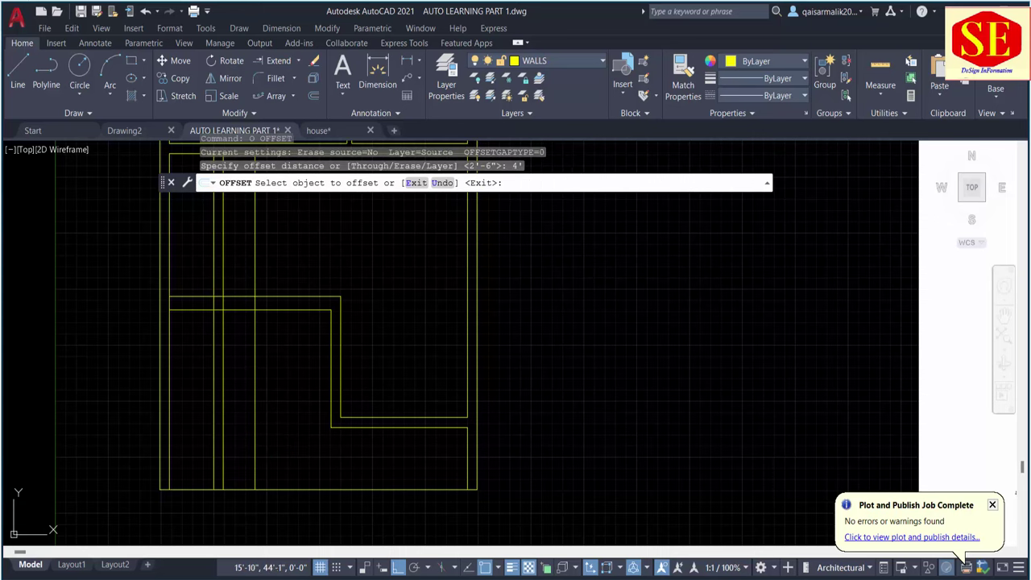
click(331, 355)
click(338, 292)
key(Escape)
middle_drag(459, 334, 554, 374)
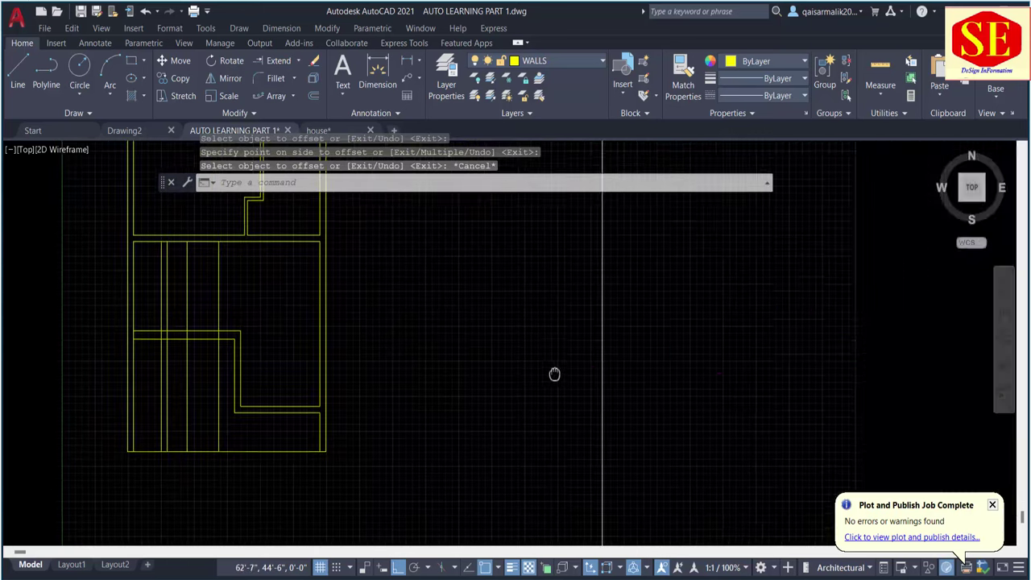
scroll(554, 374, up, 1)
scroll(813, 302, up, 2)
scroll(813, 302, up, 1)
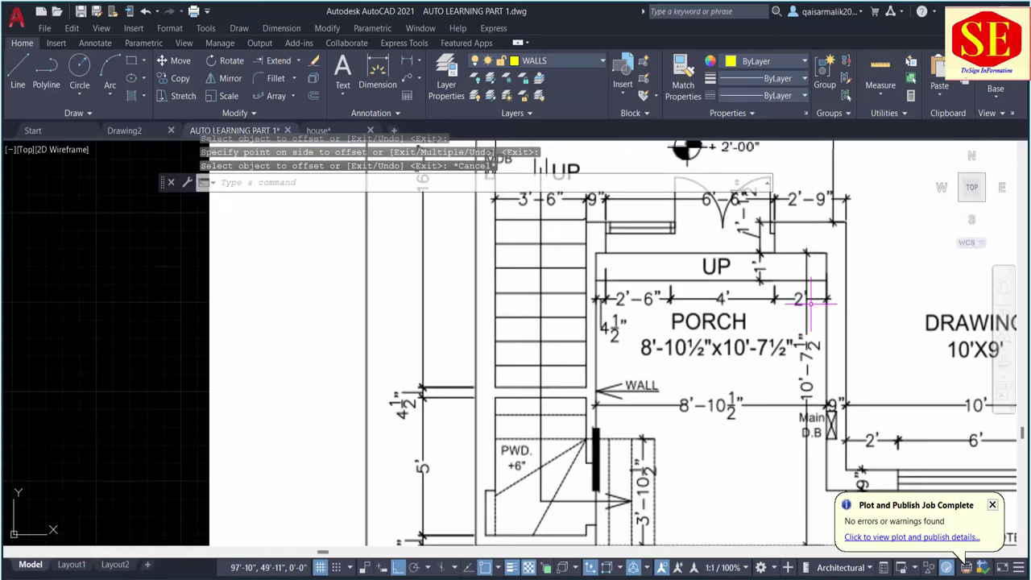
scroll(814, 302, down, 3)
middle_drag(241, 418, 269, 341)
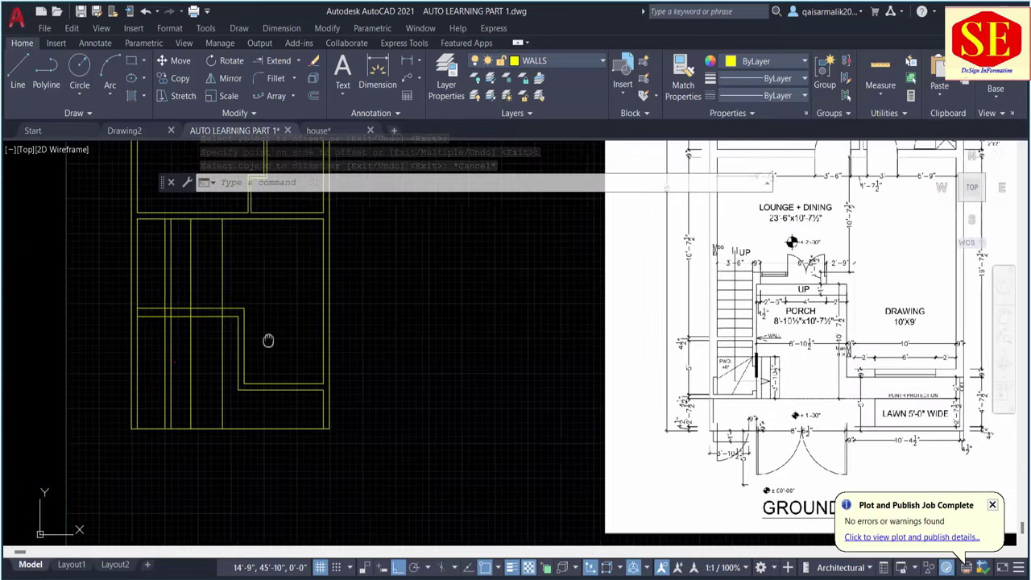
scroll(332, 323, up, 1)
scroll(332, 323, up, 2)
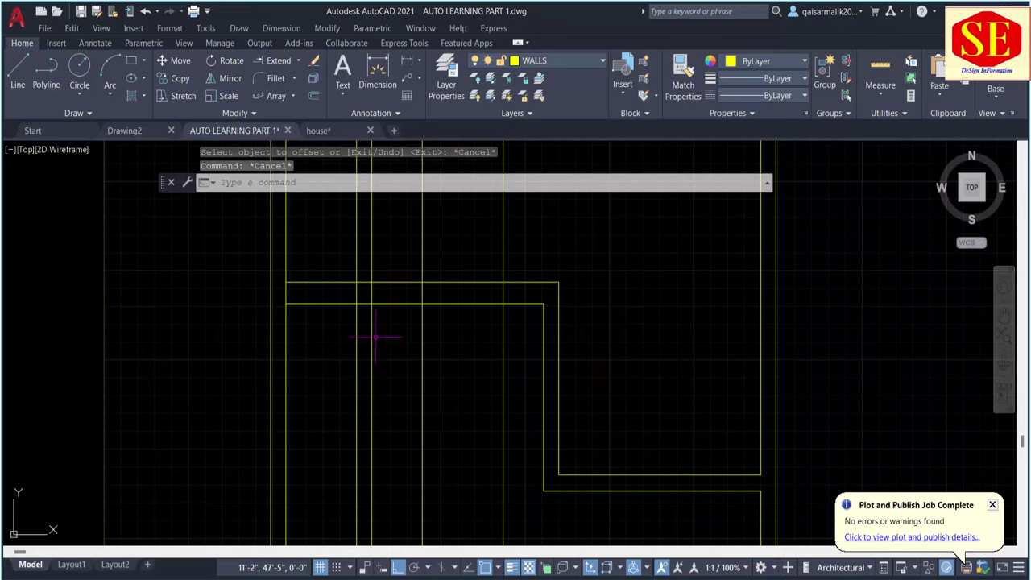
scroll(375, 336, down, 2)
Trim the surplus vertical lines below the cross wall using two fence selections.
text(tr)
key(Return)
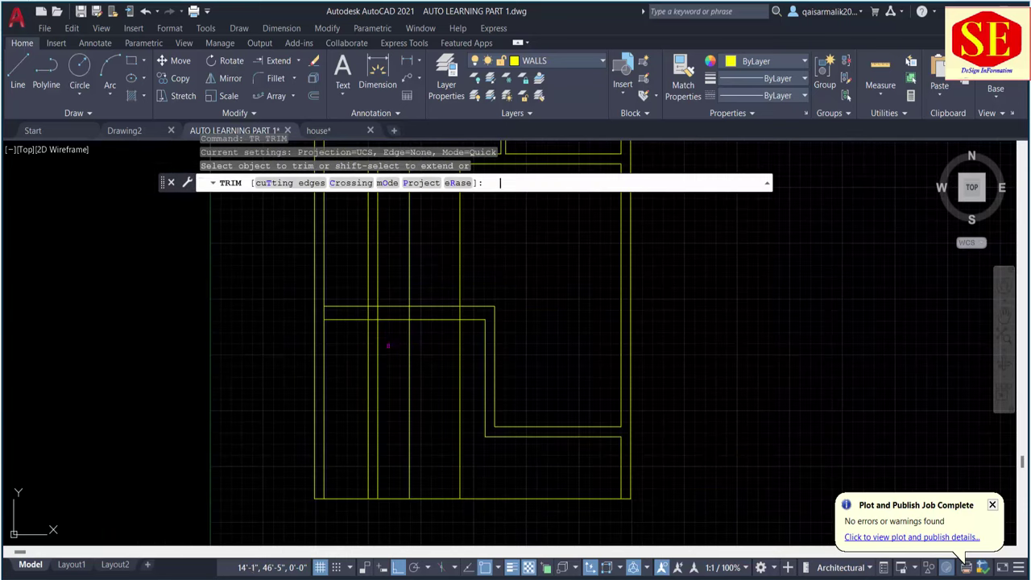
click(474, 254)
click(354, 259)
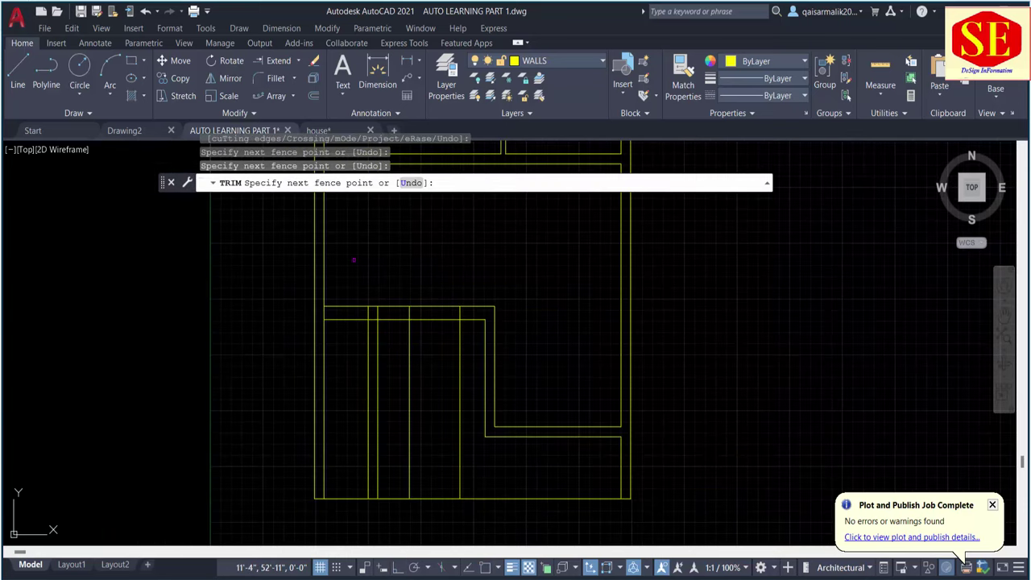
key(Return)
click(487, 362)
click(400, 354)
key(Return)
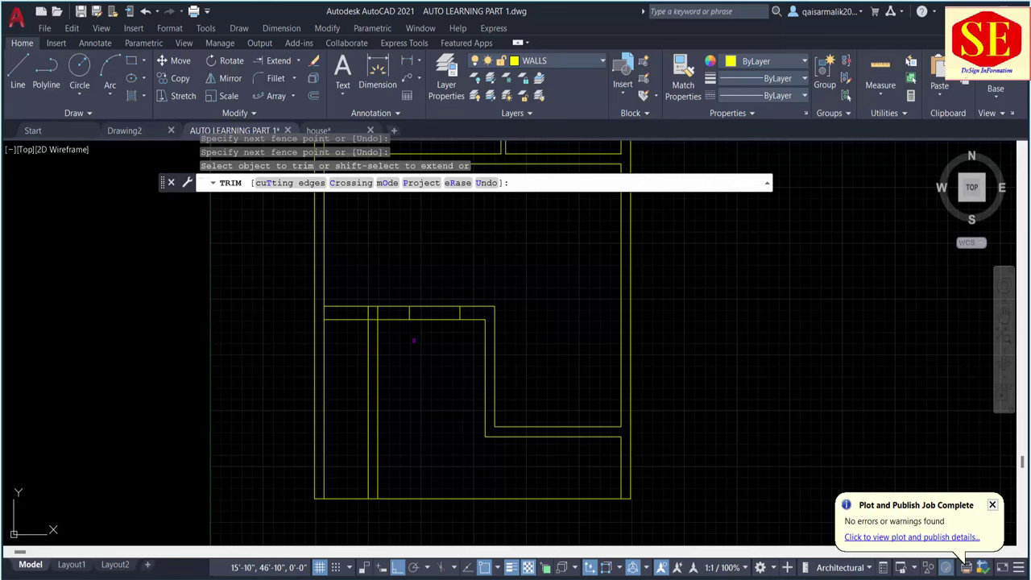
Cut the cross-wall segment out to open a doorway.
click(435, 320)
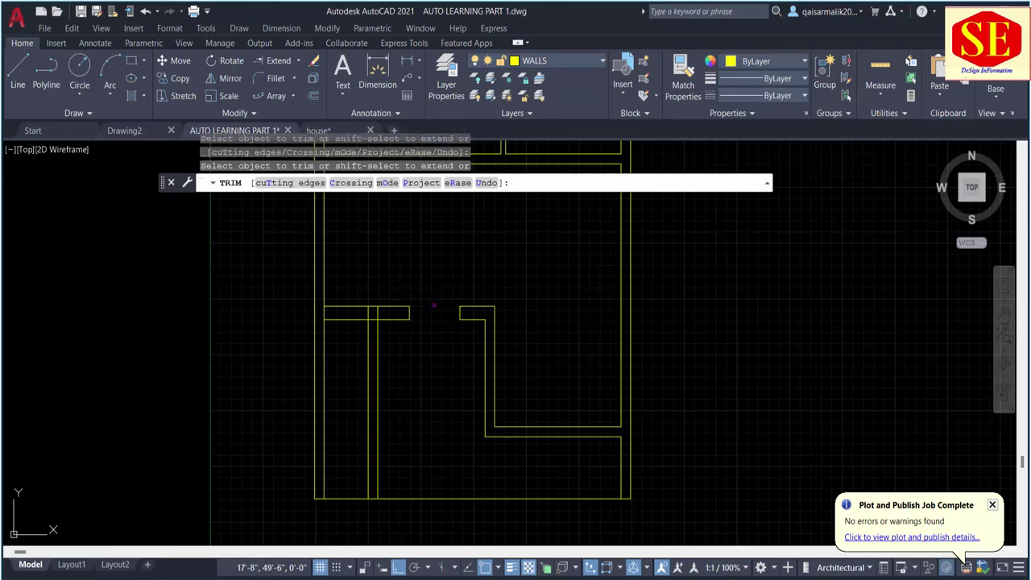
key(Escape)
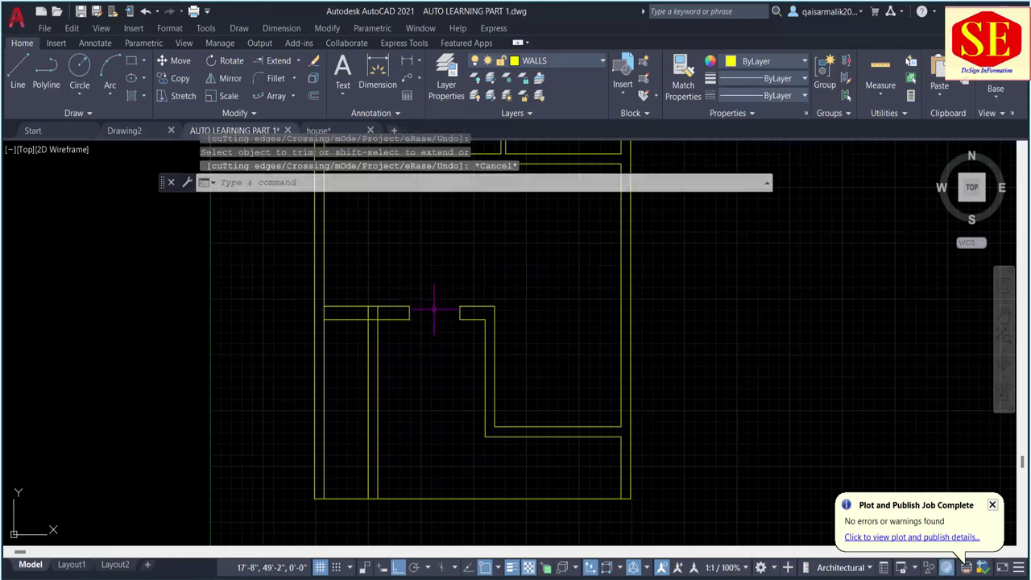
text(TR)
key(Return)
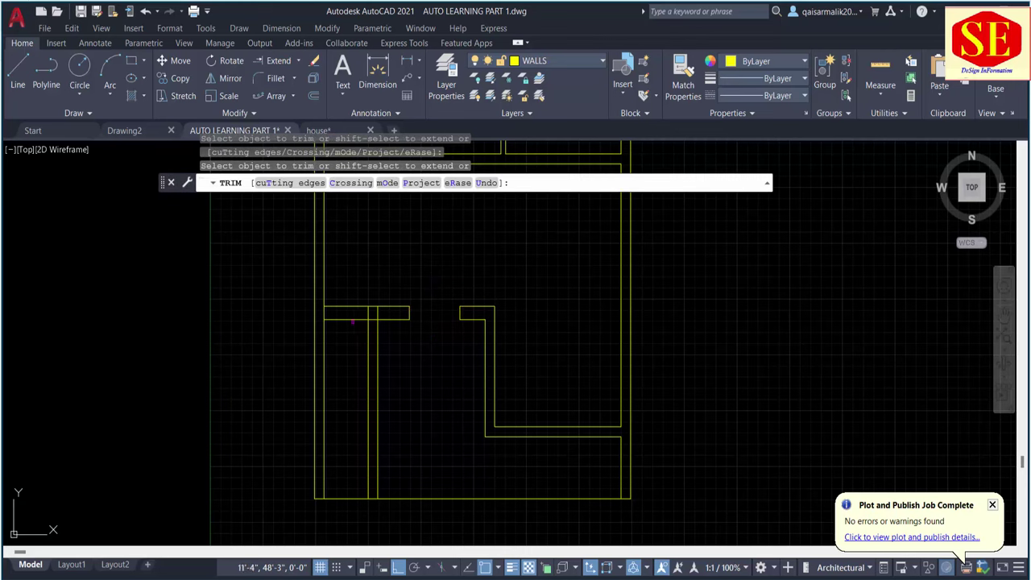
End the trim and zoom between the reference image and the porch walls to compare them.
scroll(355, 321, up, 4)
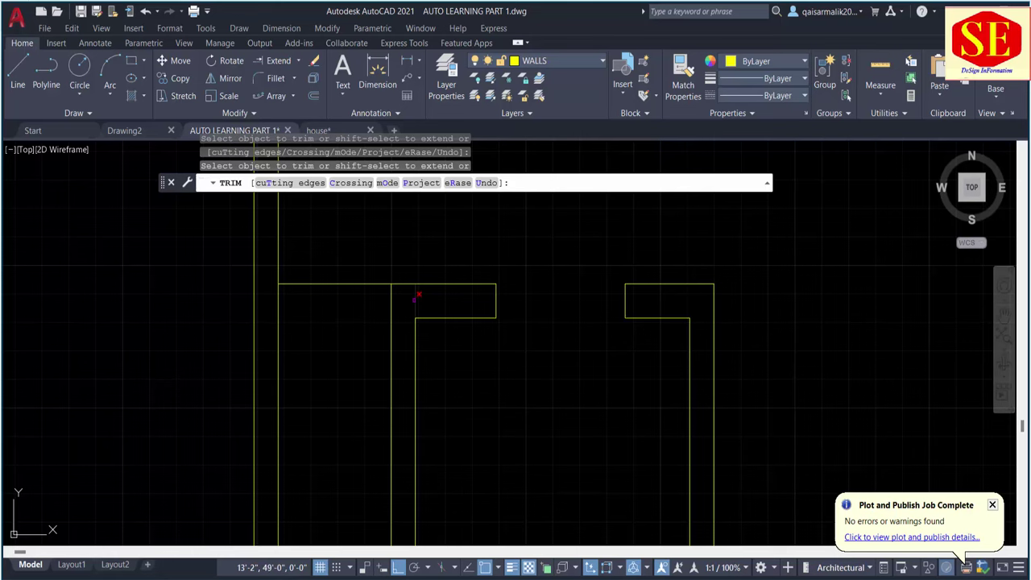
scroll(414, 299, down, 2)
scroll(414, 299, down, 2)
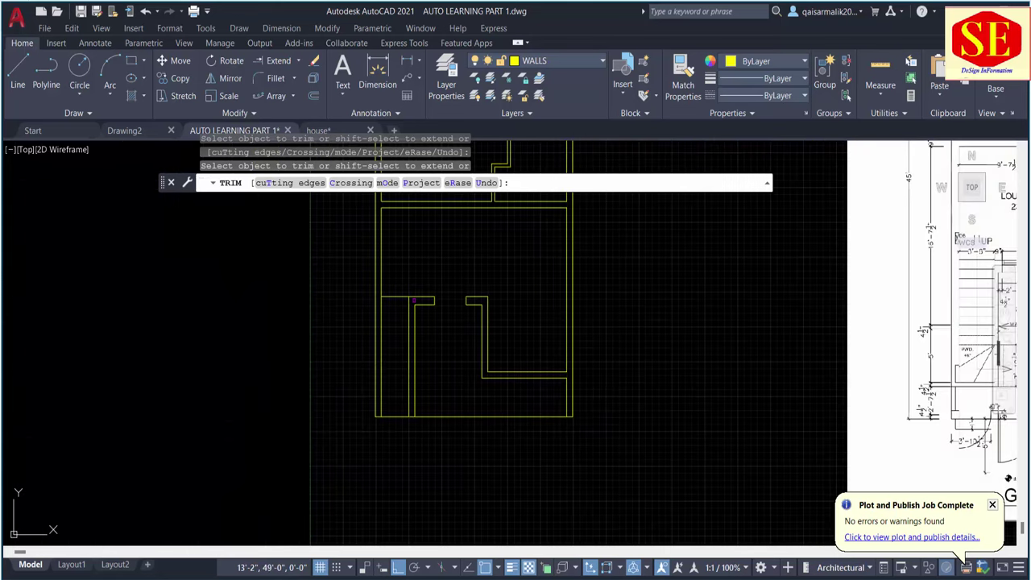
key(Escape)
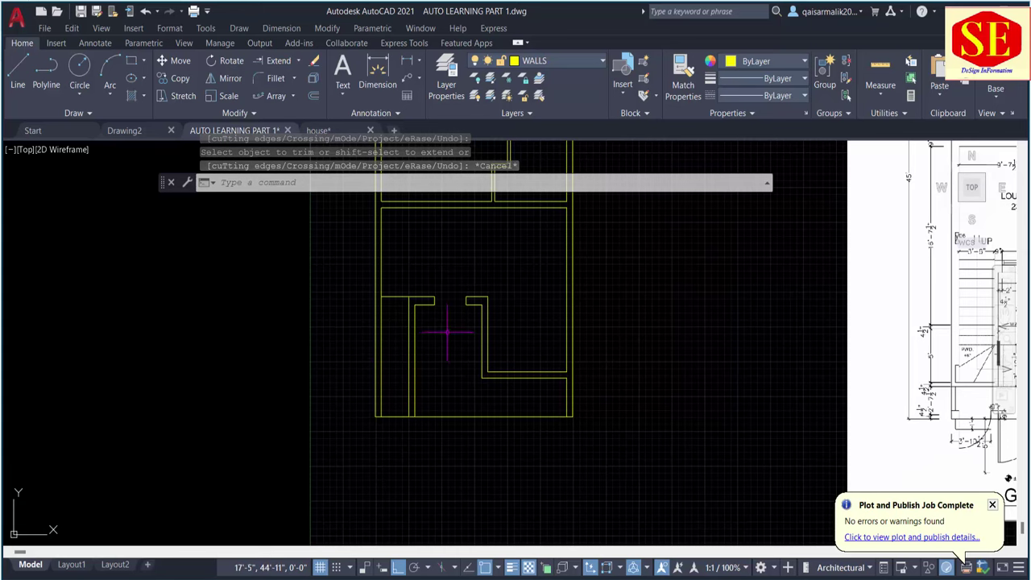
middle_drag(437, 316, 240, 364)
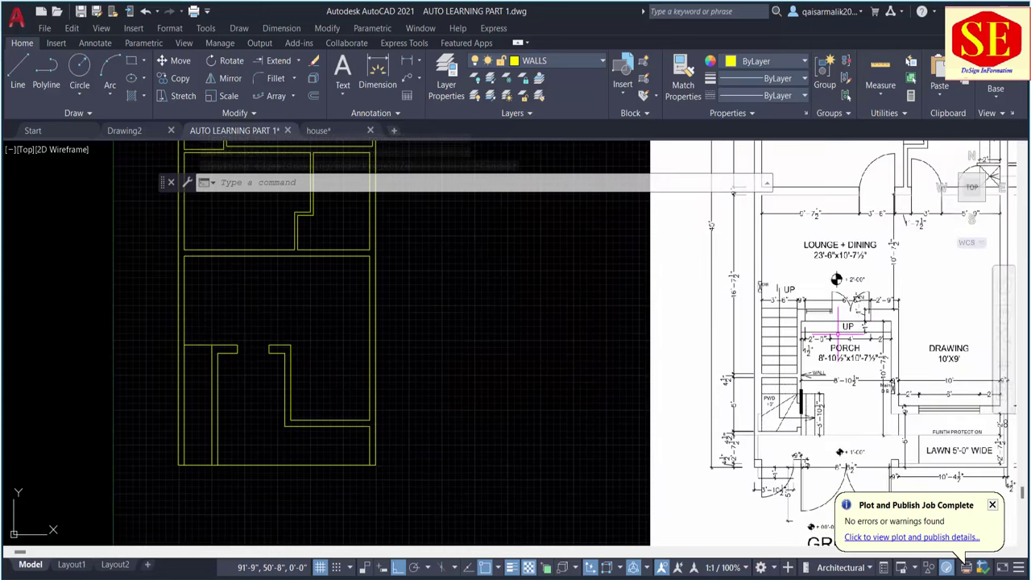
scroll(827, 347, up, 2)
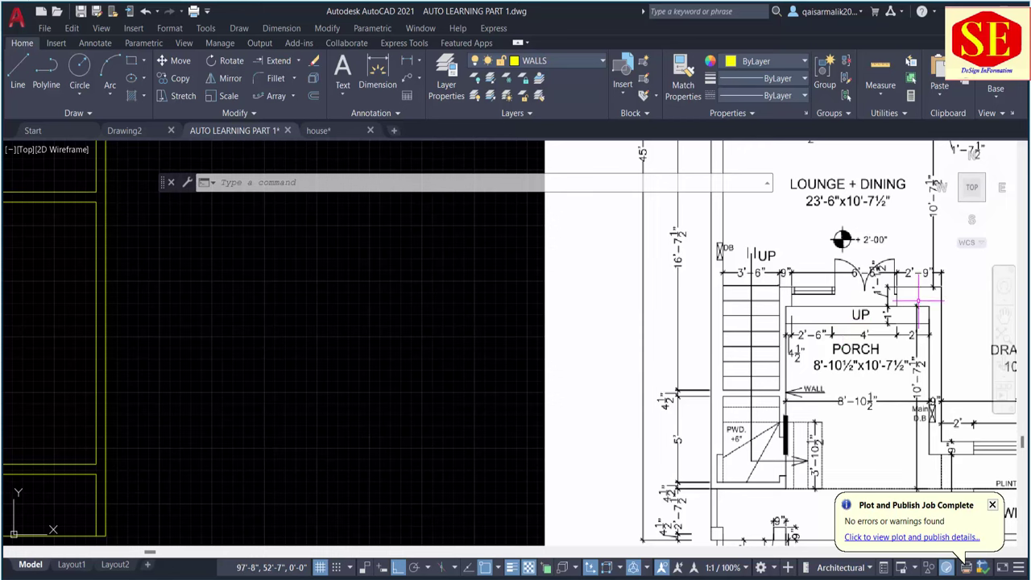
scroll(889, 283, up, 1)
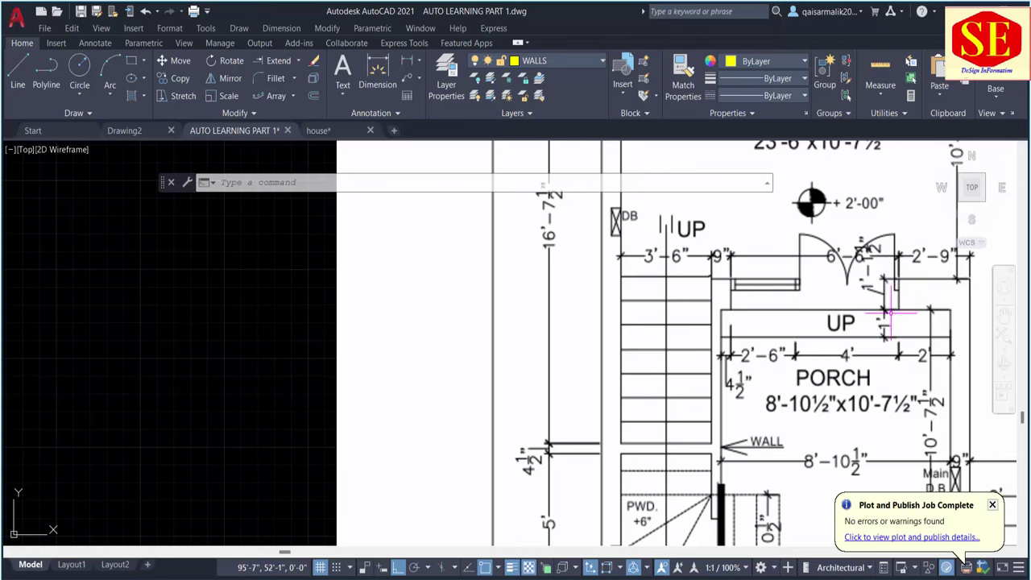
scroll(889, 283, down, 4)
scroll(299, 322, up, 2)
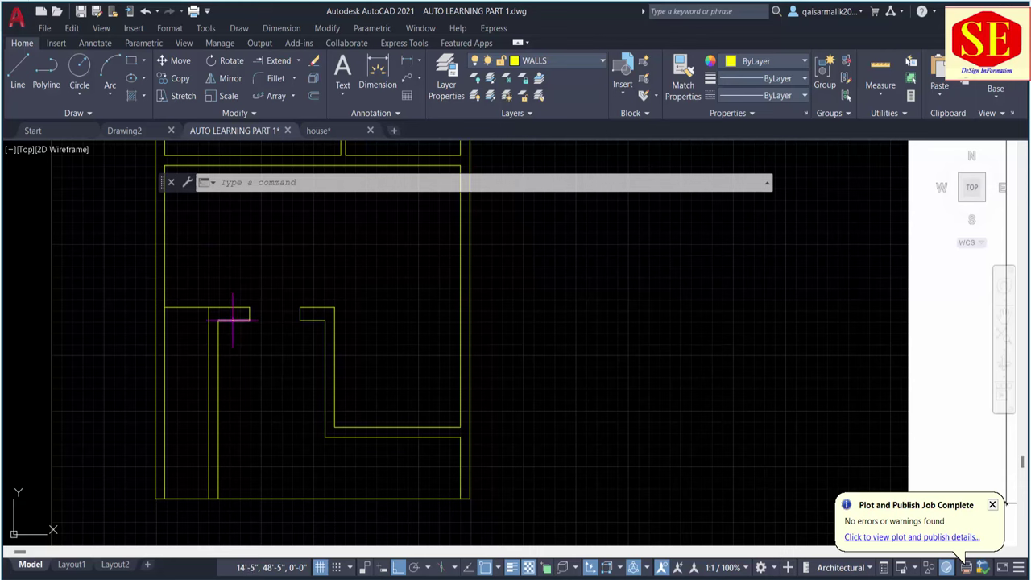
Measure between the two wall corners with DIMLINEAR, cancel it, and compare with the reference.
click(378, 71)
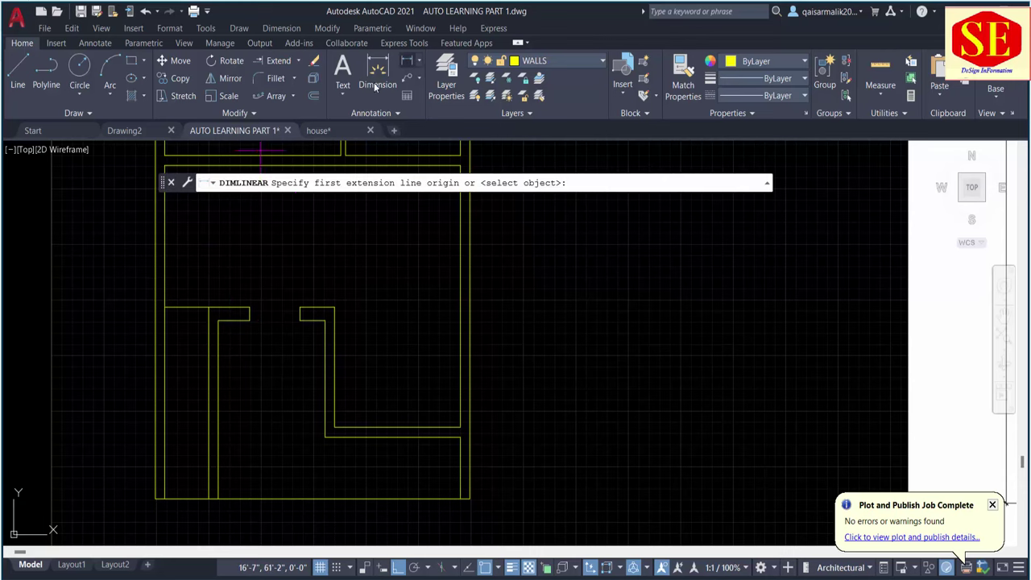
scroll(256, 306, up, 2)
click(244, 306)
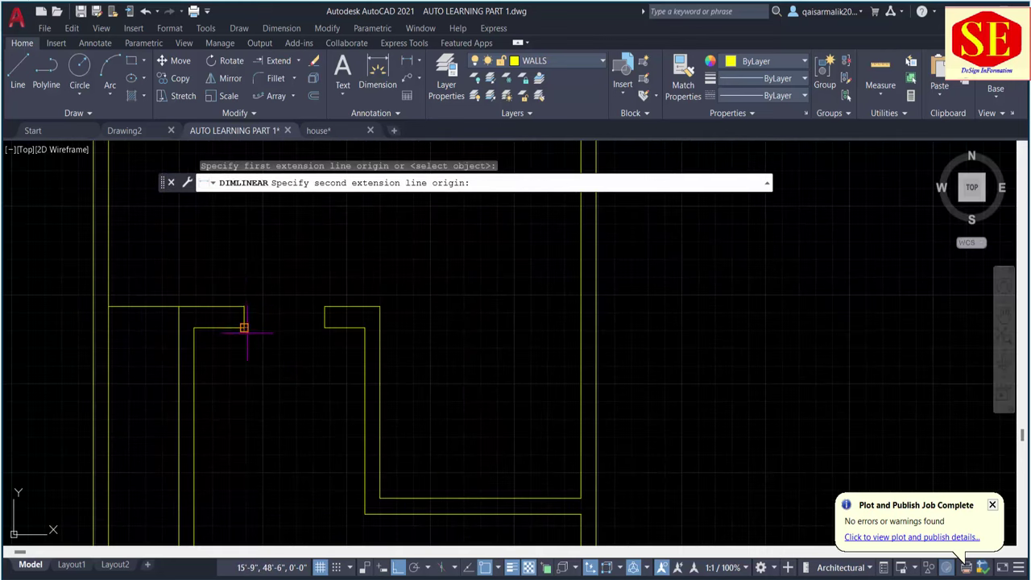
click(244, 328)
key(Escape)
scroll(265, 314, down, 3)
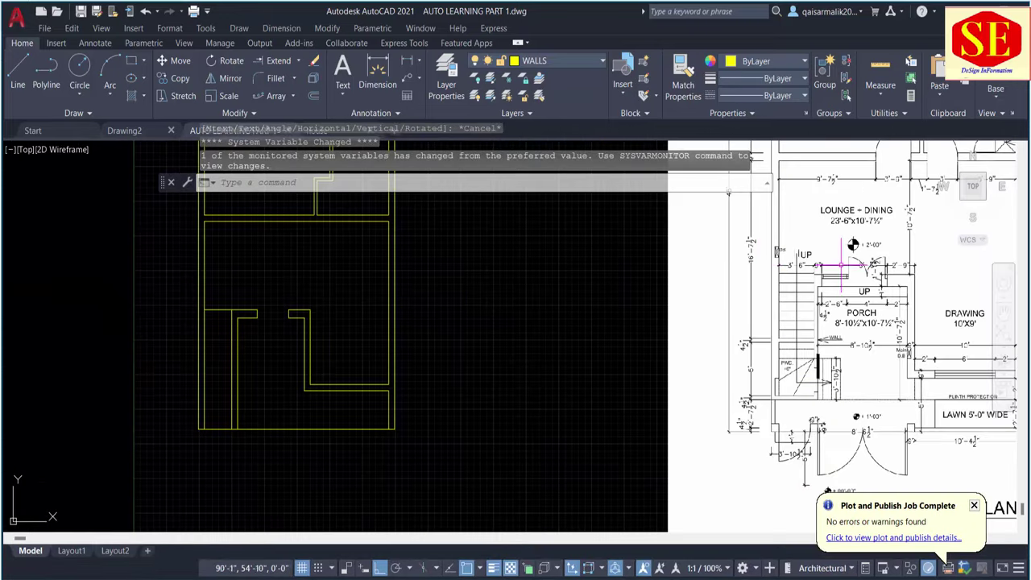
scroll(854, 270, up, 2)
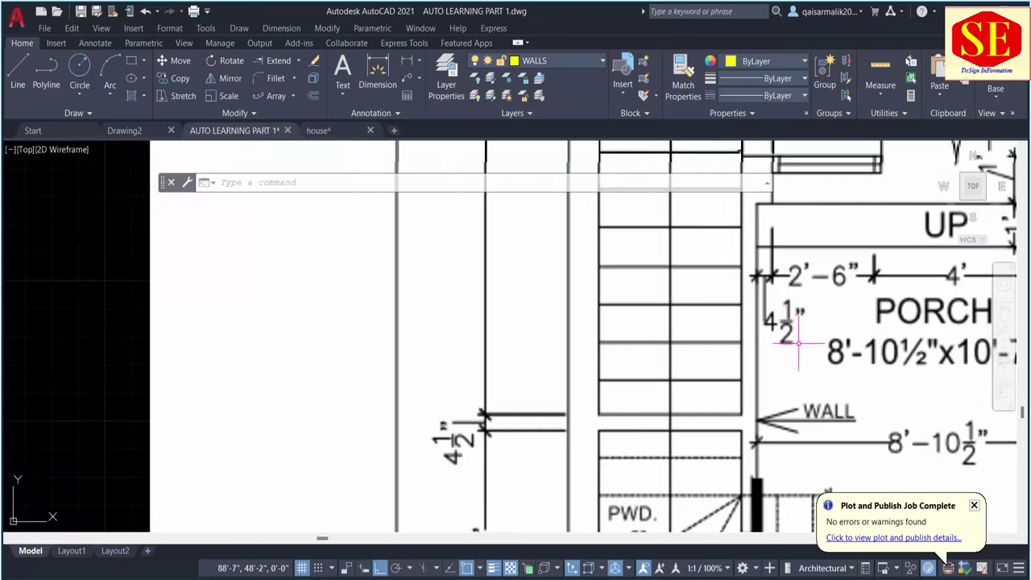
scroll(797, 343, up, 4)
scroll(785, 318, down, 5)
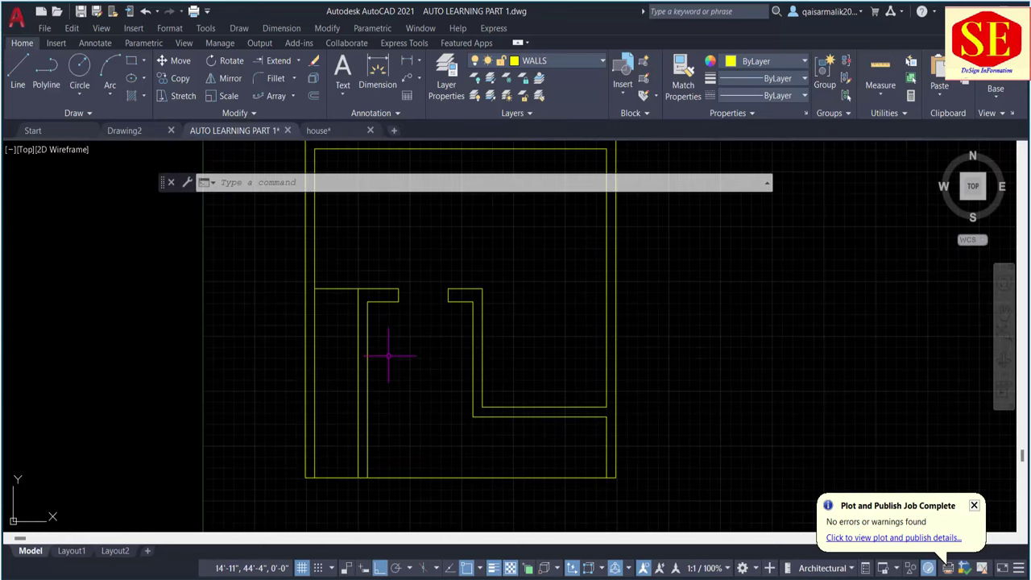
Offset the inner wall line left of the porch 4.5 inward.
text(o)
key(Return)
text(4.5)
key(Return)
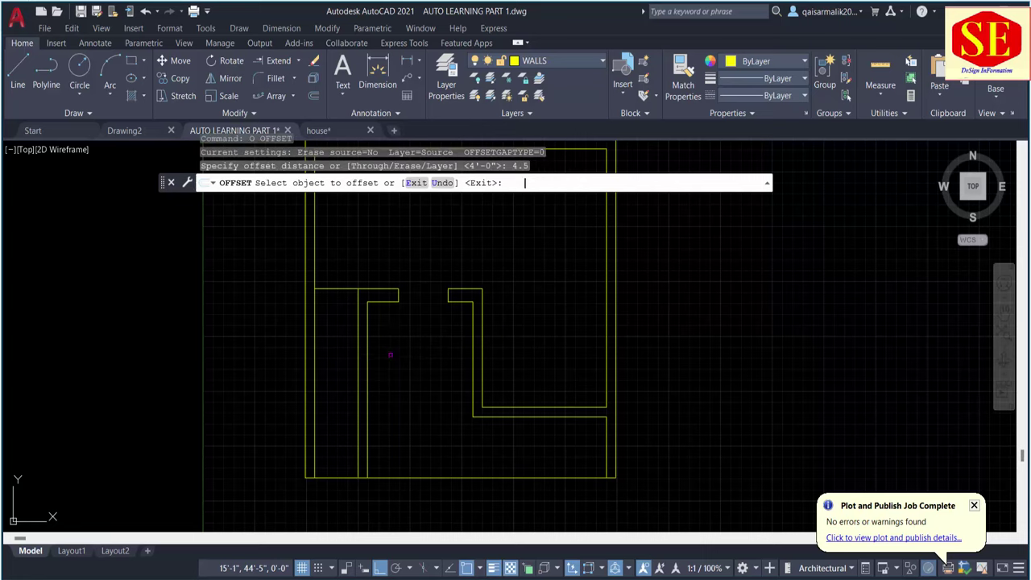
scroll(389, 355, up, 2)
click(338, 320)
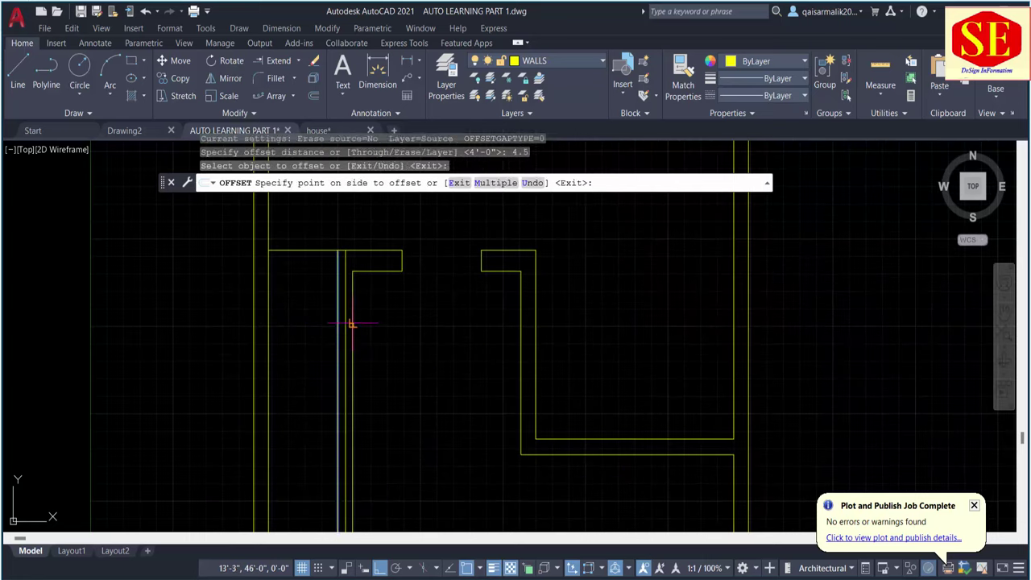
click(350, 326)
key(Return)
Extend the horizontal stub to the new wall line and trim the excess at the junction.
text(ex)
key(Return)
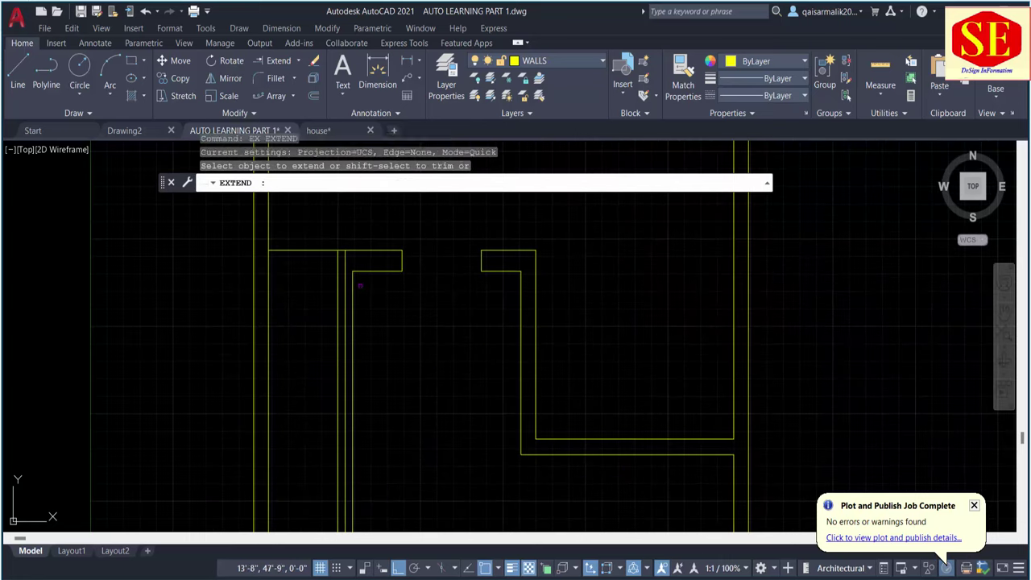
click(357, 273)
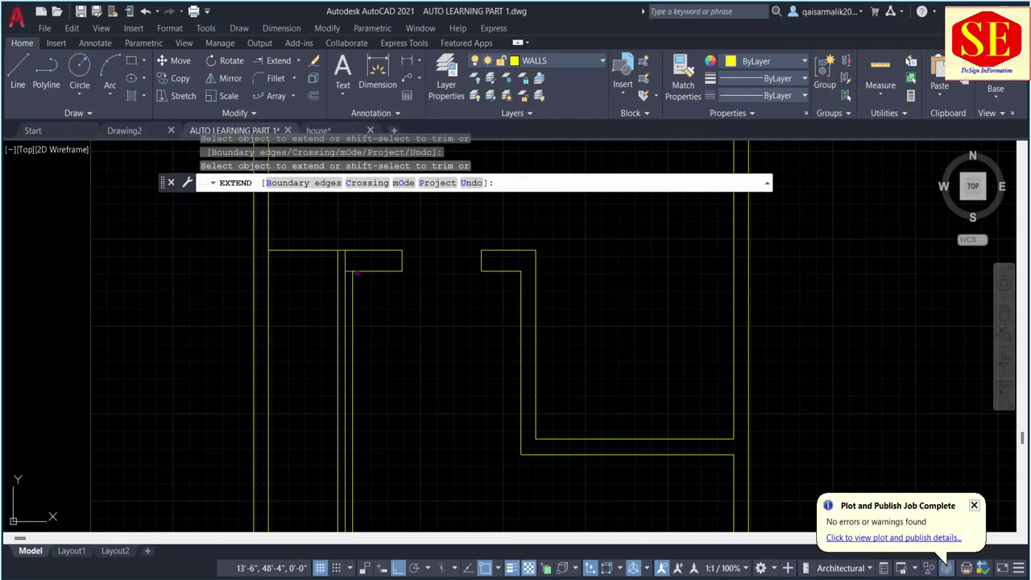
key(Return)
text(tr)
key(Return)
click(345, 264)
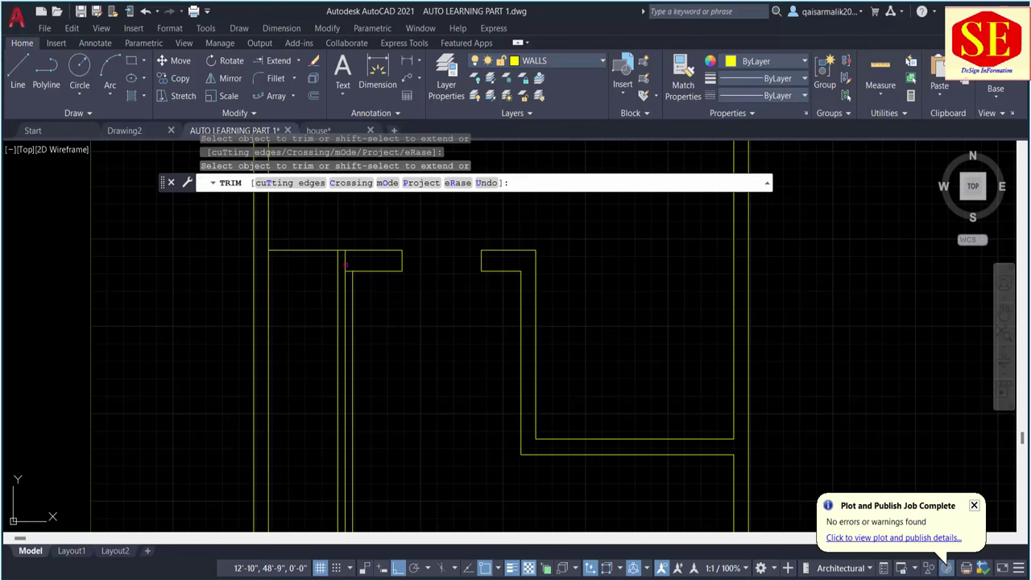
key(Escape)
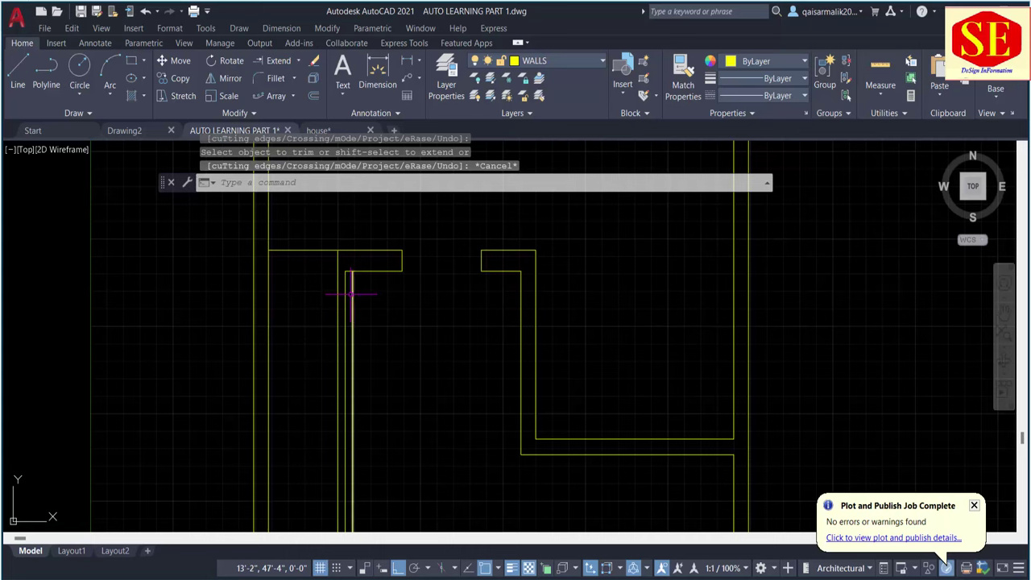
Erase the leftover vertical line from the wall return.
click(351, 293)
text(e)
key(Return)
scroll(361, 297, down, 2)
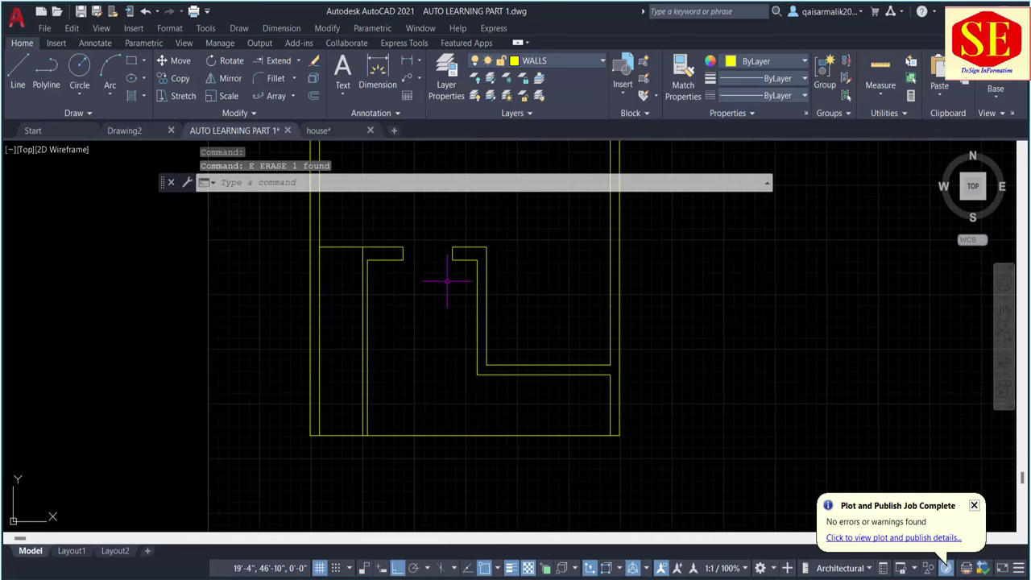
middle_drag(444, 276, 202, 350)
scroll(741, 342, up, 2)
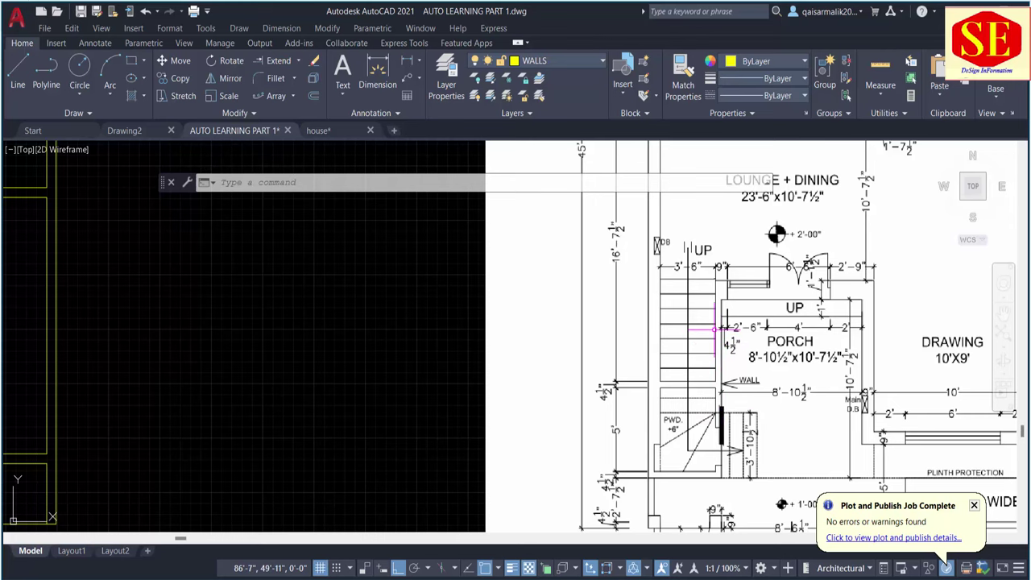
scroll(713, 328, down, 2)
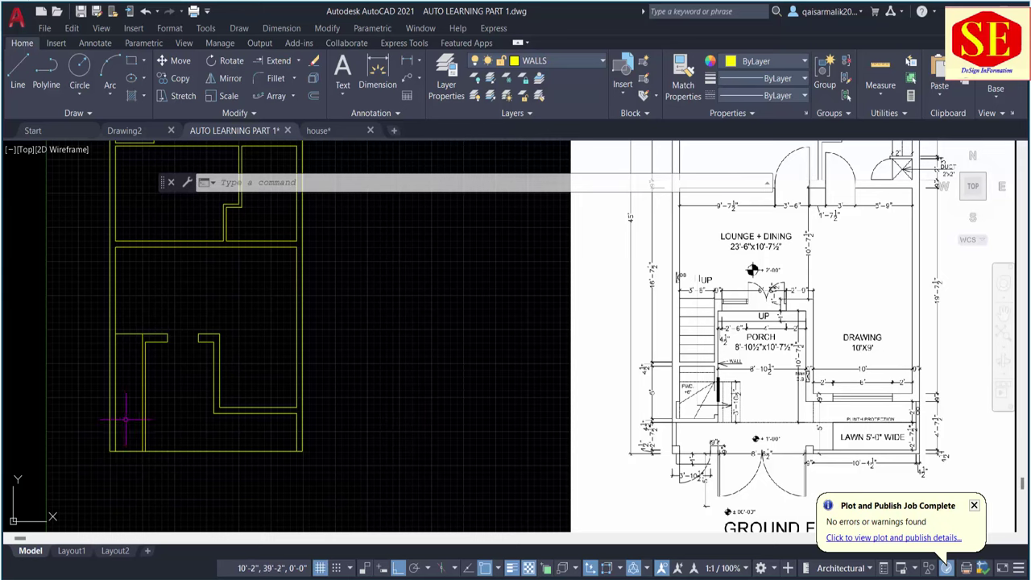
scroll(672, 408, up, 2)
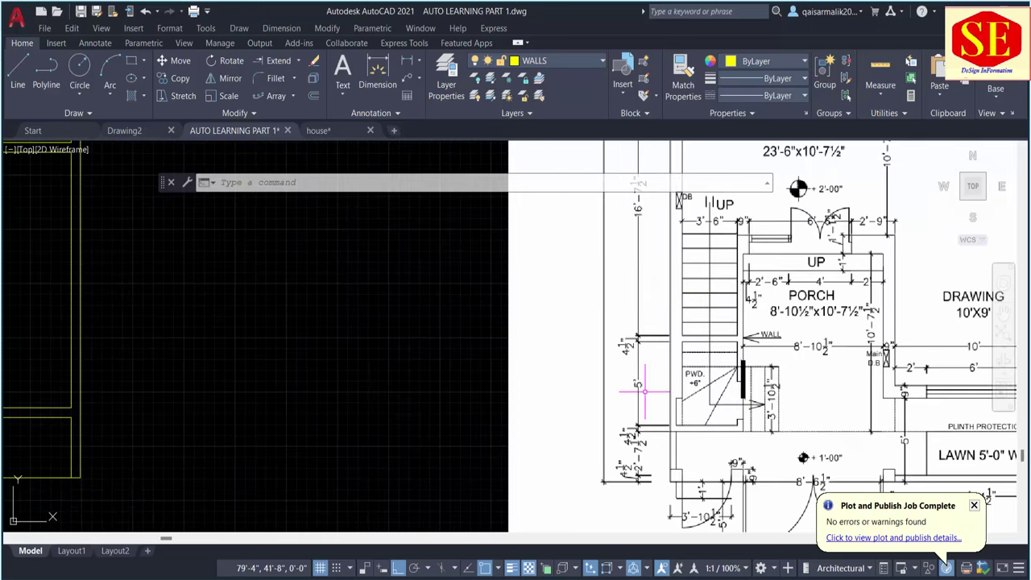
scroll(680, 435, down, 2)
scroll(790, 392, up, 2)
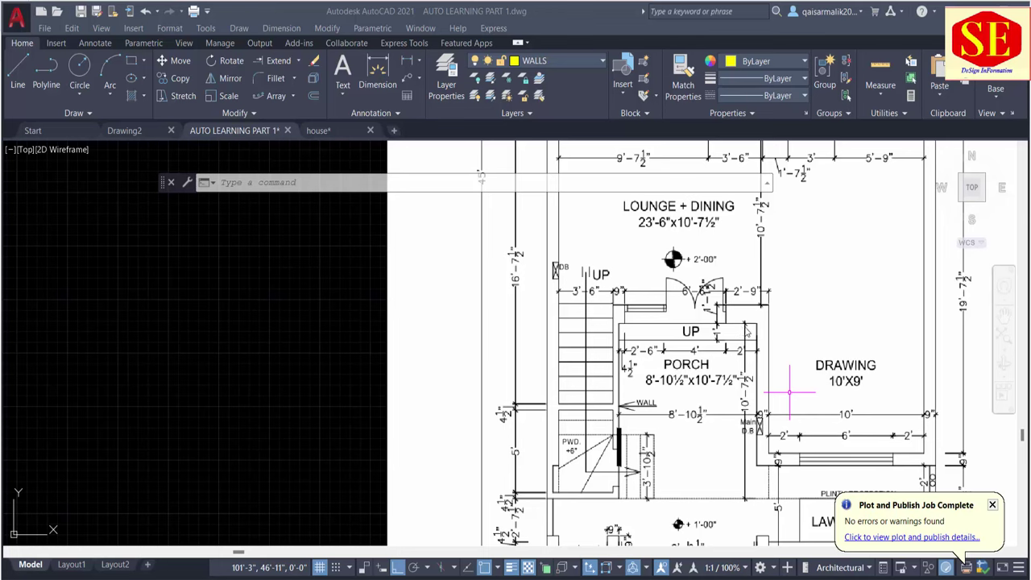
scroll(739, 327, down, 2)
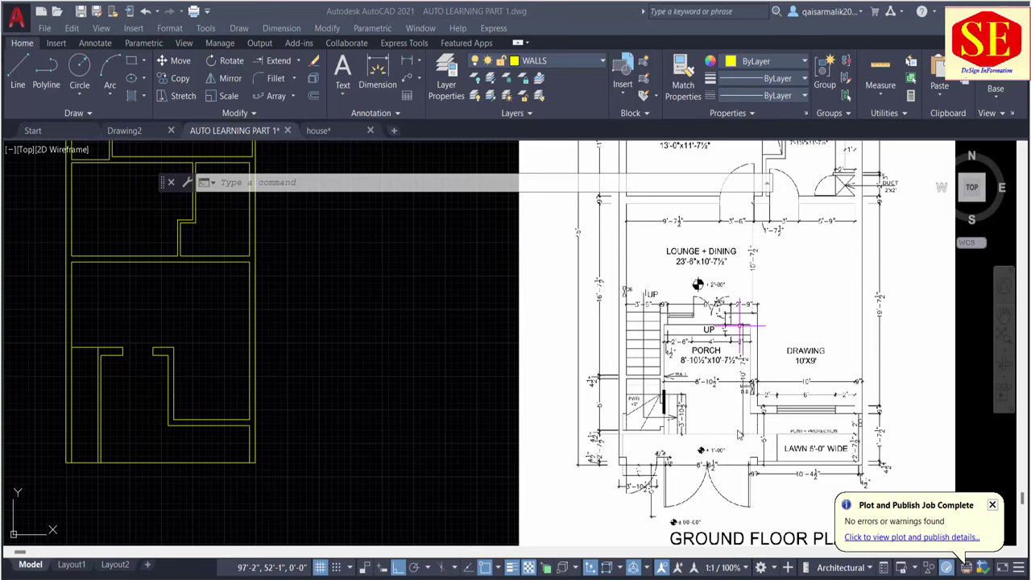
scroll(742, 382, up, 2)
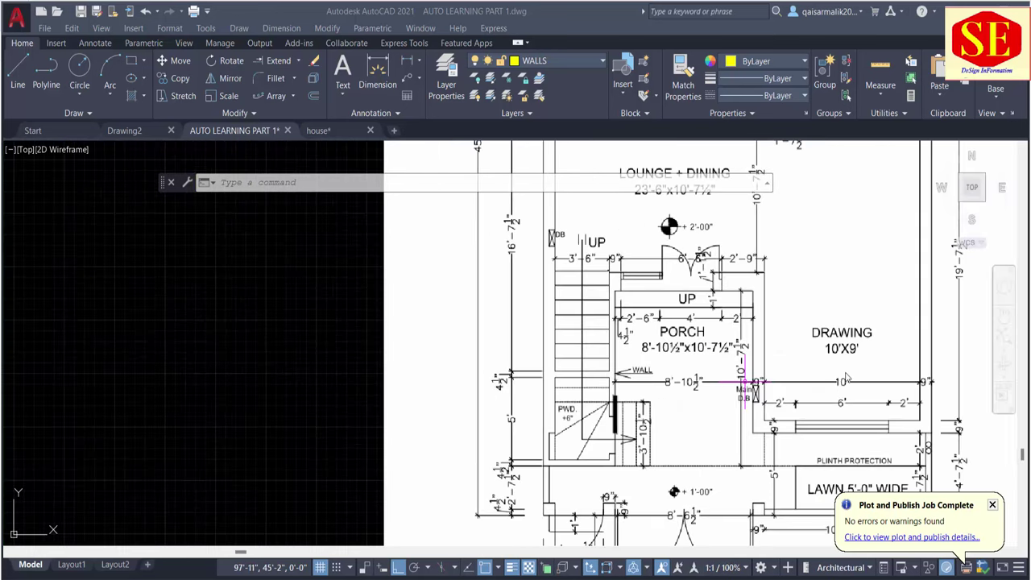
scroll(840, 379, down, 2)
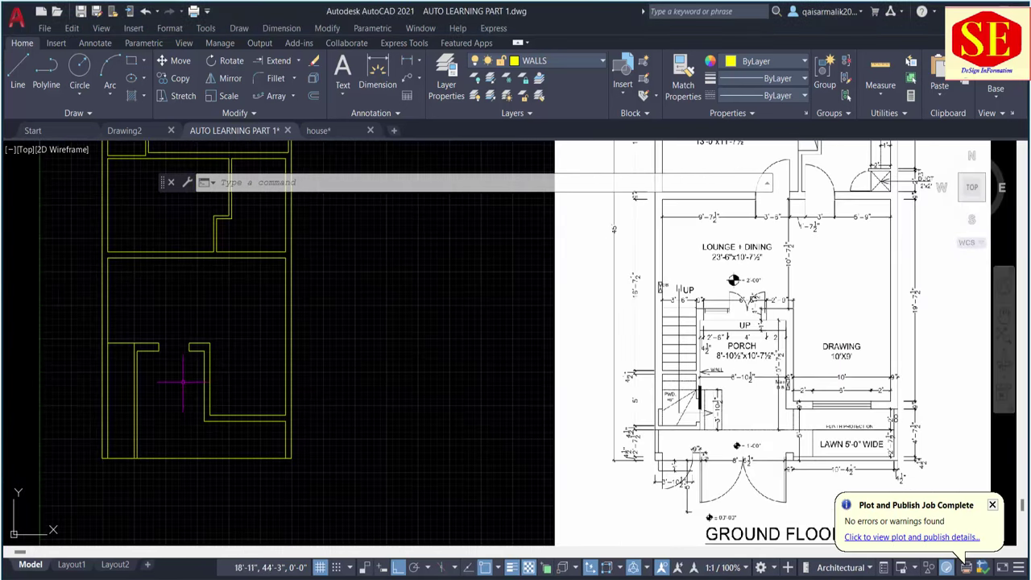
middle_drag(179, 384, 463, 341)
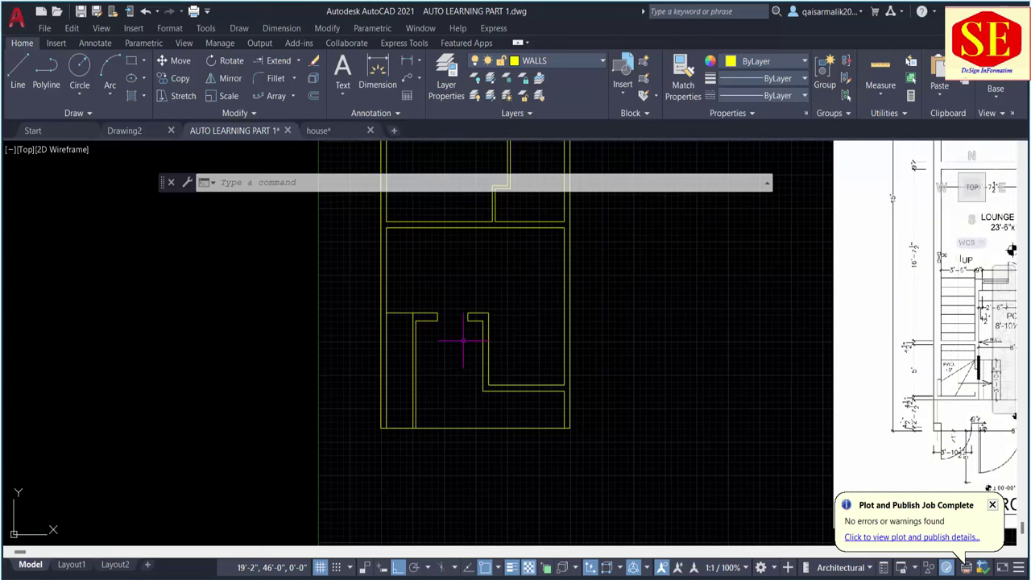
Offset the left and right short wall stubs 10'7.5" downward.
text(o)
key(Return)
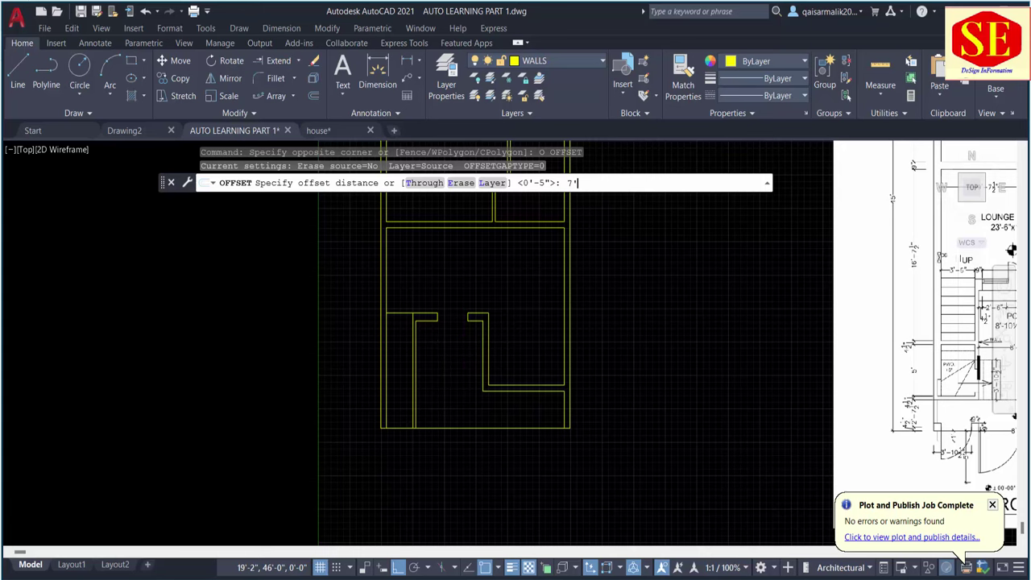
scroll(463, 341, down, 4)
scroll(695, 332, up, 2)
scroll(699, 358, up, 2)
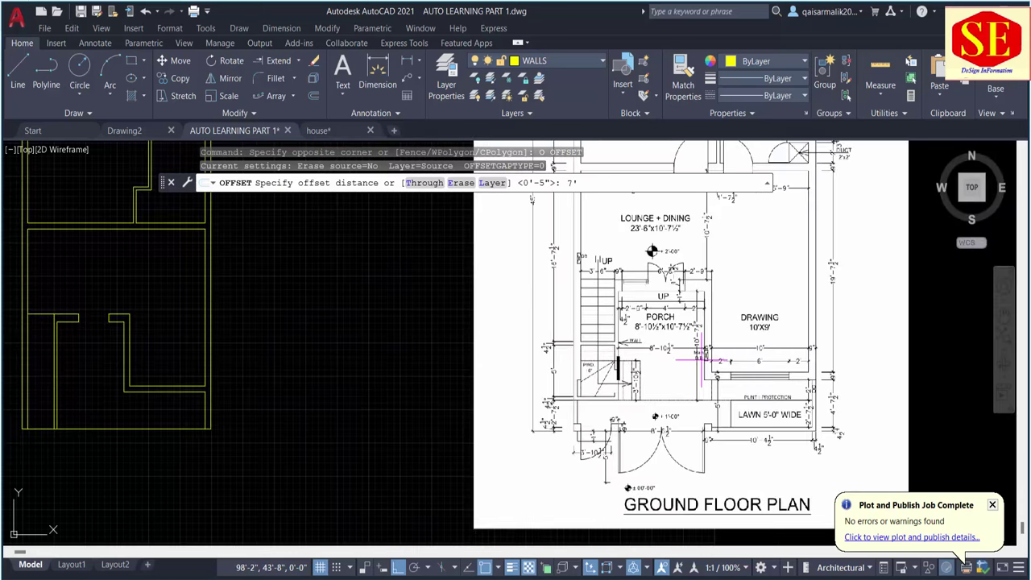
scroll(784, 344, down, 2)
text(10'7.5)
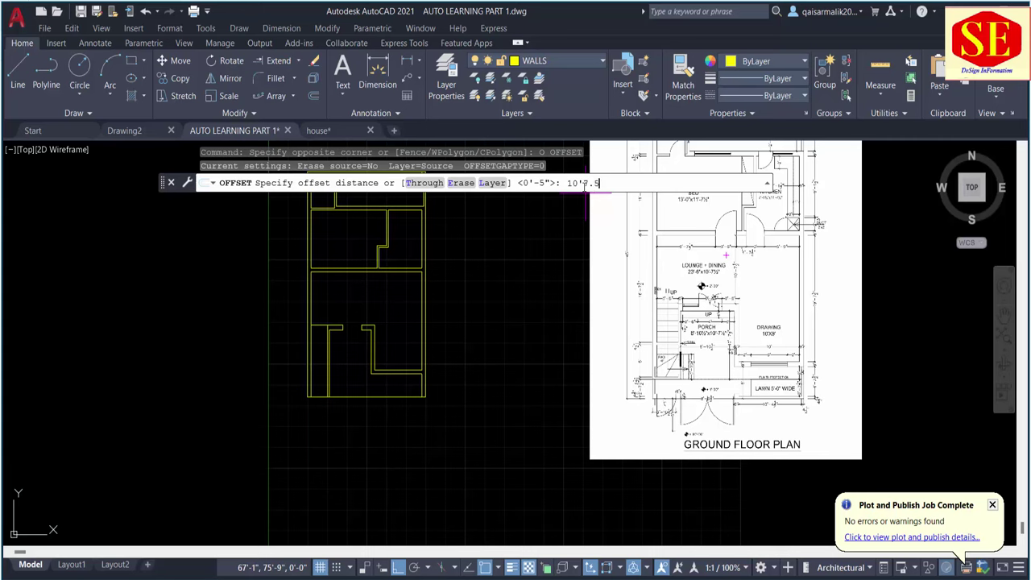
key(Return)
scroll(353, 321, up, 4)
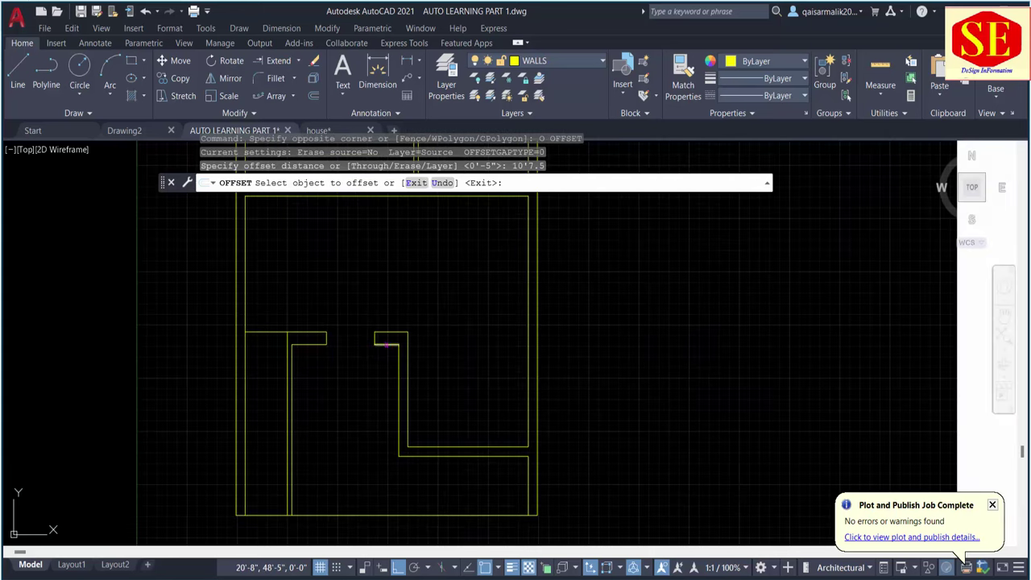
click(386, 345)
click(378, 399)
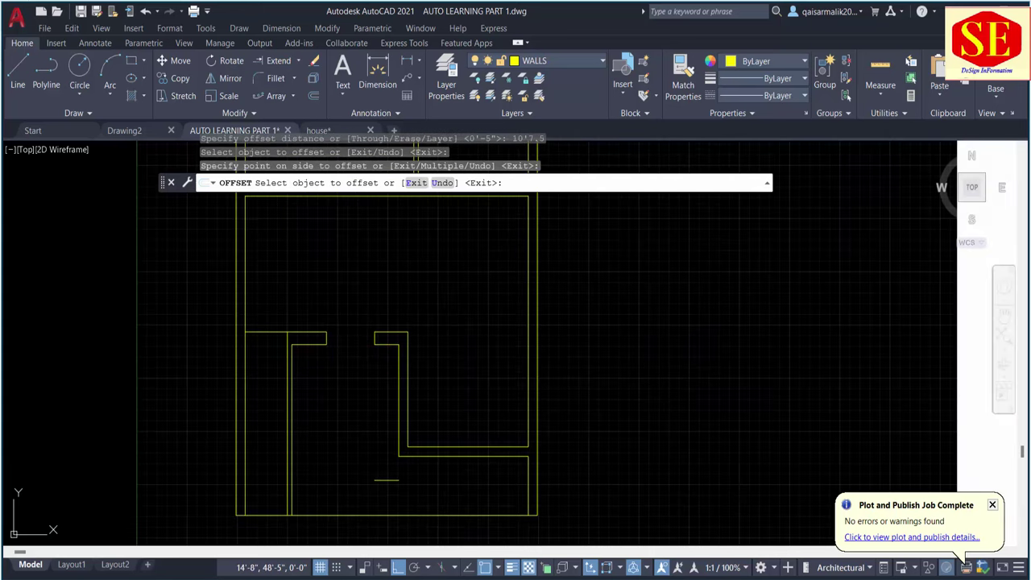
click(314, 344)
click(341, 416)
Cancel that offset and copy the short inner wall line 3'10.5" above the original.
scroll(346, 362, down, 3)
middle_drag(563, 362, 362, 338)
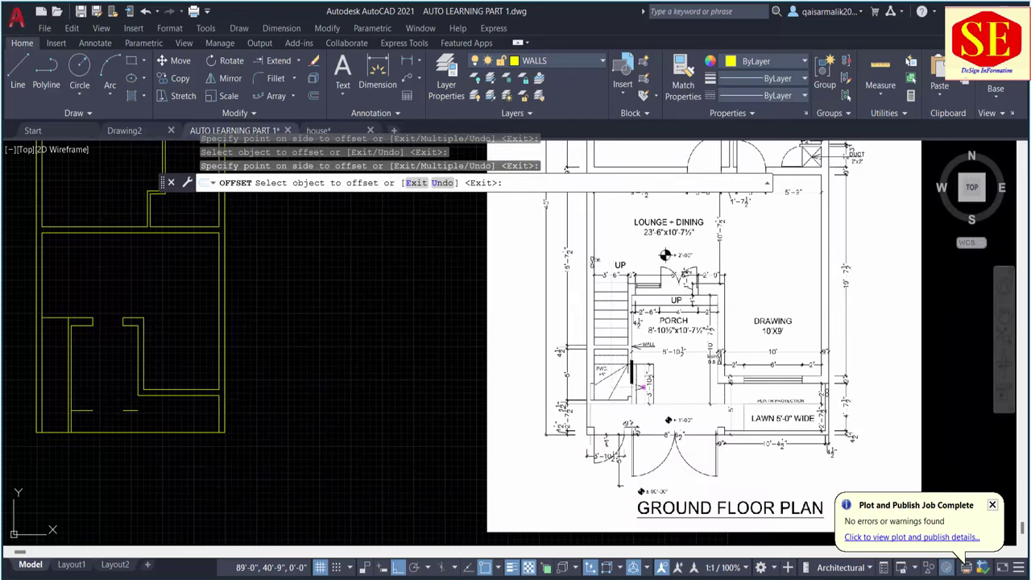
scroll(659, 411, up, 2)
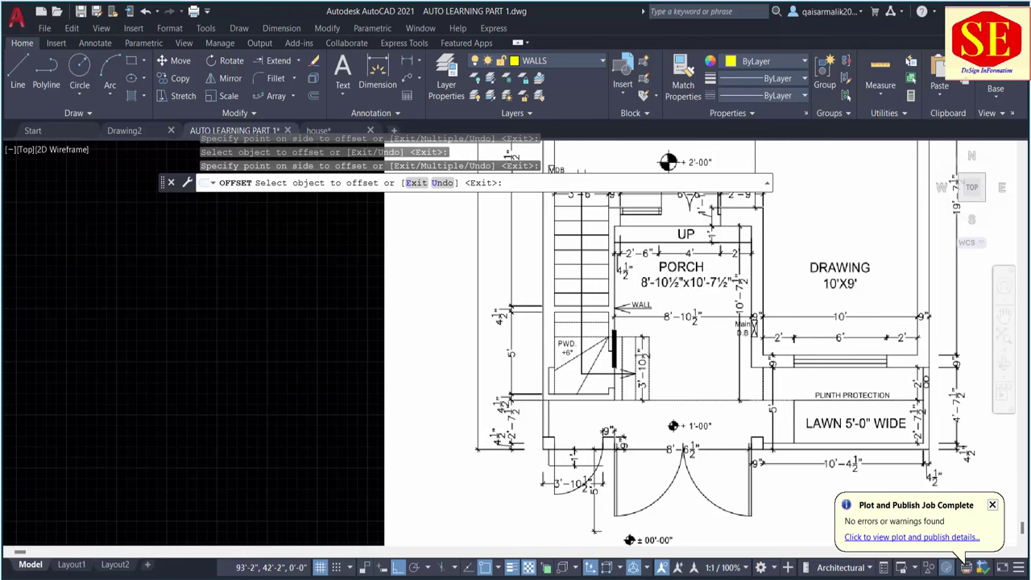
scroll(686, 355, down, 3)
scroll(292, 368, up, 4)
key(Escape)
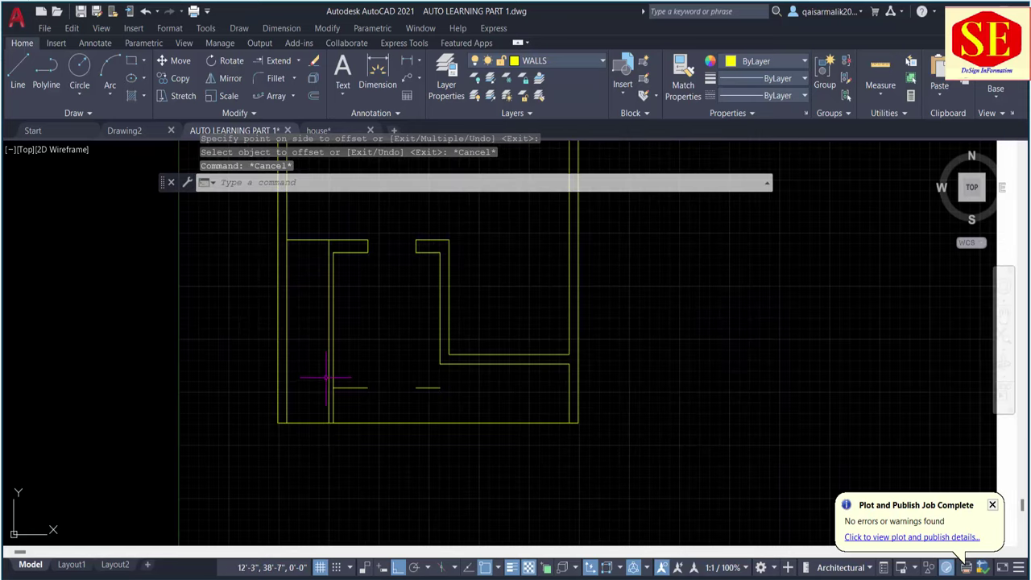
text(p)
key(Return)
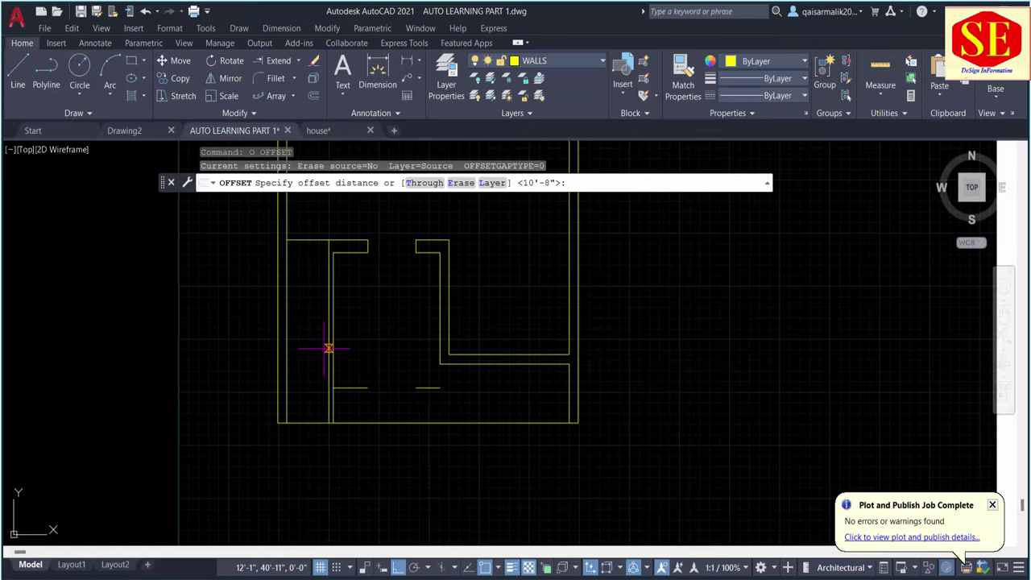
text(10.5)
key(Return)
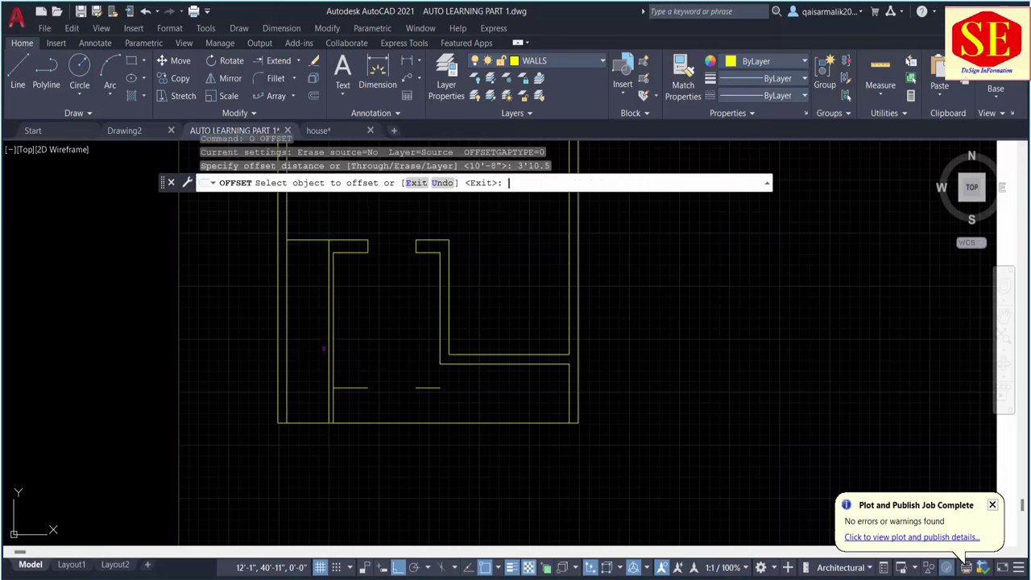
click(355, 388)
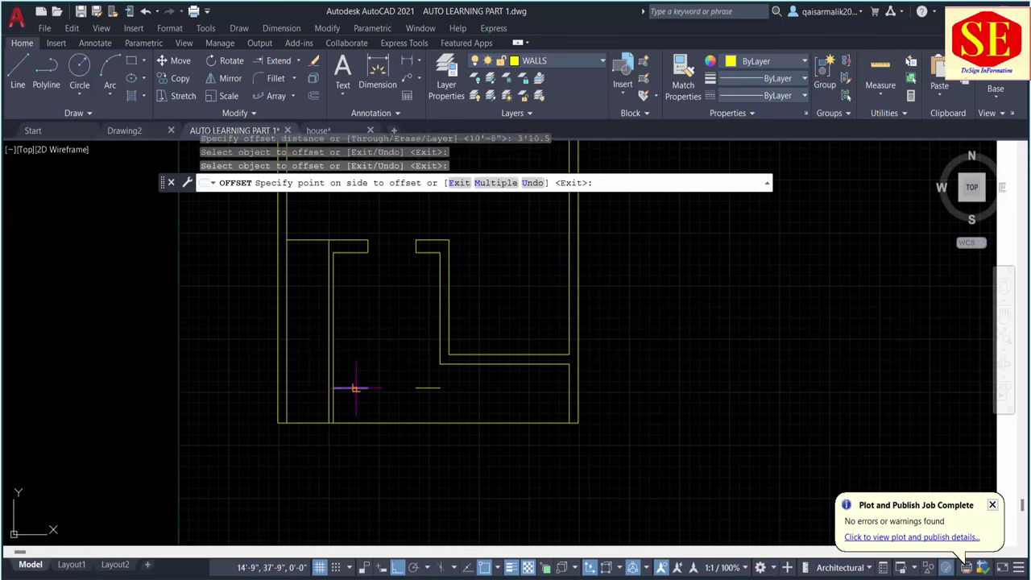
click(365, 359)
key(Escape)
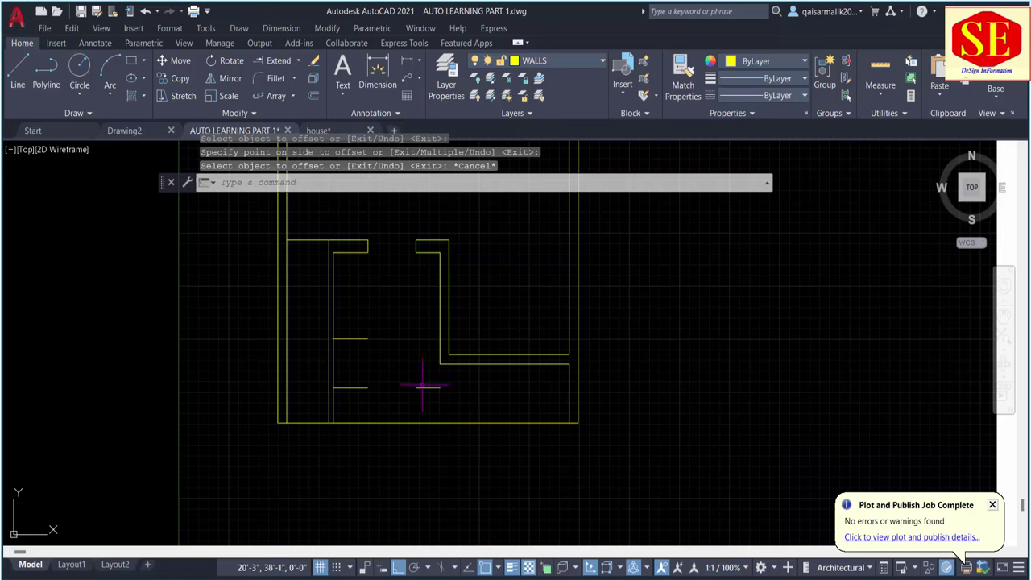
text(ex)
key(Return)
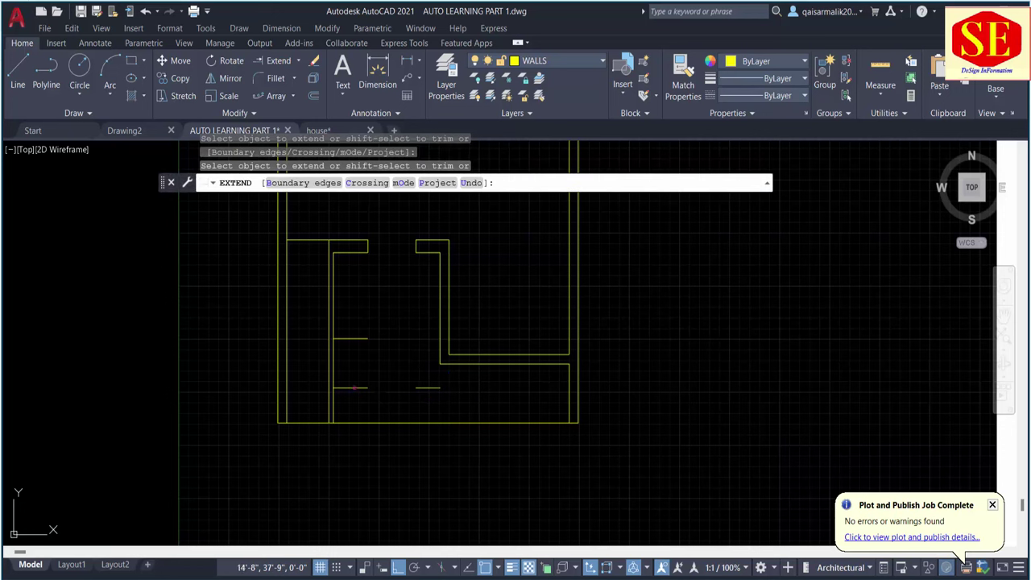
Extend the lower short line to the wall and erase the leftover overlapping segment.
click(353, 387)
key(Escape)
click(405, 373)
click(435, 403)
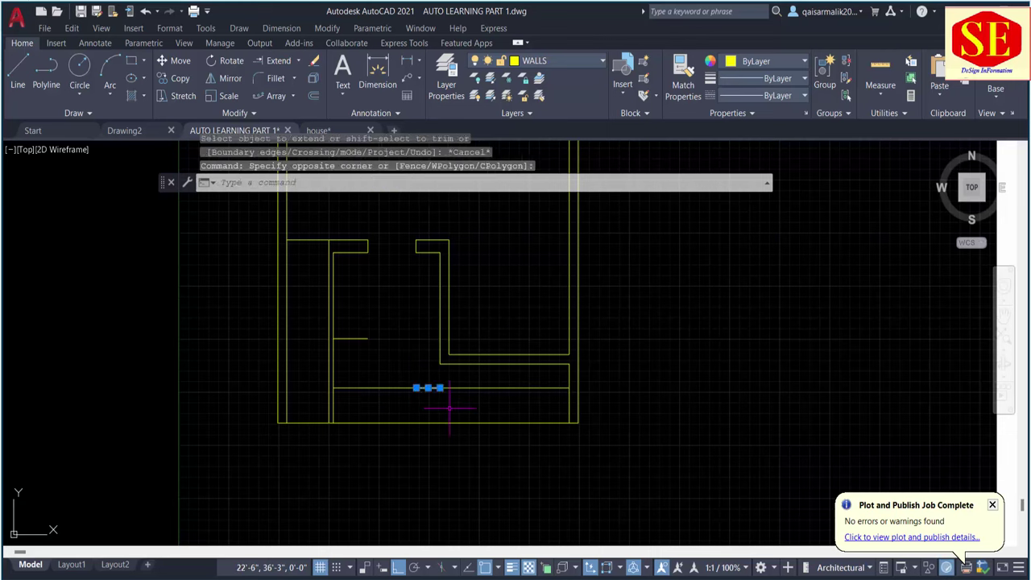
text(e)
key(Return)
Extend the short horizontal line and the lower horizontal line left to the wall.
scroll(450, 408, down, 2)
middle_drag(659, 403, 477, 401)
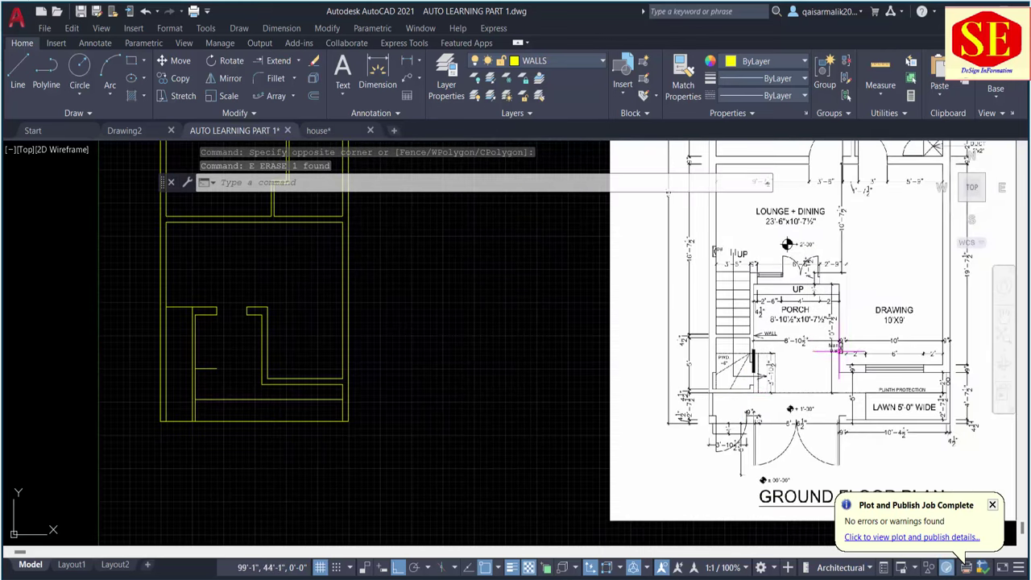
scroll(769, 354, up, 2)
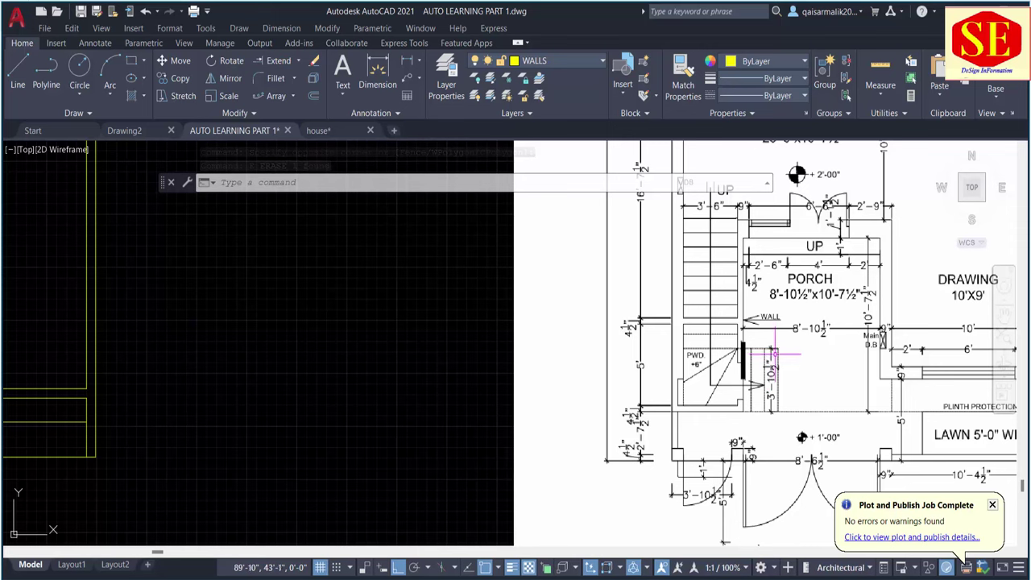
middle_drag(310, 357, 432, 362)
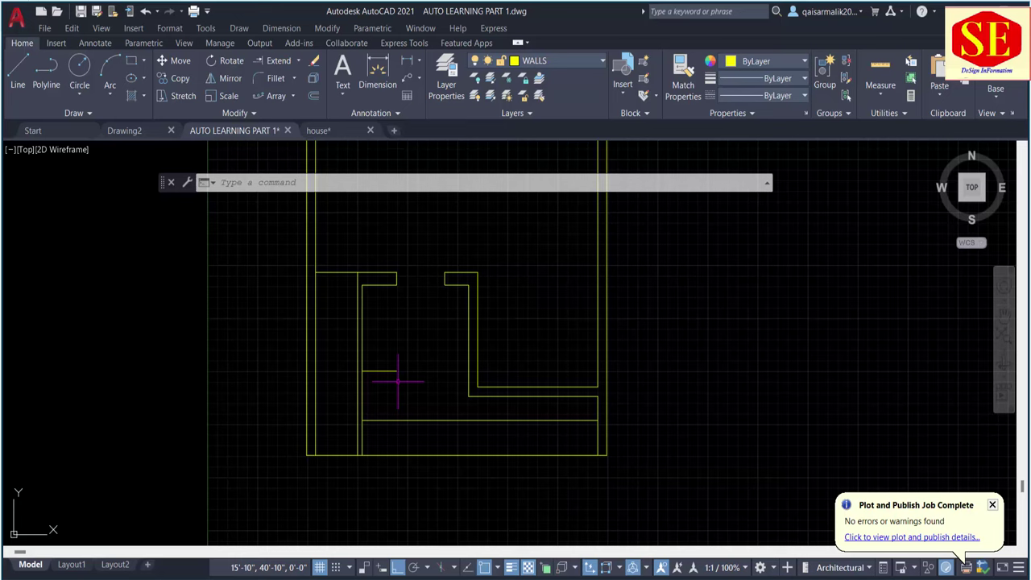
scroll(398, 382, down, 2)
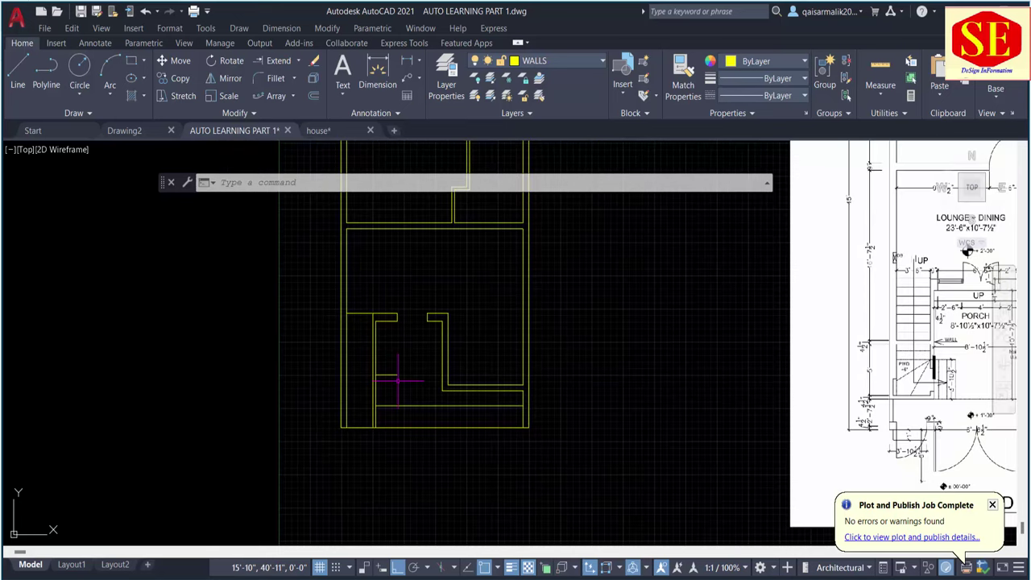
text(pl)
key(Escape)
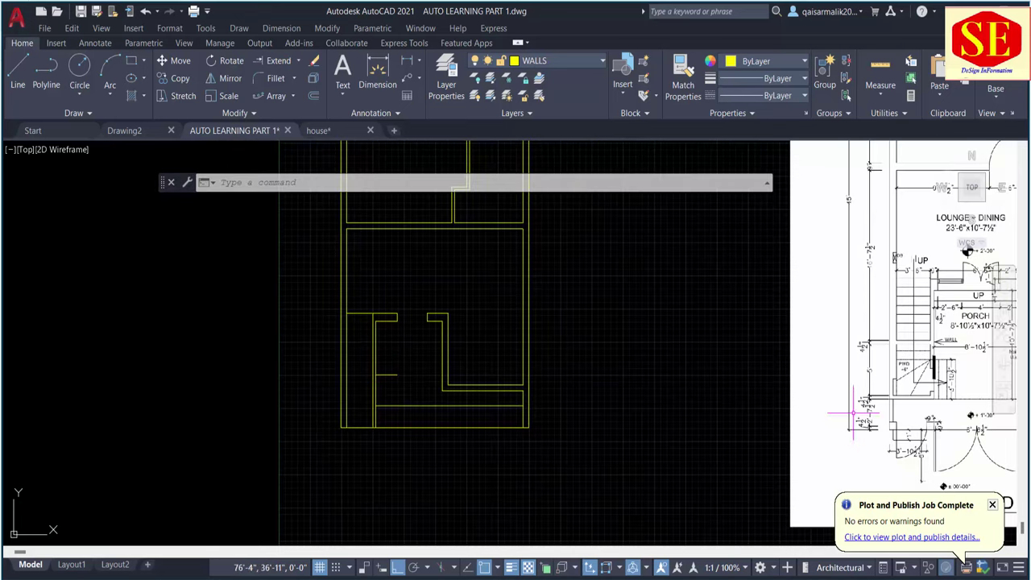
middle_drag(405, 361, 457, 280)
text(ex)
key(Return)
click(447, 292)
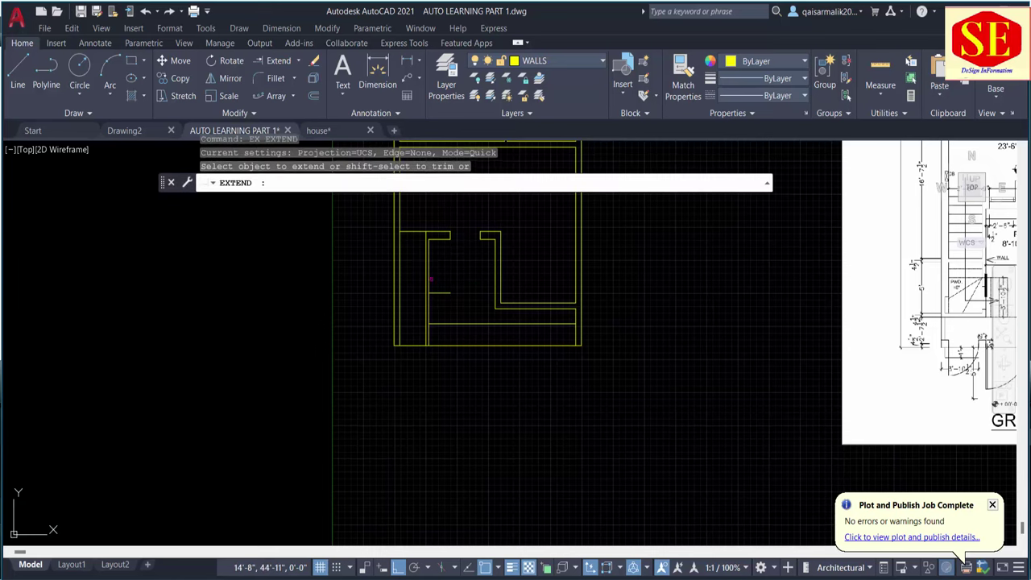
scroll(447, 294, up, 2)
click(437, 298)
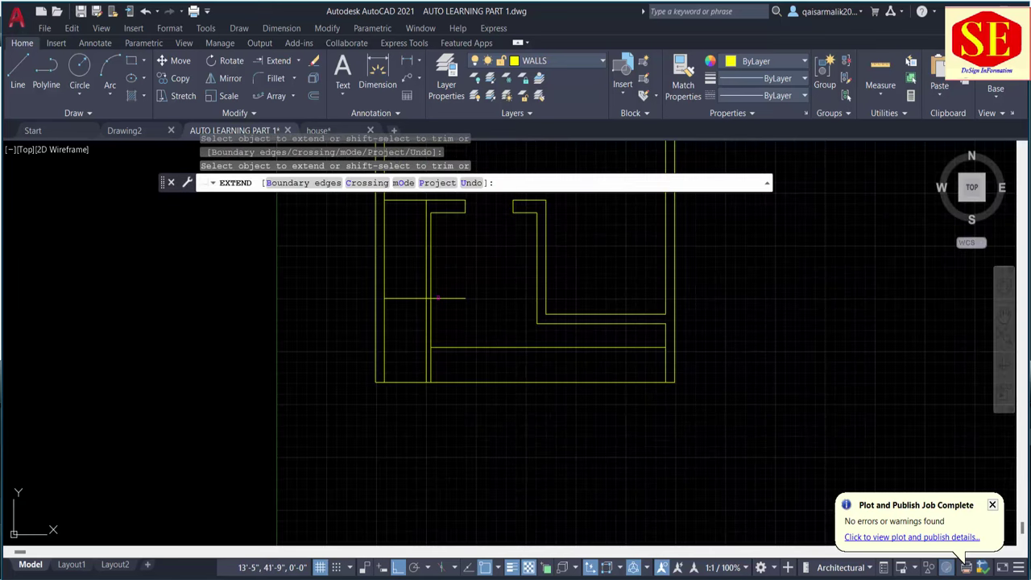
click(445, 348)
key(Escape)
Zoom in and out to check the extended lines meet both side walls.
scroll(443, 346, down, 4)
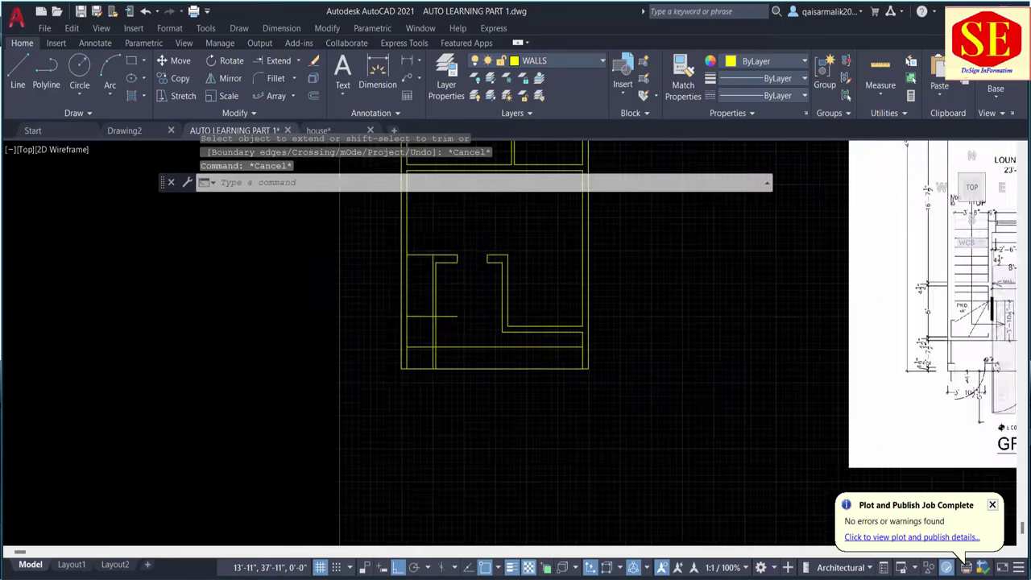
scroll(806, 354, up, 2)
scroll(781, 322, up, 2)
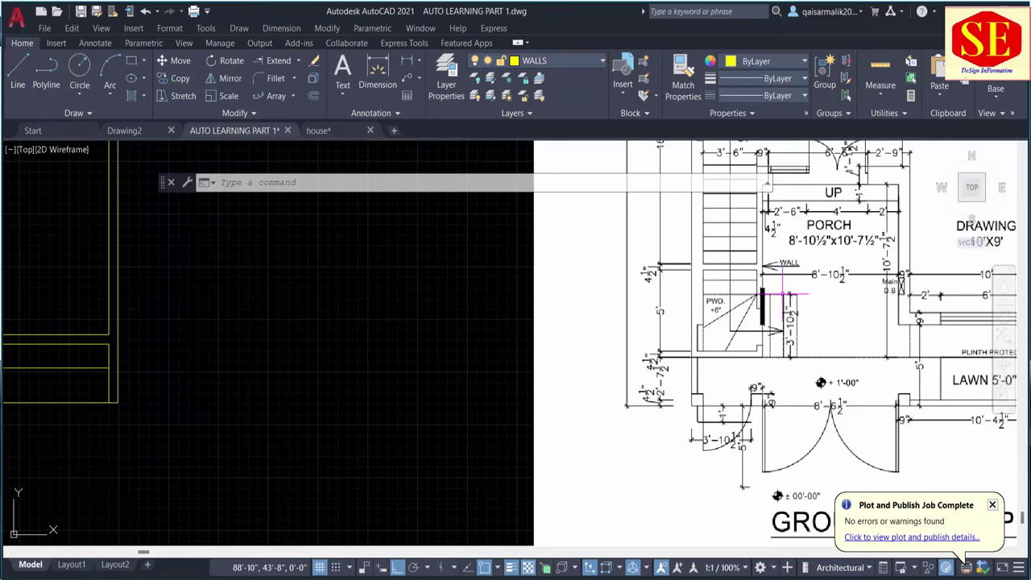
scroll(731, 405, down, 3)
scroll(810, 346, up, 5)
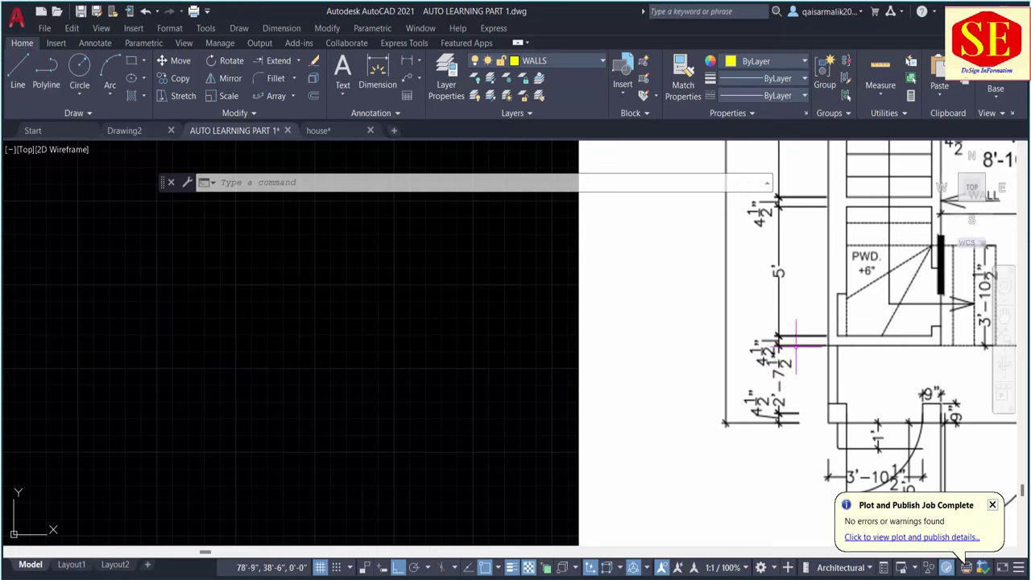
scroll(765, 348, down, 4)
scroll(288, 339, up, 2)
Offset the bottom horizontal wall line 4.5 upward to double it.
text(o)
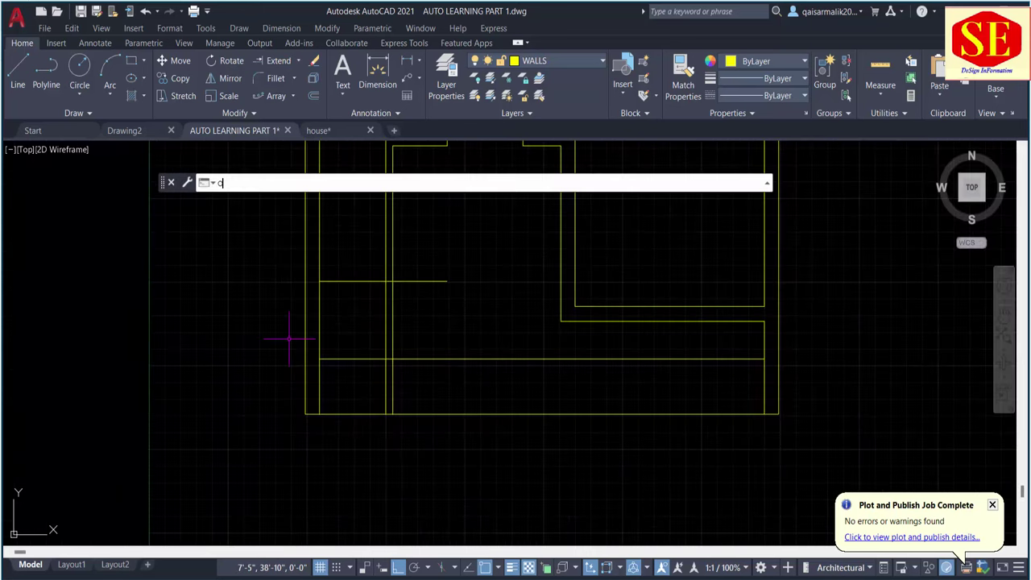
key(Return)
text(4.5)
key(Return)
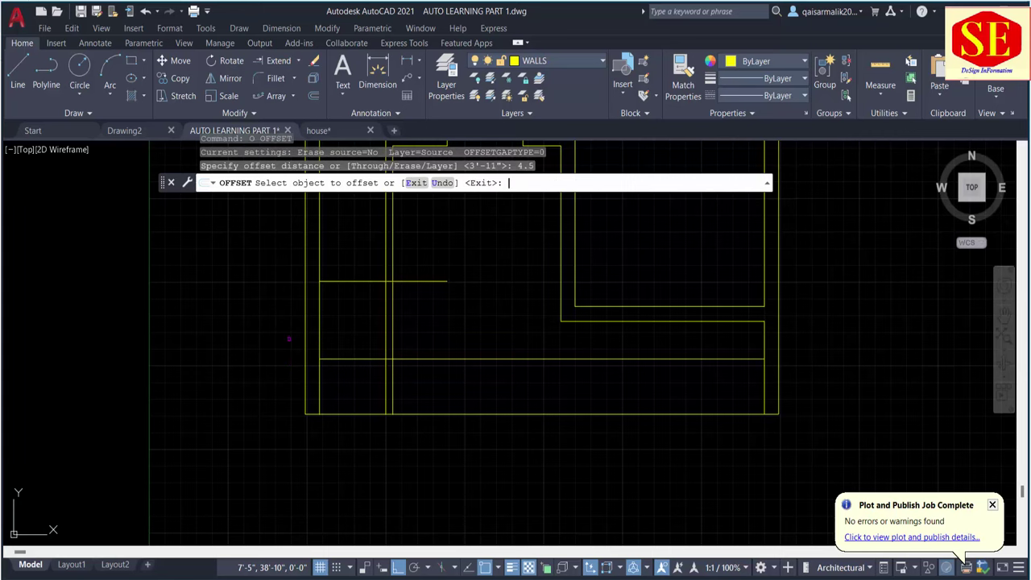
click(341, 358)
click(341, 323)
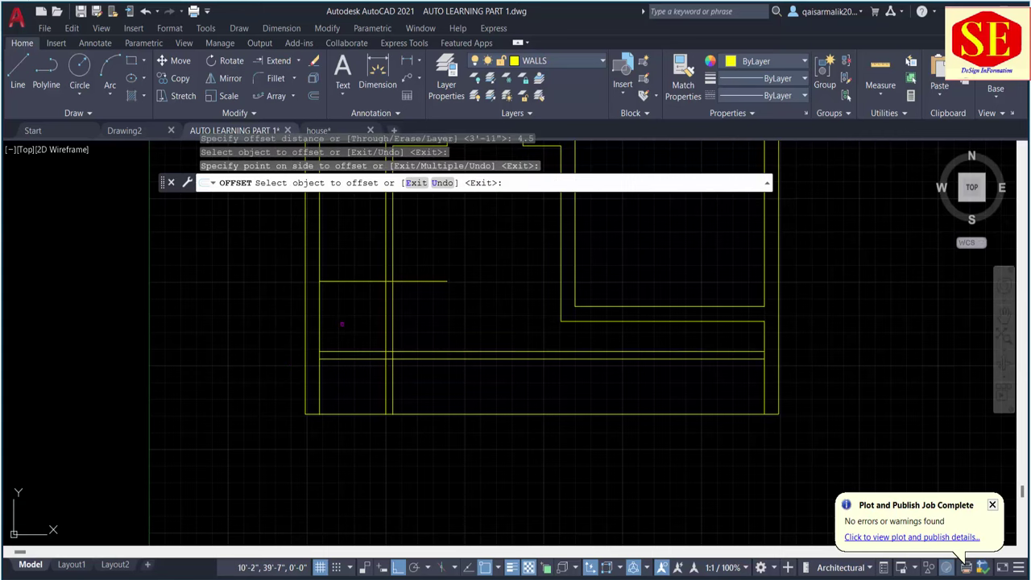
key(Escape)
scroll(342, 324, down, 5)
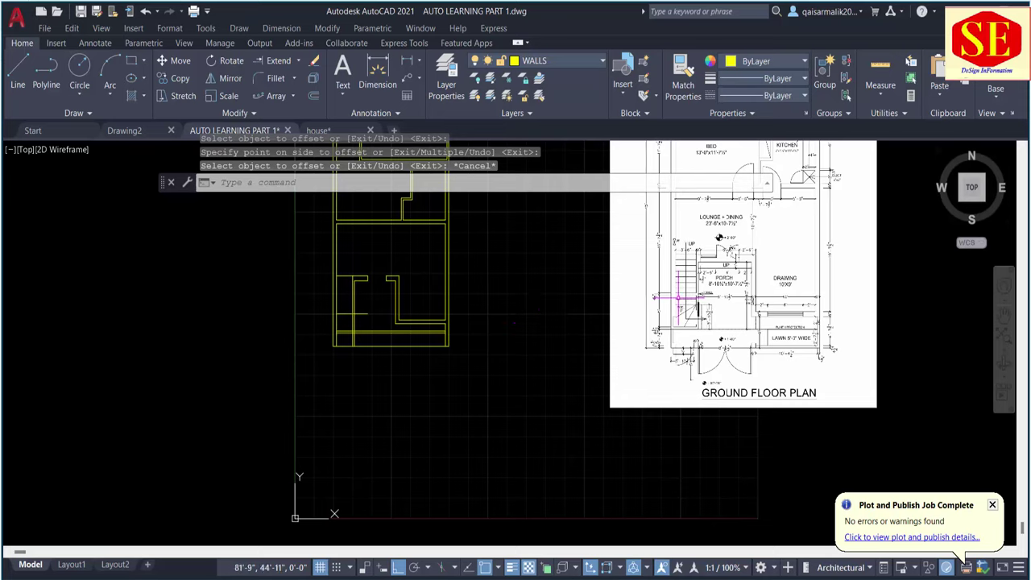
scroll(678, 298, up, 4)
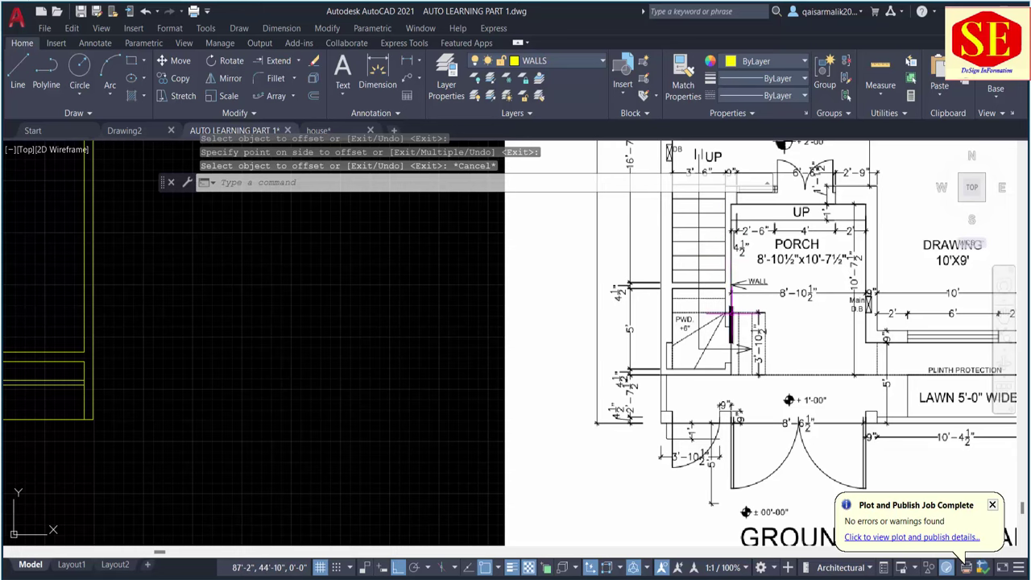
scroll(886, 367, down, 2)
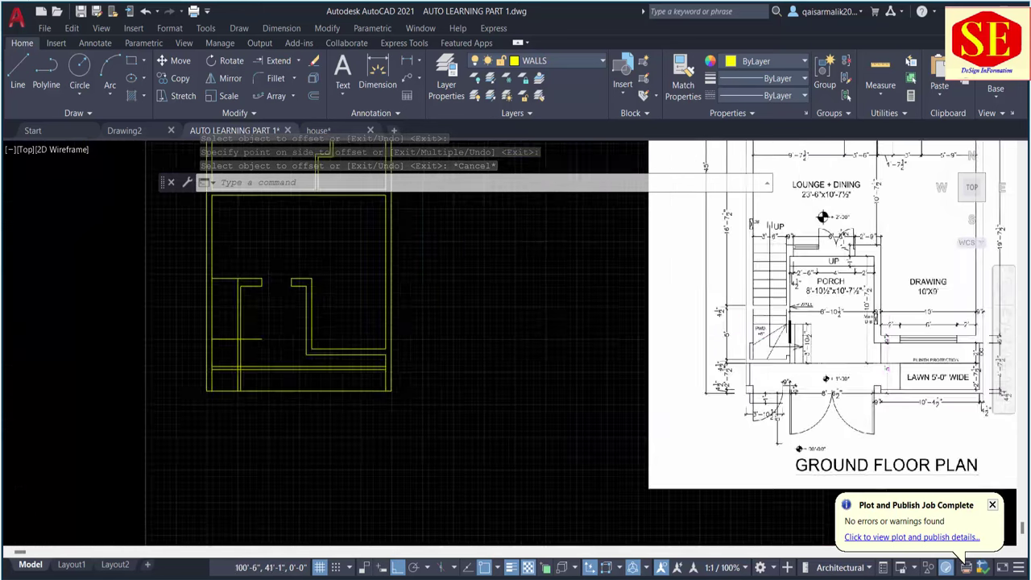
scroll(453, 359, up, 2)
scroll(460, 368, up, 2)
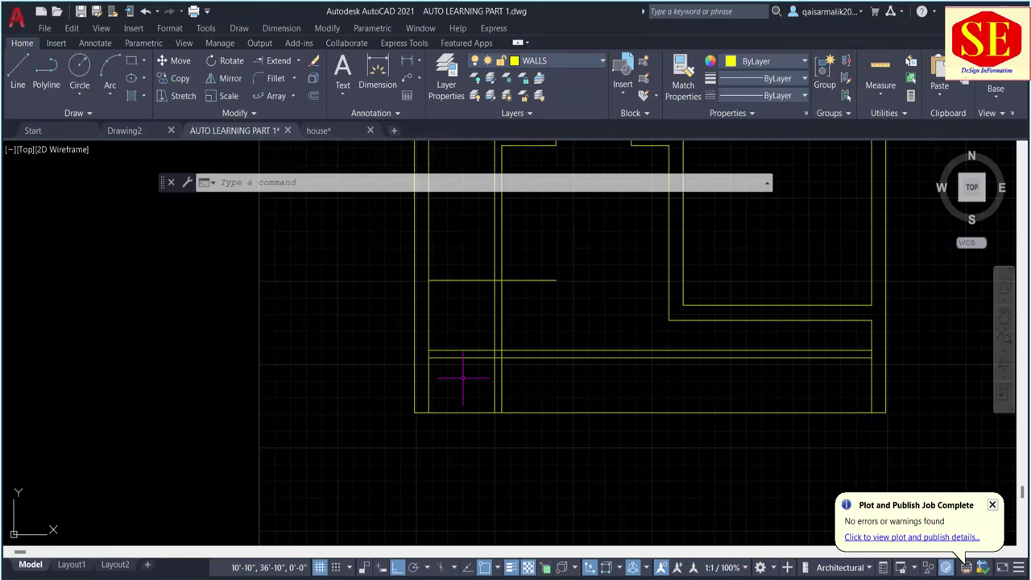
Offset the lower horizontal wall line 5' upward.
text(o)
key(Return)
text(5)
key(Return)
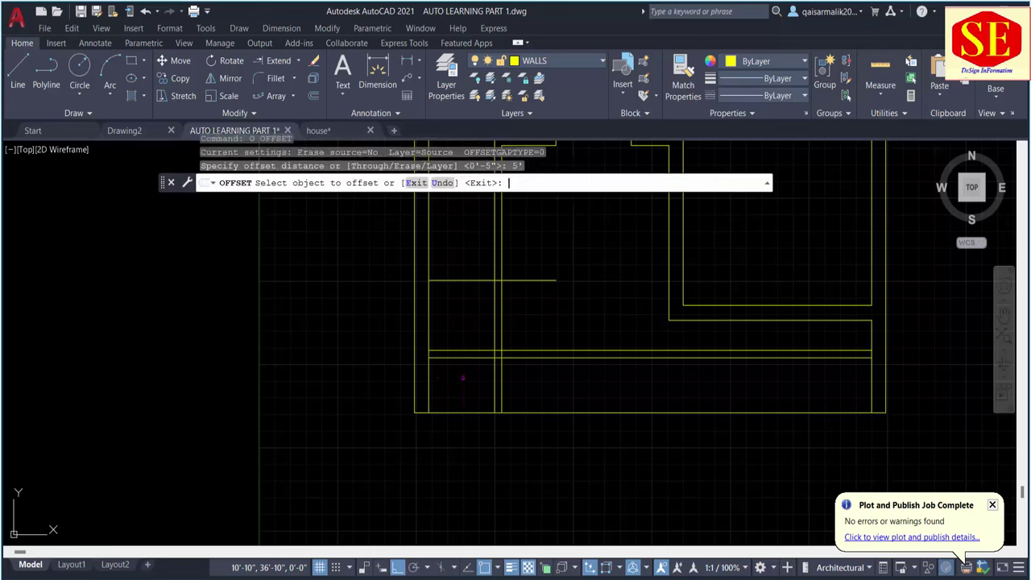
click(467, 353)
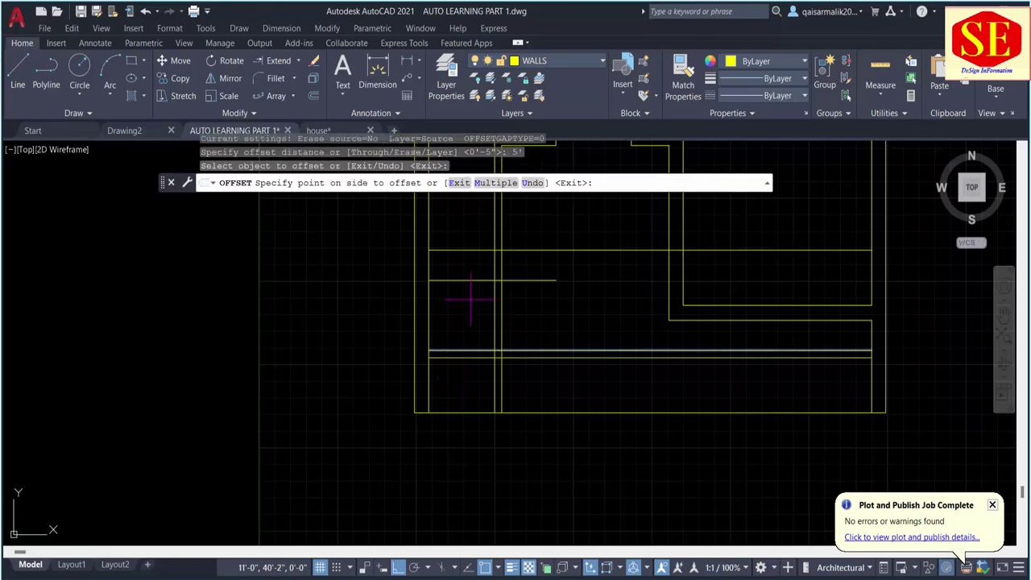
click(474, 292)
middle_drag(476, 283, 417, 373)
key(Return)
Begin a 4.5 offset of the short horizontal line, checking sizes against the reference.
key(Return)
text(4.5)
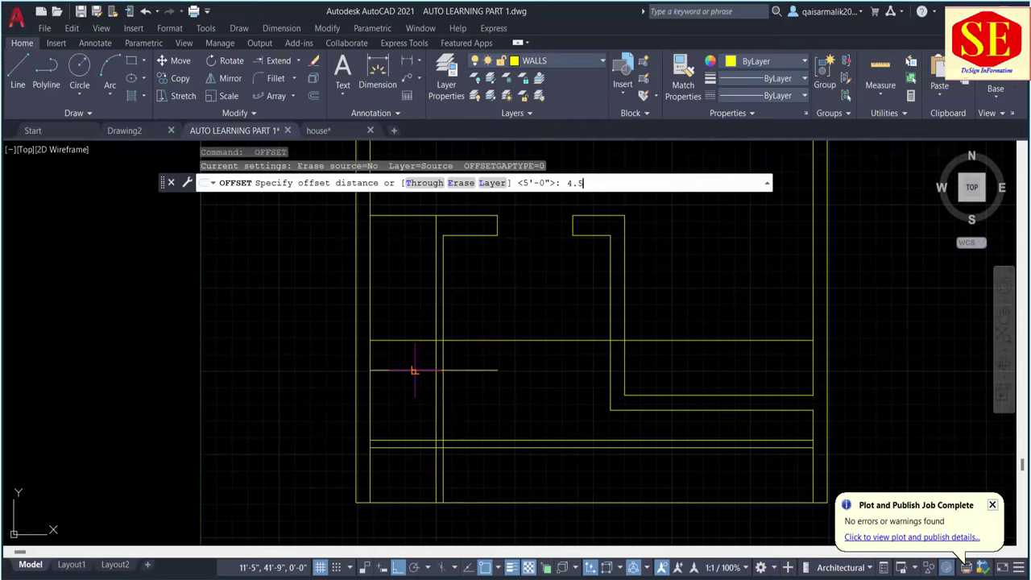
key(Return)
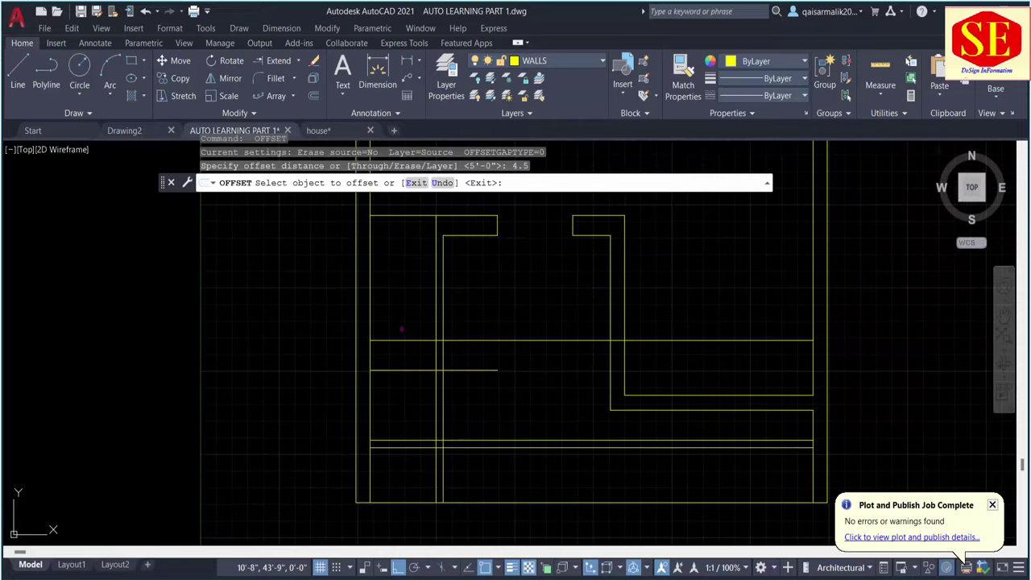
click(407, 340)
scroll(24, 364, down, 3)
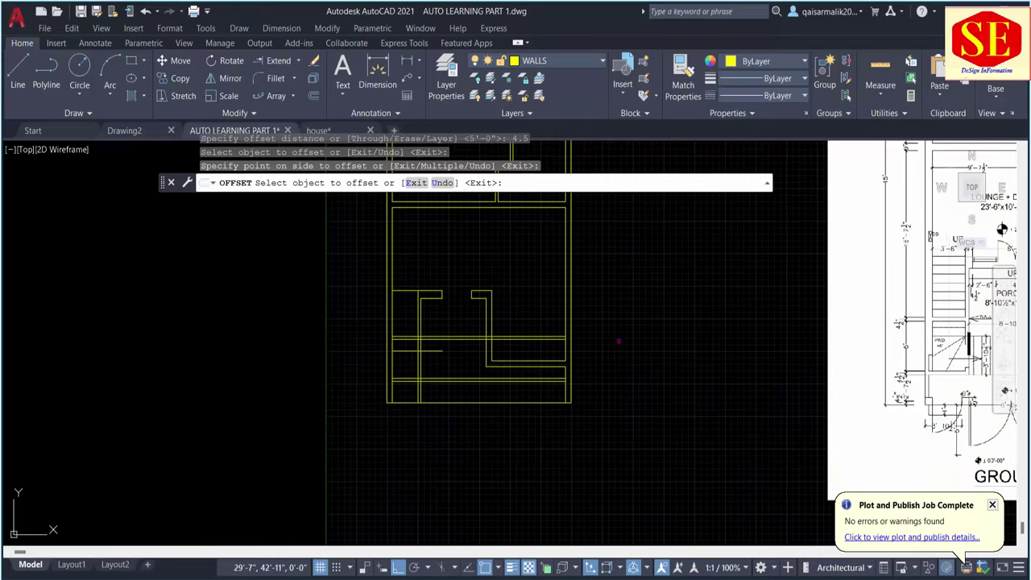
scroll(24, 363, down, 1)
scroll(742, 355, up, 2)
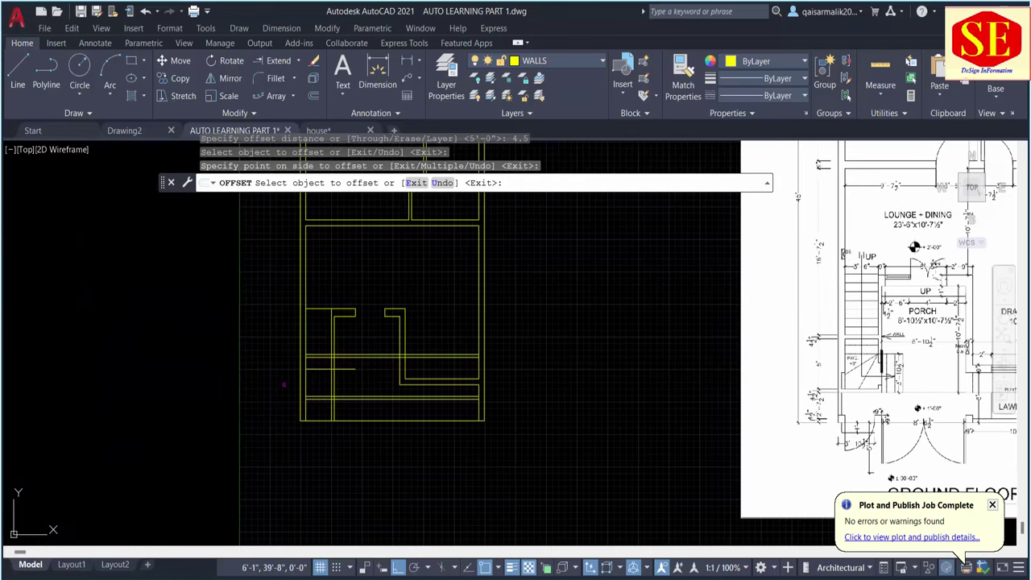
scroll(322, 365, up, 3)
Trim the horizontal segments crossed by a fence at the inner wall.
key(Escape)
text(tr)
key(Return)
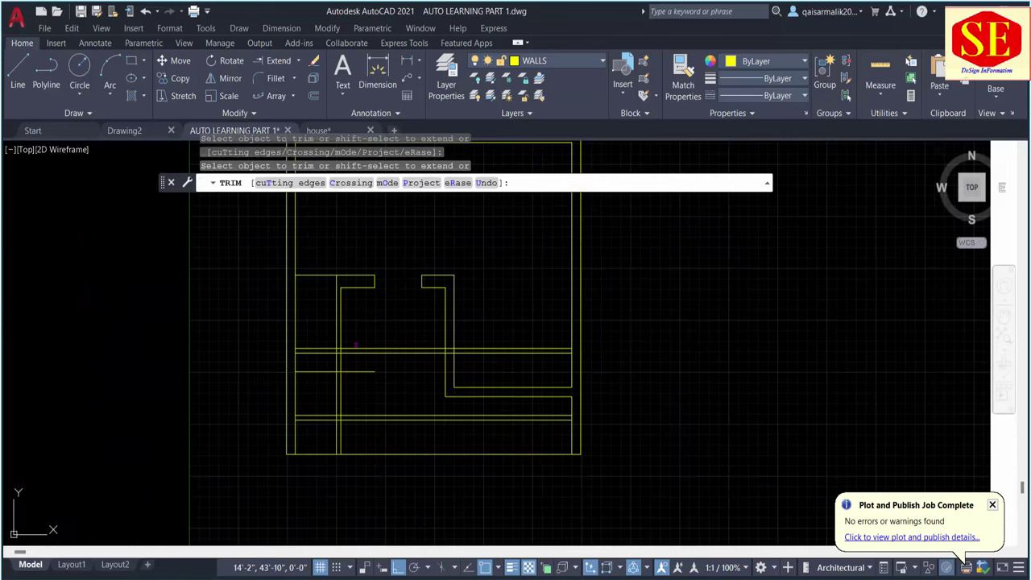
click(356, 339)
click(357, 357)
key(Return)
key(Escape)
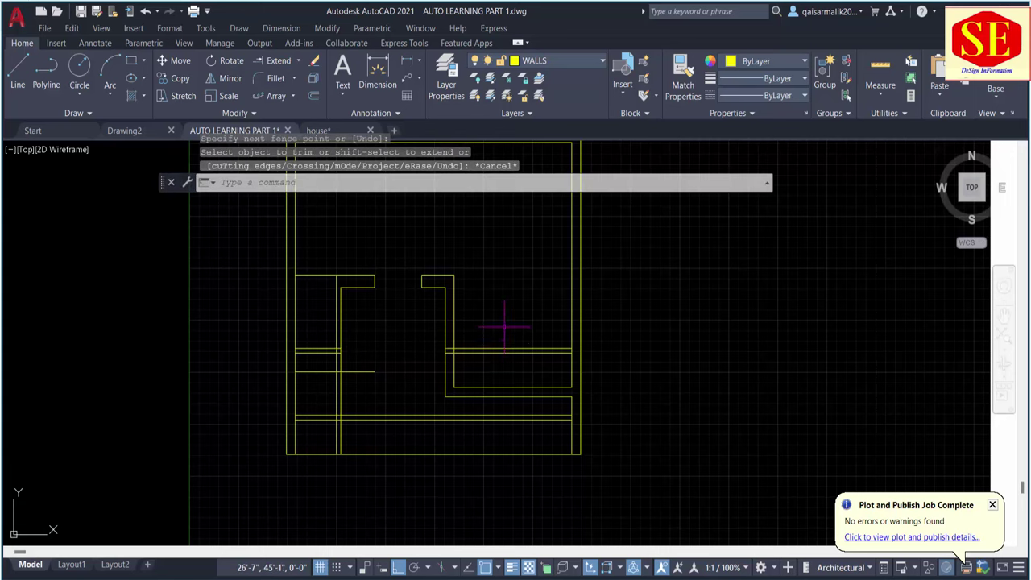
Erase the stray horizontal line on the right.
drag(502, 325, 487, 368)
text(e)
key(Return)
key(Escape)
Trim the leftover overlapping wall lines at the left inner wall junction.
scroll(332, 386, up, 2)
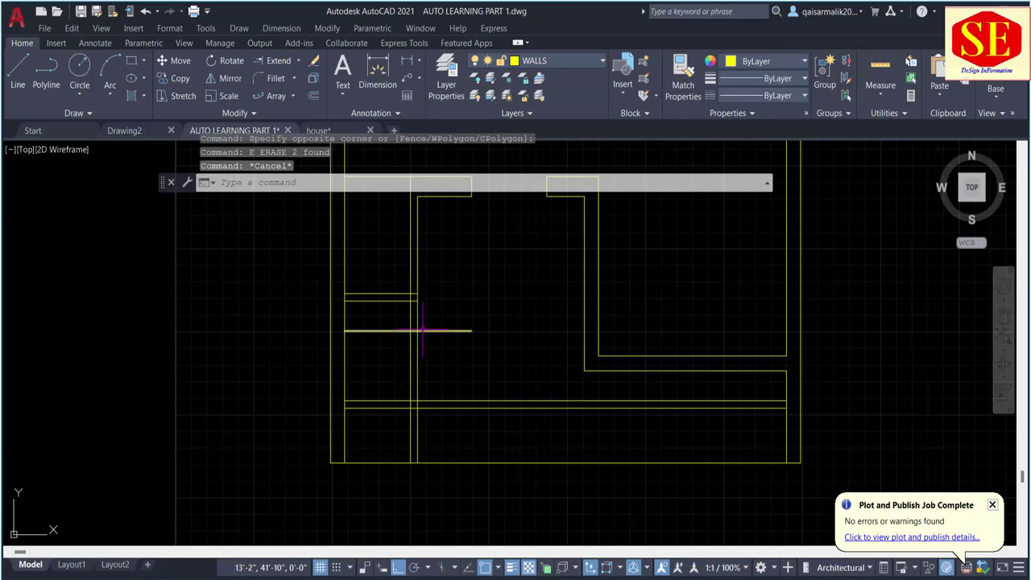
scroll(318, 340, down, 2)
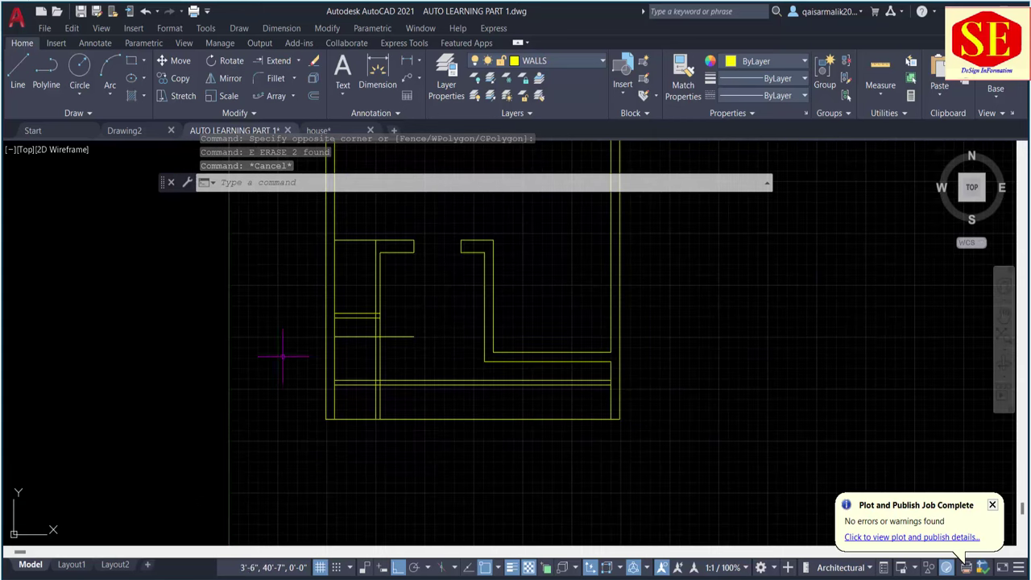
scroll(366, 351, up, 2)
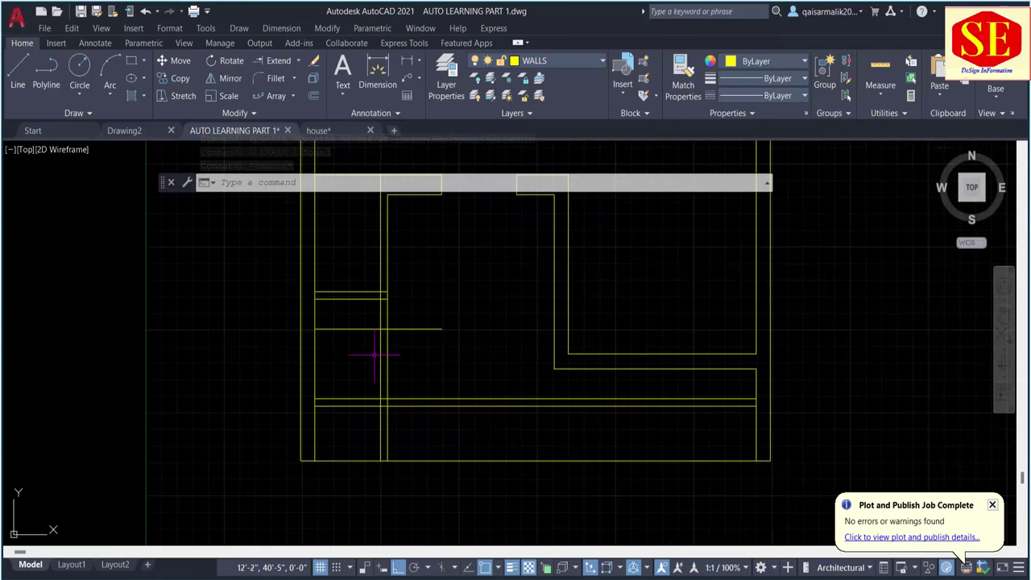
text(tr)
key(Return)
click(374, 354)
key(Return)
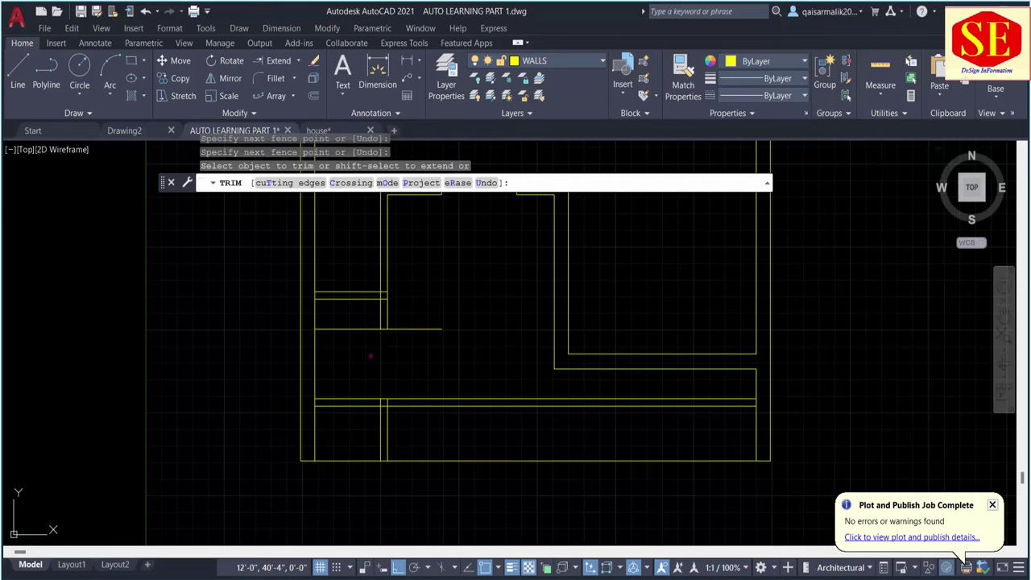
scroll(372, 343, up, 2)
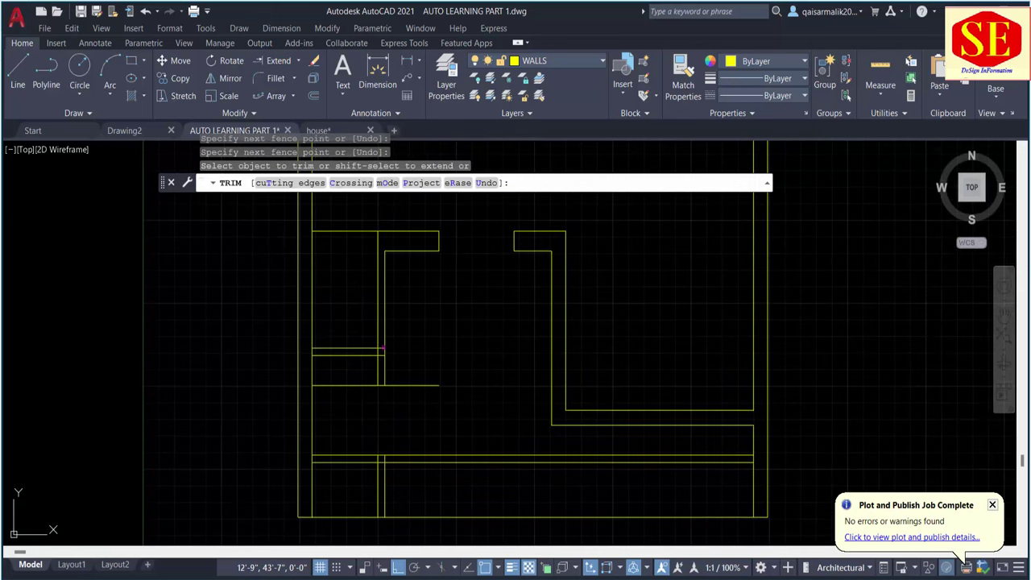
shift+click(375, 355)
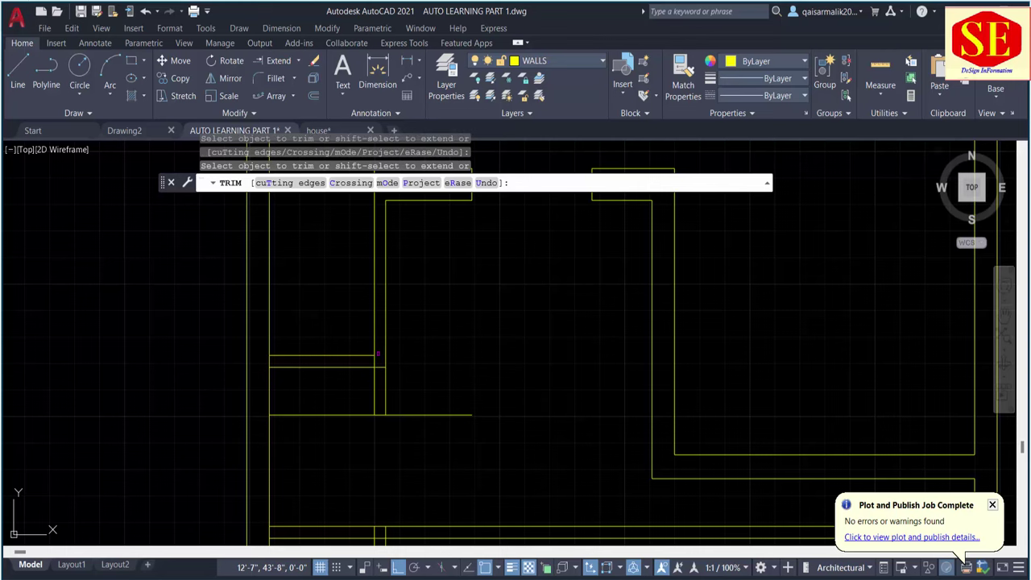
key(Escape)
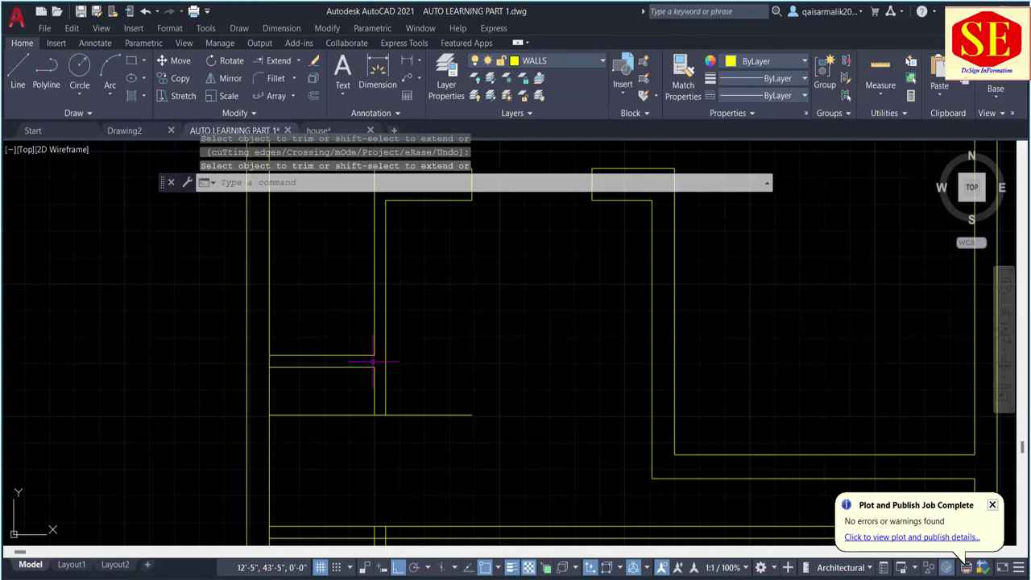
scroll(376, 359, down, 2)
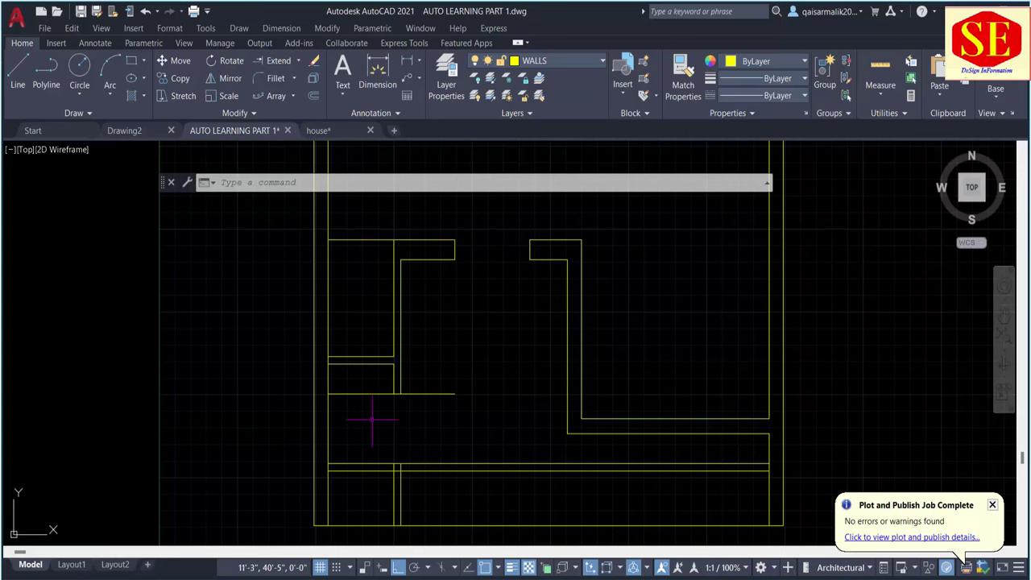
key(Escape)
Start the OFFSET command again for the stair tread lines.
text(o)
key(Return)
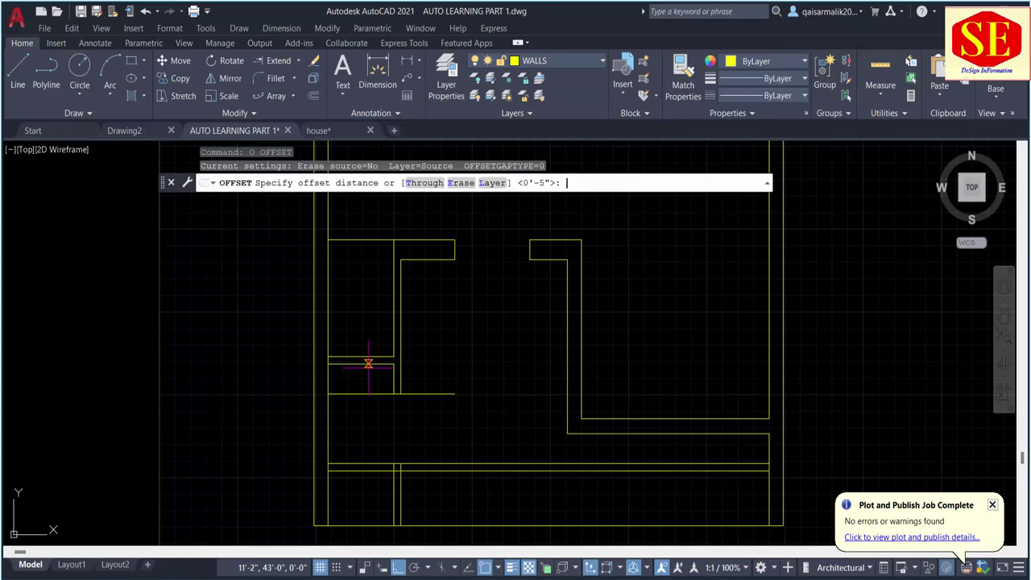
scroll(391, 395, down, 5)
scroll(345, 322, up, 5)
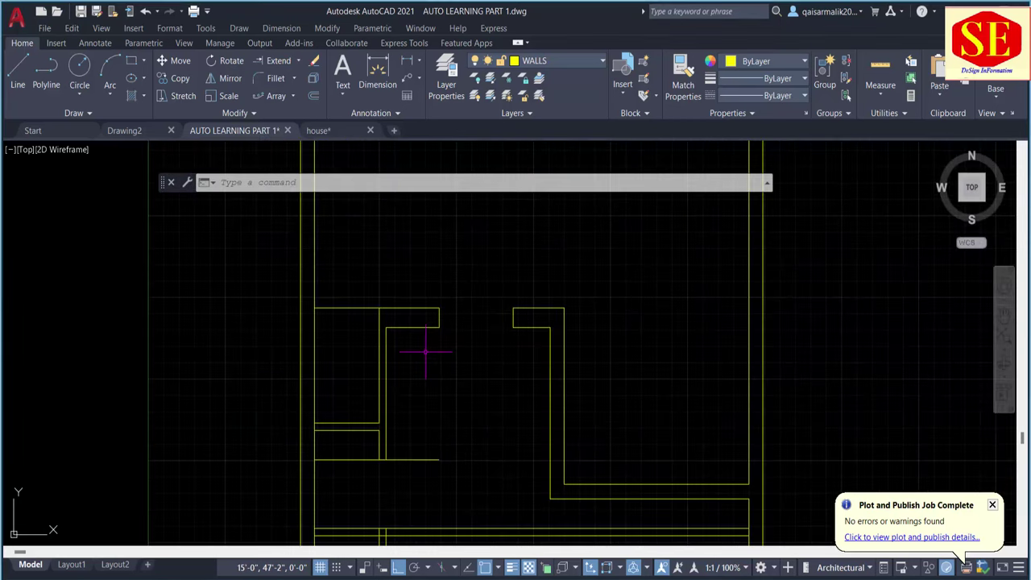
text(o)
key(Return)
Set the offset distance to 10.5.
text(10.)
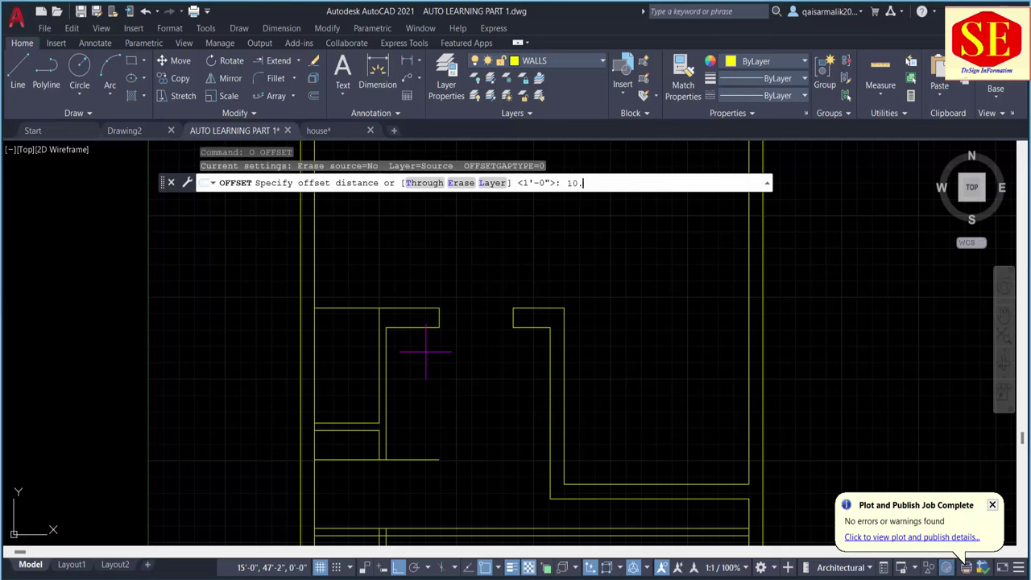
text(5)
key(Return)
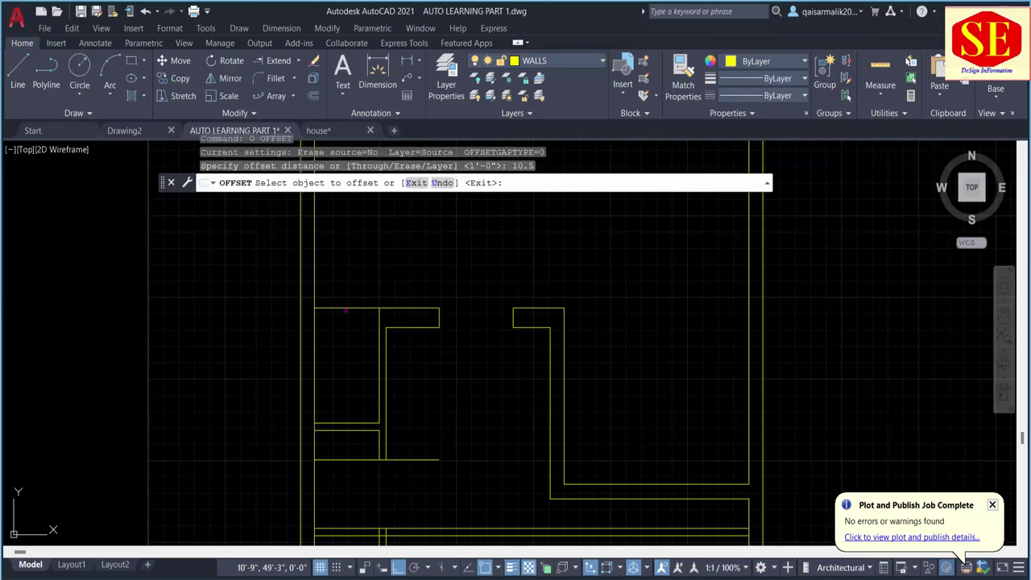
click(345, 311)
click(345, 310)
scroll(338, 327, up, 2)
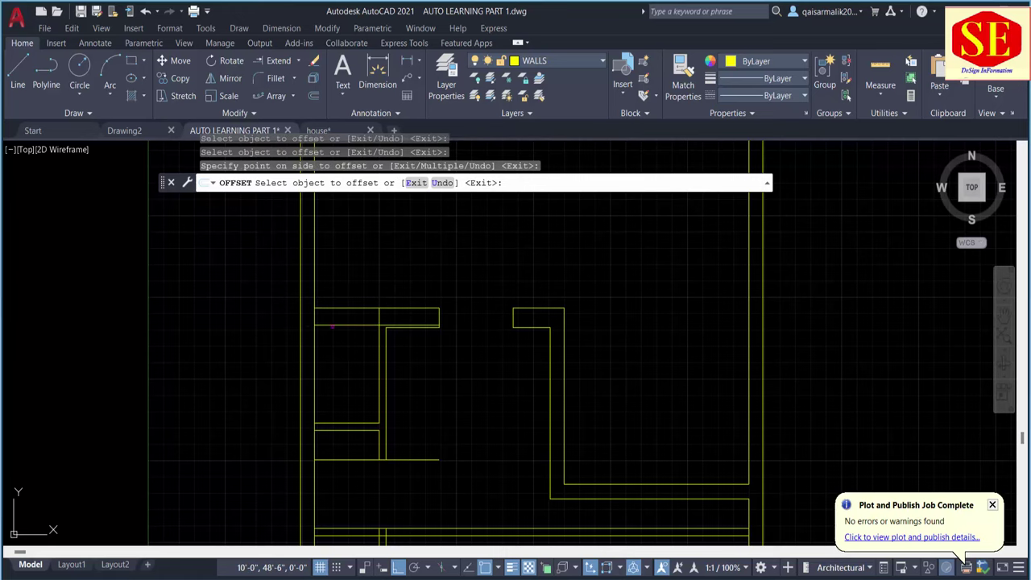
scroll(337, 326, up, 2)
key(Escape)
Trim the wall line past the stair corner.
key(Escape)
text(tr)
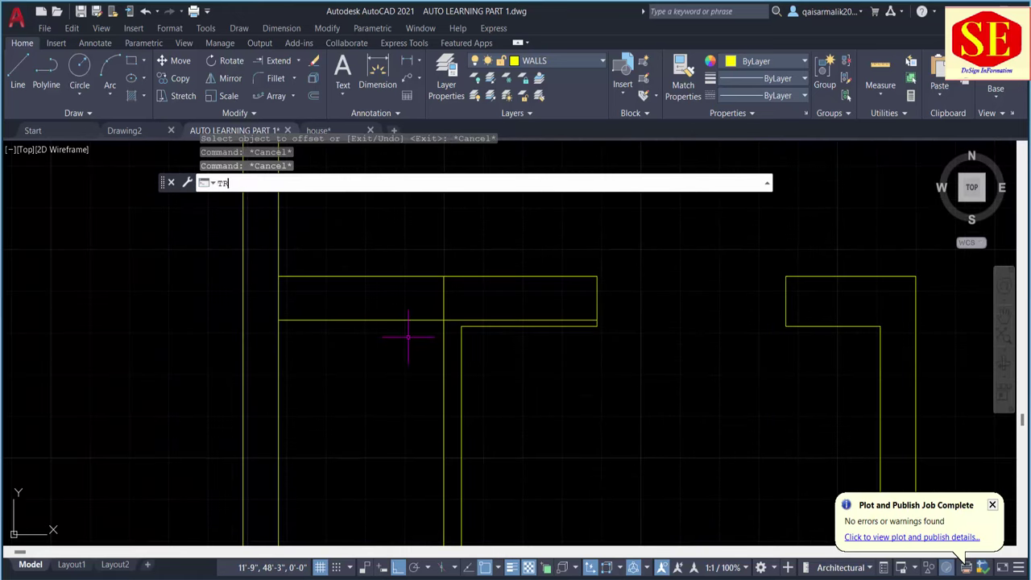
key(Return)
click(455, 320)
key(Escape)
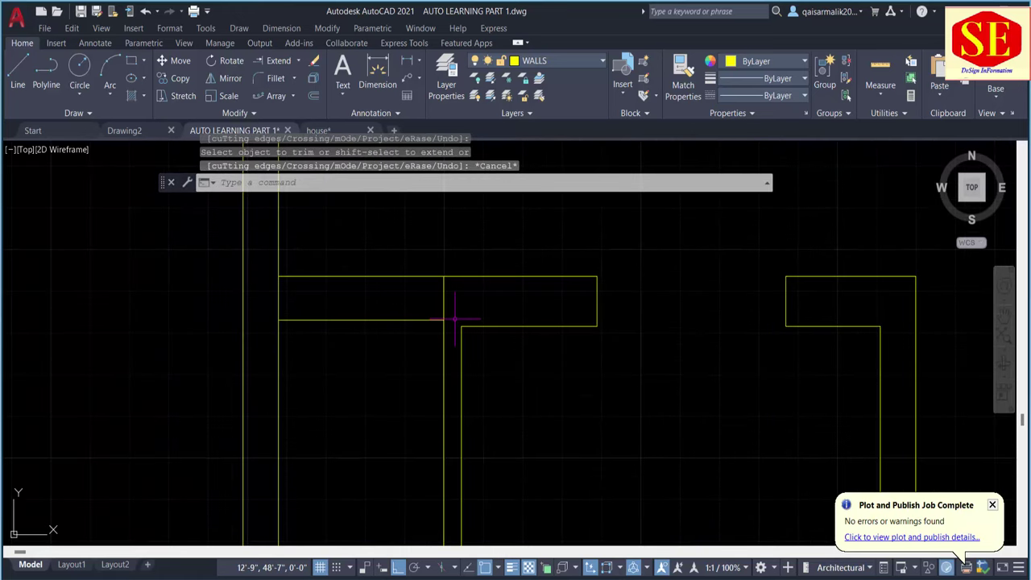
Offset the stair wall line twice at 10.5 to create two step lines.
text(o)
key(Return)
key(Return)
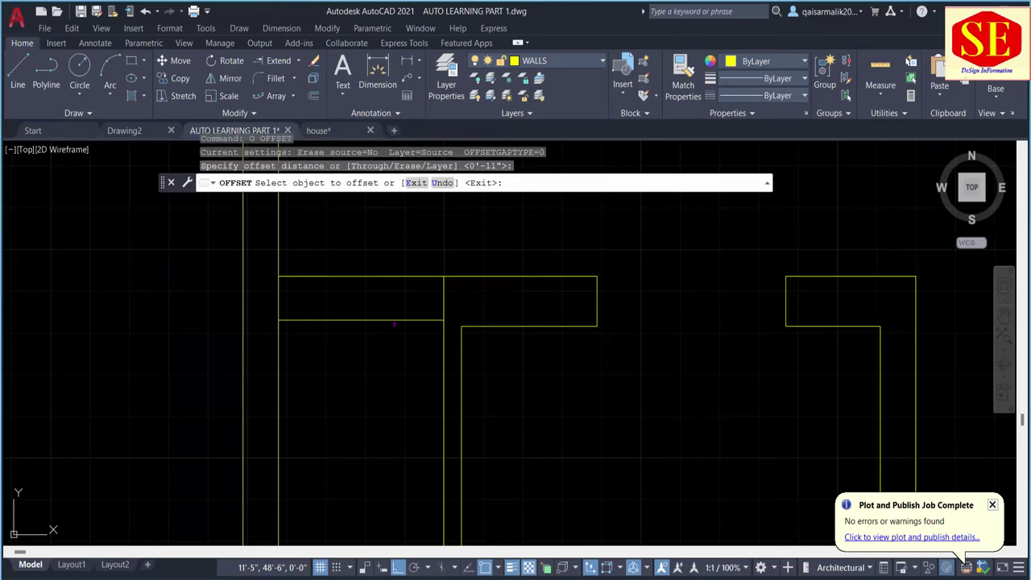
click(387, 319)
click(379, 346)
click(378, 364)
click(378, 395)
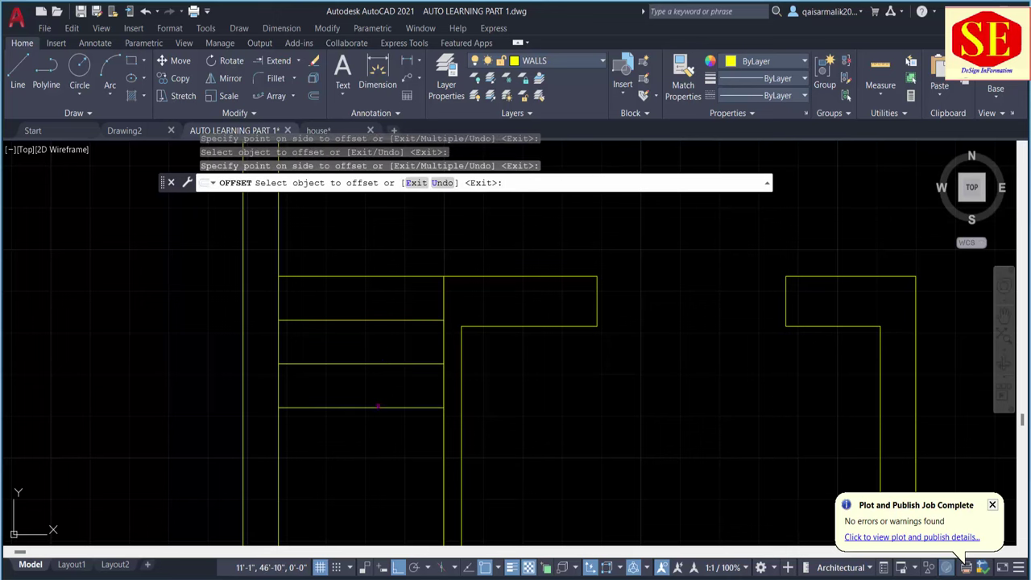
scroll(432, 322, down, 2)
key(Escape)
Copy the pair of step lines twice further down the stair strip.
text(co)
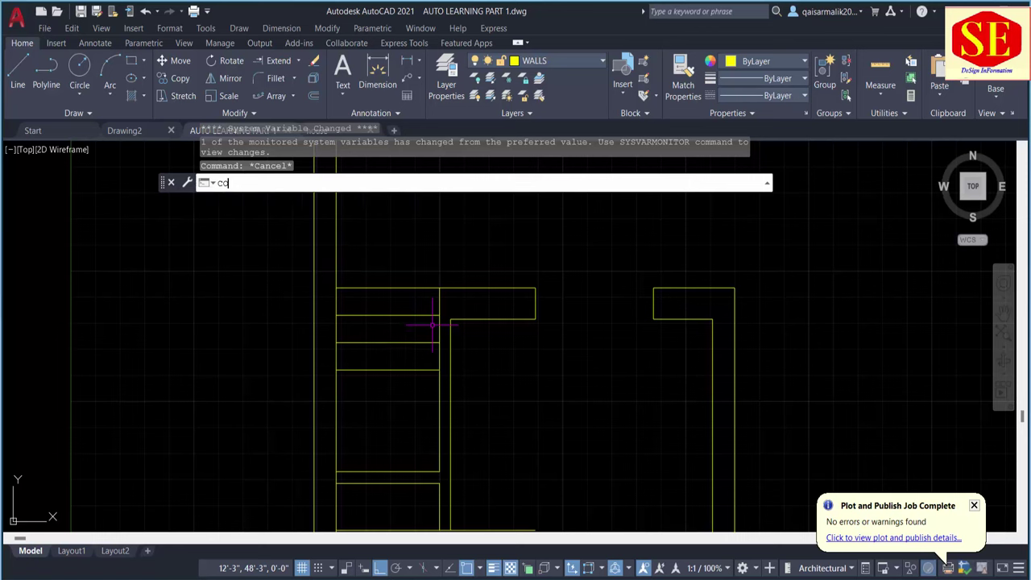
key(Return)
click(431, 335)
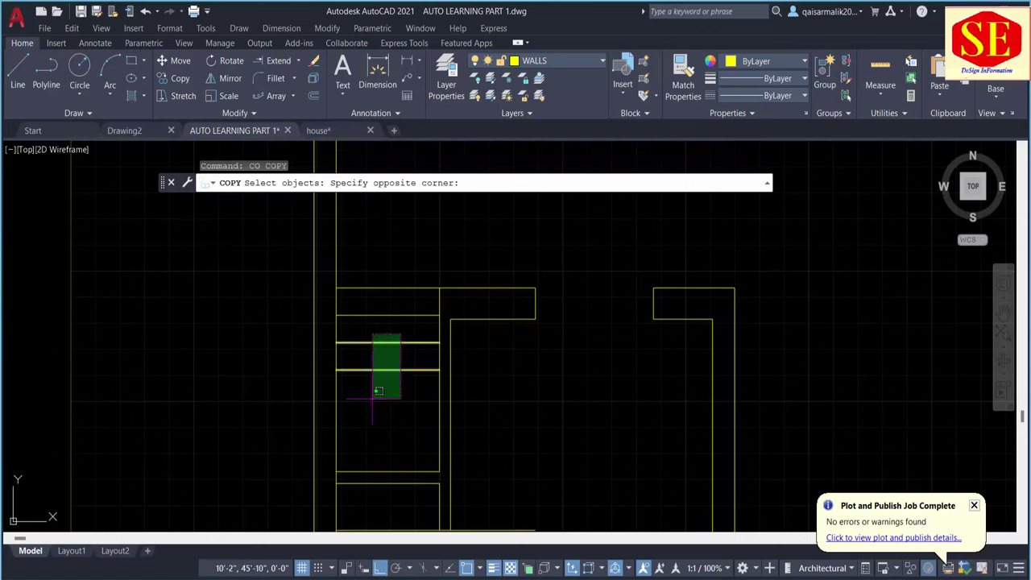
click(376, 390)
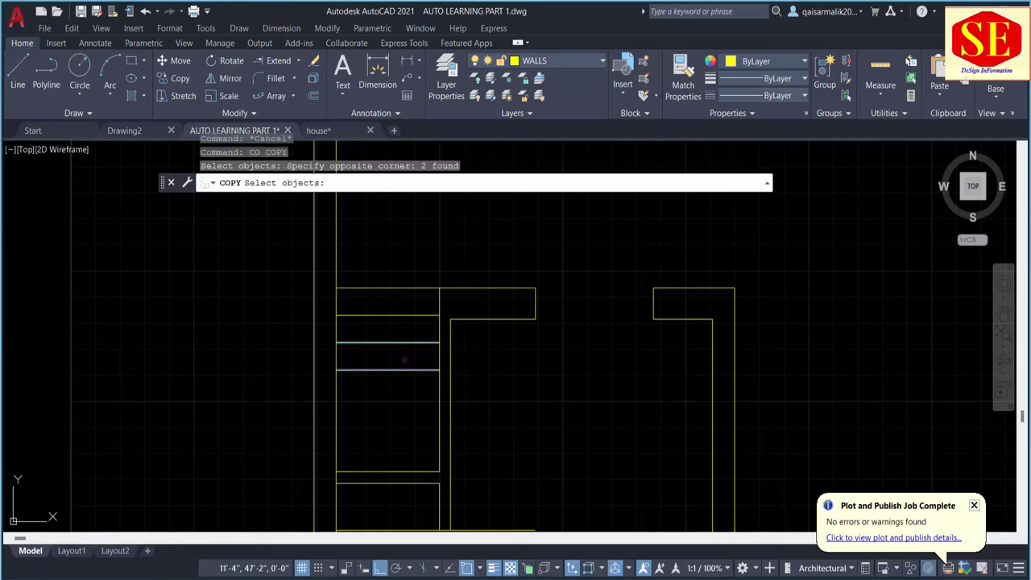
key(Return)
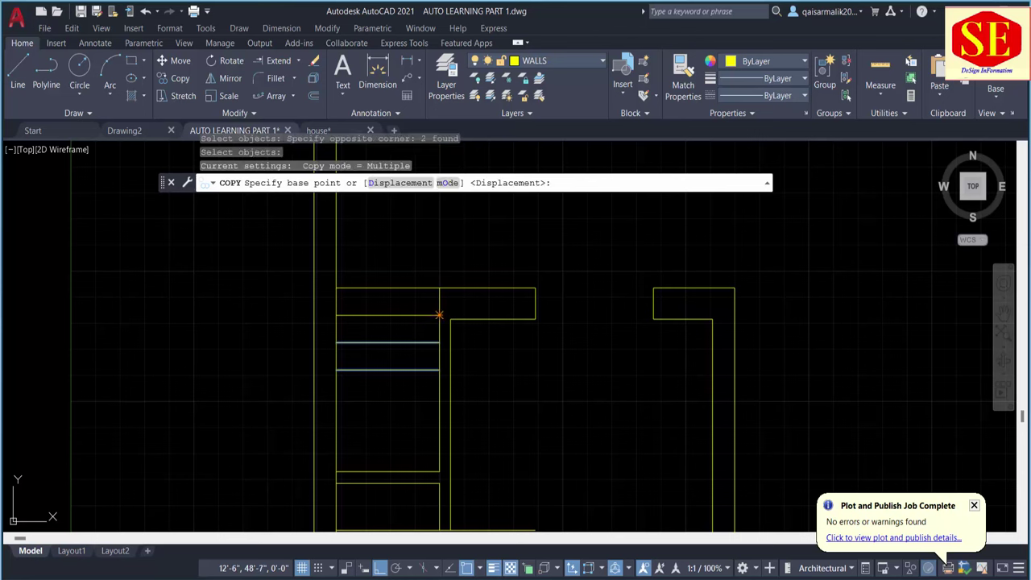
click(439, 315)
click(439, 369)
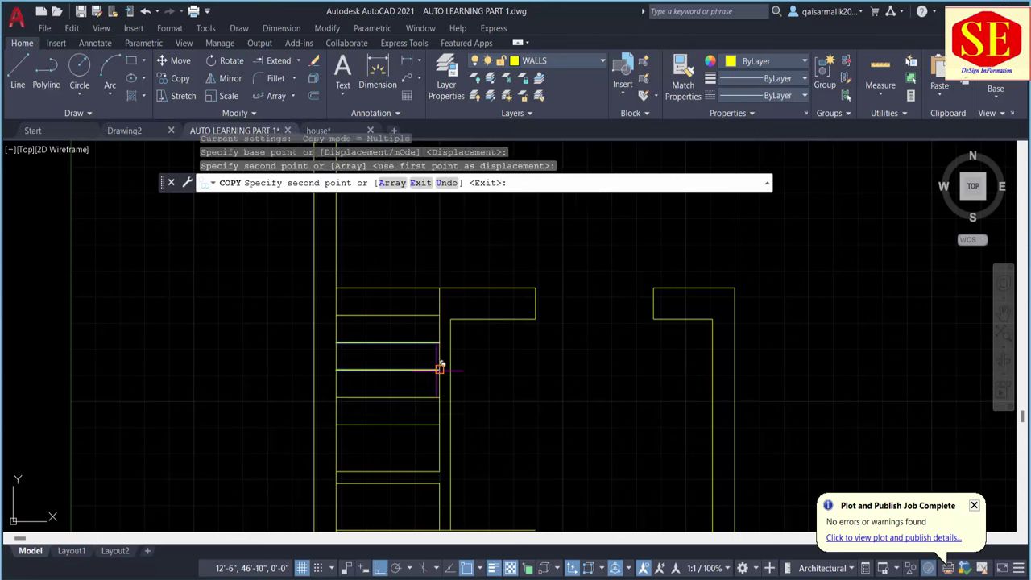
click(438, 424)
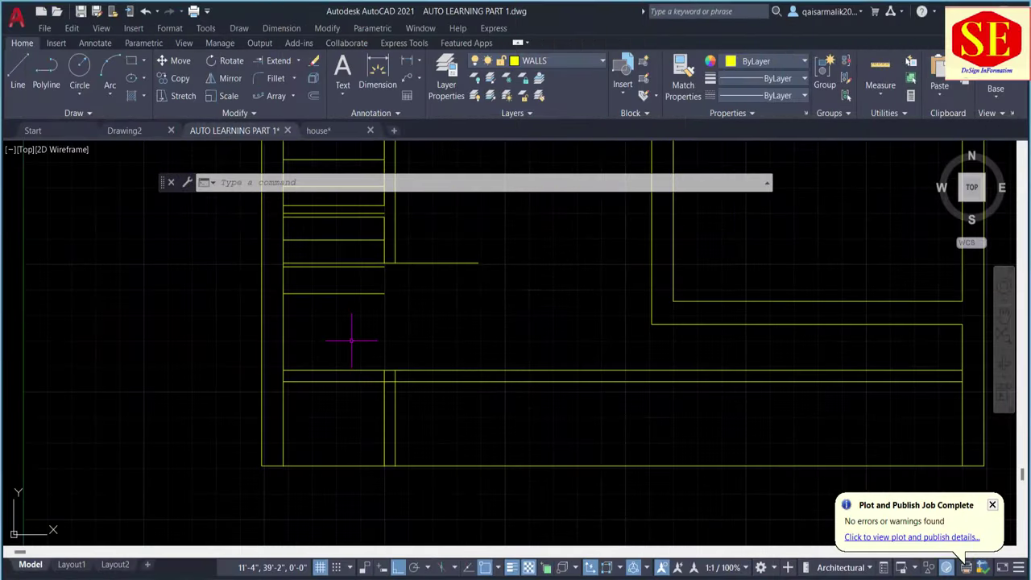
Draw two diagonal winder lines from the stair's inner corner down to the left.
text(L LINE)
click(387, 291)
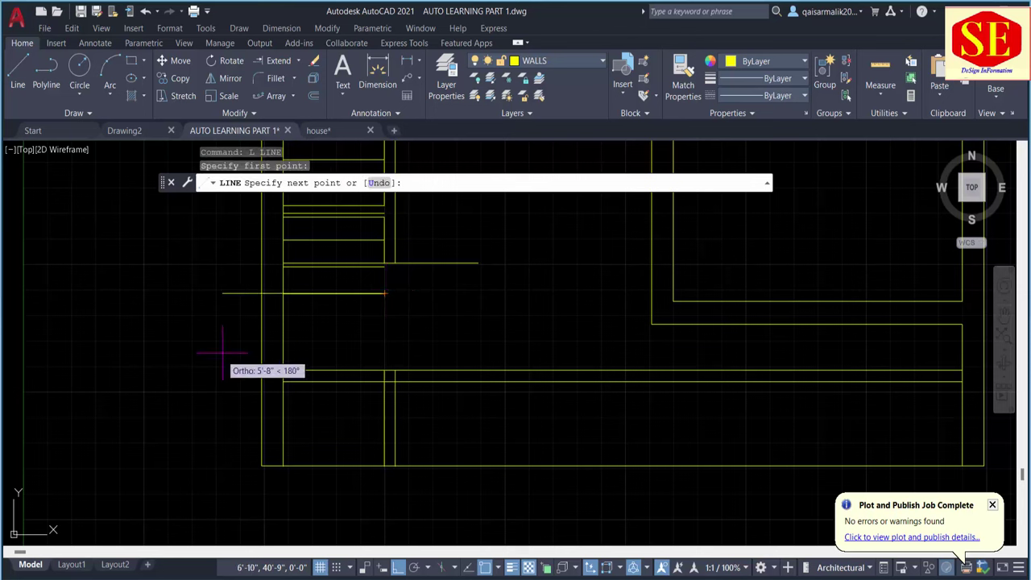
click(283, 338)
key(Escape)
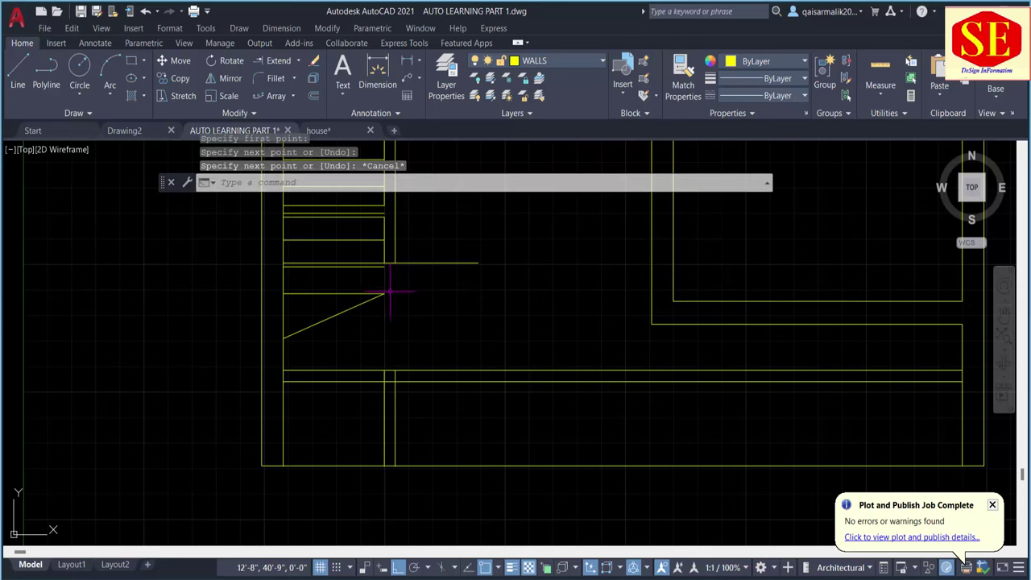
key(Return)
click(385, 293)
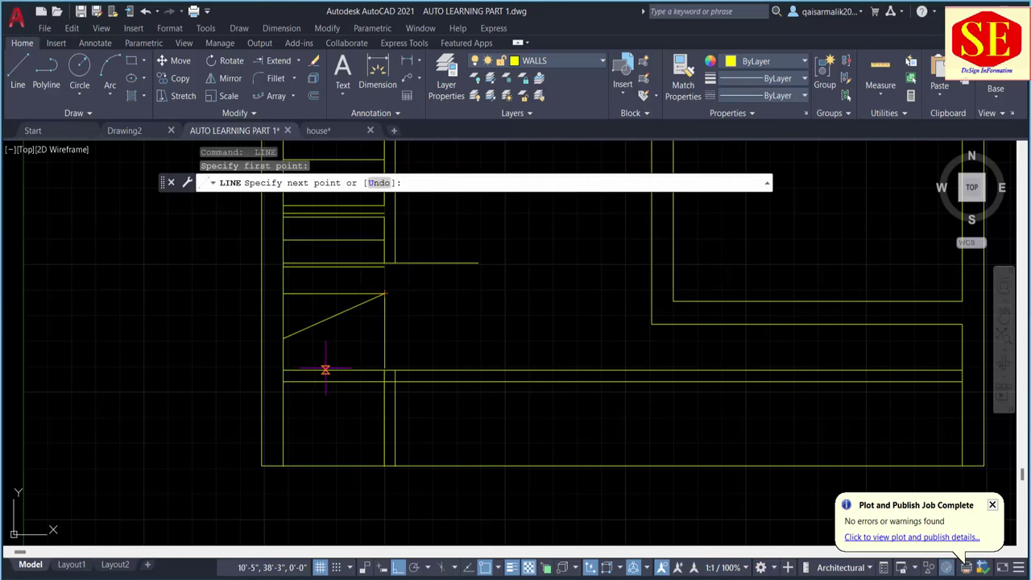
click(325, 370)
Draw a vertical line from the winder apex down to the lower wall.
click(385, 293)
key(Return)
key(Return)
click(385, 293)
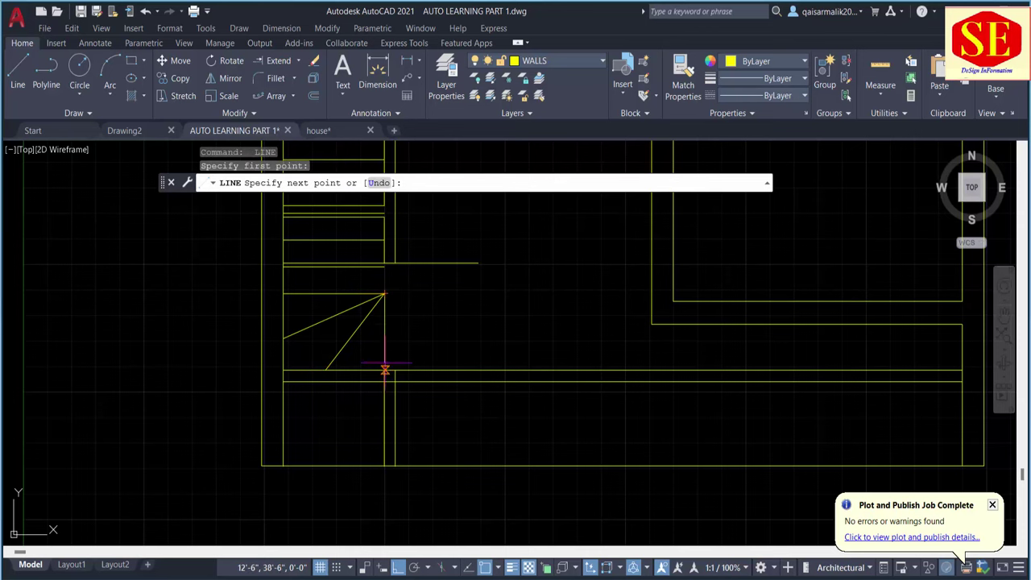
click(385, 370)
key(Escape)
Offset the vertical stair line to add three more vertical step lines to its right.
text(c)
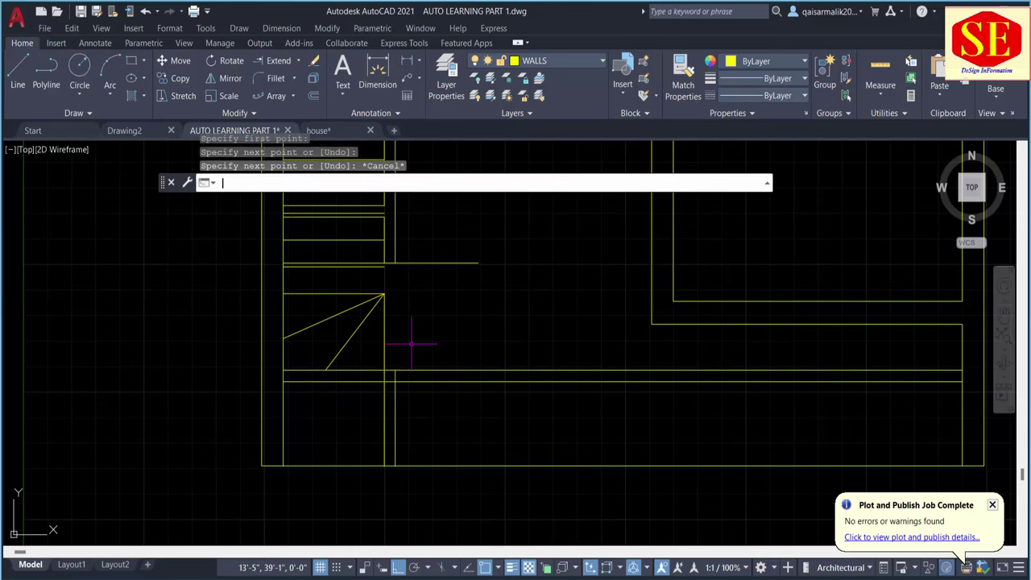
text(o)
key(Return)
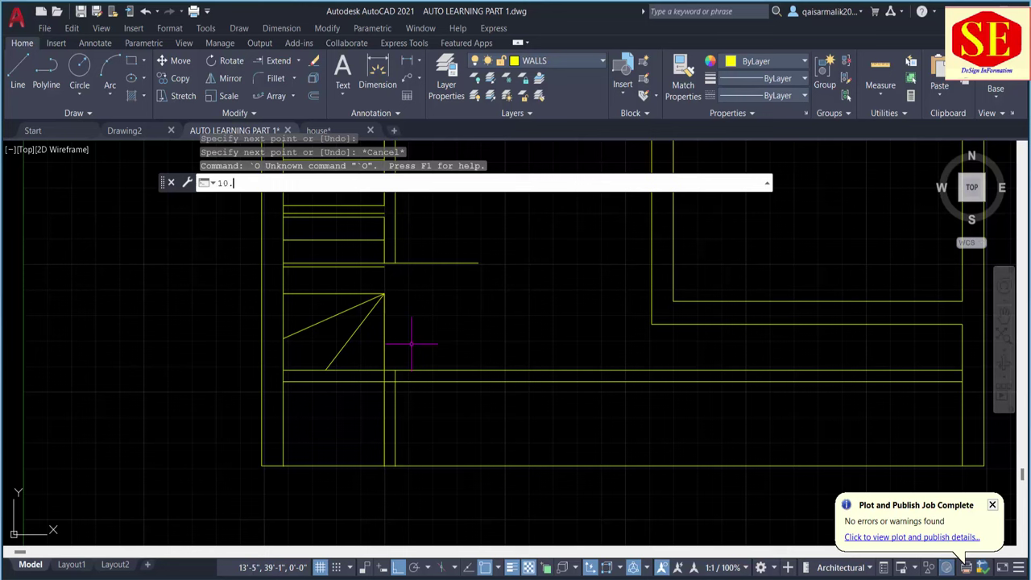
text(5)
key(Return)
text(o)
key(Return)
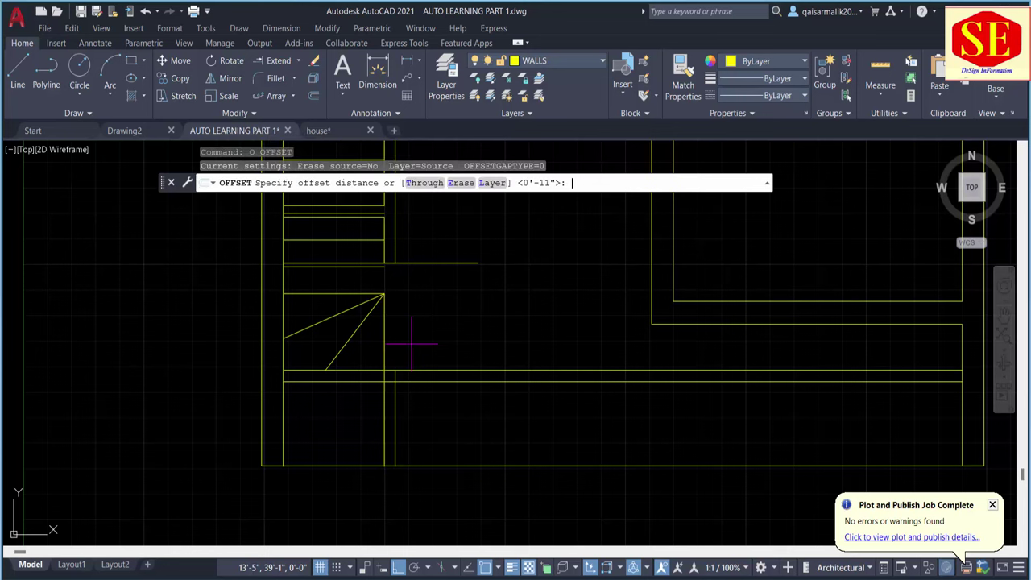
text(5)
key(Return)
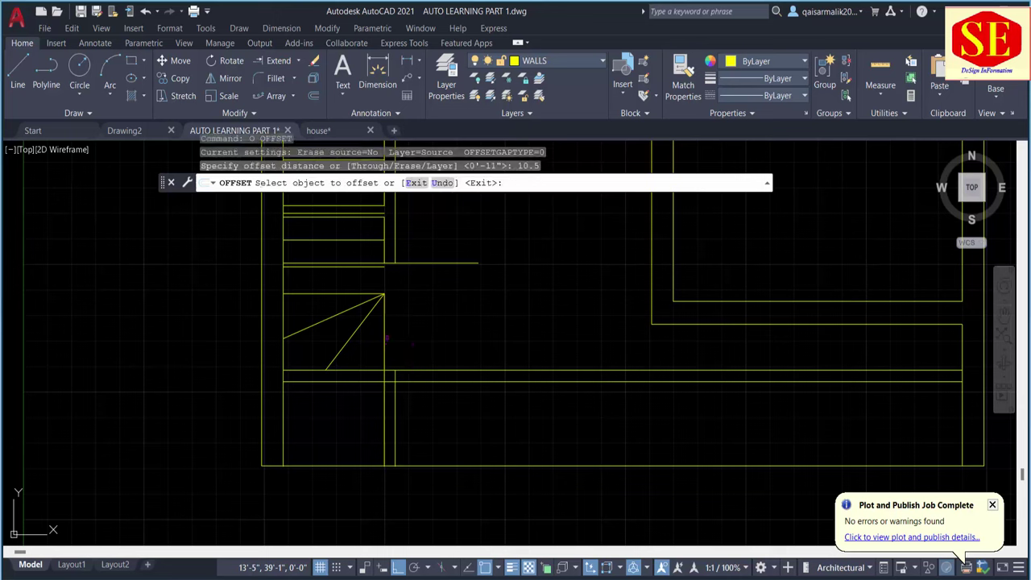
click(385, 326)
click(412, 330)
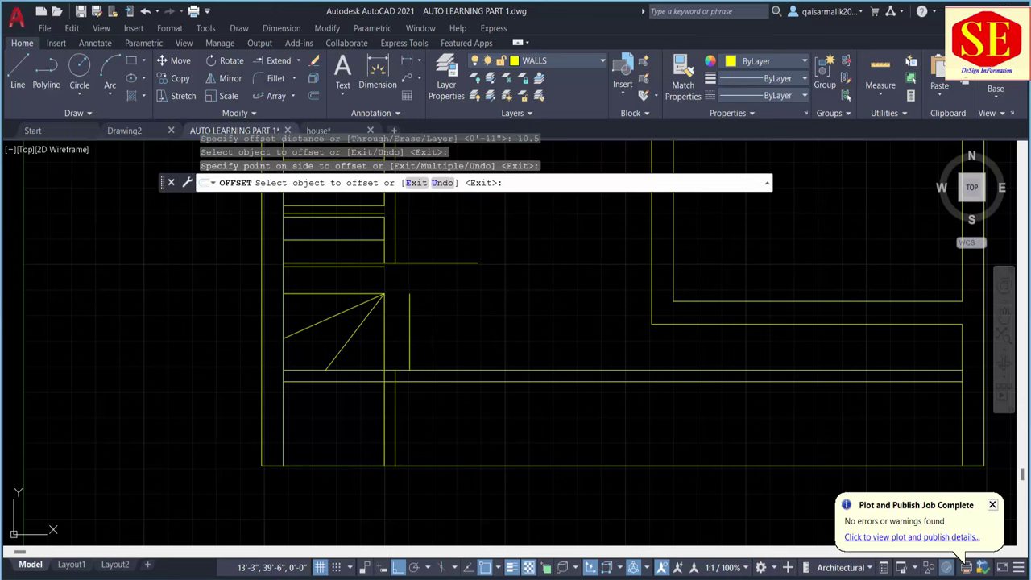
click(410, 330)
click(426, 328)
click(435, 329)
click(473, 317)
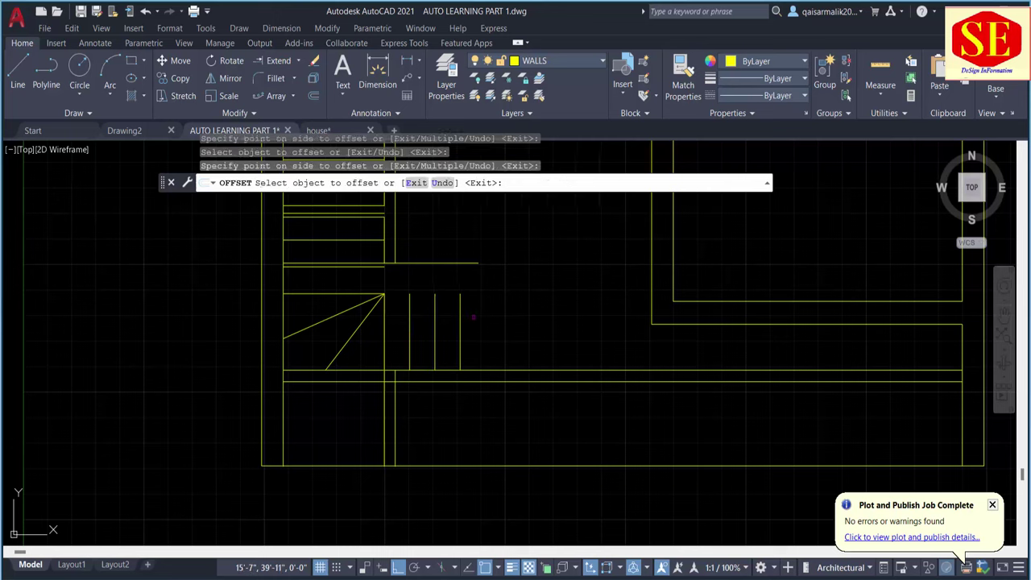
key(Escape)
Extend the three new step lines up to the landing's top edge.
key(Return)
drag(473, 317, 403, 300)
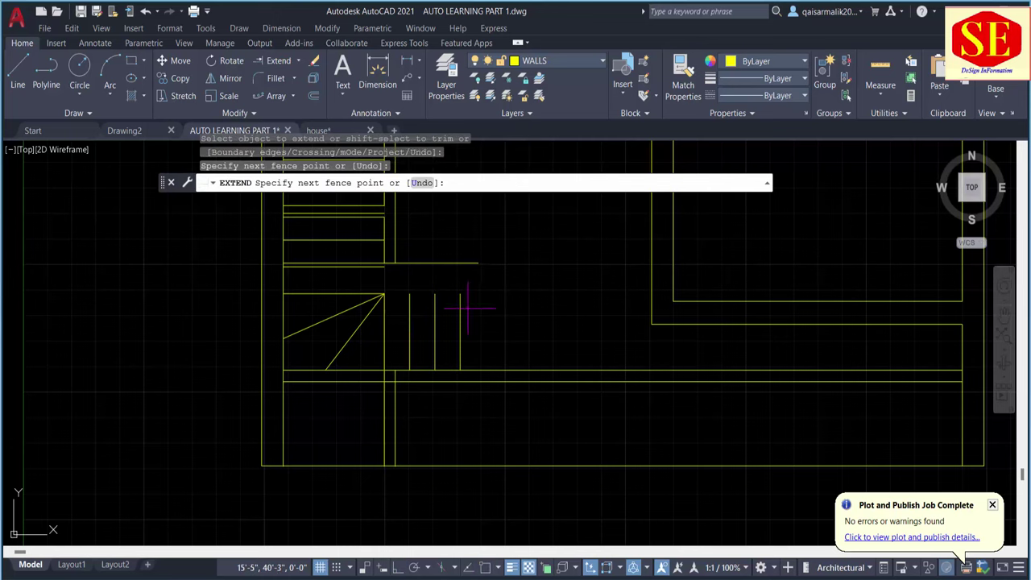
key(Escape)
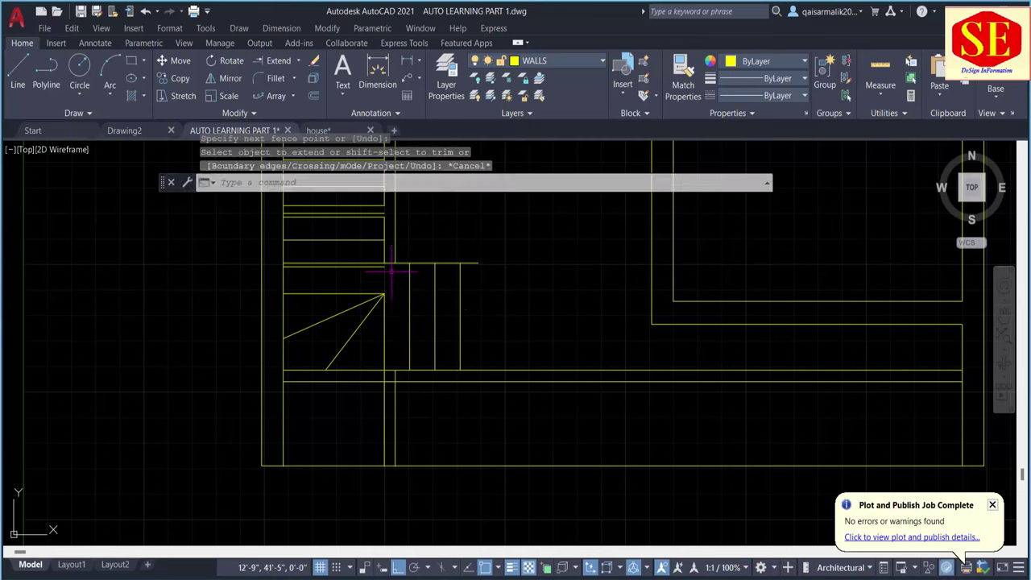
Draw a short line from the winder apex to the adjacent vertical step line.
text(l)
key(Return)
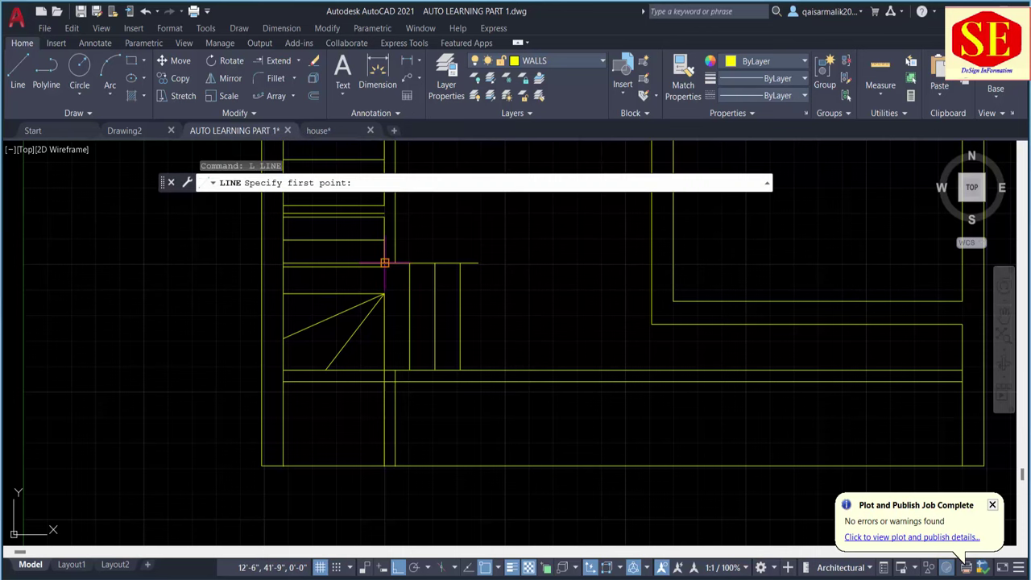
click(383, 294)
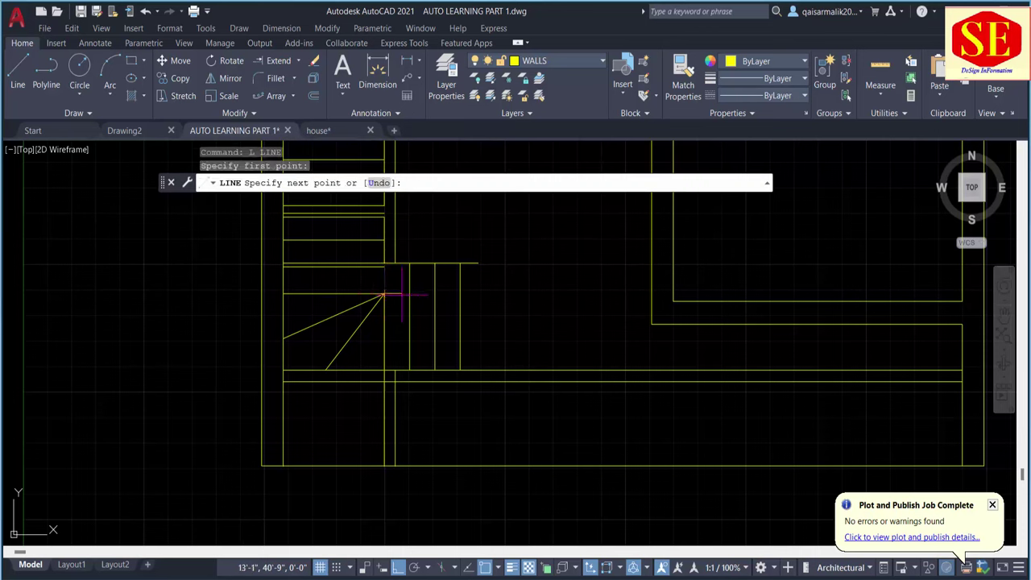
click(409, 294)
key(Escape)
Extend the remaining stair line up to its boundary.
text(ex)
key(Return)
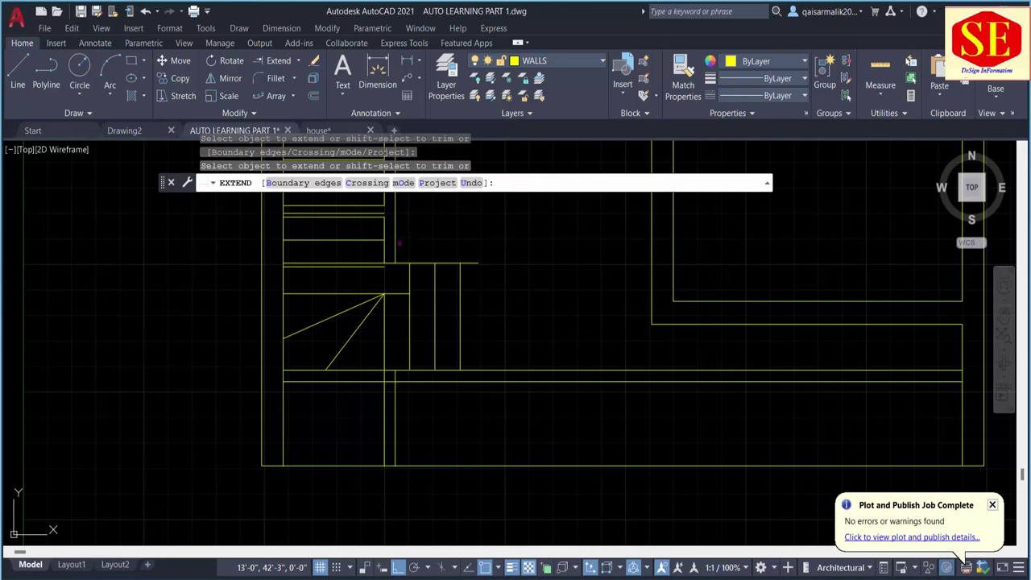
click(394, 242)
key(Escape)
key(Return)
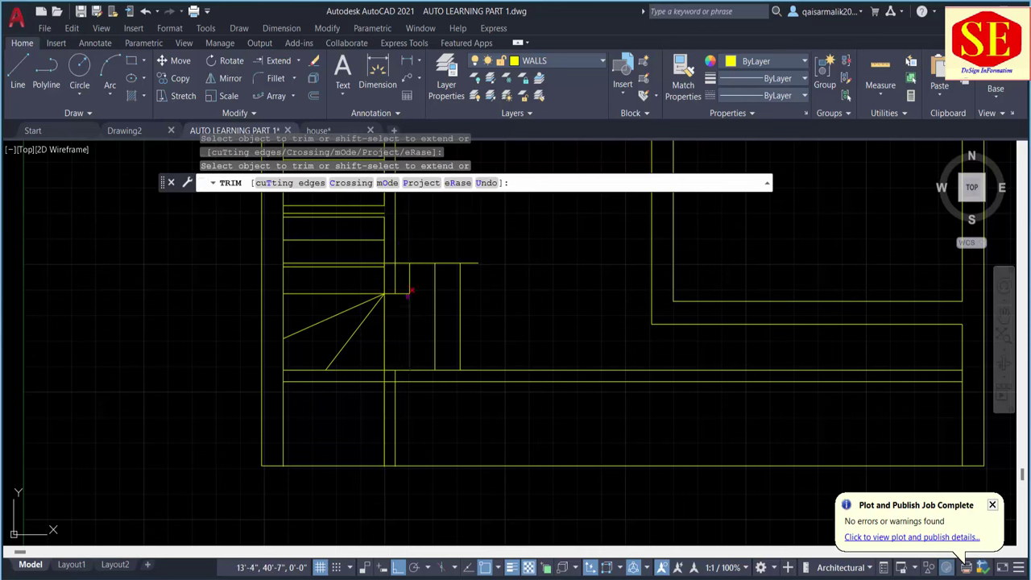
key(Escape)
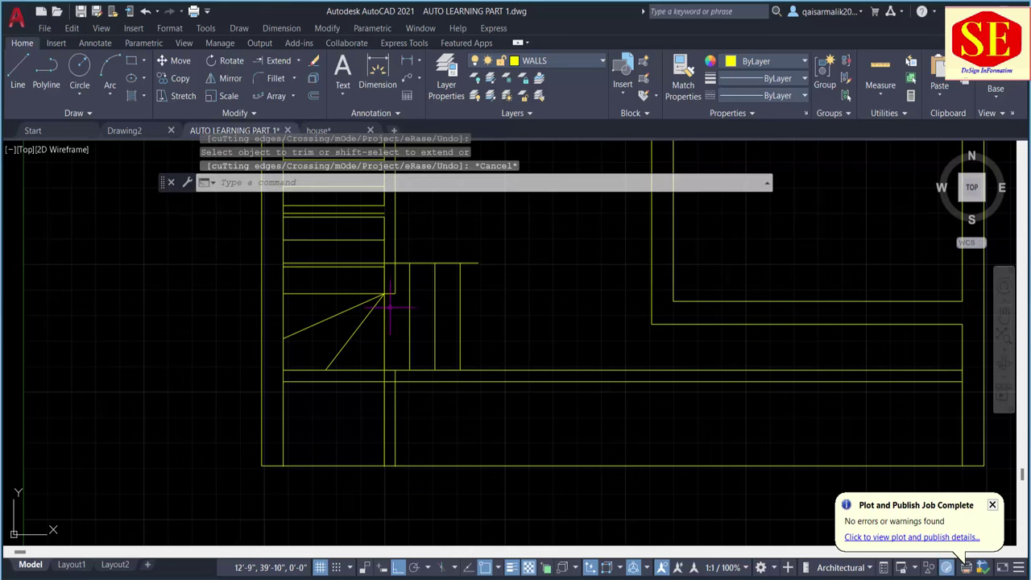
key(Escape)
scroll(386, 314, down, 1)
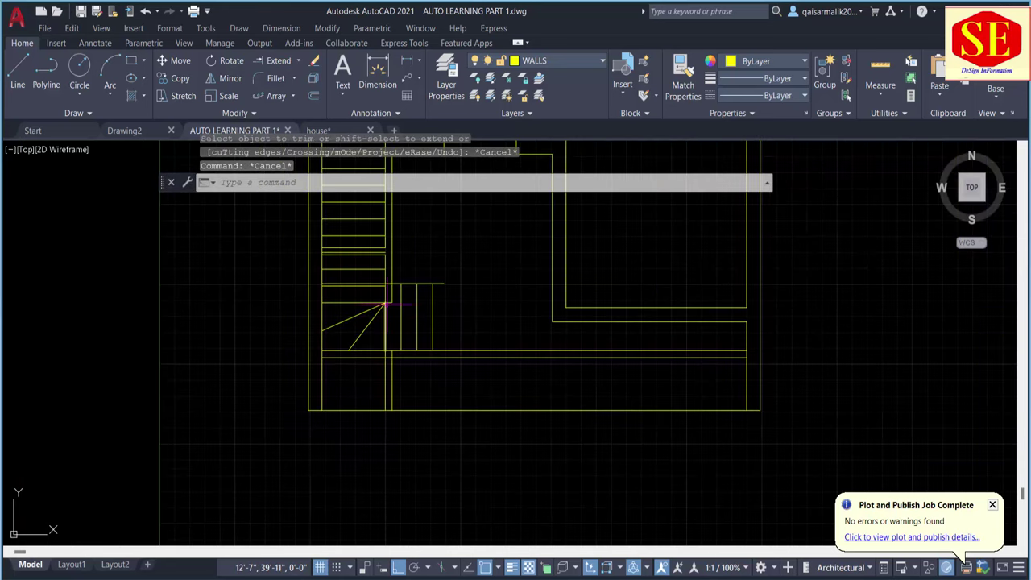
scroll(378, 322, down, 2)
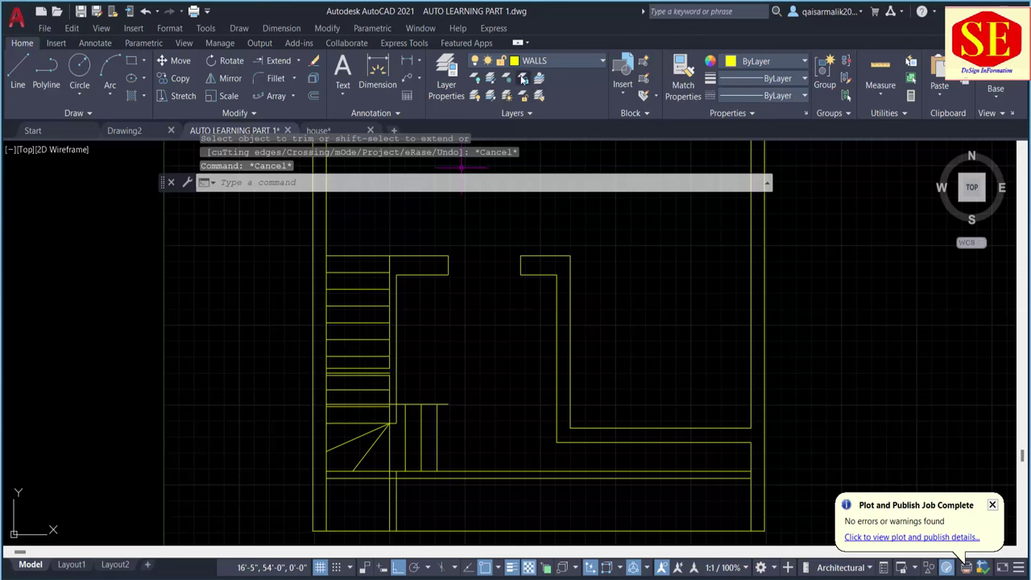
click(530, 62)
click(526, 69)
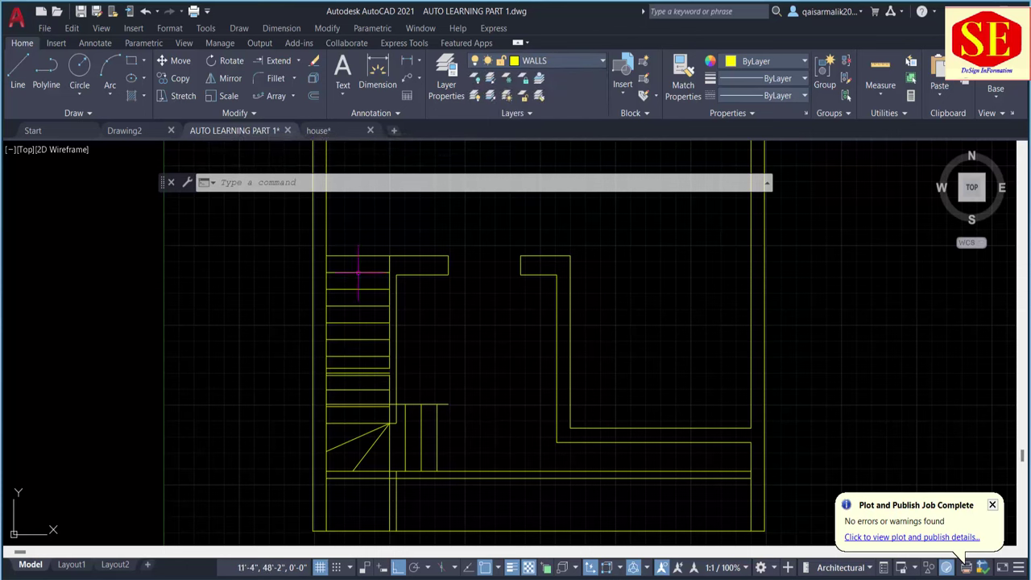
In Layer Properties Manager, add layer 'str' and give it cyan colour (index 4).
key(Escape)
key(Escape)
text(LA)
key(Return)
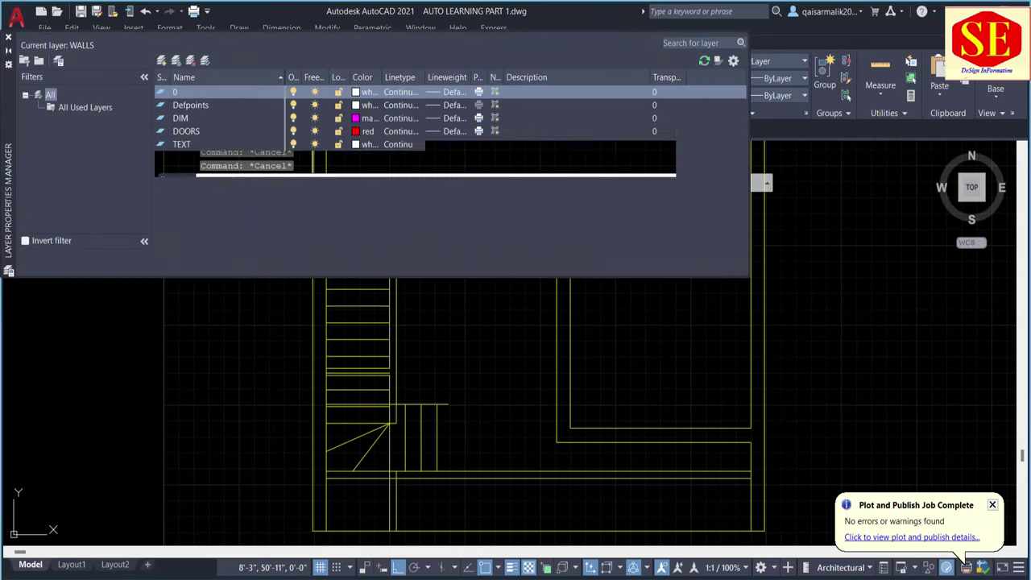
click(162, 61)
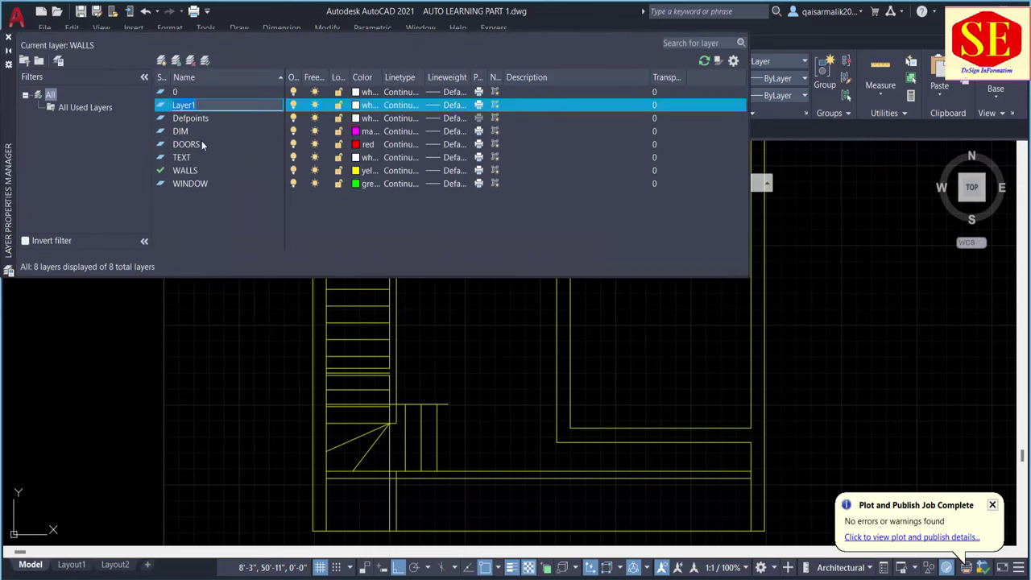
text(str)
click(355, 105)
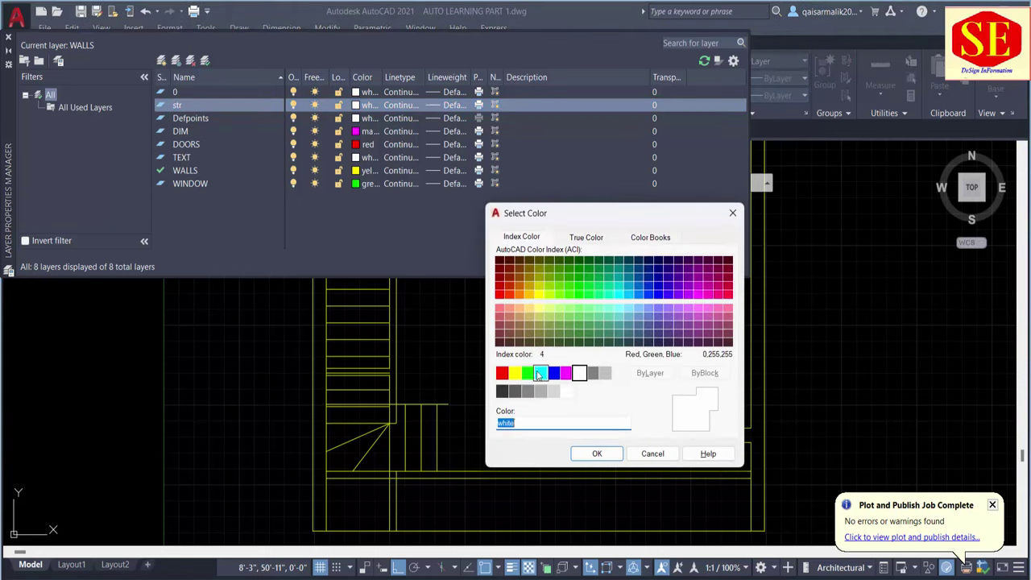
click(540, 373)
click(597, 454)
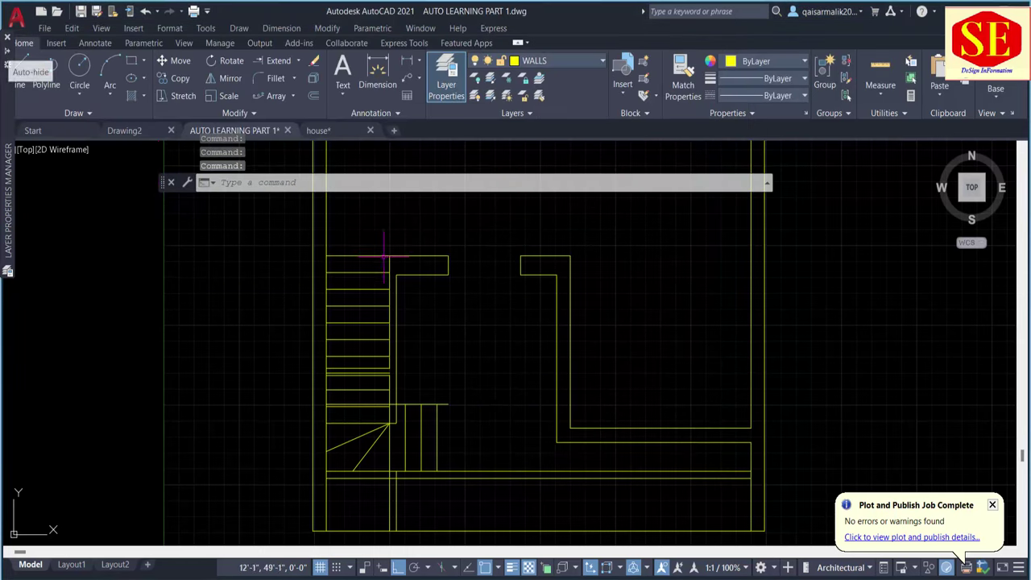
Move the stair treads, winder diagonals and vertical step lines onto the cyan str layer.
click(372, 215)
click(358, 372)
scroll(375, 372, up, 5)
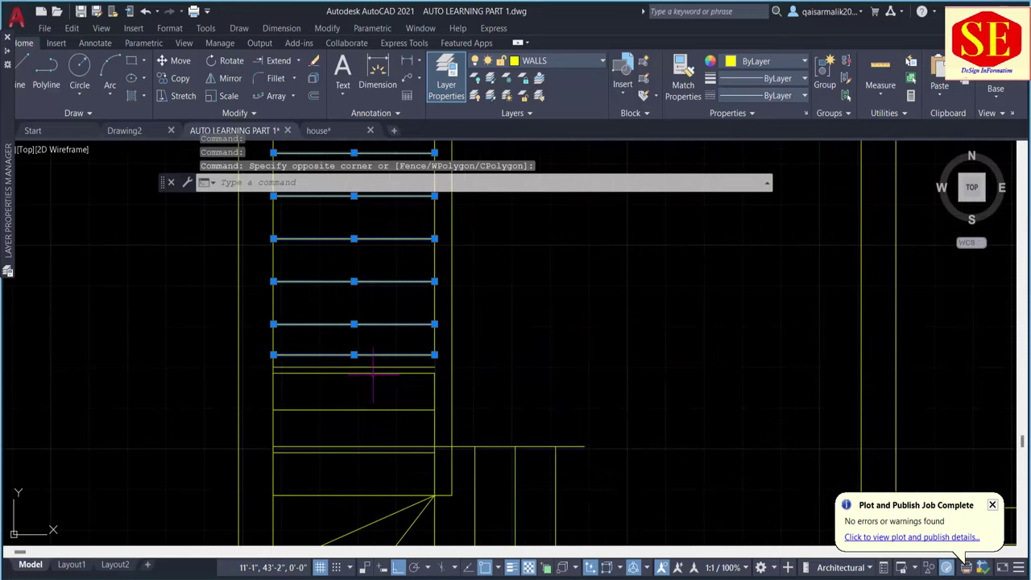
click(379, 393)
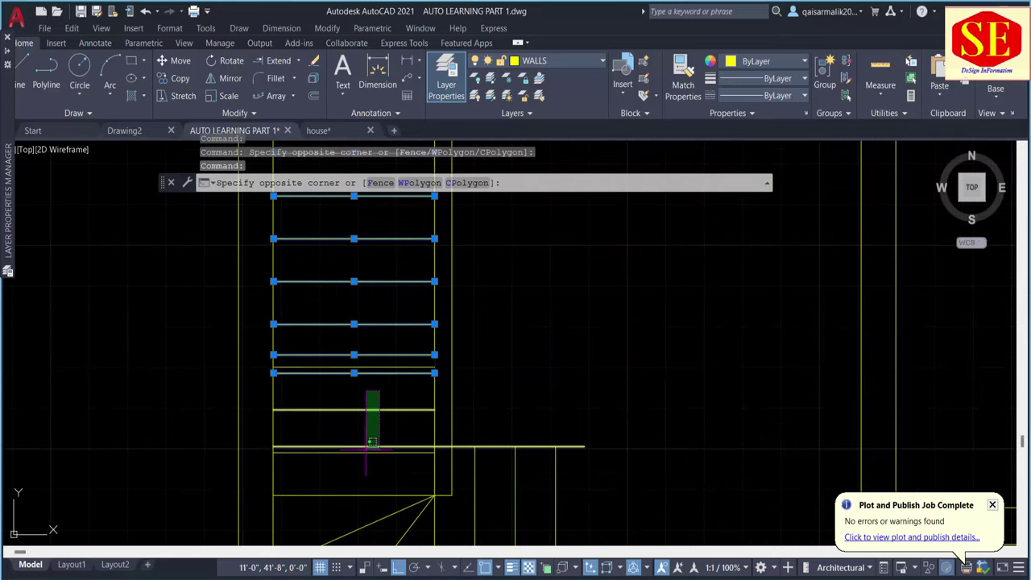
click(362, 441)
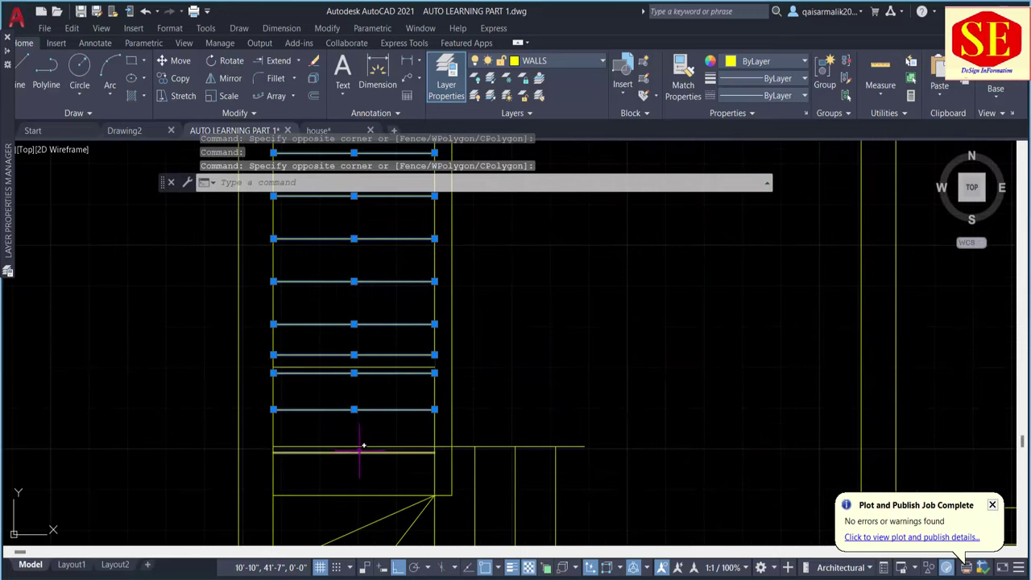
click(362, 451)
middle_drag(374, 441, 383, 312)
click(392, 342)
click(395, 430)
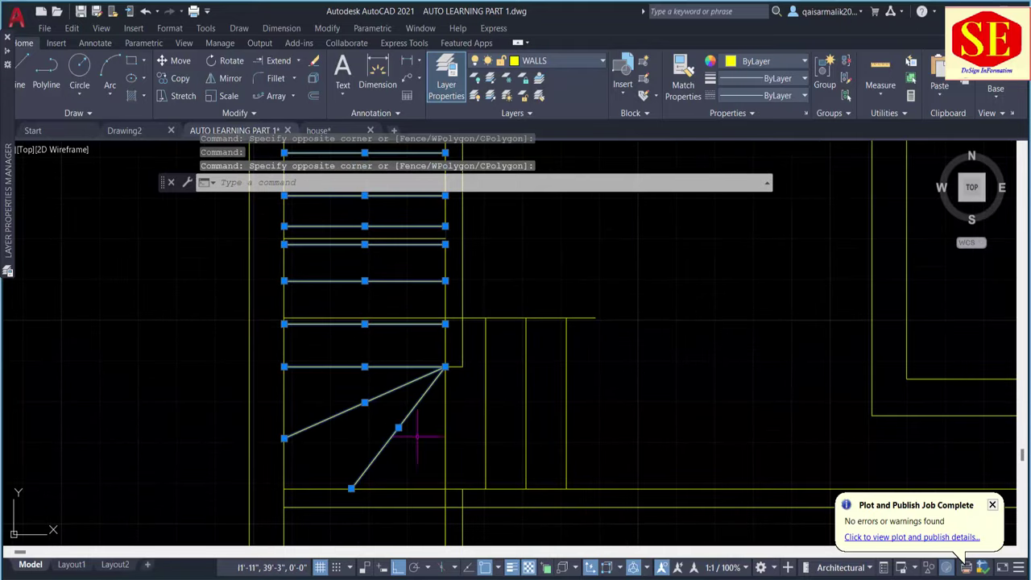
click(594, 384)
click(475, 400)
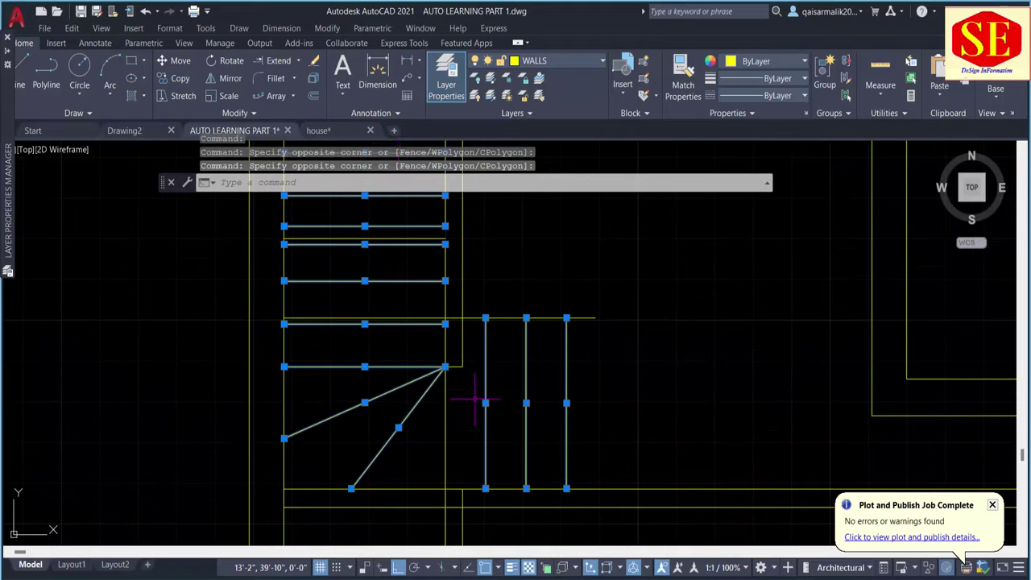
click(542, 68)
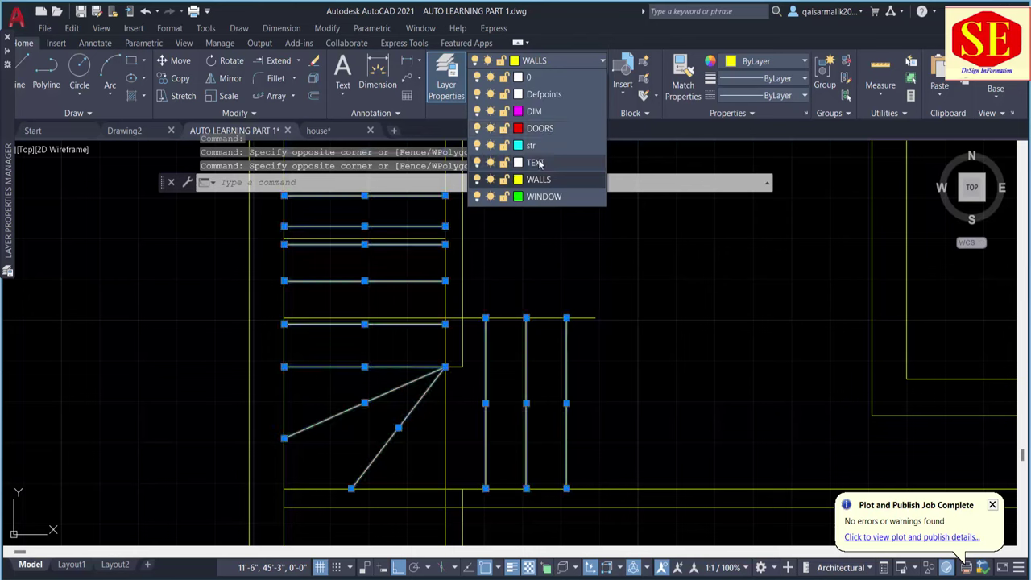
click(534, 147)
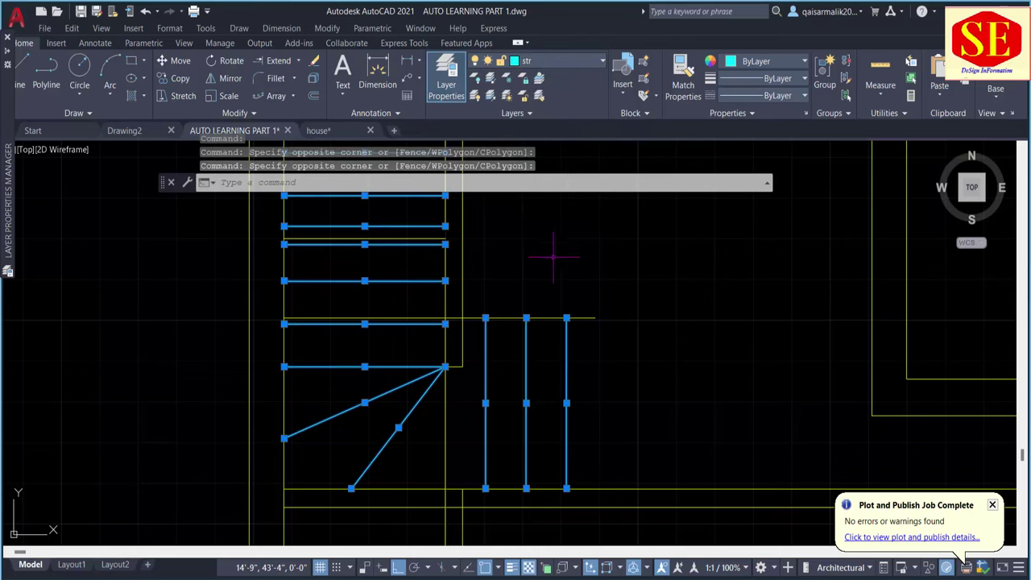
key(Escape)
scroll(556, 290, down, 3)
scroll(559, 311, down, 1)
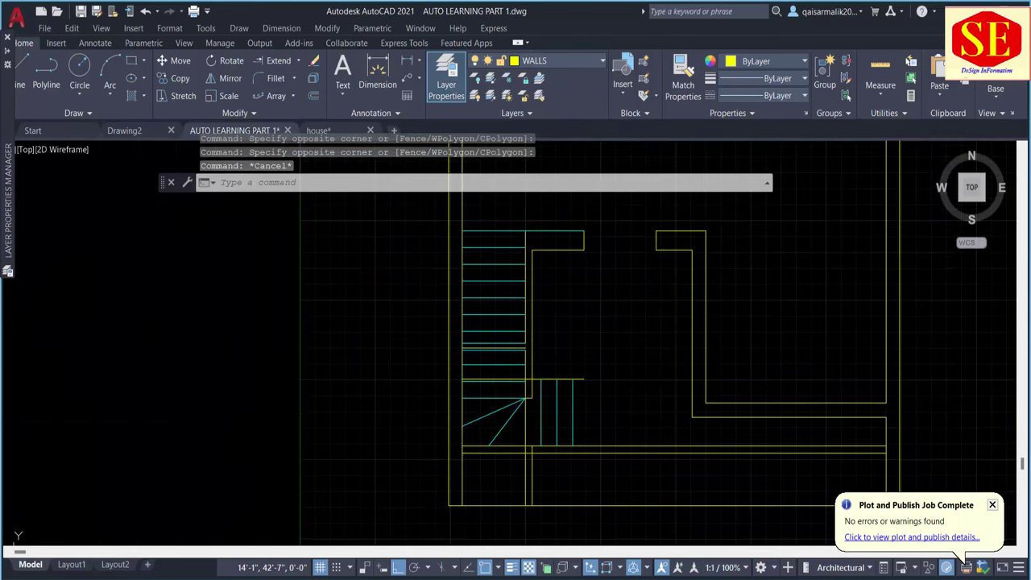
scroll(515, 379, up, 4)
Trim away the yellow line crossing the staircase.
text(t)
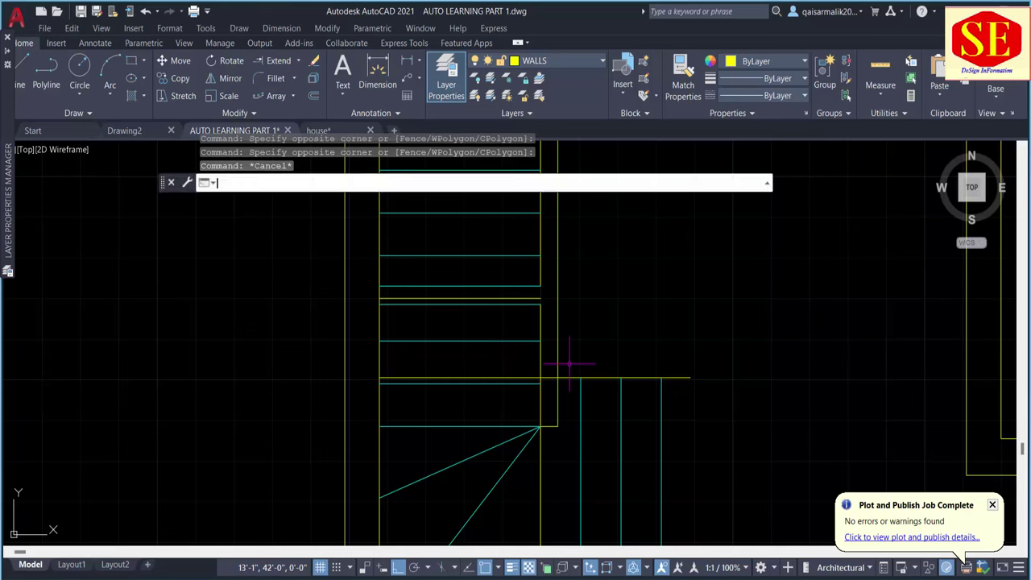
text(r)
key(Return)
click(522, 377)
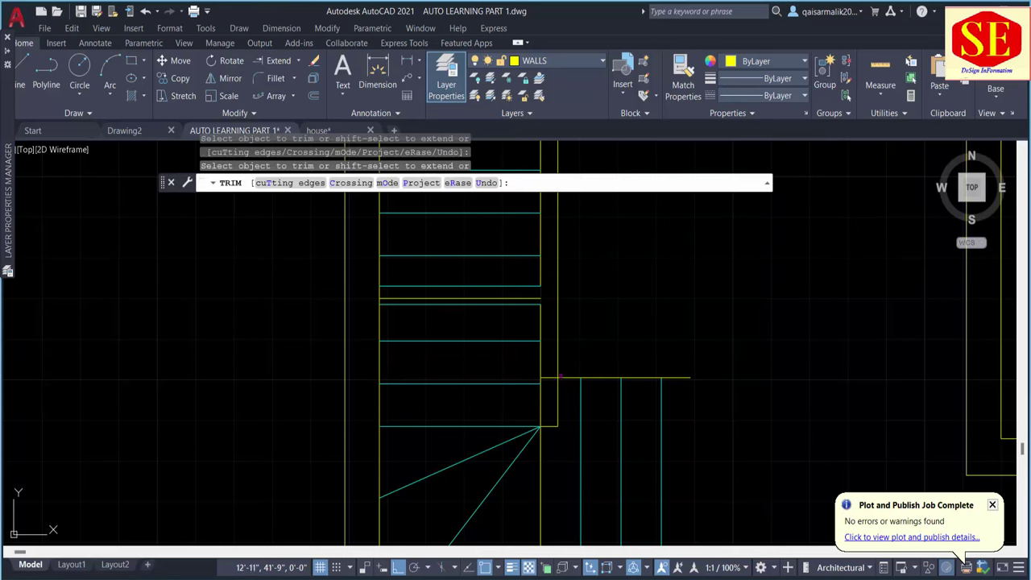
key(Escape)
scroll(567, 334, down, 2)
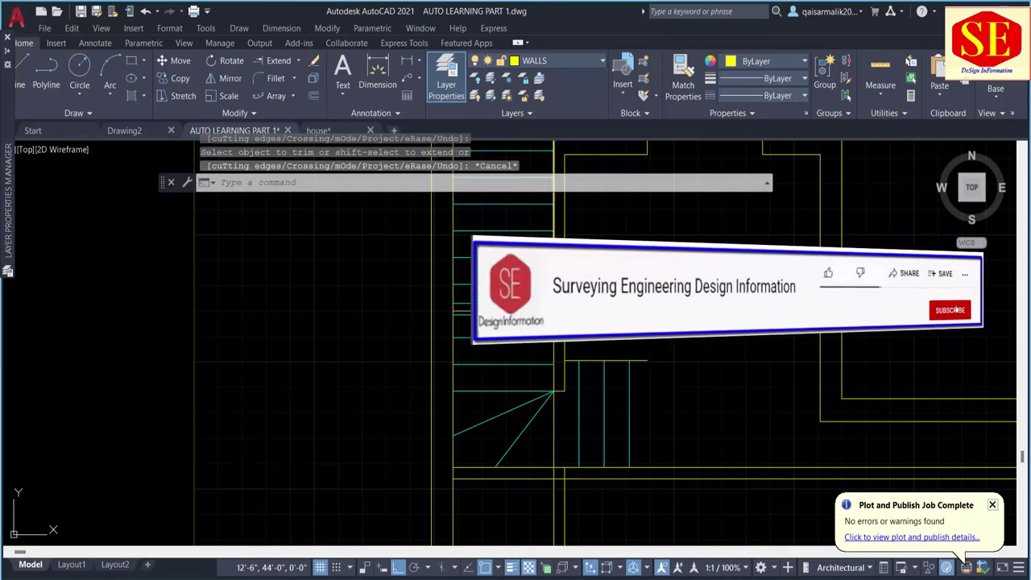
key(Escape)
scroll(549, 352, up, 2)
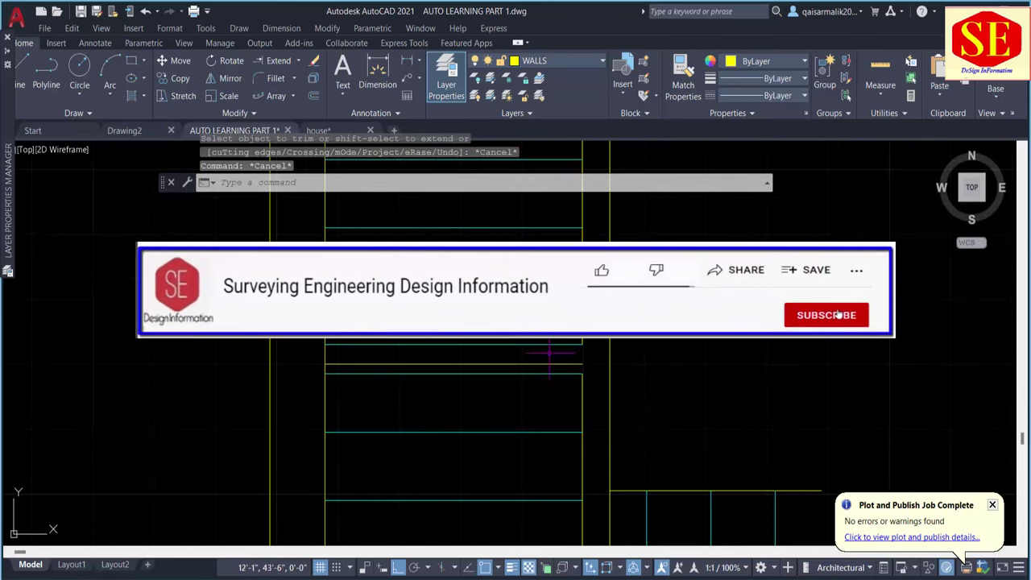
scroll(524, 344, down, 2)
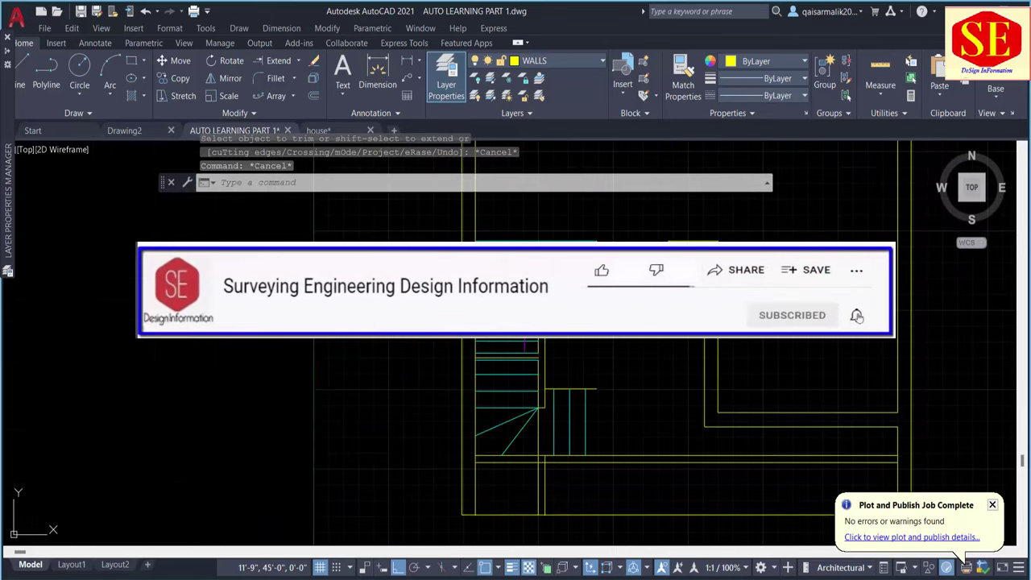
key(Escape)
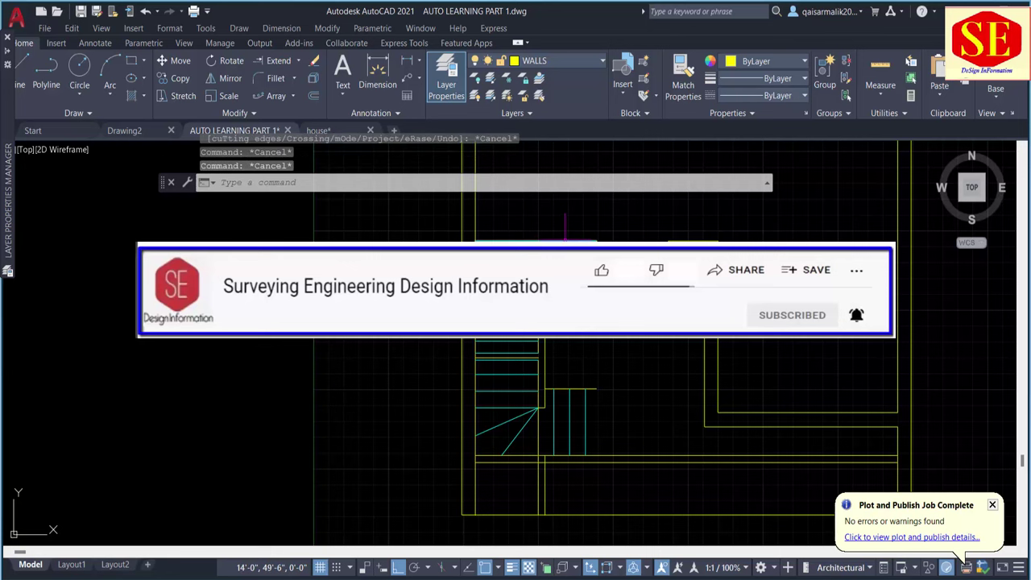
text(r)
key(Escape)
scroll(555, 258, up, 2)
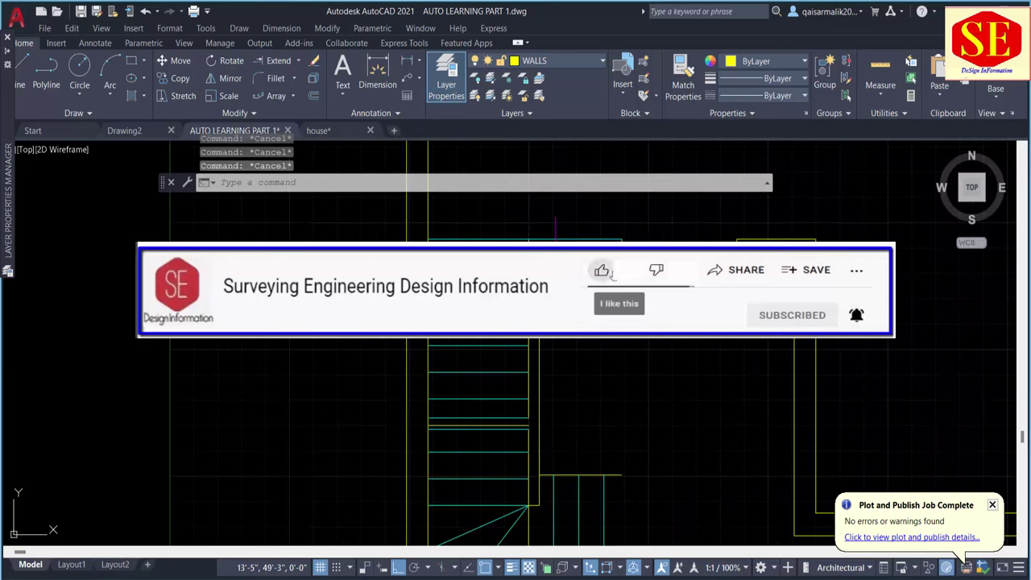
text(tr)
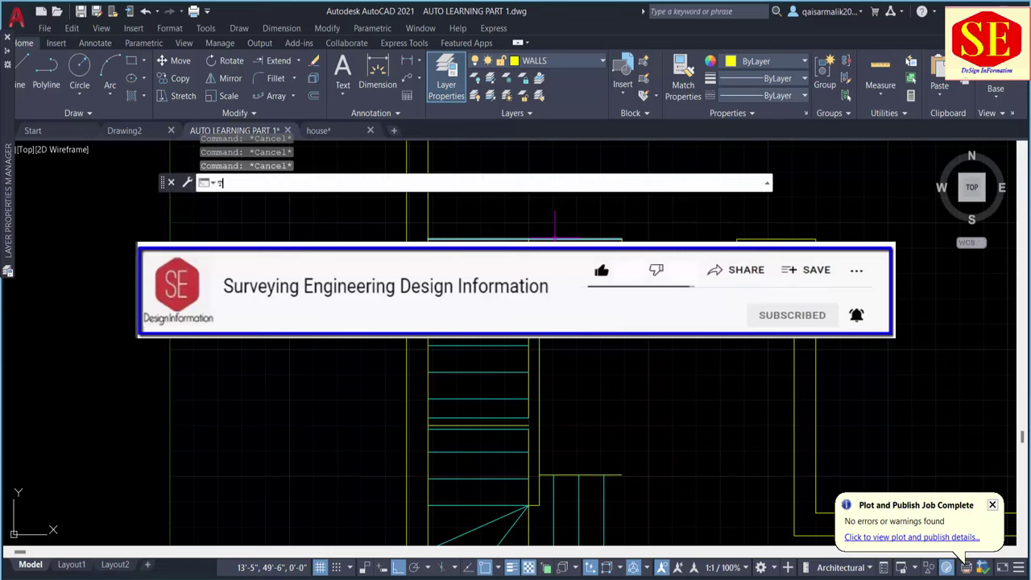
key(Return)
click(469, 236)
key(Escape)
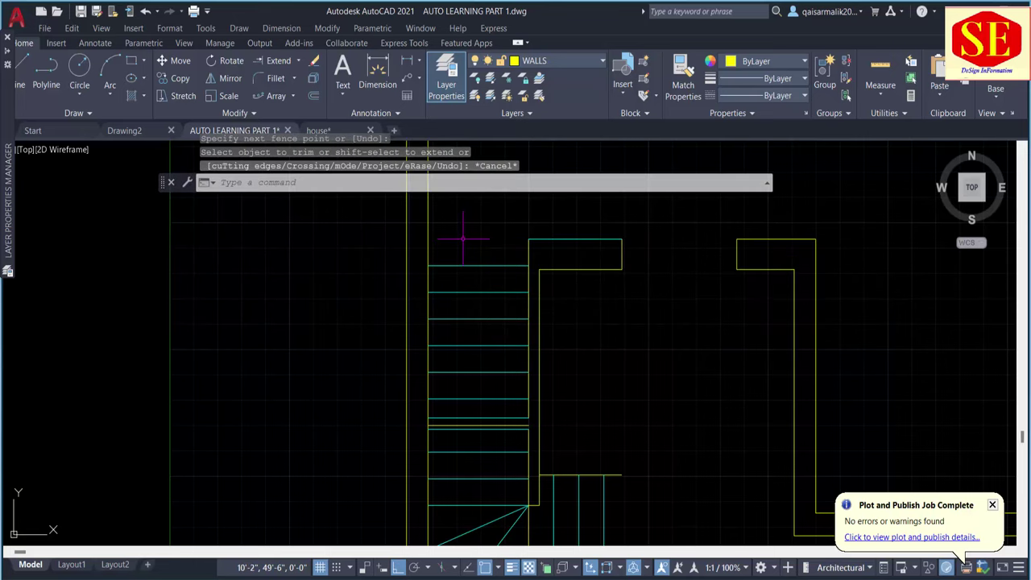
Copy the top step line up to the top endpoint of the stair flight.
text(co)
key(Return)
click(483, 268)
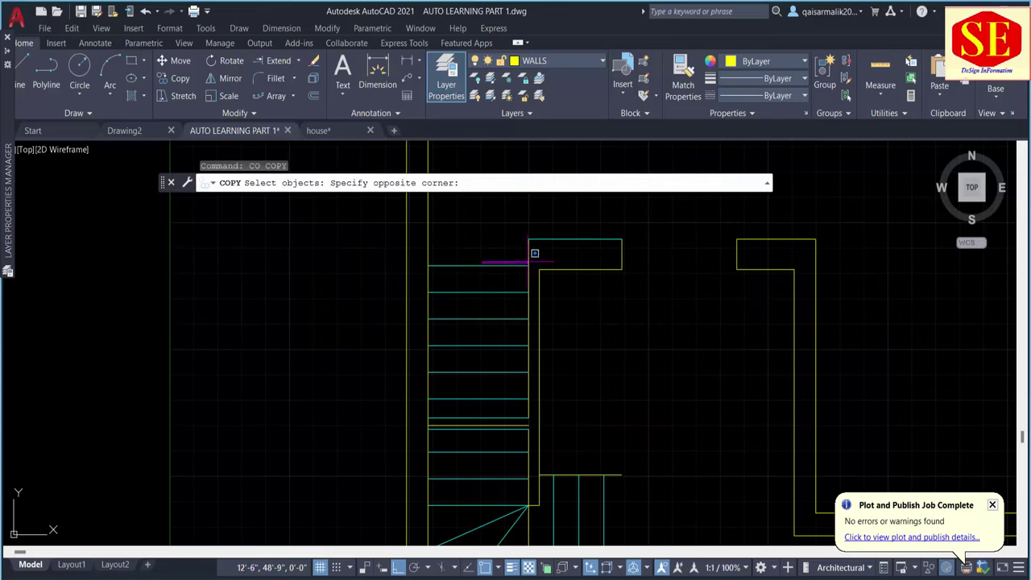
click(482, 270)
key(Escape)
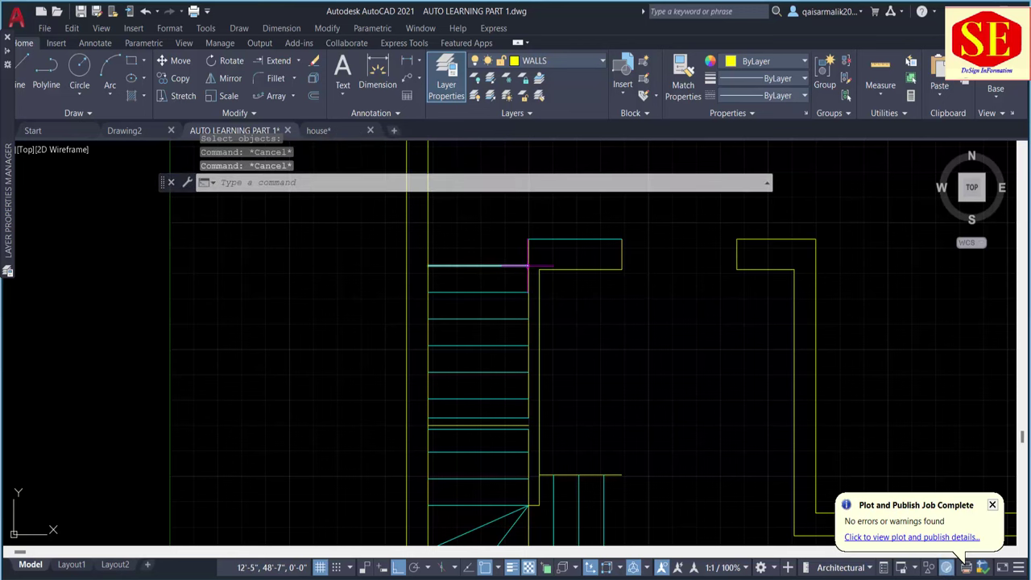
text(co)
key(Return)
click(509, 264)
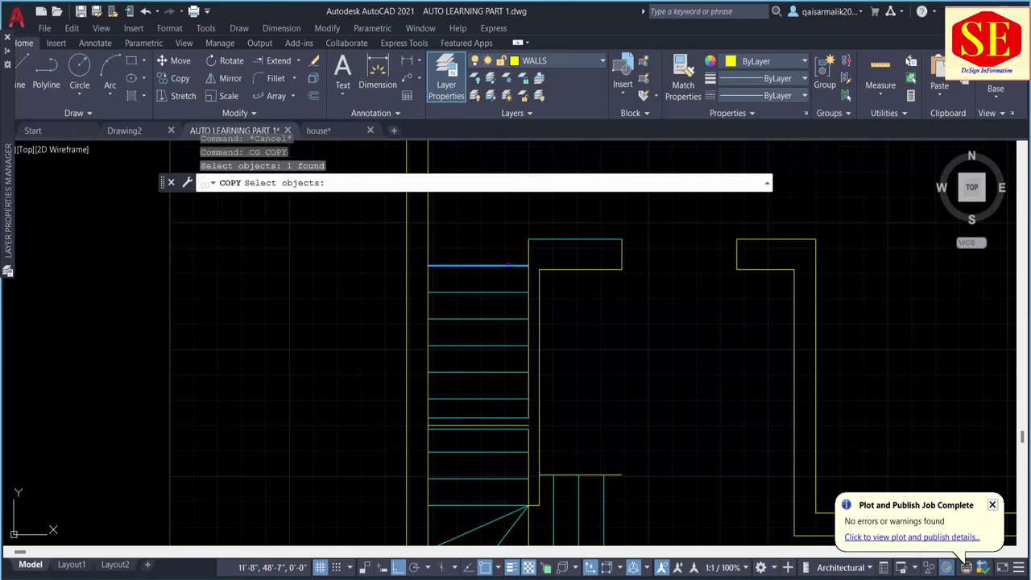
key(Return)
click(529, 264)
click(529, 239)
key(Escape)
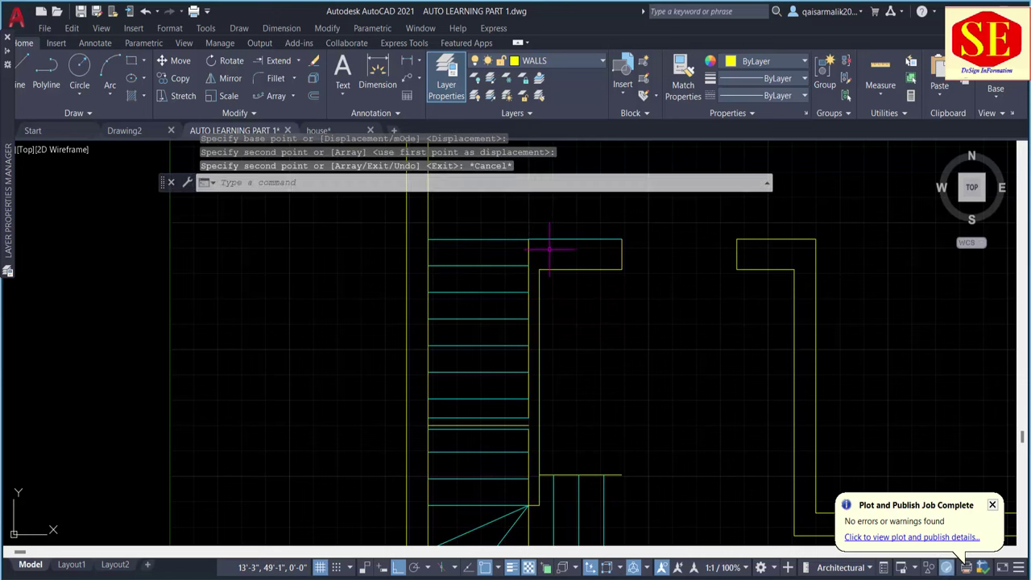
Use MATCHPROP to make the cyan wall-return line match a yellow wall line.
text(MA)
key(Return)
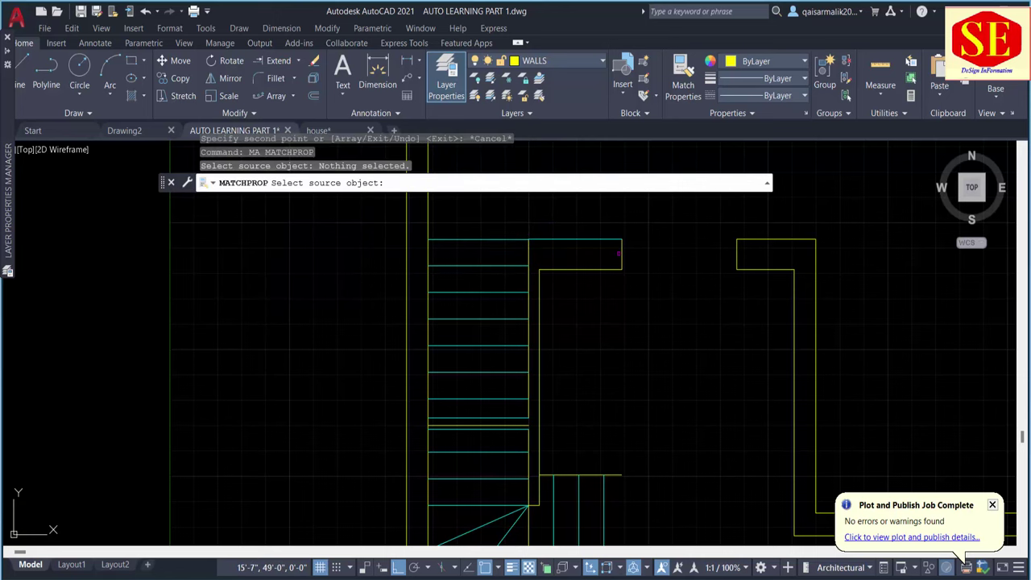
click(620, 255)
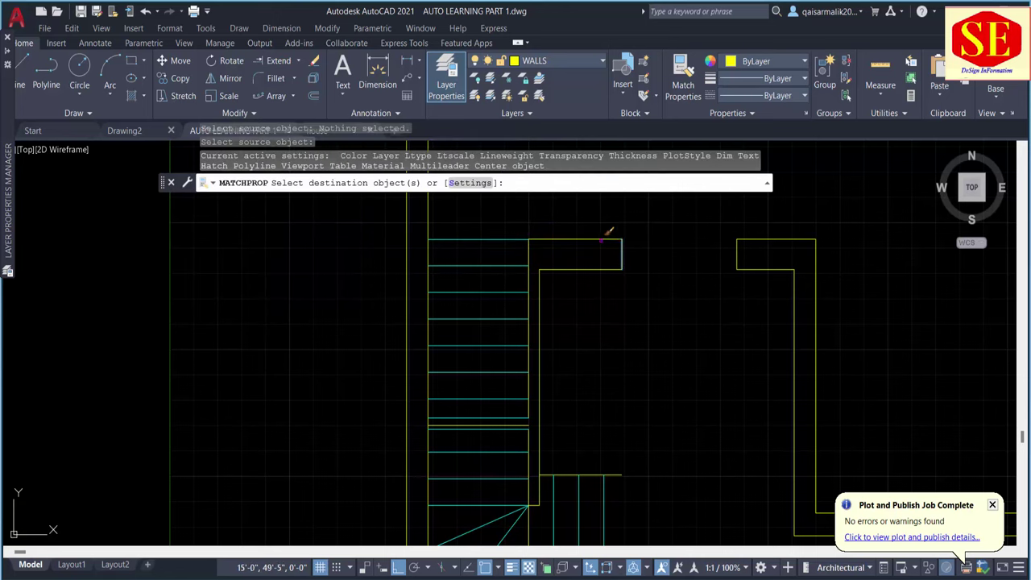
click(601, 240)
key(Escape)
scroll(600, 241, down, 4)
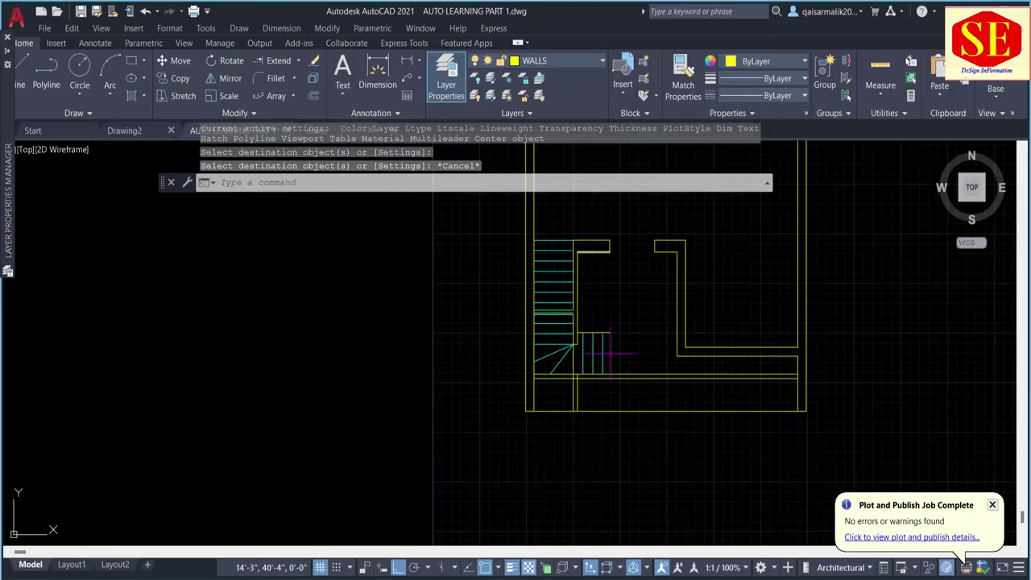
scroll(609, 352, up, 2)
key(Escape)
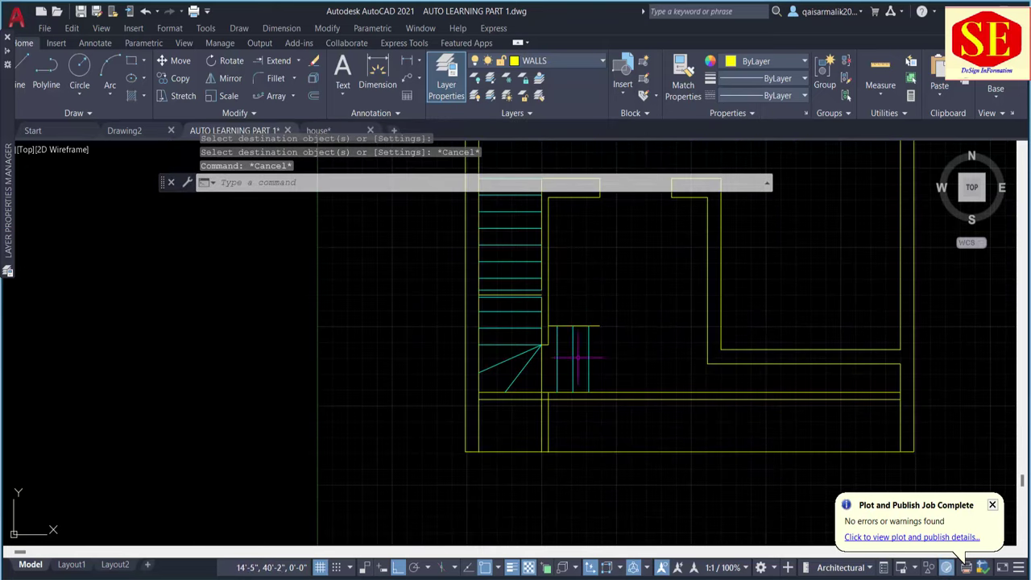
Fence-trim the step lines where they run into the corridor.
text(tr)
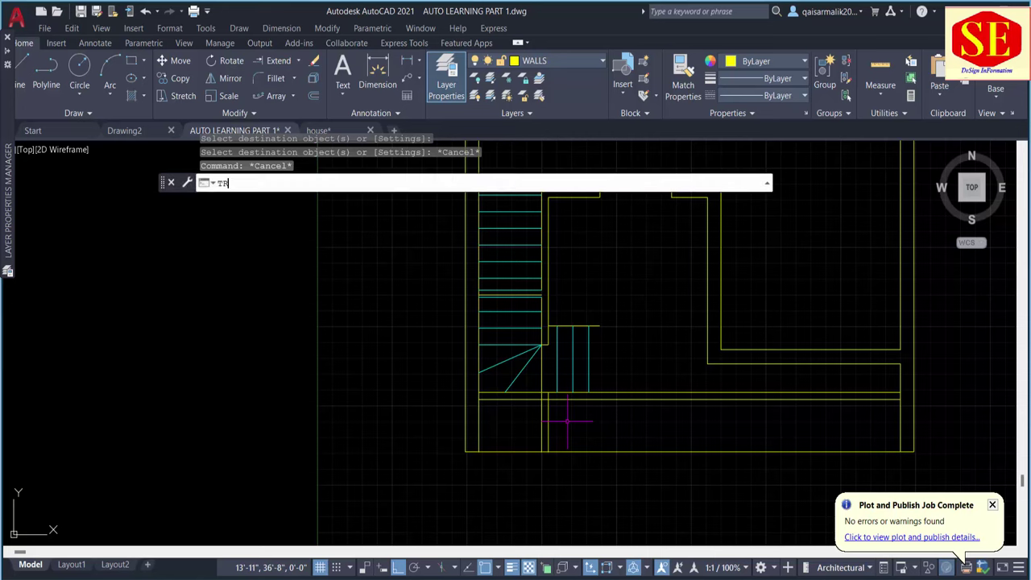
key(Return)
drag(565, 419, 502, 420)
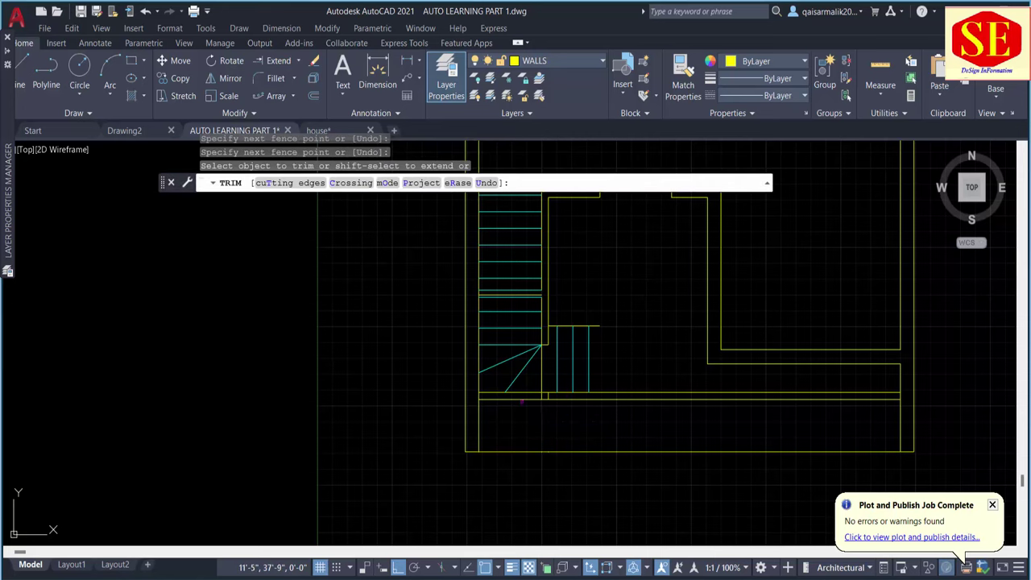
scroll(555, 414, up, 3)
key(Escape)
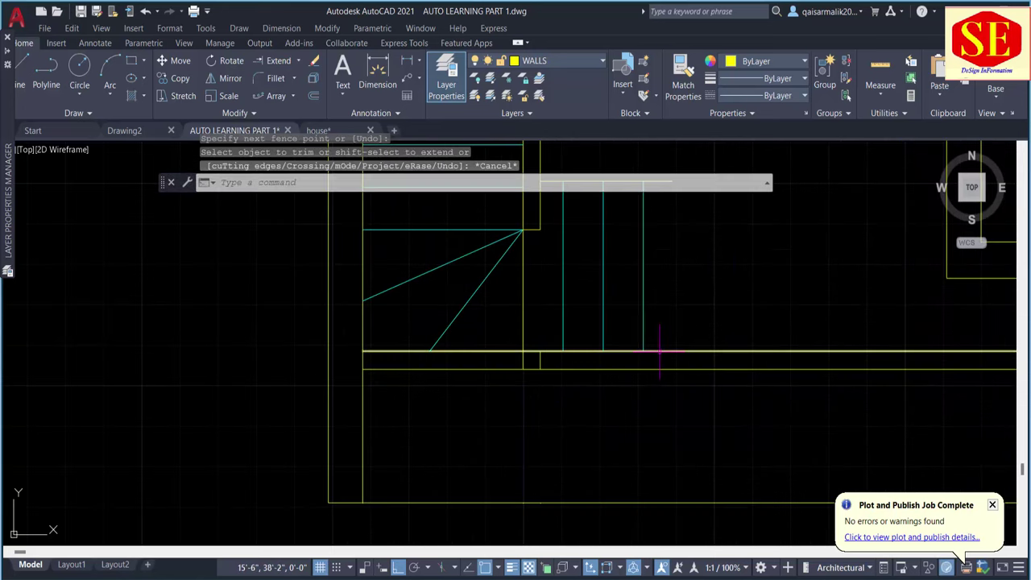
key(Escape)
scroll(652, 350, down, 2)
Draw a closing line from the stair corner down to the corridor wall.
text(l)
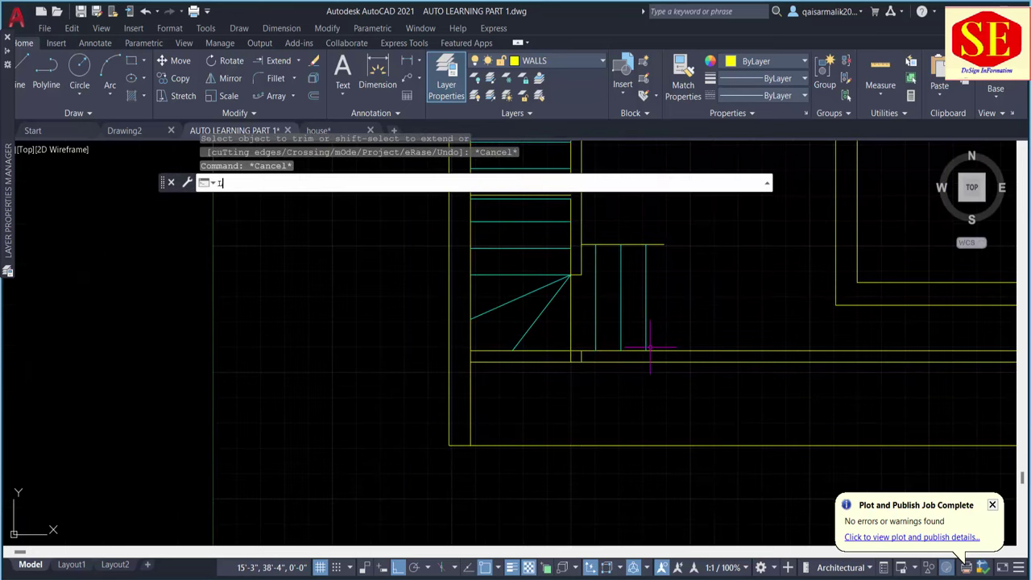
key(Return)
click(664, 244)
click(662, 362)
key(Escape)
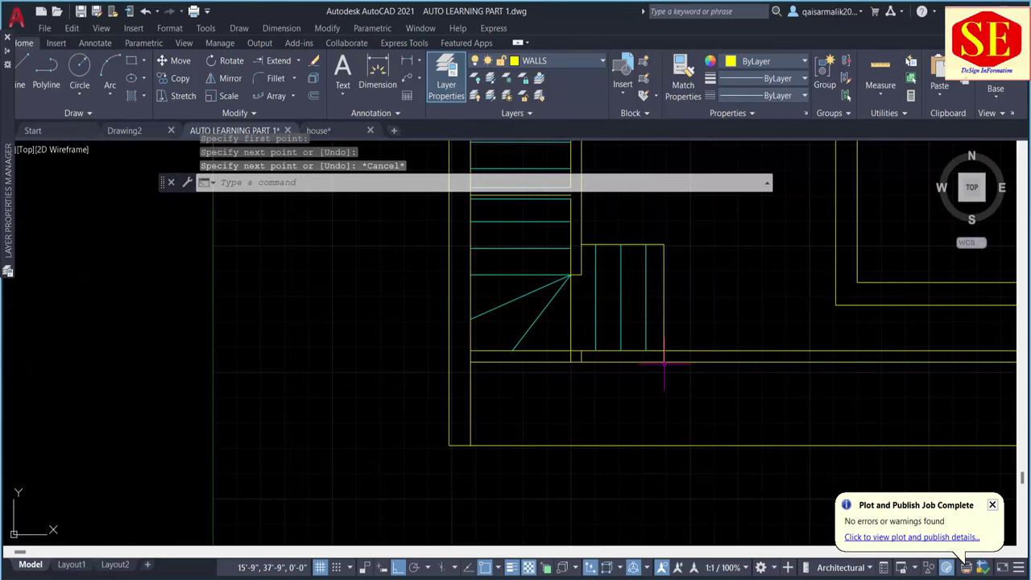
Trim the wall lines extending right of the new closing line.
text(tr)
key(Return)
drag(684, 343, 639, 379)
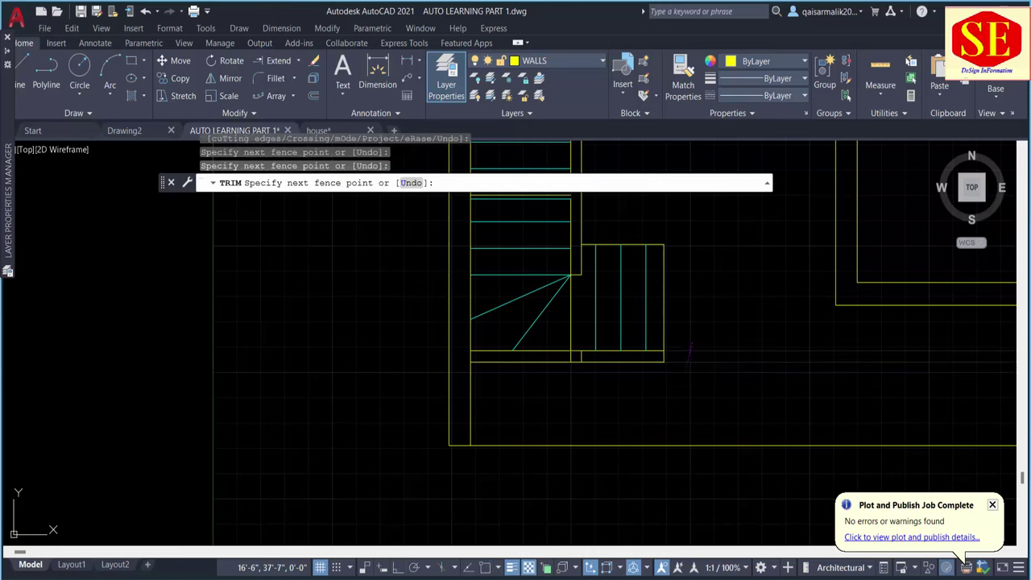
scroll(583, 350, up, 2)
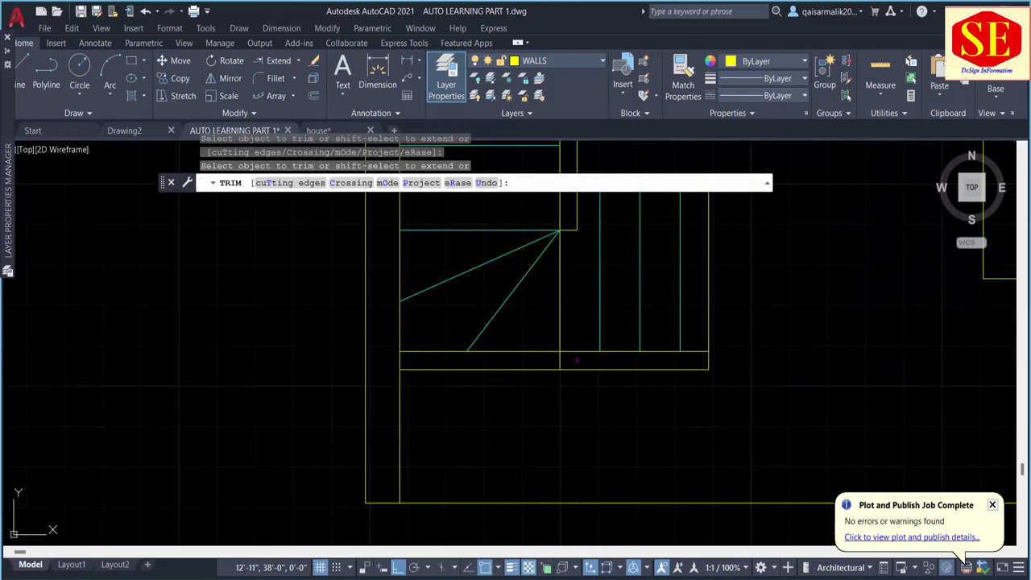
key(Escape)
scroll(580, 356, down, 2)
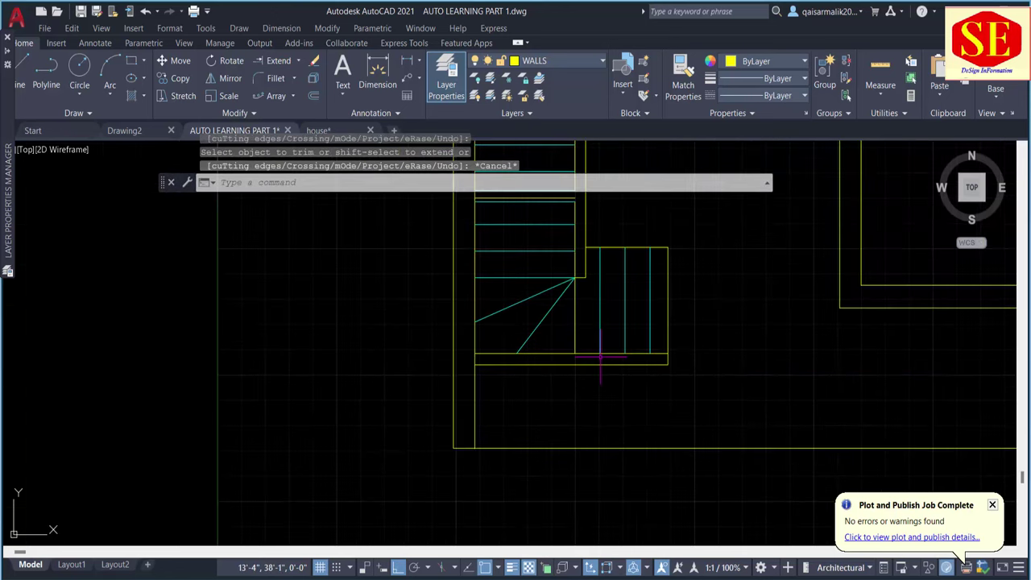
Make the lower stair lines match a cyan stair line's properties.
text(Ma)
key(Return)
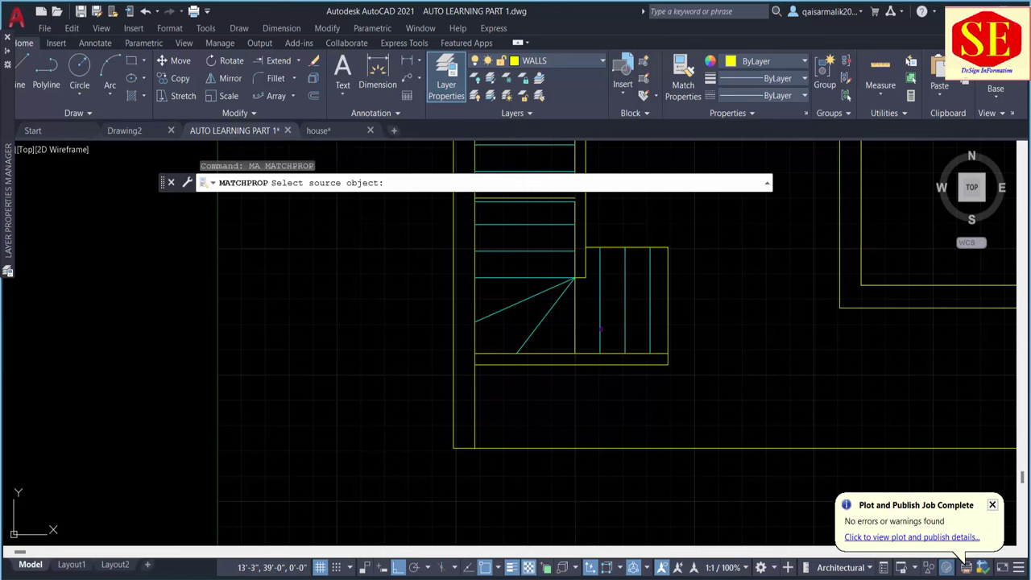
click(599, 329)
click(578, 327)
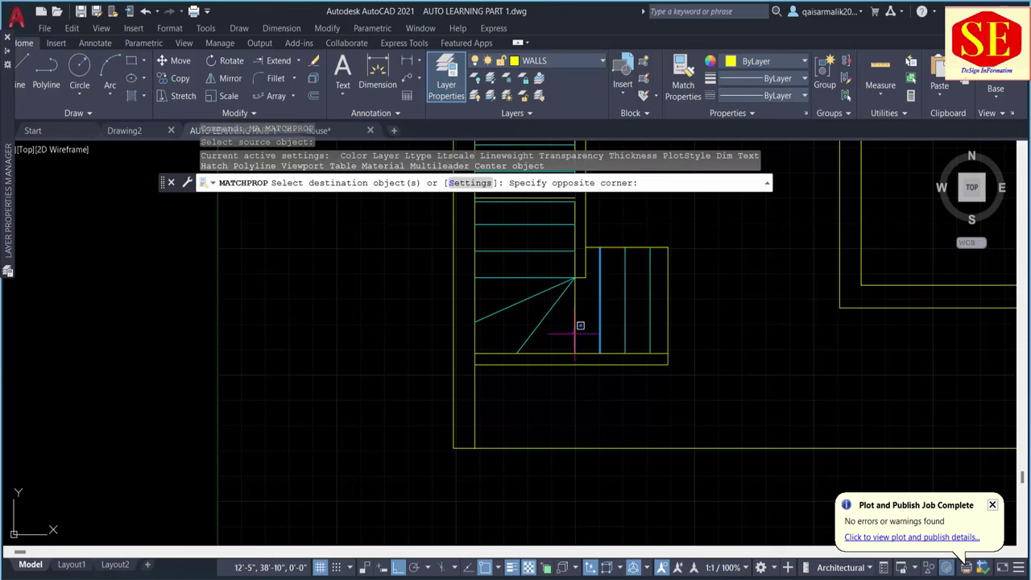
click(581, 328)
key(Escape)
scroll(564, 330, down, 2)
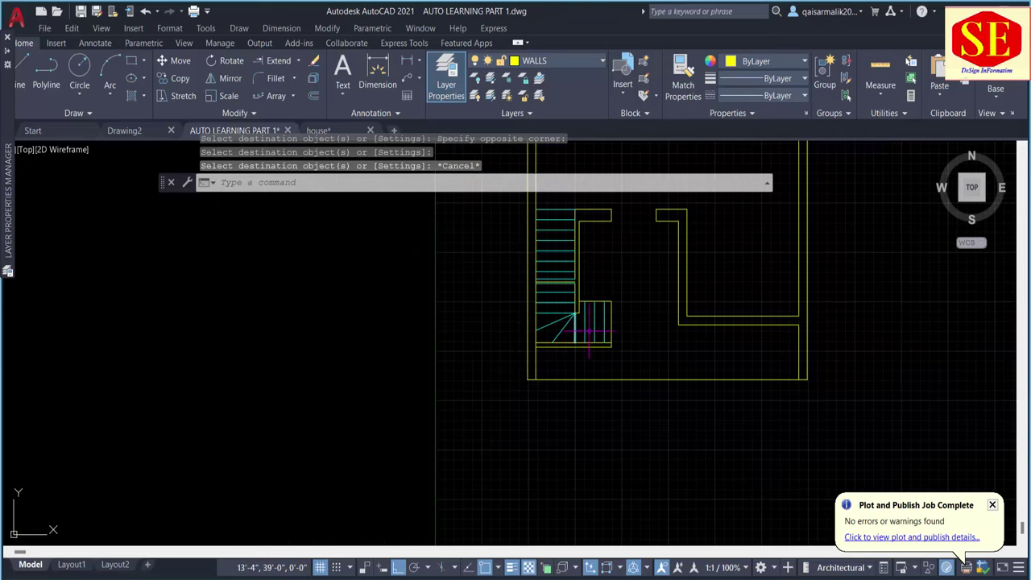
scroll(557, 333, down, 2)
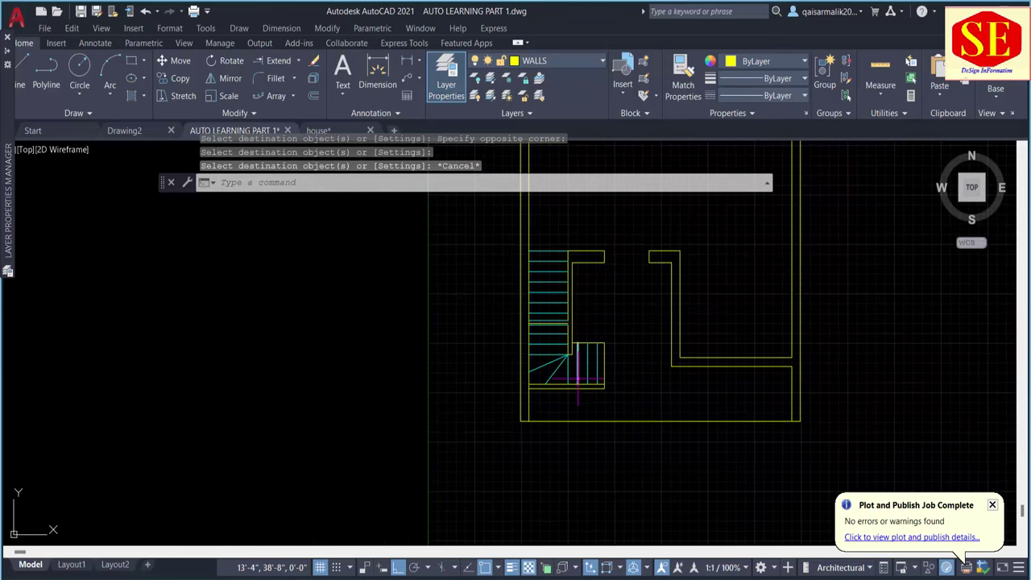
scroll(577, 366, up, 2)
Match the remaining landing step line to the cyan stair properties.
text(ma)
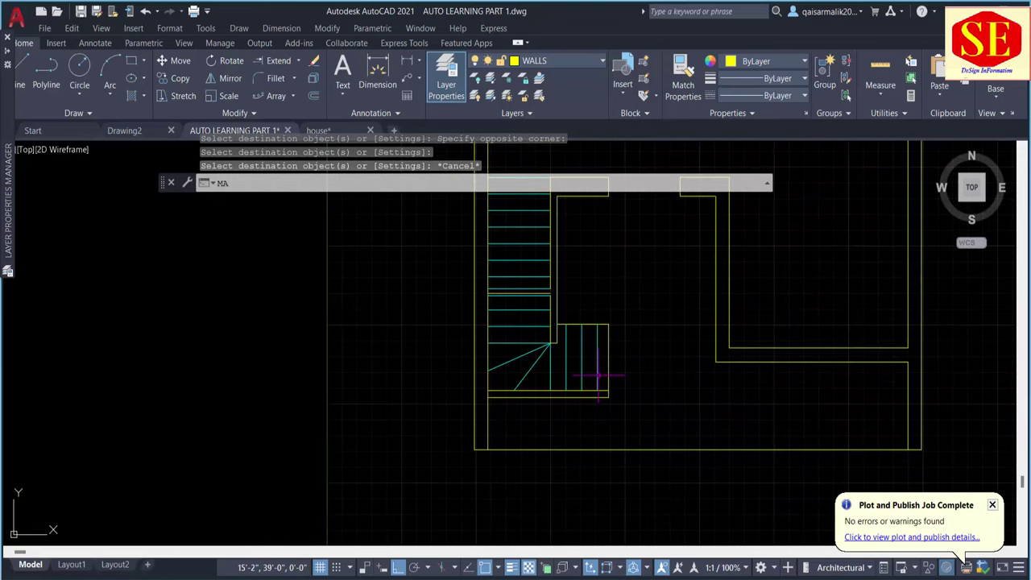
key(Return)
click(582, 359)
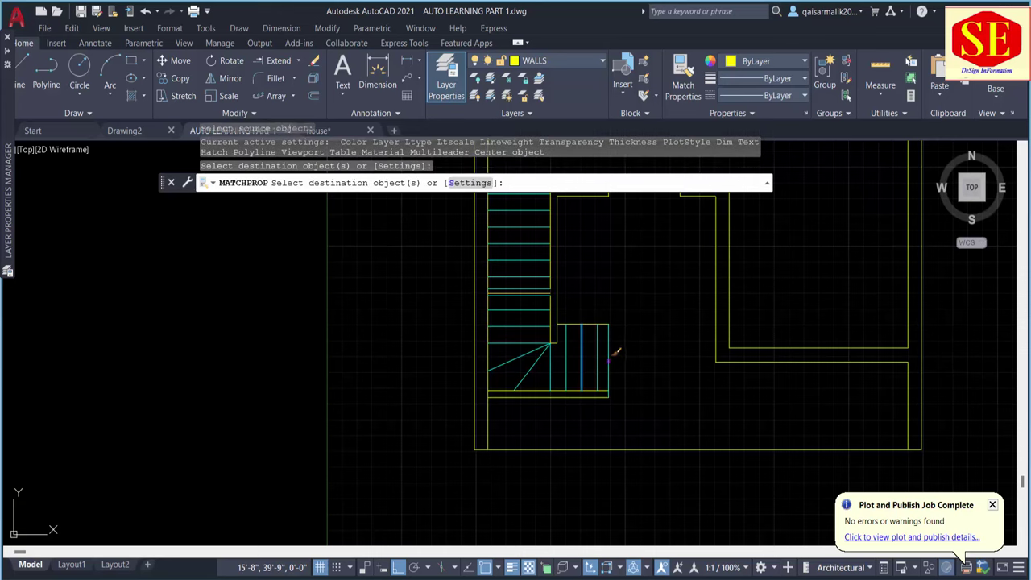
key(Escape)
scroll(616, 343, down, 1)
scroll(604, 323, down, 1)
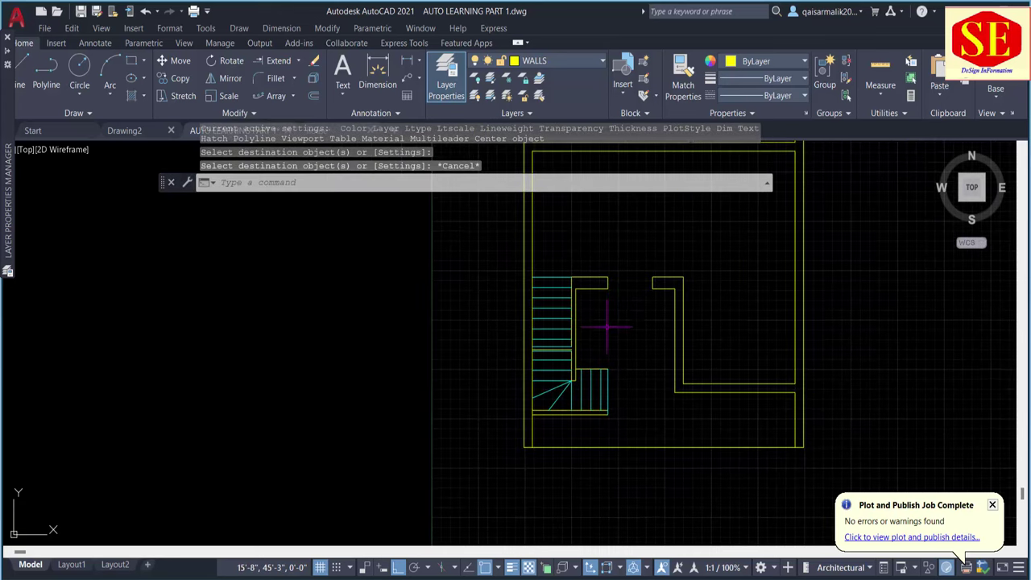
middle_drag(601, 304, 602, 343)
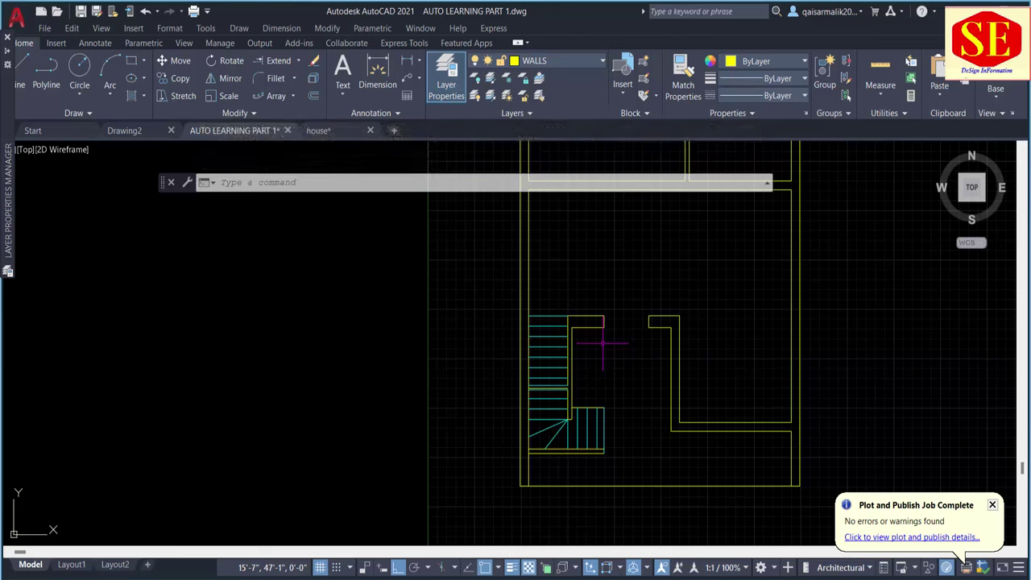
Zoom out to the reference plan image, then zoom in on the porch and stair area.
scroll(201, 307, down, 1)
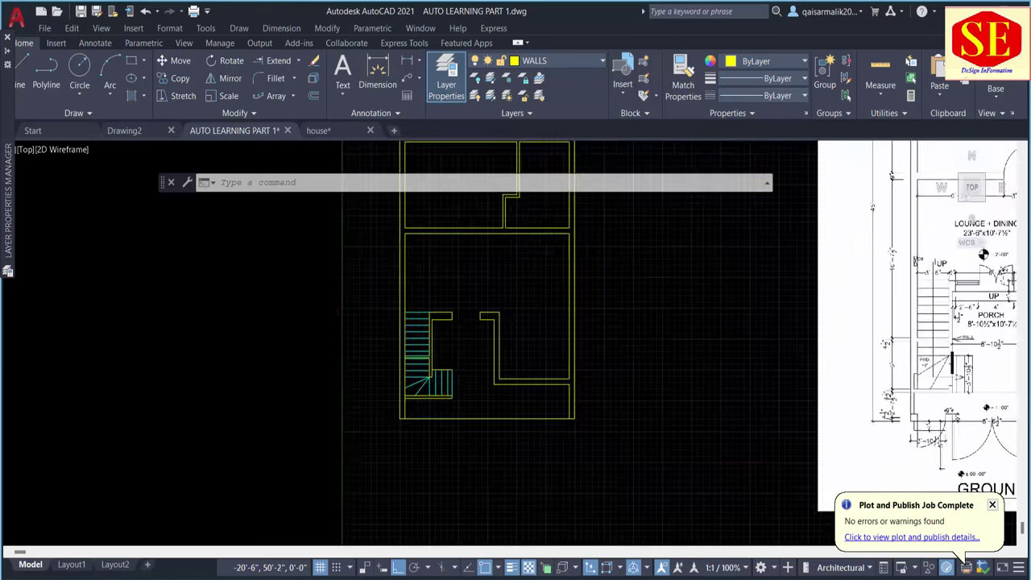
scroll(201, 306, down, 1)
scroll(677, 362, up, 3)
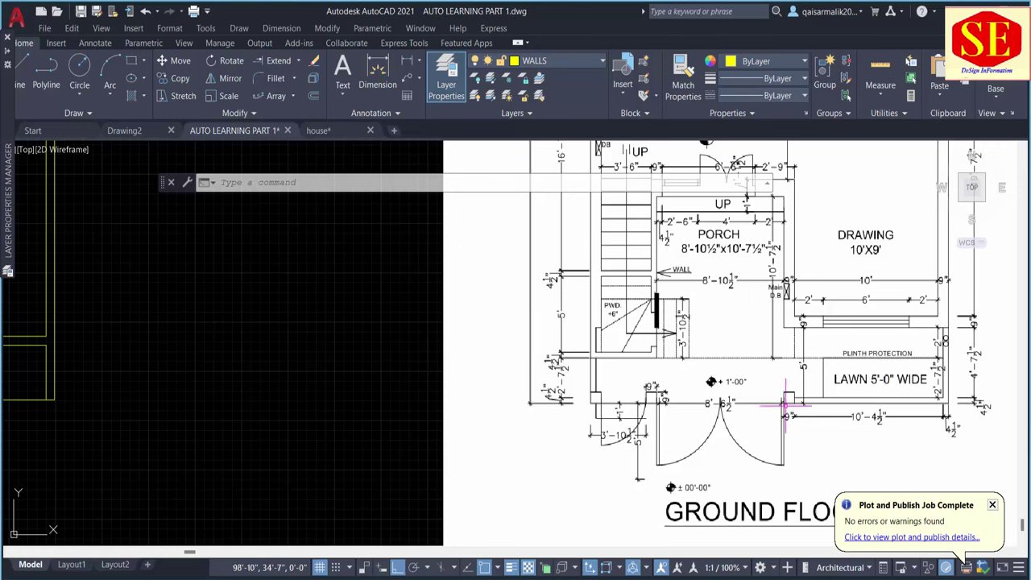
scroll(556, 415, up, 2)
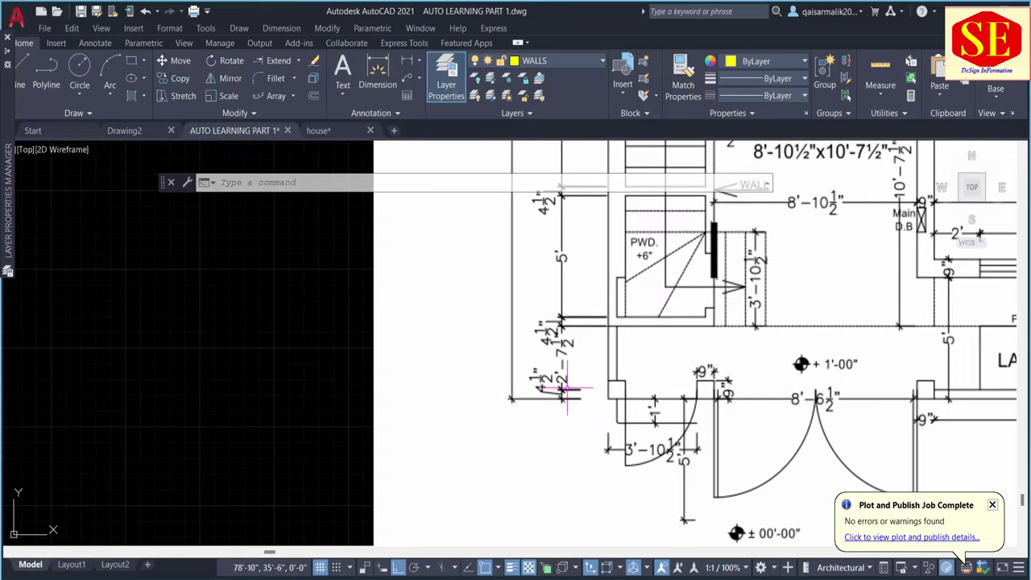
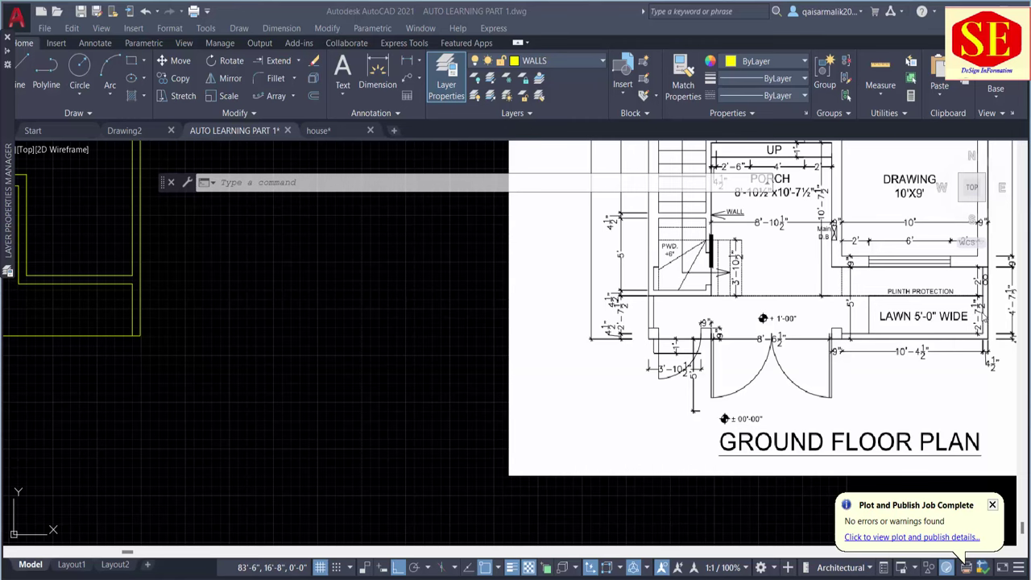
Offset the front wall line 4.5 toward the inner side.
scroll(982, 322, down, 2)
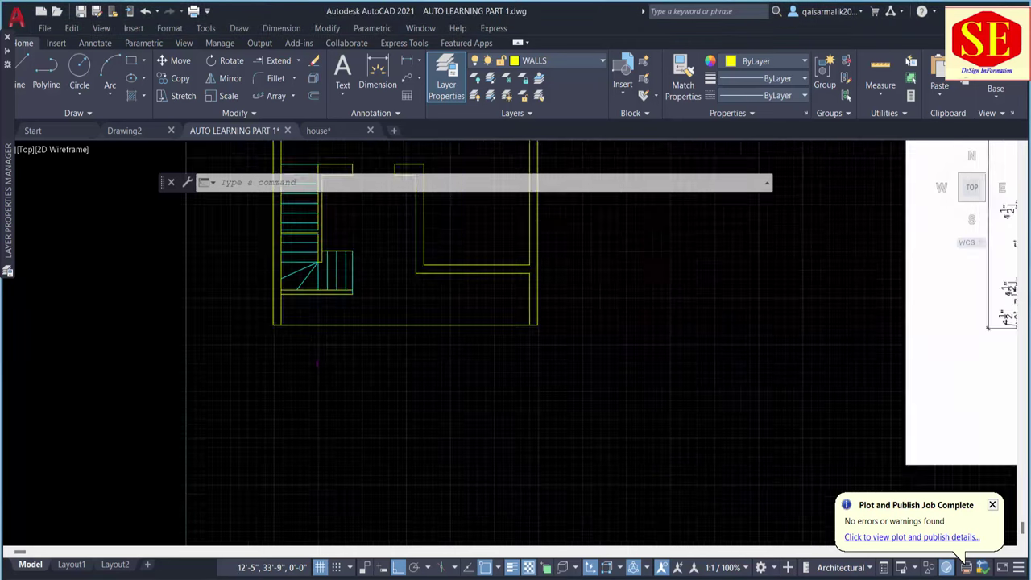
text(o)
key(Return)
text(4.5)
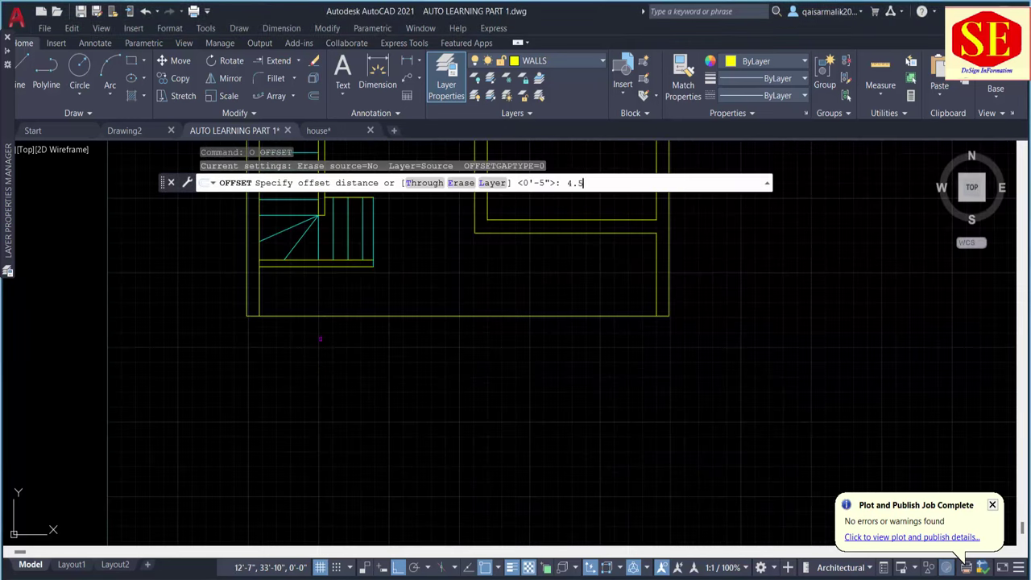
key(Return)
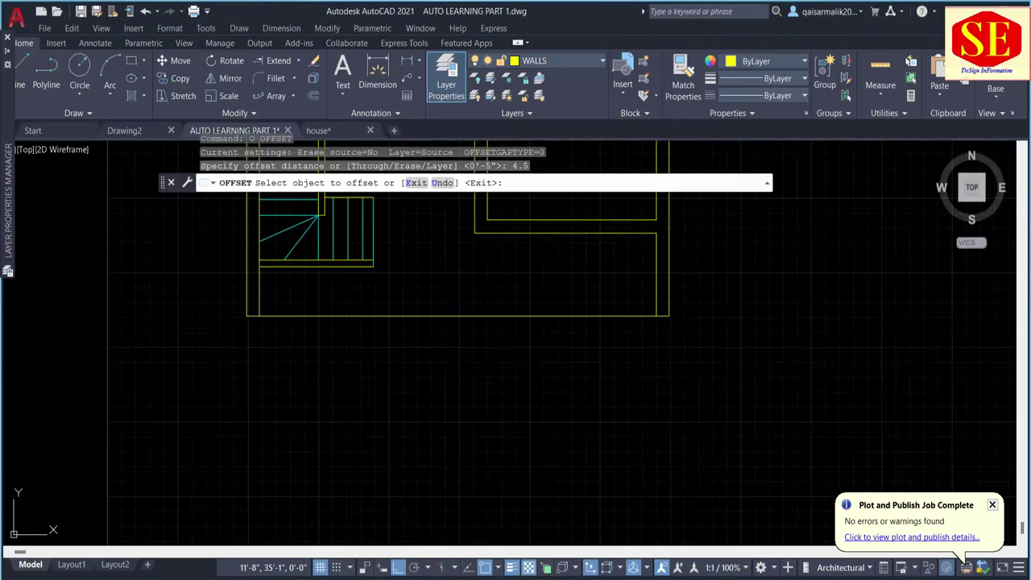
click(306, 316)
click(641, 295)
key(Escape)
text(r)
key(Return)
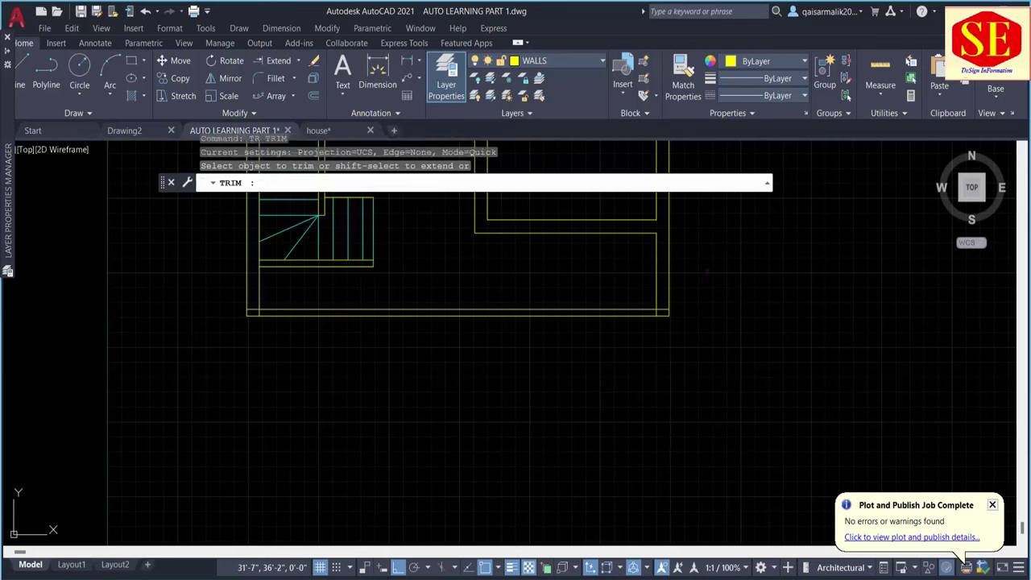
key(Escape)
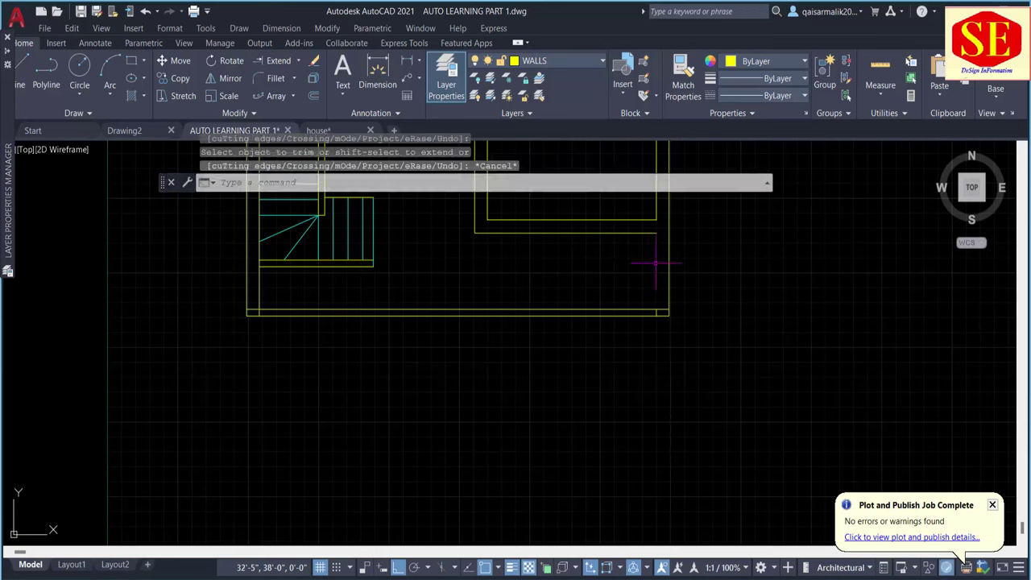
Offset the adjacent wall line 4.4 to form the jamb line.
text(o)
key(Return)
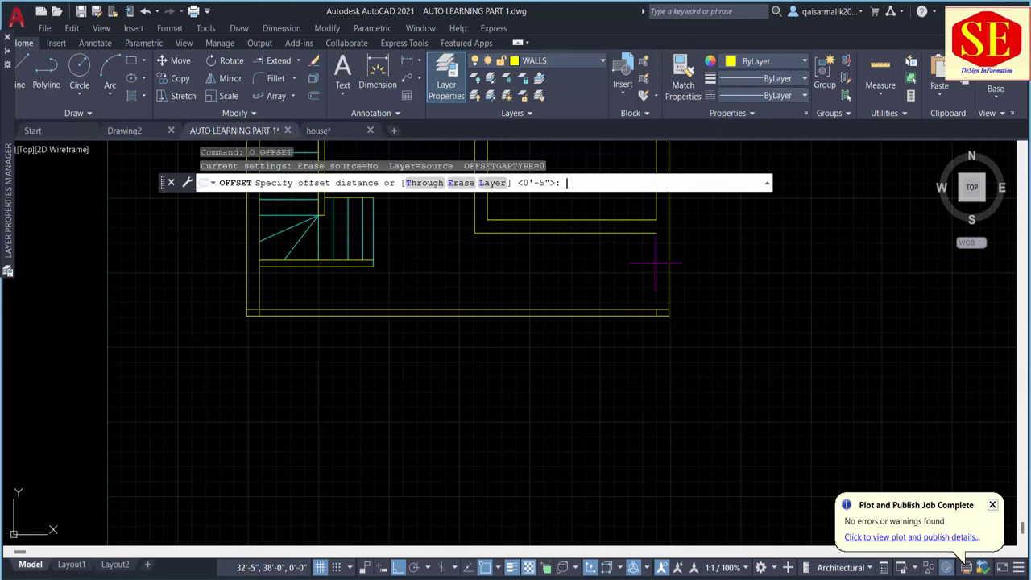
text(4.)
key(Return)
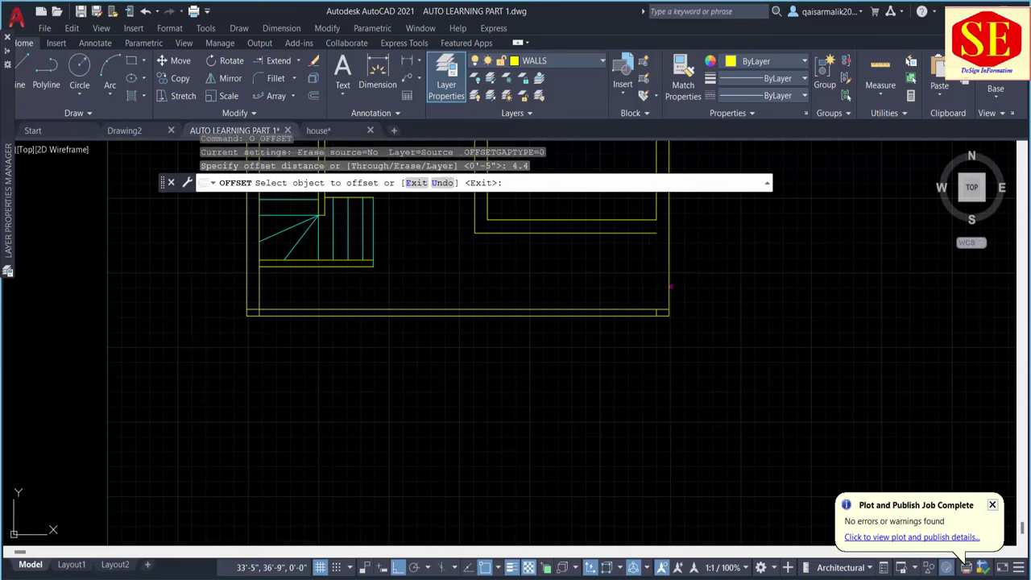
click(669, 285)
click(636, 284)
key(Escape)
Trim the vertical line stub at the front wall's right corner.
text(ex)
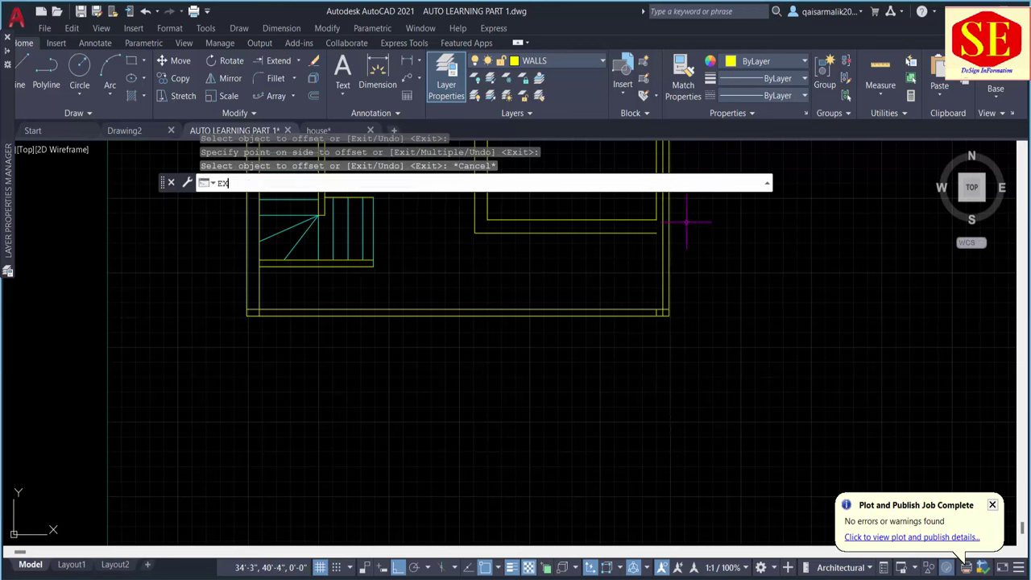
key(Return)
middle_drag(648, 259, 634, 309)
key(Escape)
text(t)
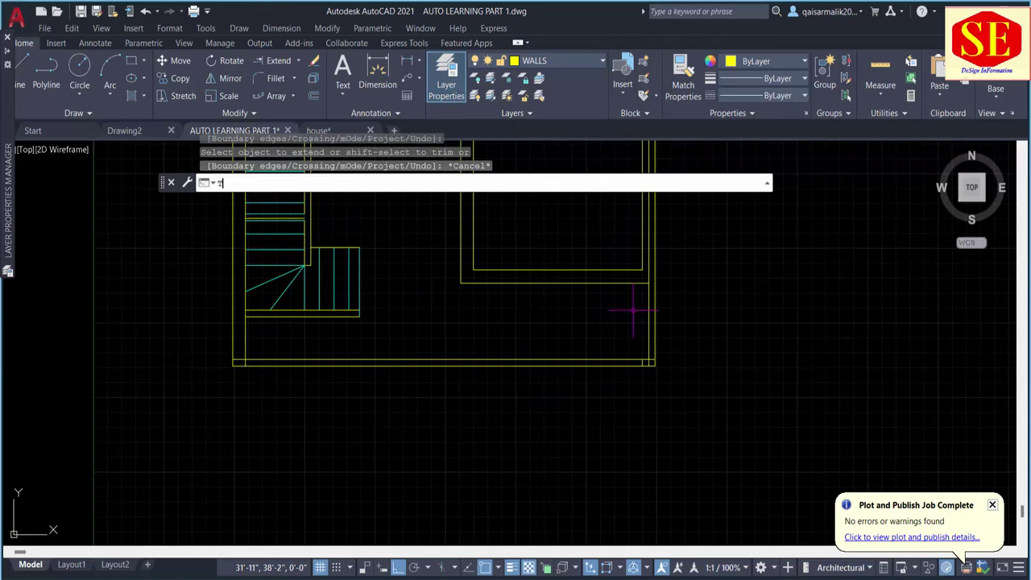
key(Return)
click(649, 272)
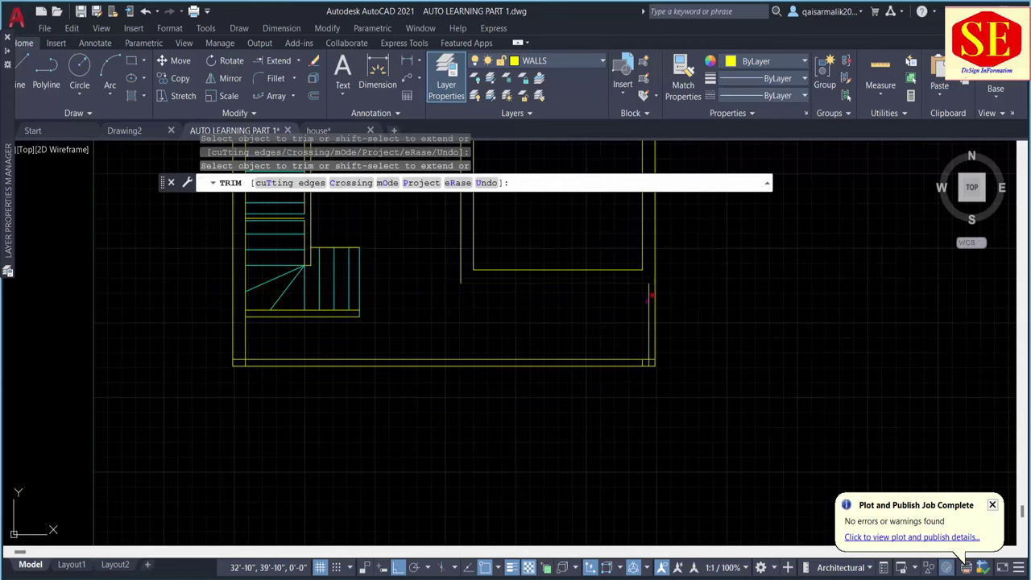
key(Escape)
Erase the small leftover segment at the corner using a window selection.
scroll(644, 357, up, 3)
click(648, 353)
click(639, 353)
text(e)
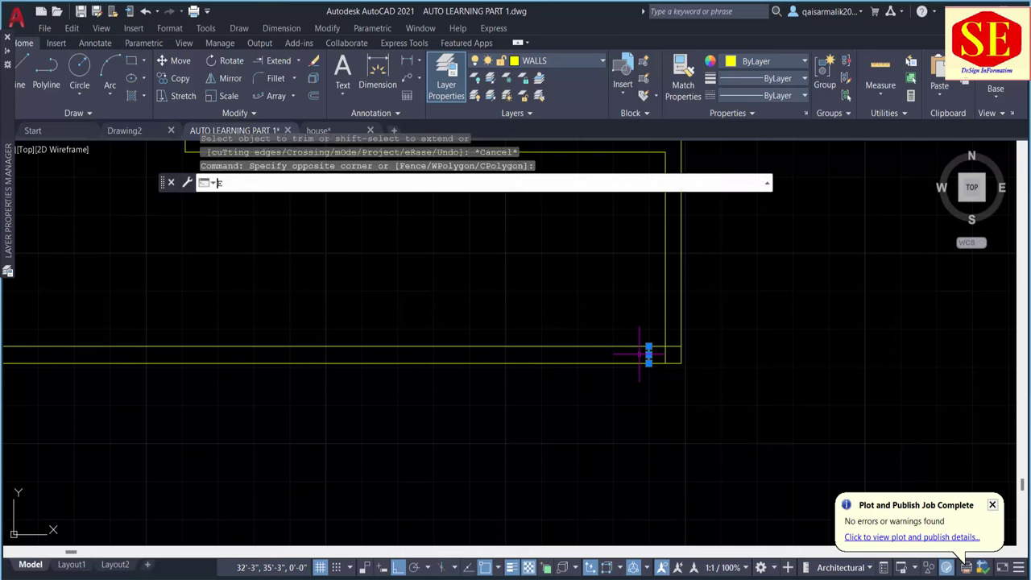
key(Return)
key(Escape)
key(Return)
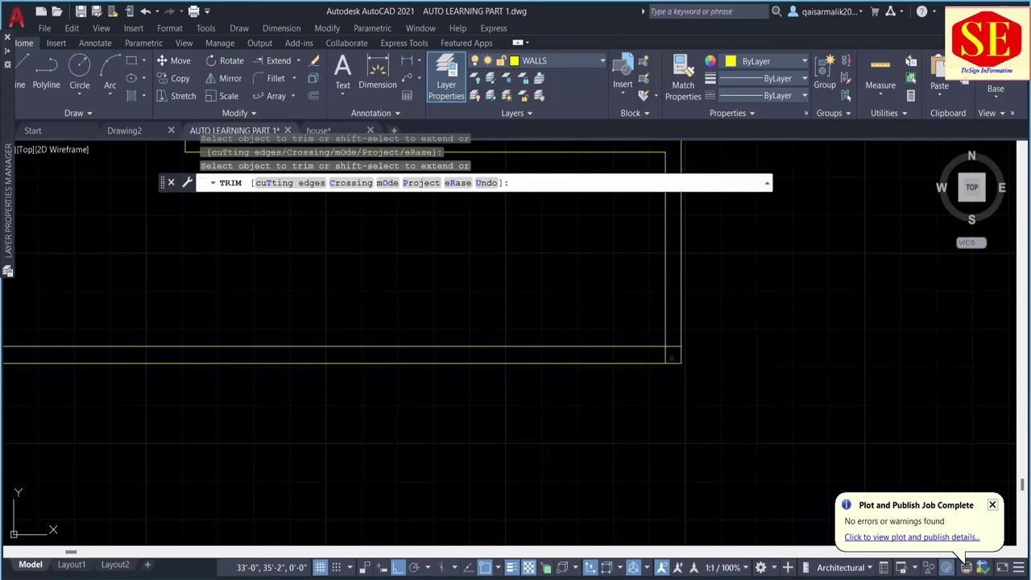
scroll(907, 355, down, 4)
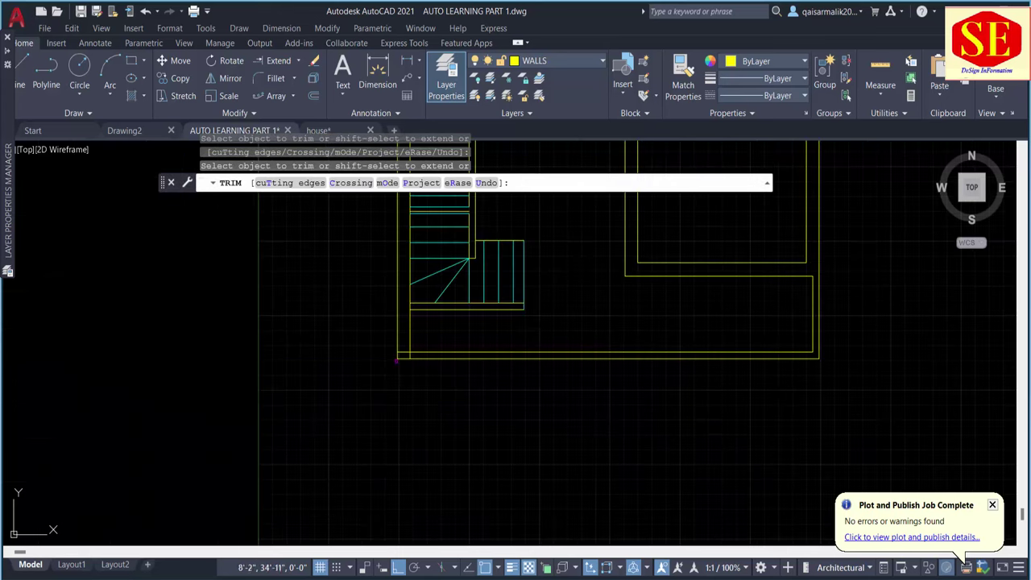
scroll(397, 361, up, 4)
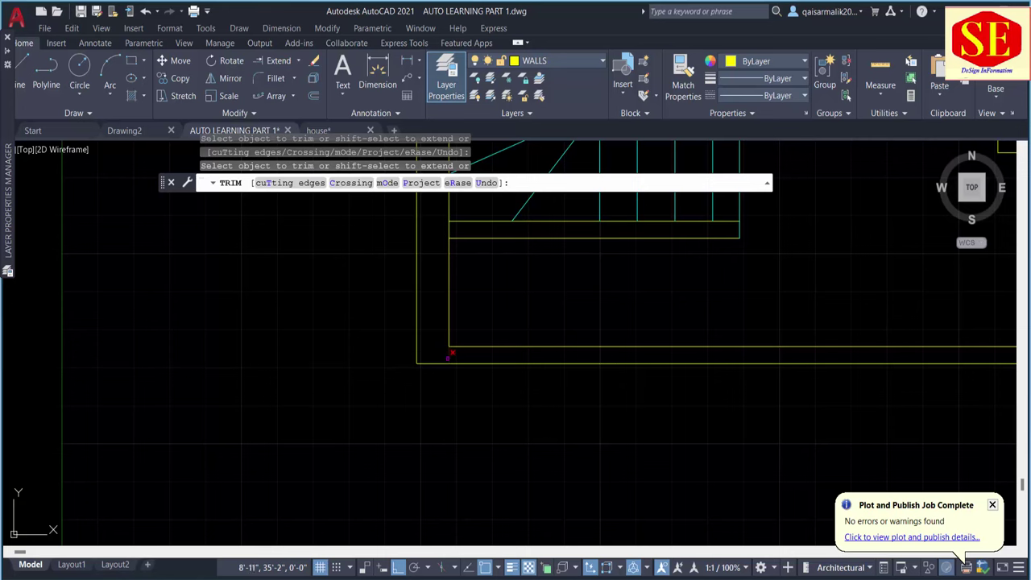
key(Escape)
scroll(649, 368, down, 3)
scroll(427, 374, down, 5)
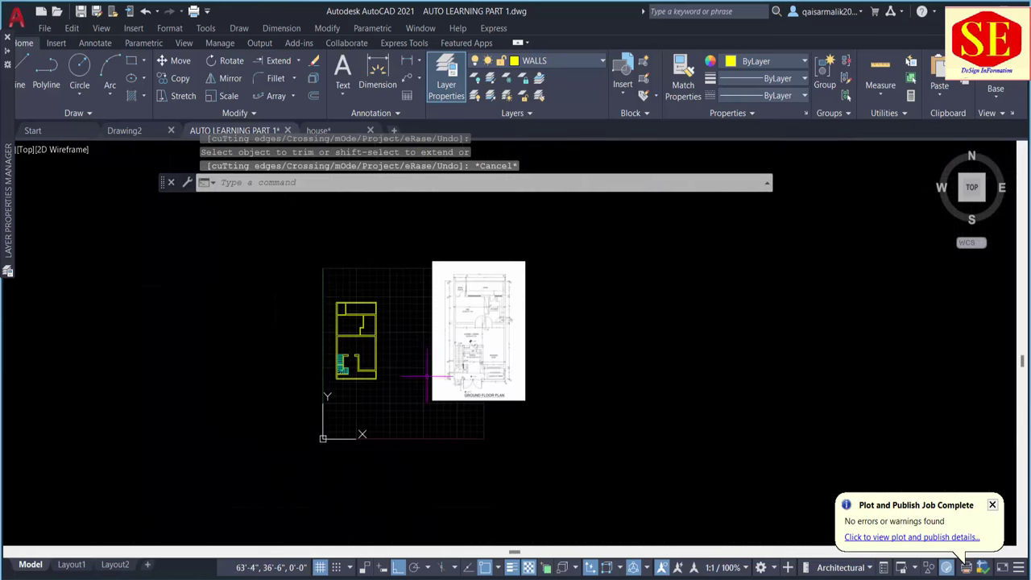
scroll(492, 371, up, 3)
scroll(515, 382, up, 2)
middle_drag(488, 416, 524, 422)
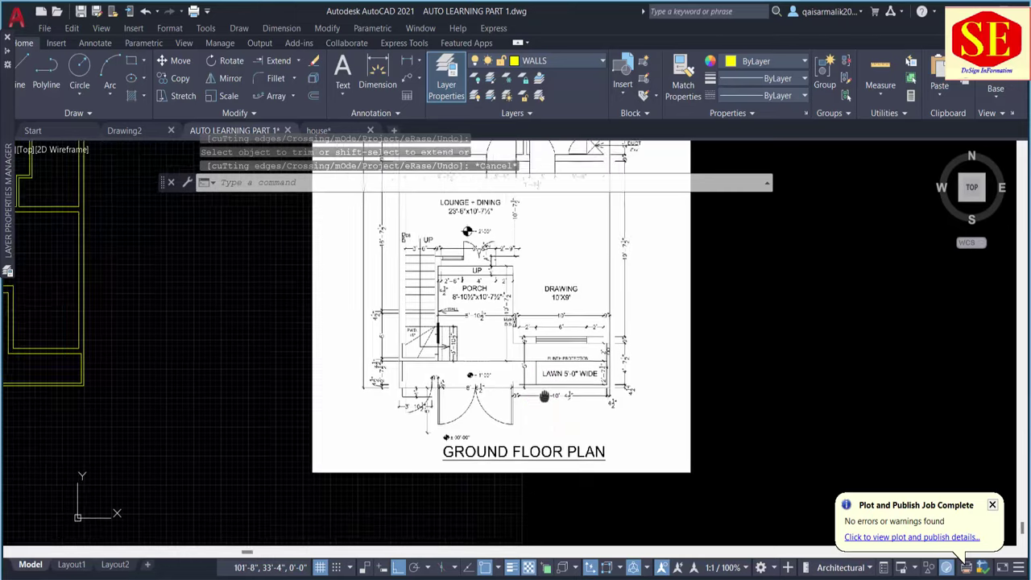
scroll(524, 421, up, 3)
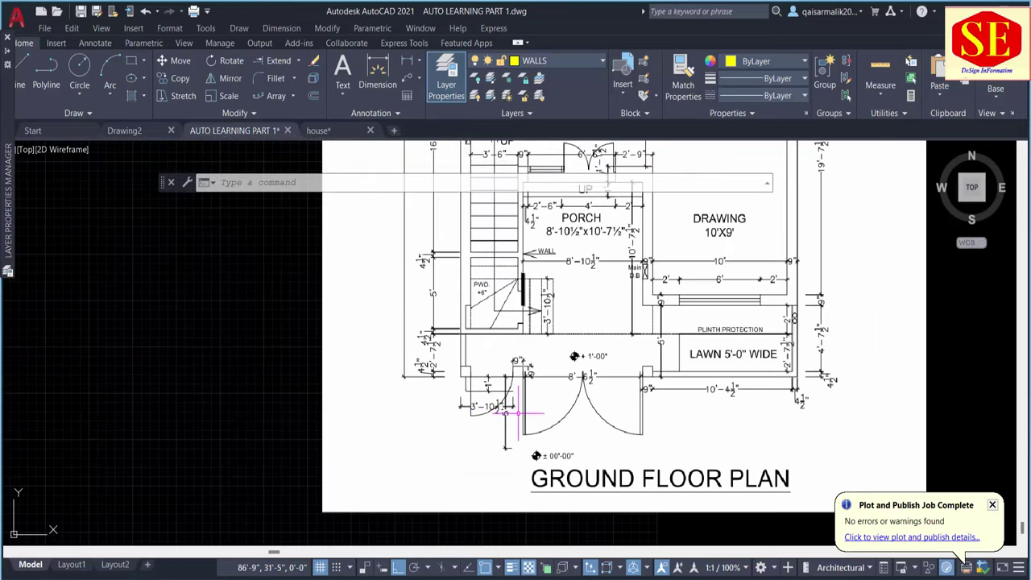
scroll(522, 364, up, 3)
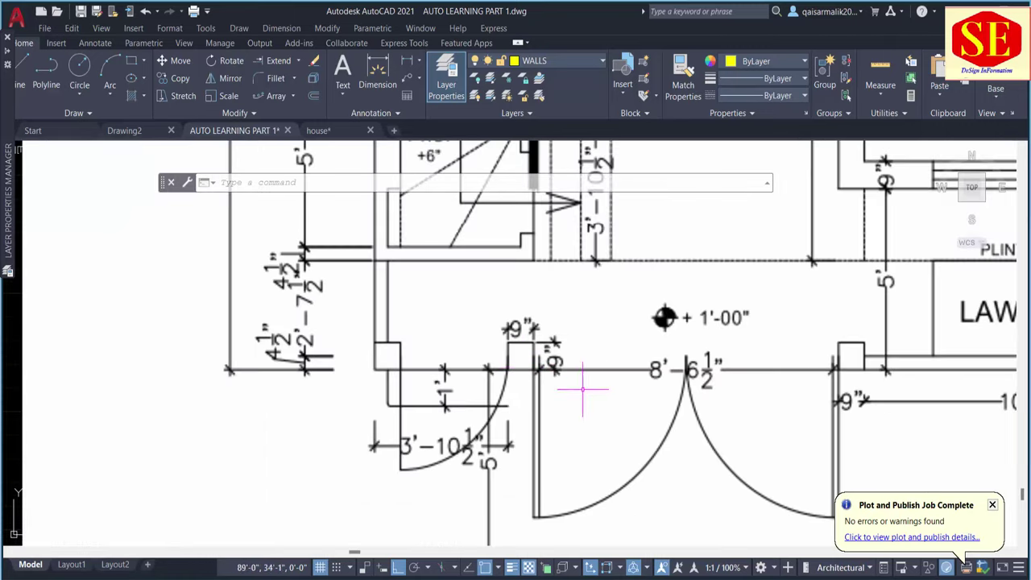
scroll(586, 333, down, 4)
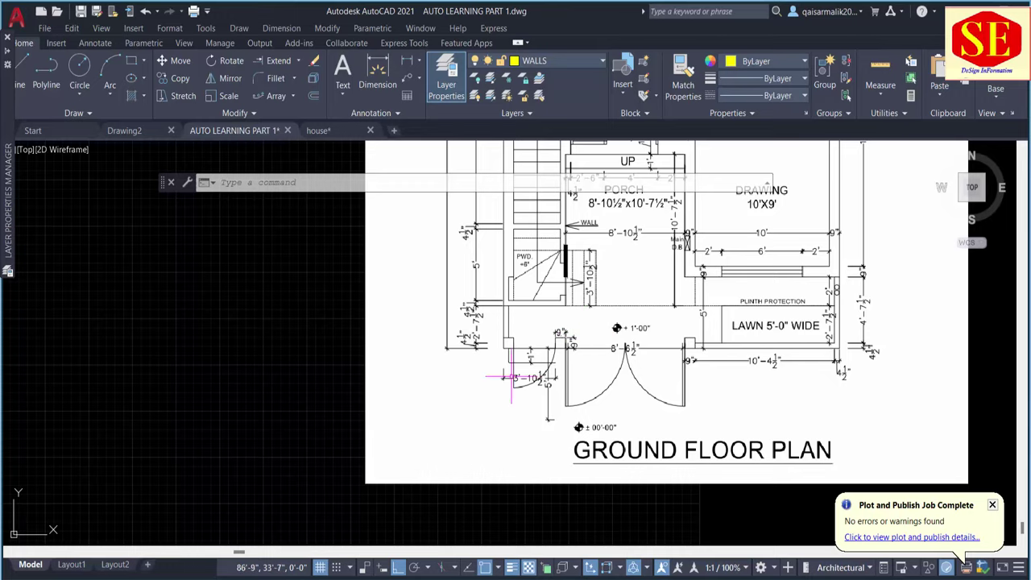
scroll(512, 376, up, 3)
scroll(508, 401, up, 1)
scroll(460, 346, up, 2)
Offset the wall line 3'10.5 toward the door, checking the reference door dimensions.
text(c)
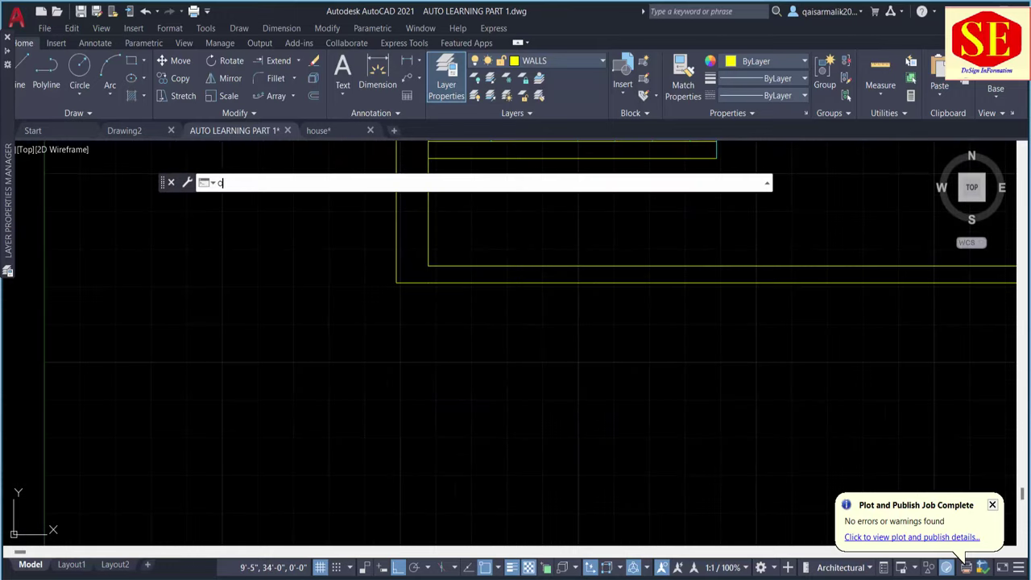
key(Return)
text(3'10.5)
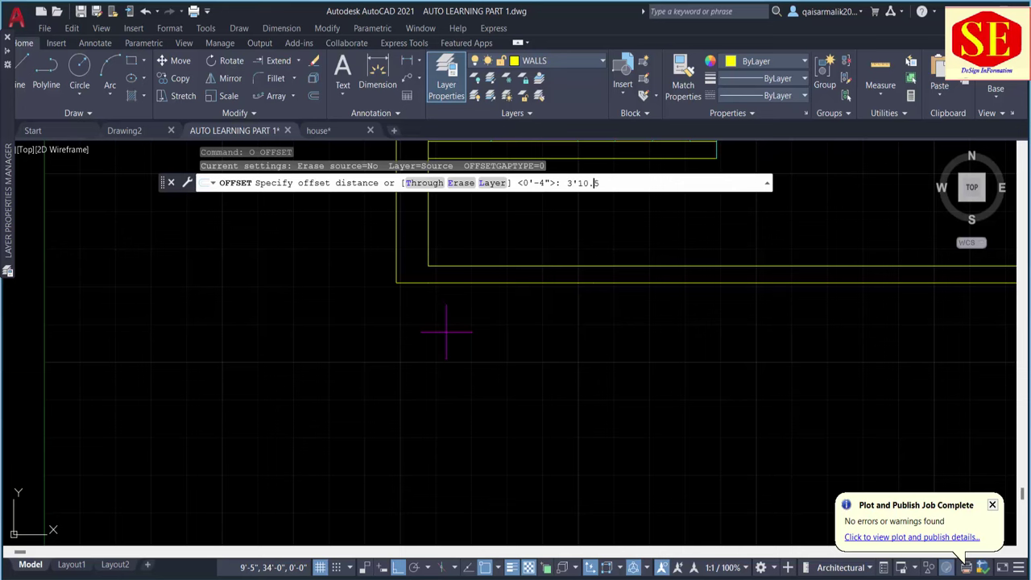
key(Return)
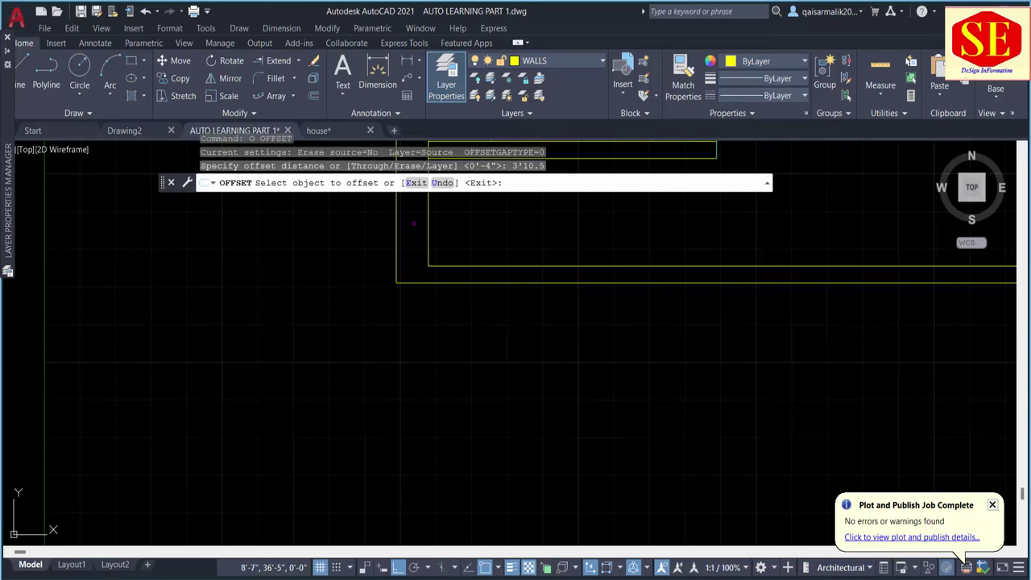
click(430, 252)
click(524, 256)
key(Escape)
scroll(515, 378, down, 2)
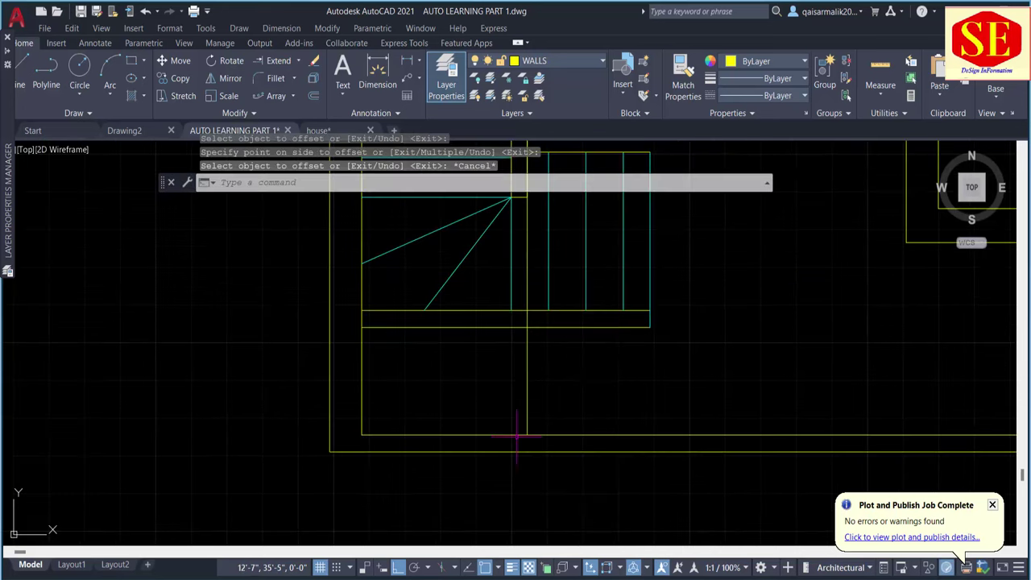
scroll(530, 400, down, 1)
scroll(555, 418, down, 2)
scroll(668, 421, down, 3)
scroll(878, 403, up, 5)
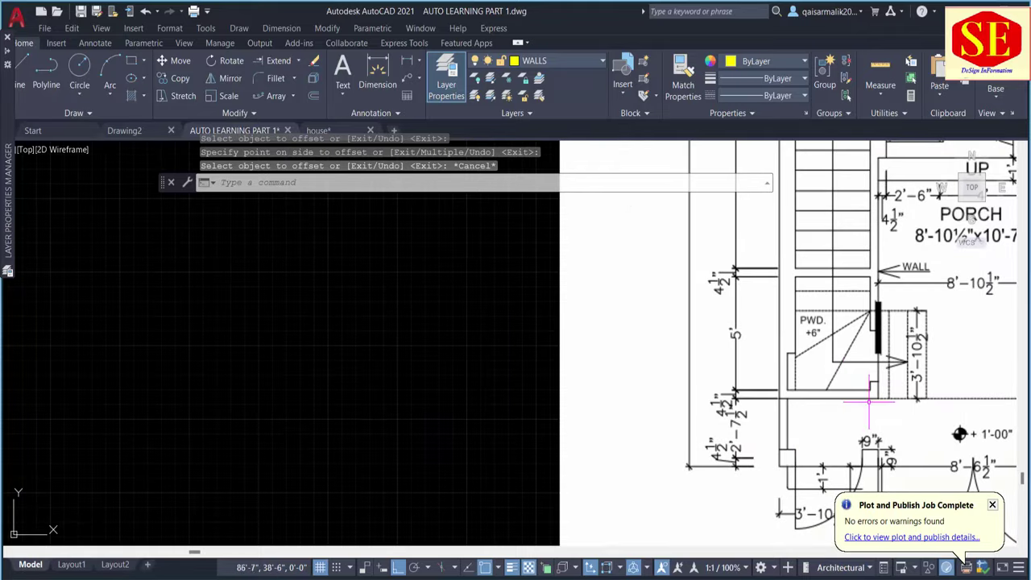
mouse_move(878, 403)
middle_down()
mouse_move(783, 296)
mouse_move(782, 333)
middle_up()
scroll(757, 322, up, 2)
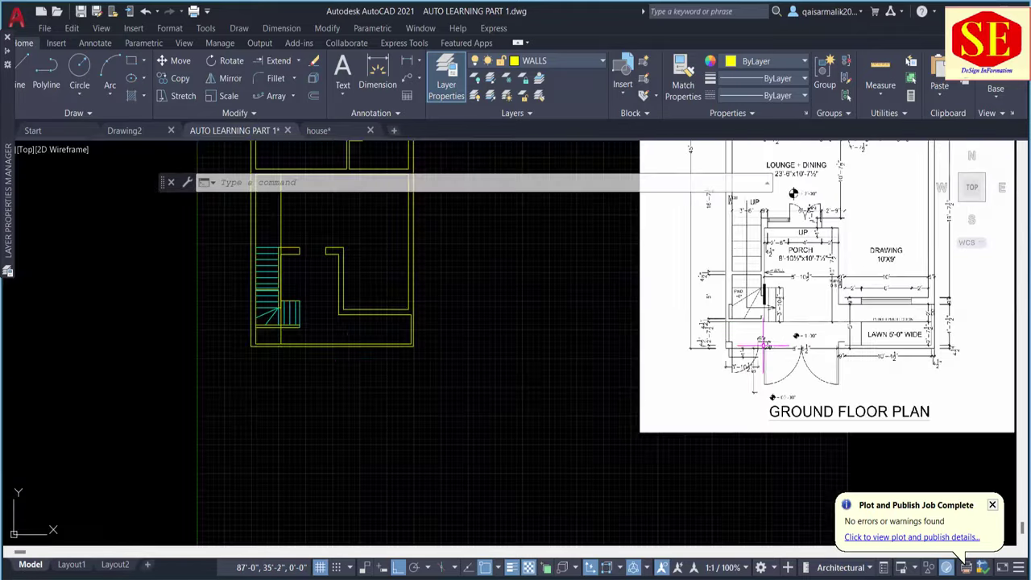
scroll(745, 303, down, 3)
middle_drag(290, 367, 380, 298)
scroll(380, 322, up, 2)
Offset the vertical jamb line 9 to its right, then cancel the offset.
text(o)
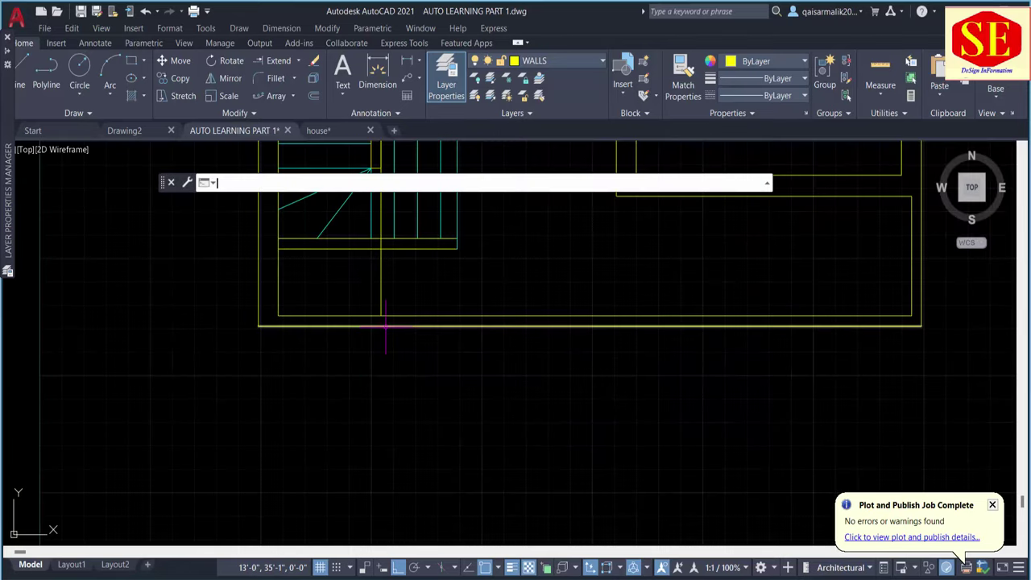
key(Return)
key(Return)
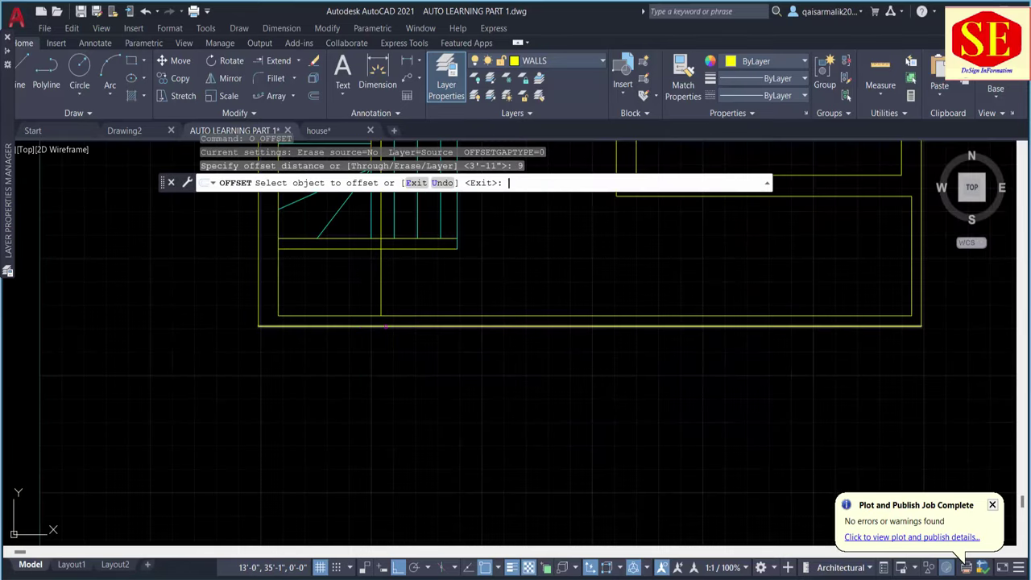
scroll(385, 326, up, 2)
scroll(386, 326, up, 3)
click(372, 258)
click(432, 277)
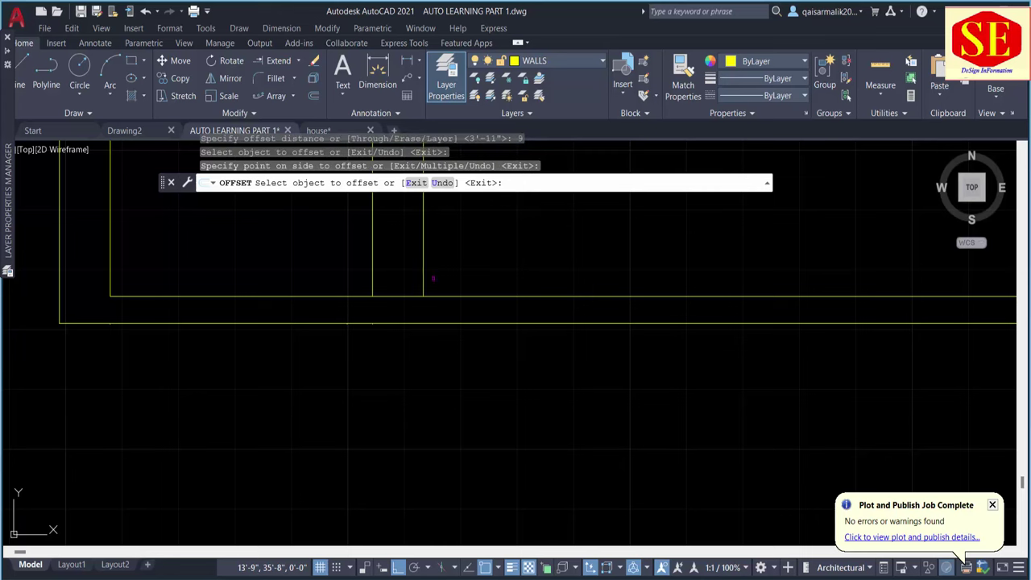
scroll(432, 280, down, 2)
scroll(633, 356, down, 3)
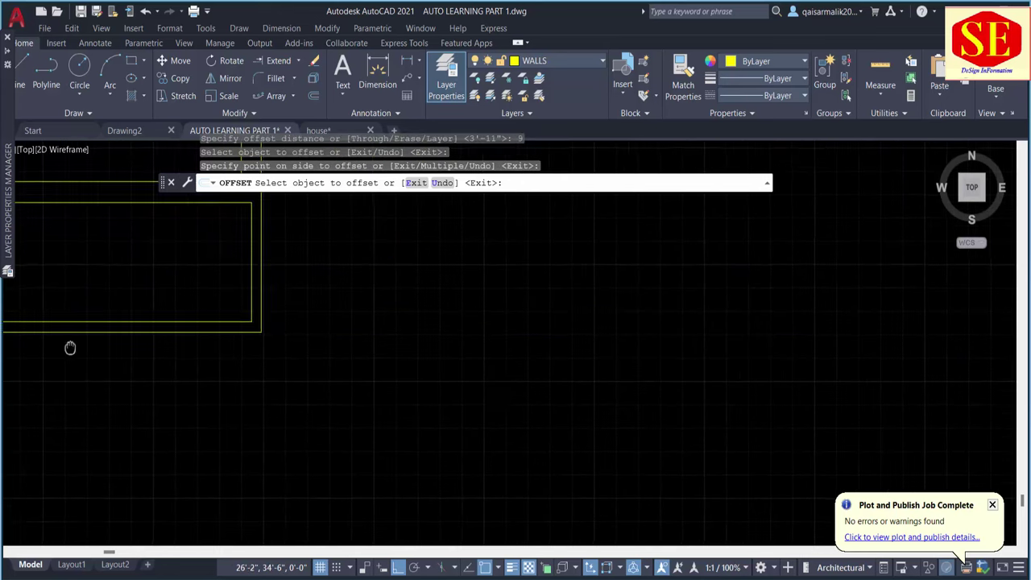
middle_drag(69, 346, 508, 386)
scroll(1021, 379, up, 2)
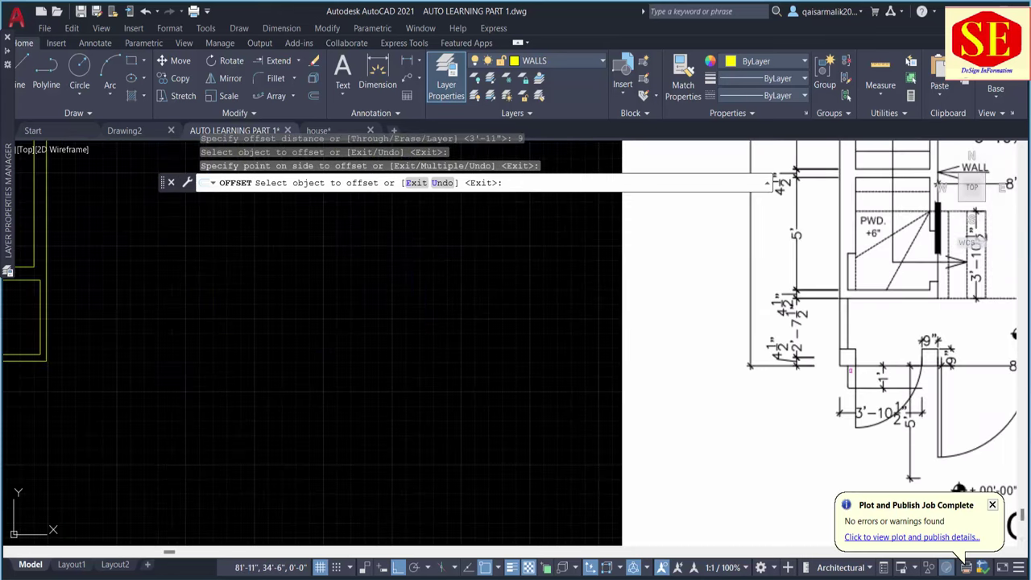
scroll(849, 370, up, 2)
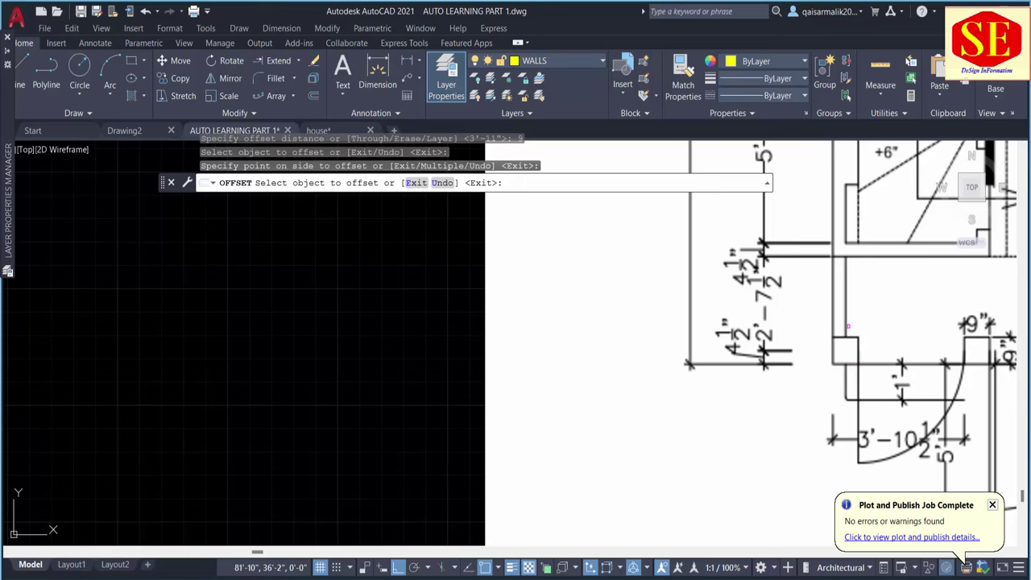
scroll(564, 362, down, 3)
scroll(362, 296, up, 4)
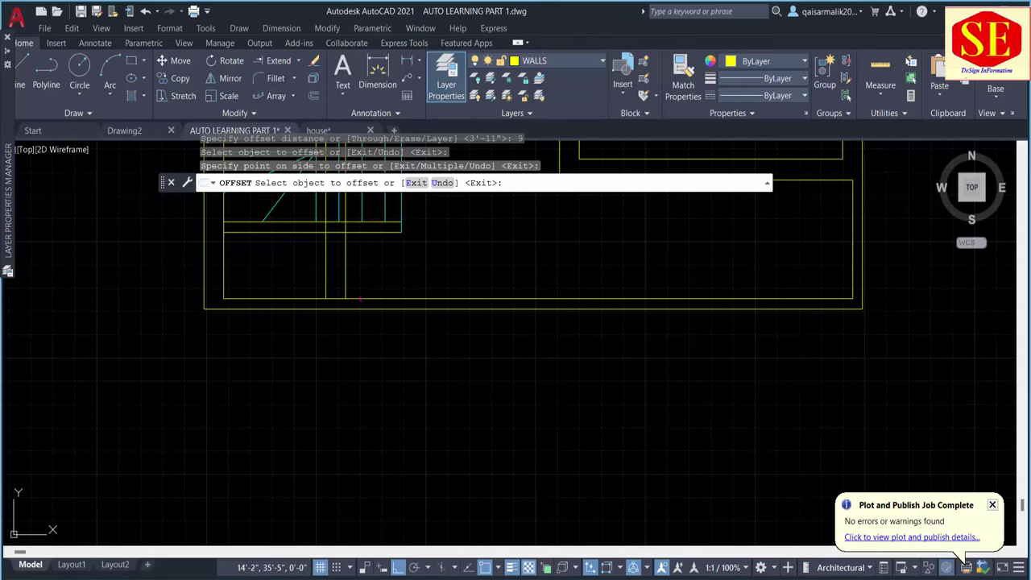
key(Escape)
Try trimming the wall lines near the stairs, then cancel the trim.
middle_drag(375, 272, 515, 331)
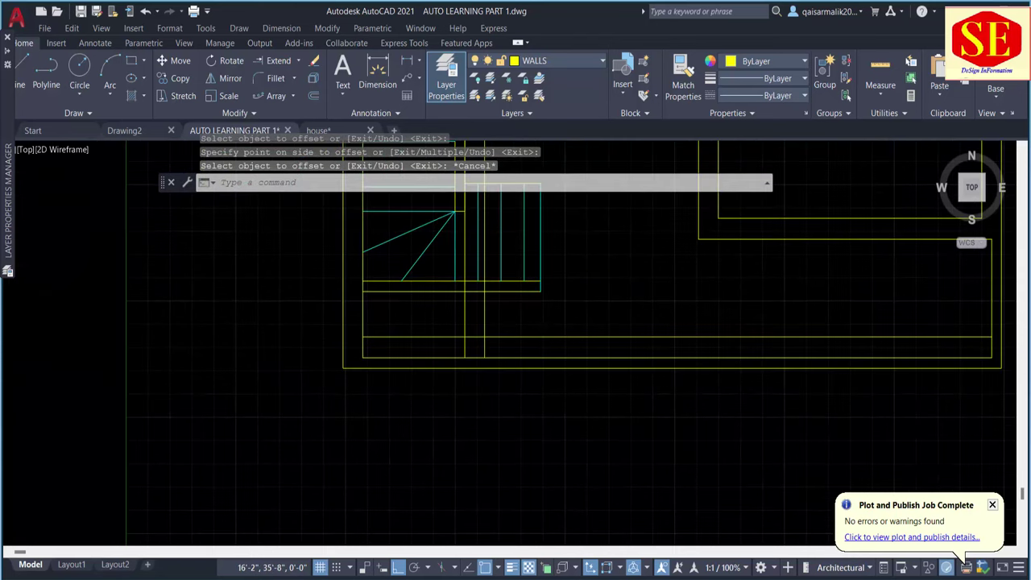
text(tr)
key(Return)
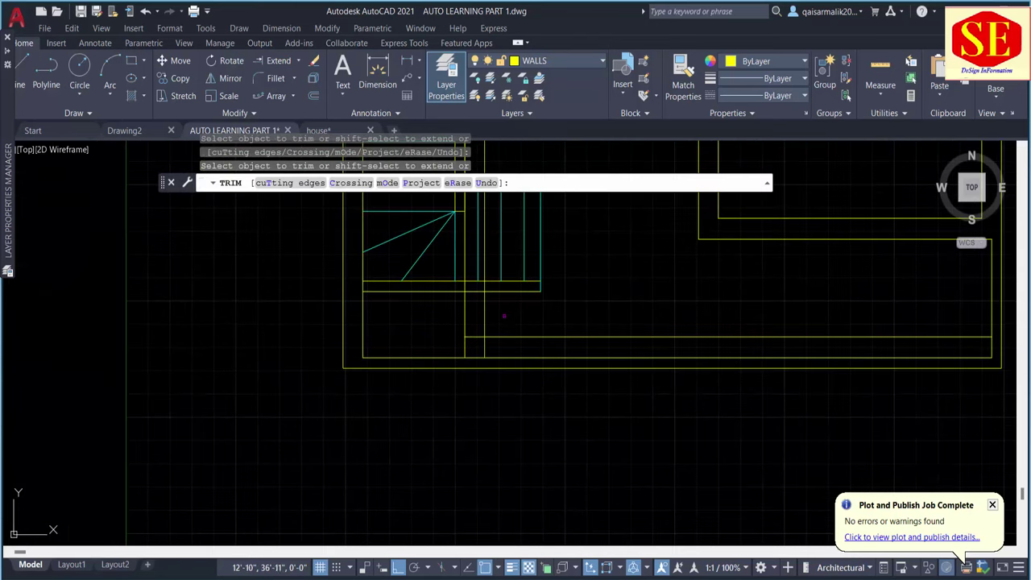
click(504, 315)
click(480, 311)
middle_drag(472, 311, 483, 399)
key(Escape)
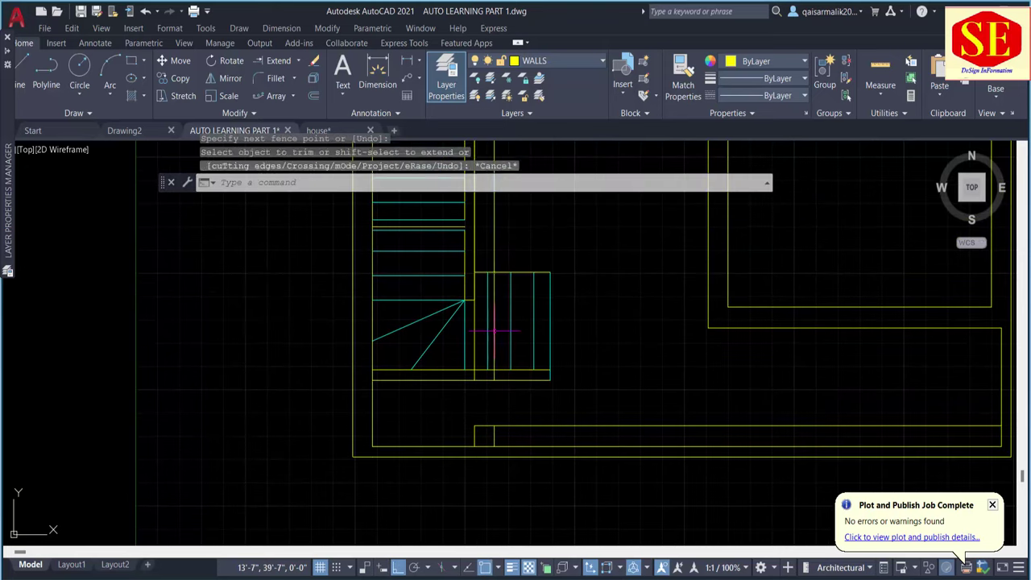
Erase the two stray vertical lines in the stair block.
click(495, 330)
click(481, 338)
text(e)
key(Return)
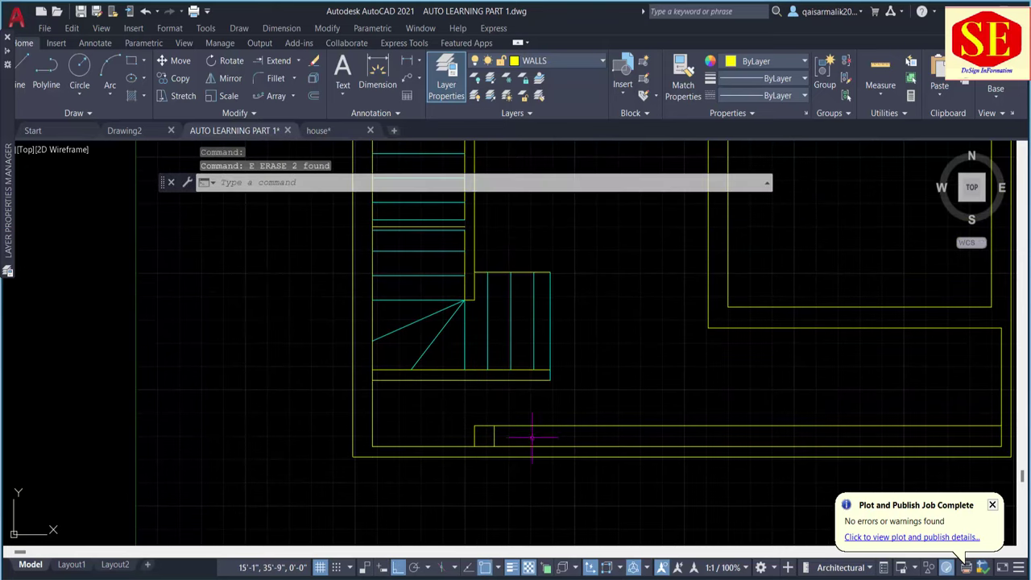
middle_drag(532, 437, 294, 403)
key(Escape)
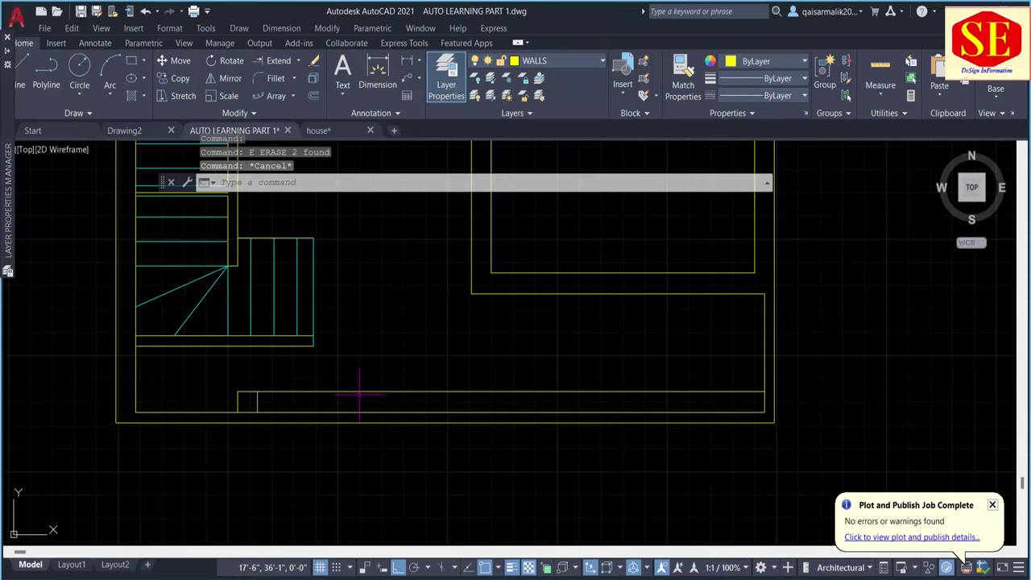
scroll(322, 402, down, 3)
scroll(322, 395, up, 6)
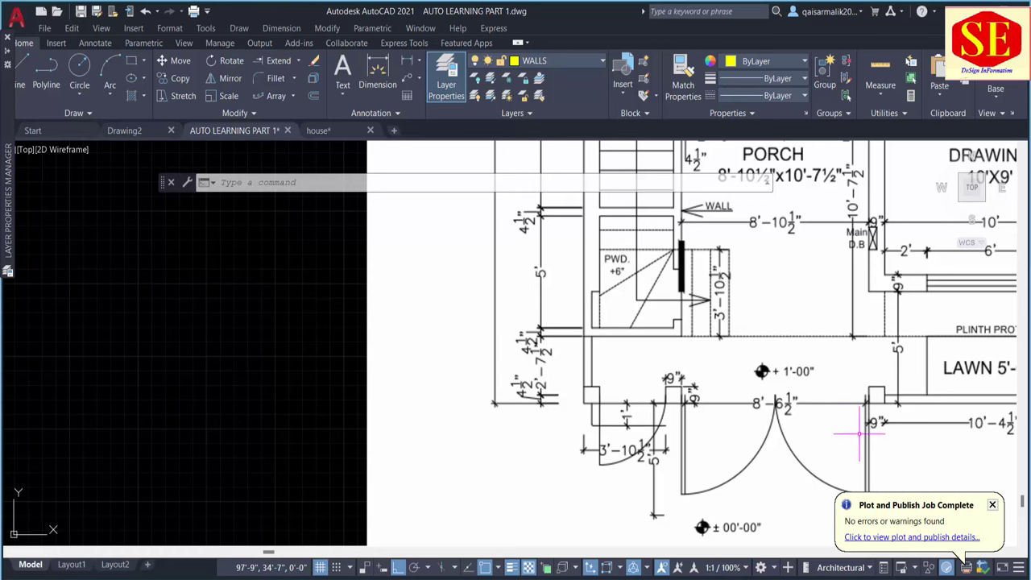
scroll(868, 419, down, 5)
Offset the door jamb line 8'6.5 to the right.
scroll(314, 411, up, 4)
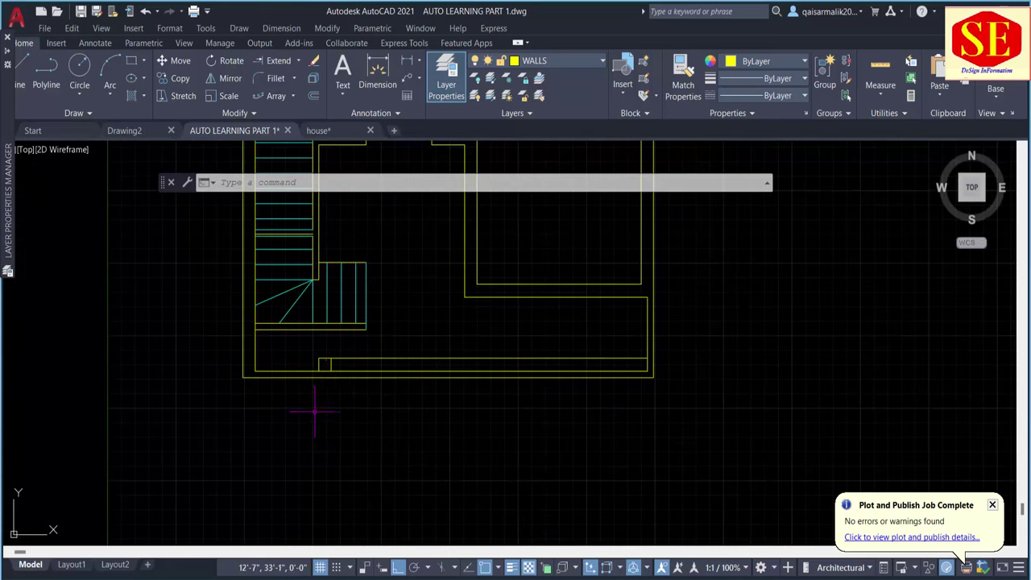
text(o)
key(Return)
text(8'6.5)
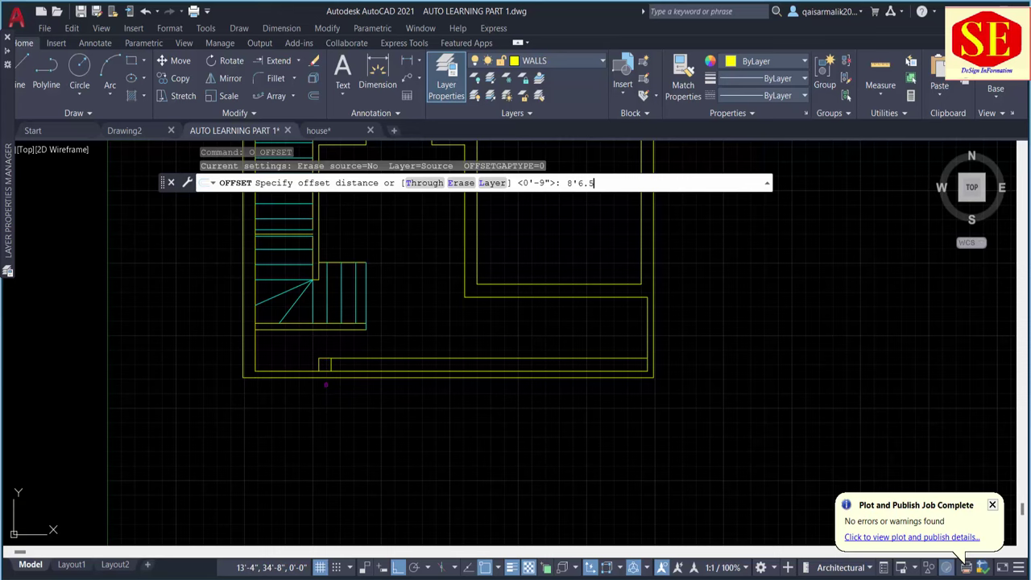
key(Return)
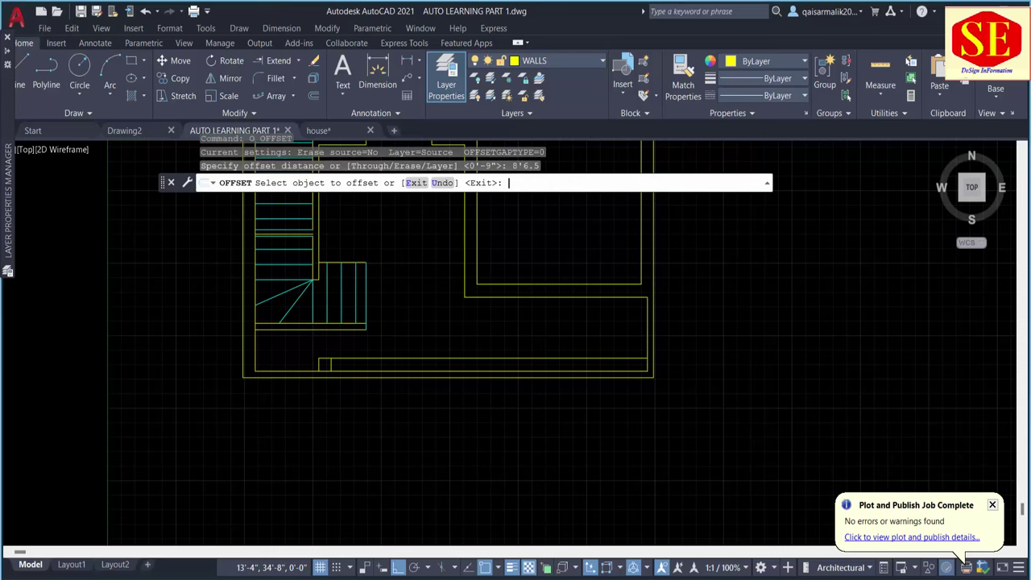
scroll(326, 384, up, 3)
click(338, 332)
click(564, 334)
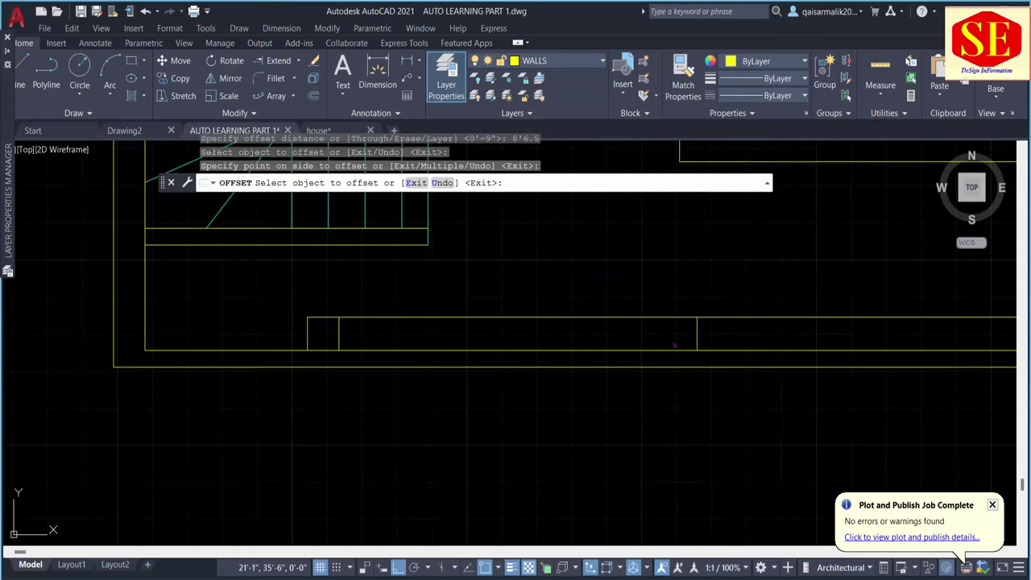
key(Escape)
Copy the jamb line from its endpoint onto the new offset line.
text(c)
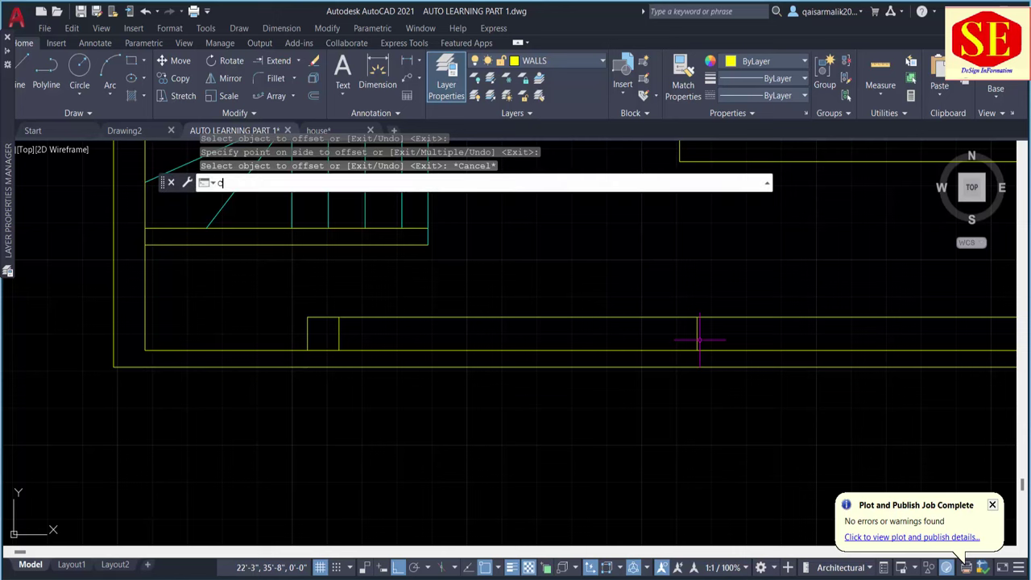
text(o)
key(Return)
click(275, 304)
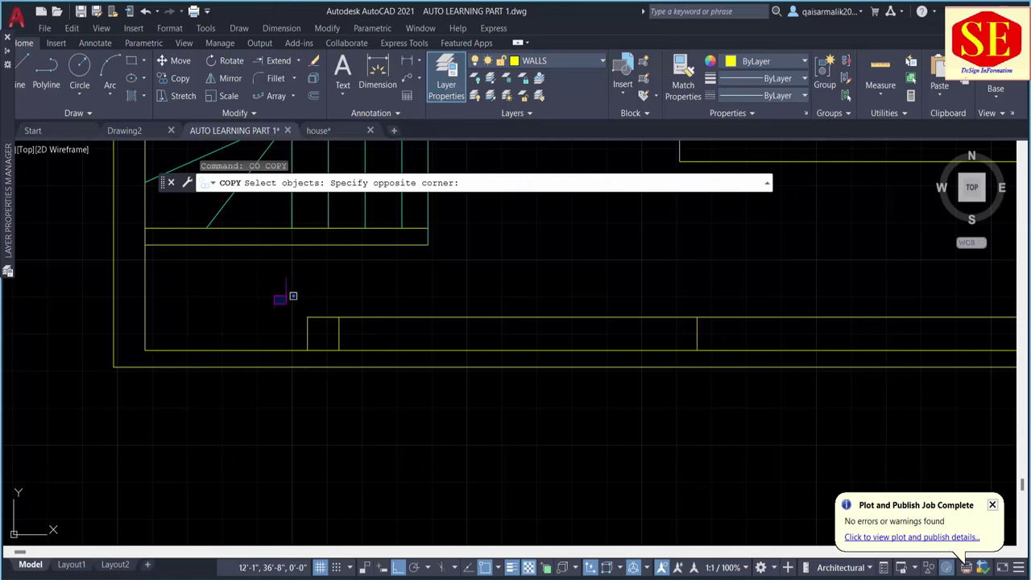
click(364, 362)
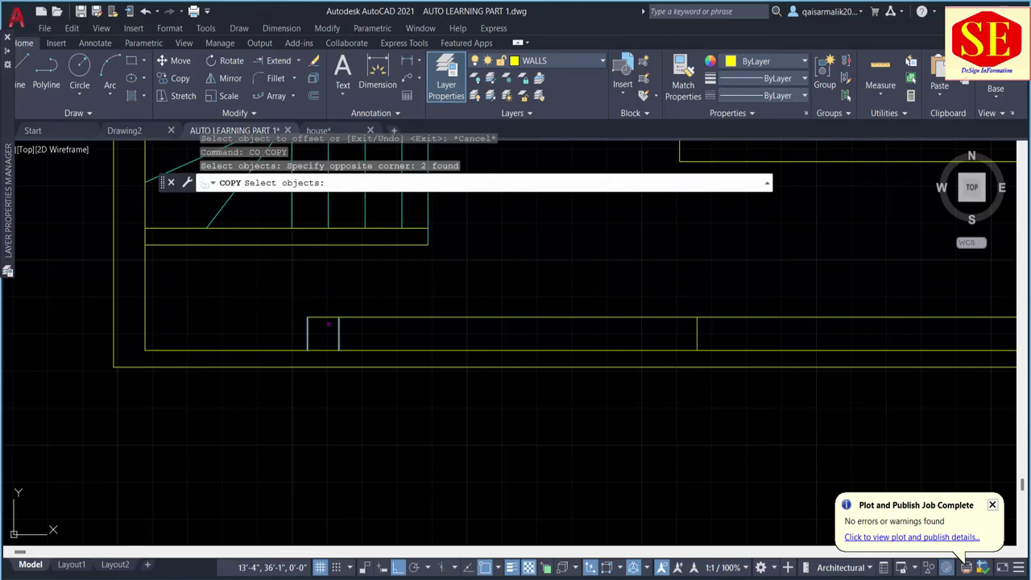
key(Return)
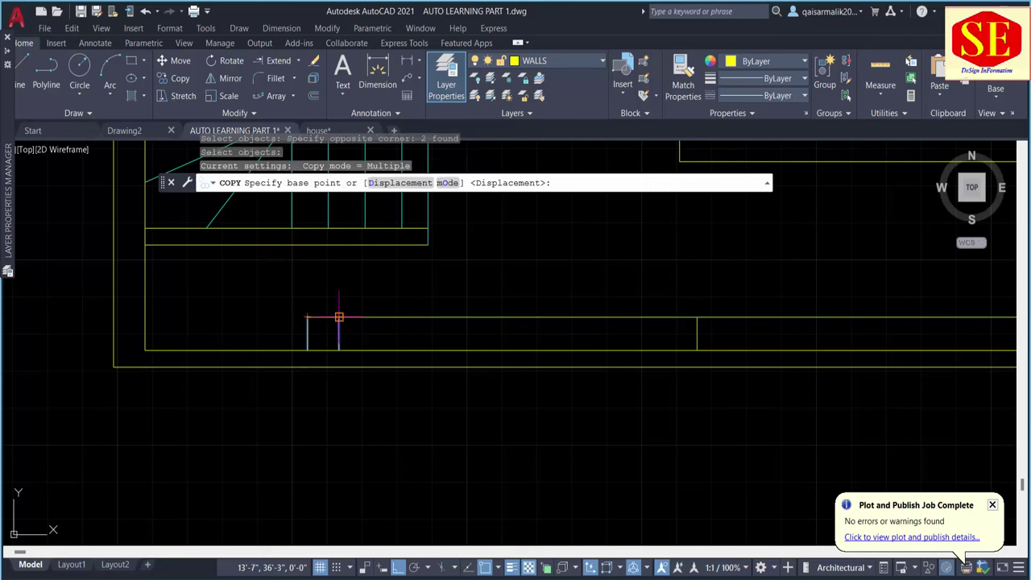
key(Escape)
key(Return)
drag(339, 317, 338, 324)
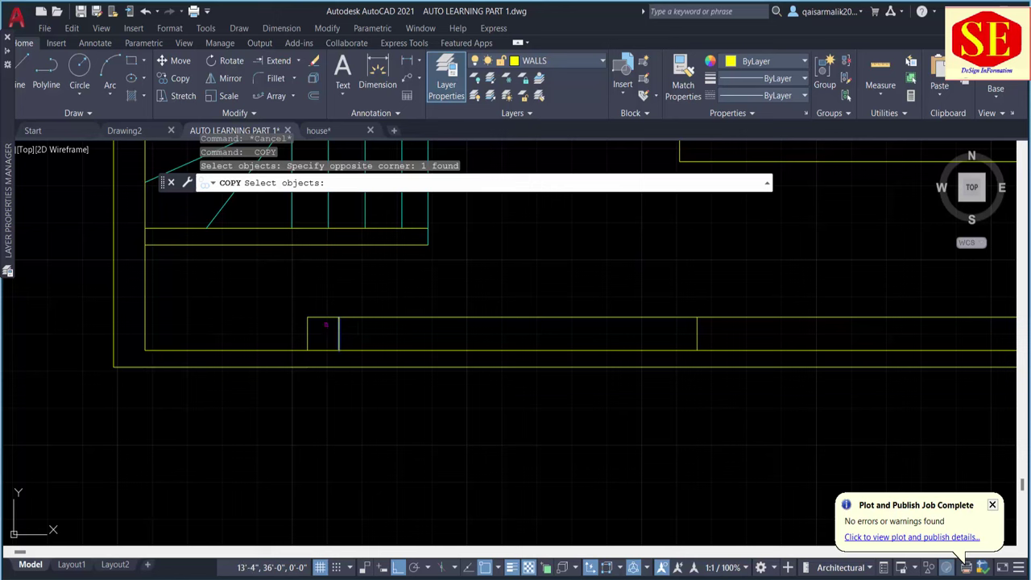
key(Return)
click(307, 317)
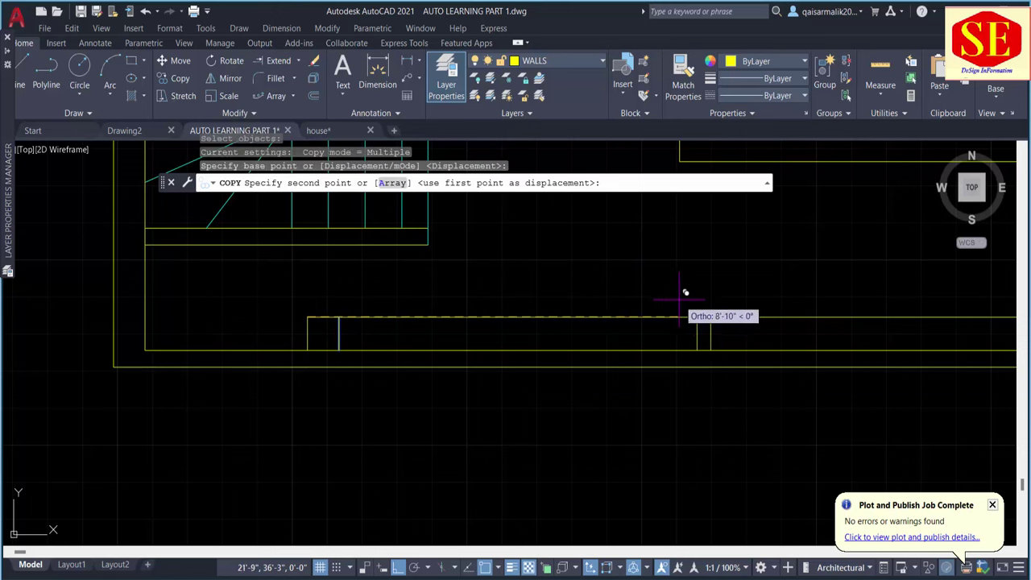
click(697, 316)
key(Escape)
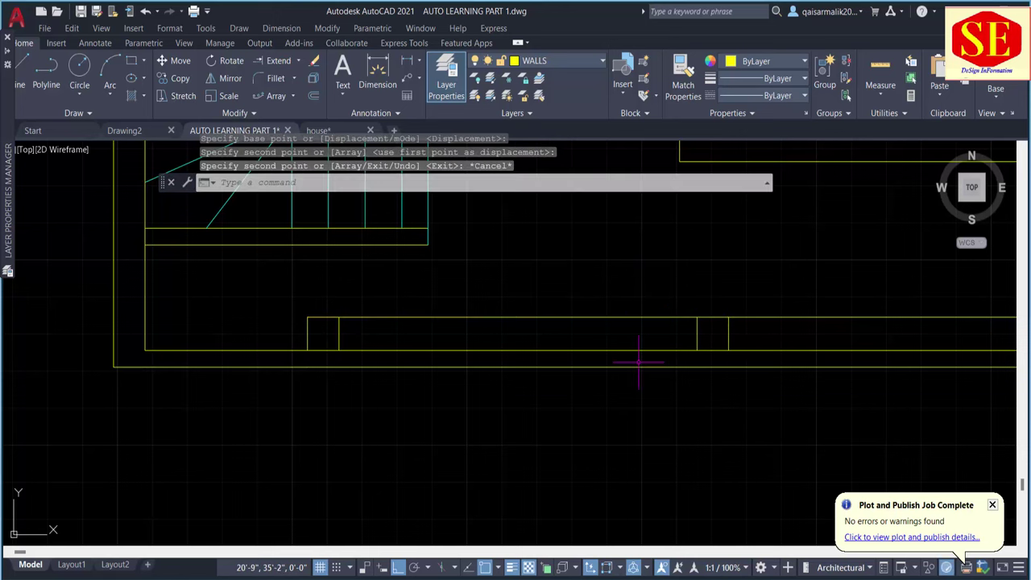
scroll(637, 362, down, 2)
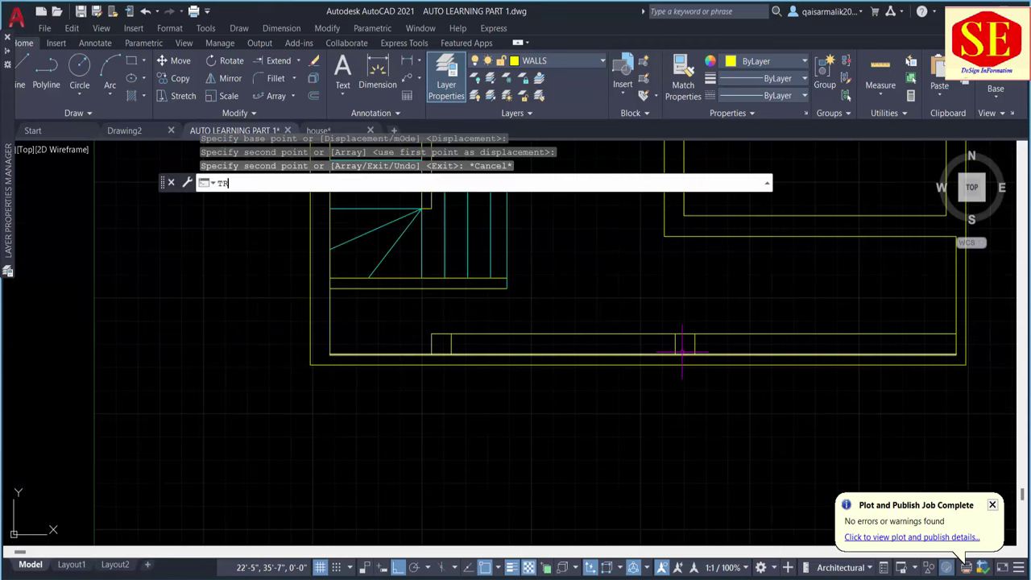
Cancel the half-entered trim and frame the reference entrance and yellow wall plan.
key(Escape)
scroll(682, 351, down, 3)
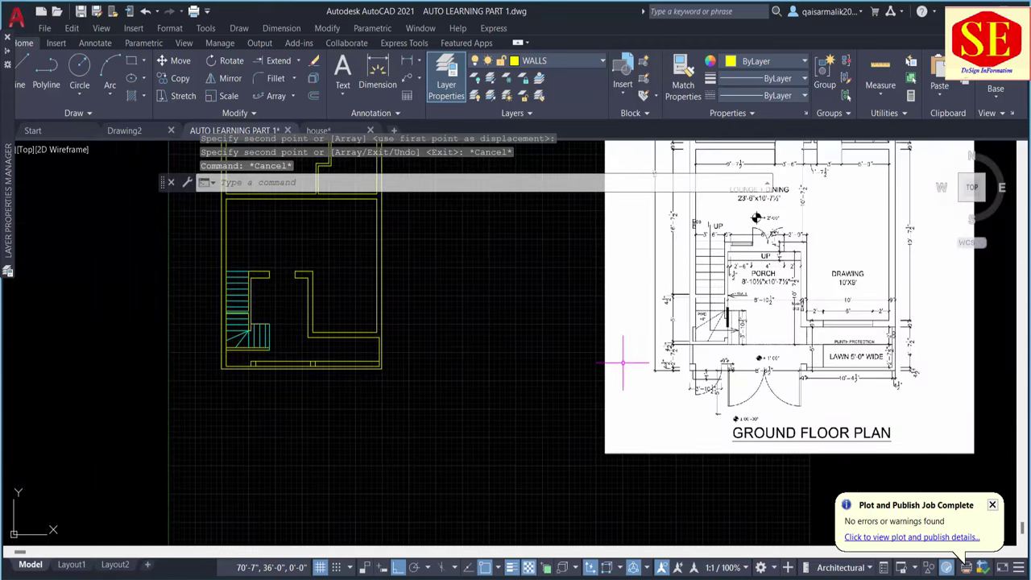
scroll(622, 361, up, 4)
scroll(685, 352, down, 2)
scroll(818, 359, down, 1)
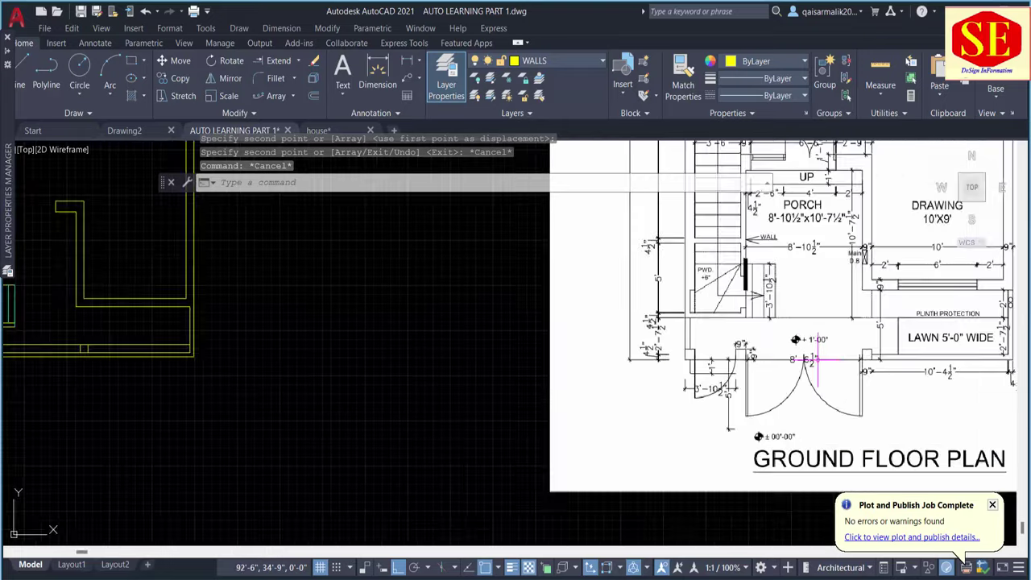
middle_drag(817, 360, 651, 347)
scroll(650, 346, up, 1)
scroll(637, 361, up, 1)
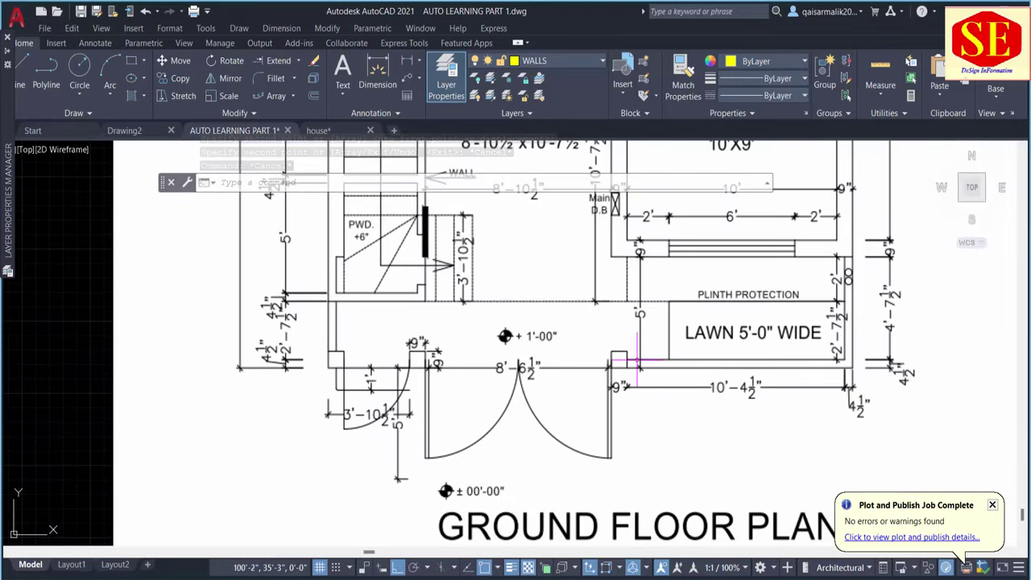
scroll(737, 379, down, 4)
middle_drag(239, 417, 496, 389)
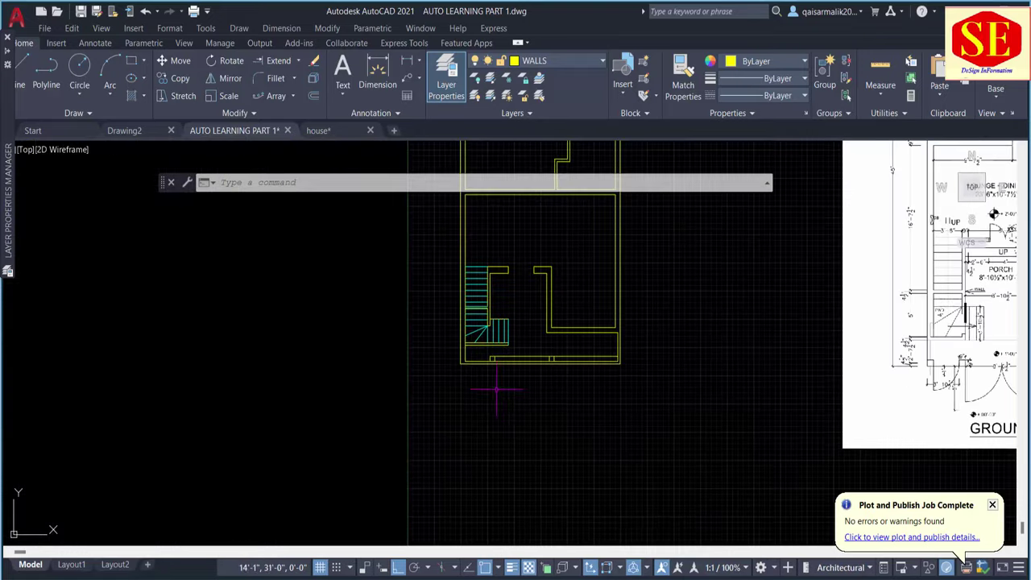
scroll(496, 389, up, 3)
Offset a vertical wall line 9 inches to its right, after a cancelled extend.
text(ex)
key(Return)
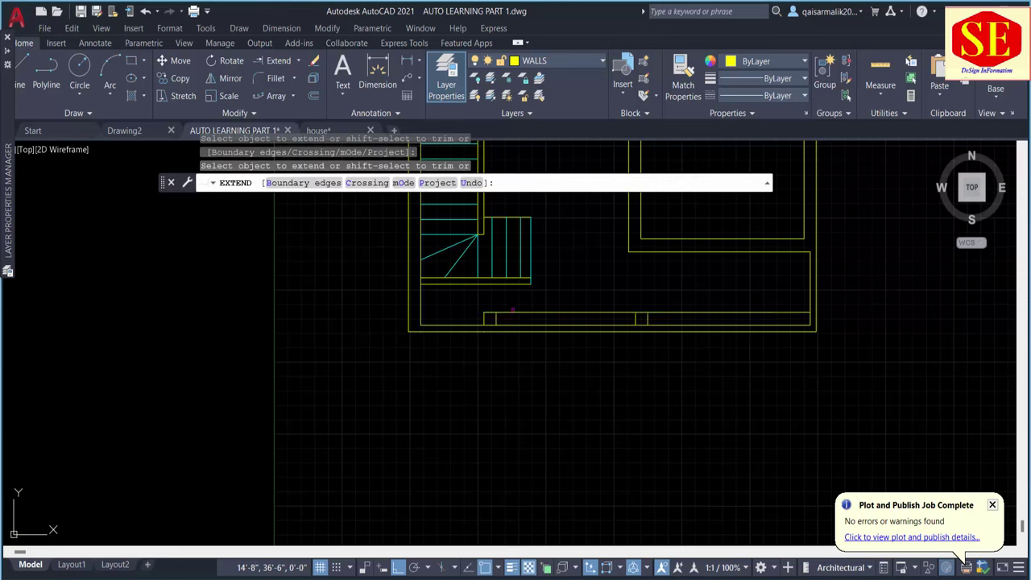
key(Escape)
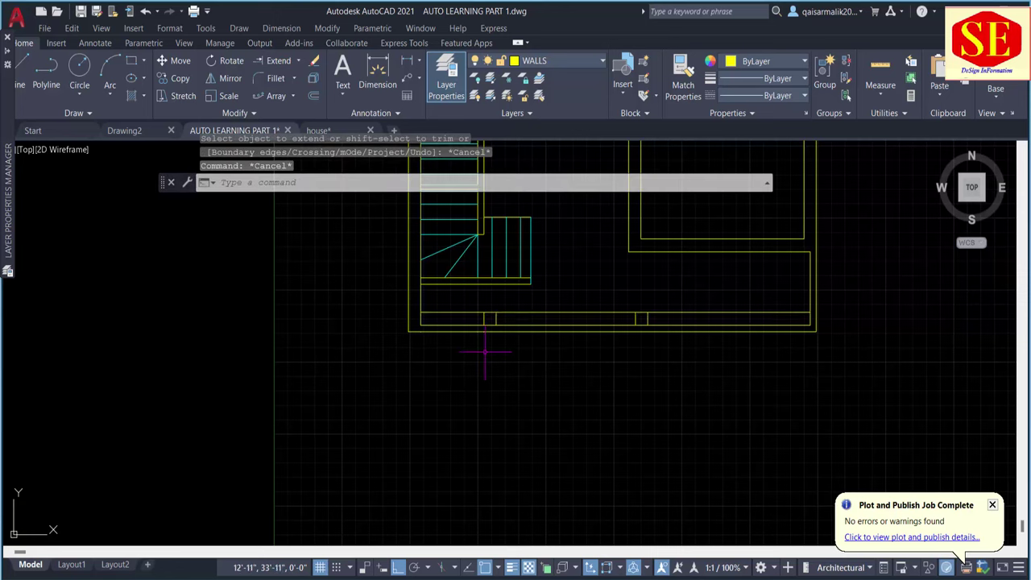
text(o)
key(Return)
scroll(388, 311, up, 2)
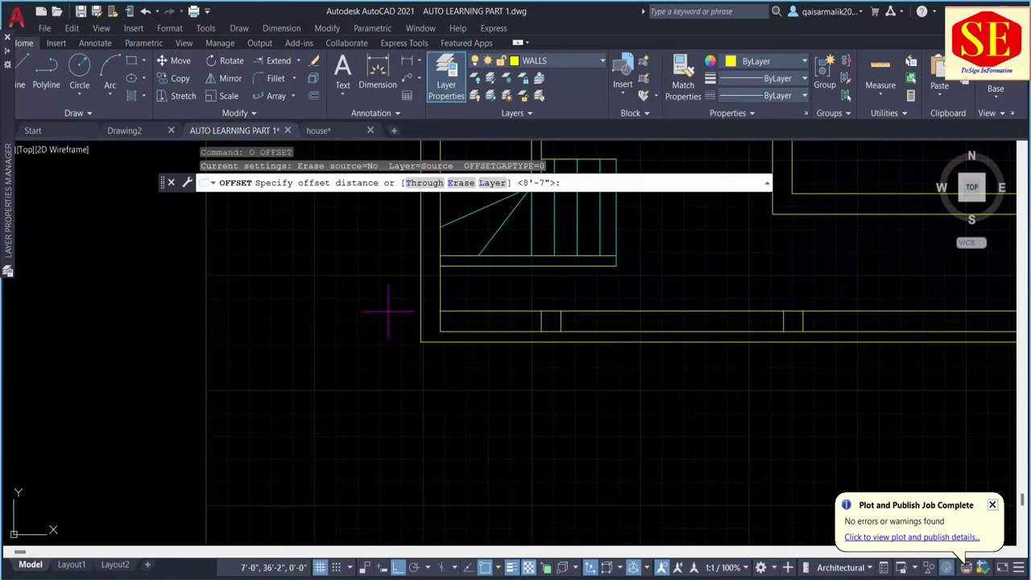
key(Return)
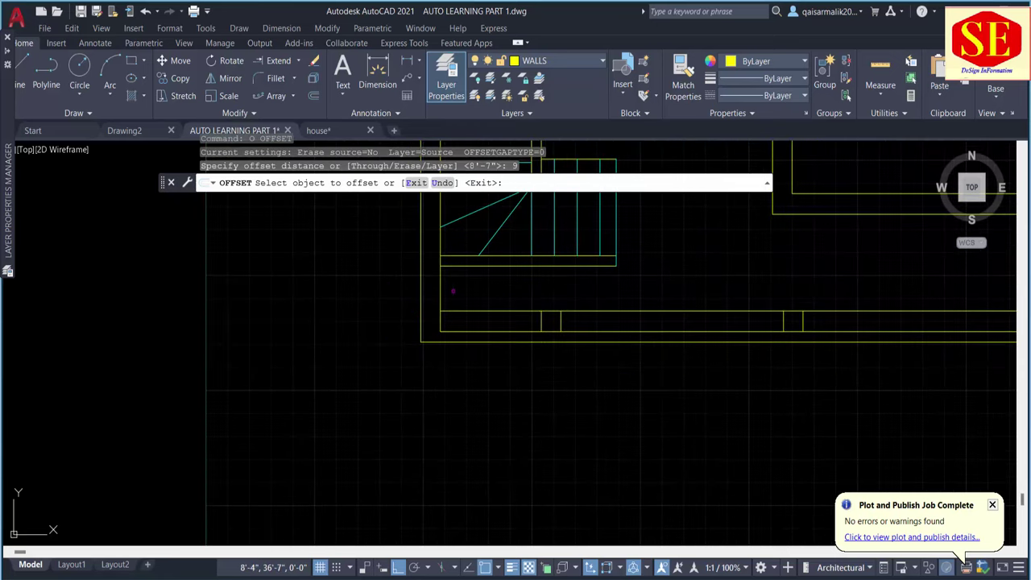
click(441, 294)
click(463, 294)
key(Return)
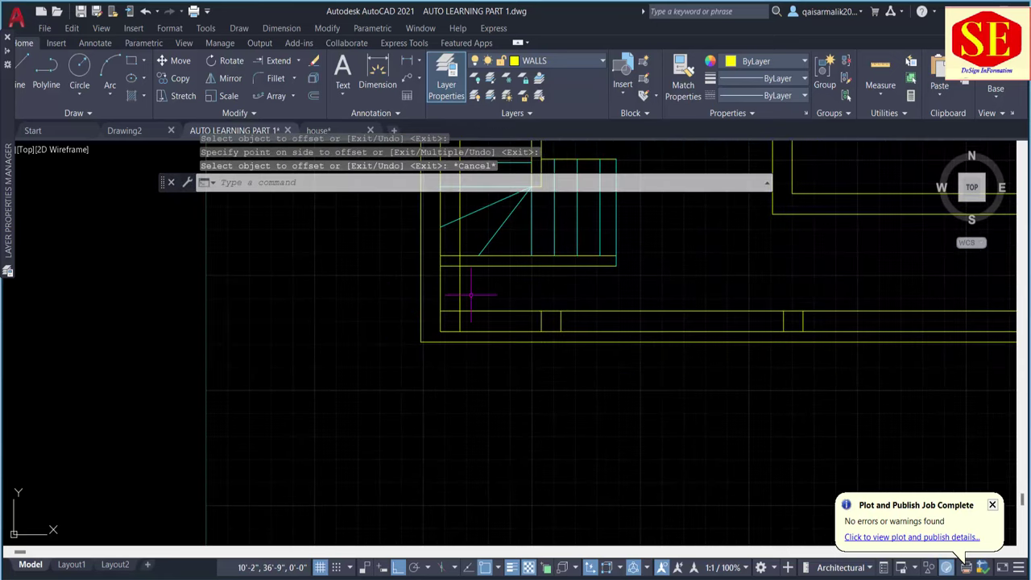
Erase the stray vertical offset line near the staircase.
text(tr)
key(Return)
key(Escape)
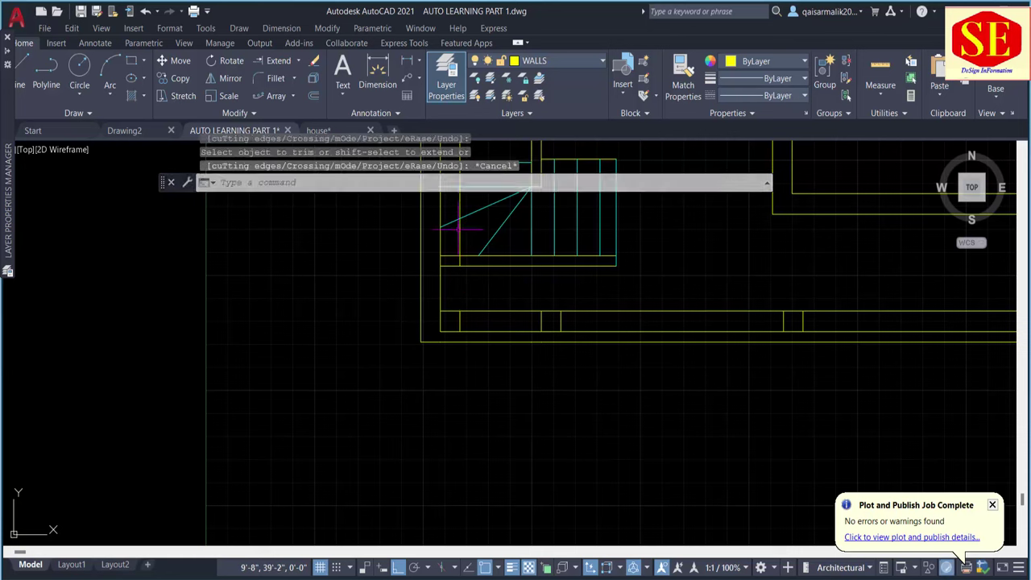
click(459, 233)
text(e)
key(Return)
Try trimming across the front wall, then cancel all active commands.
text(tr)
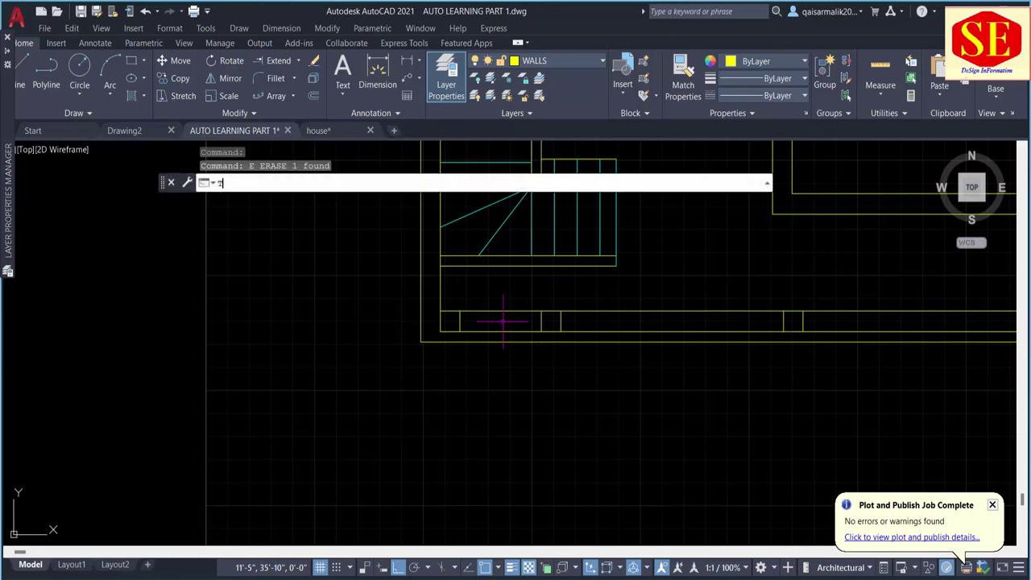
key(Return)
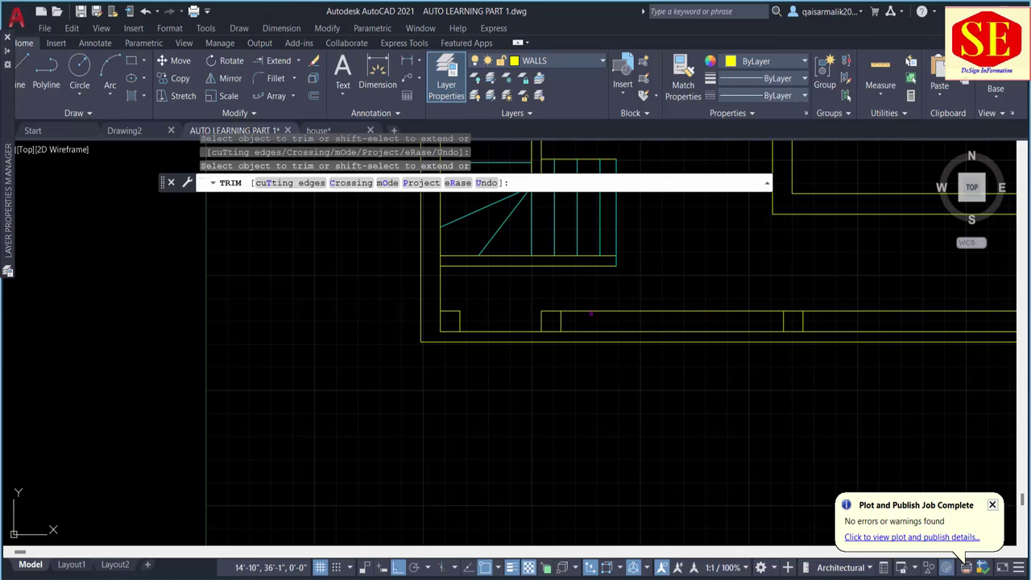
middle_drag(690, 322, 468, 324)
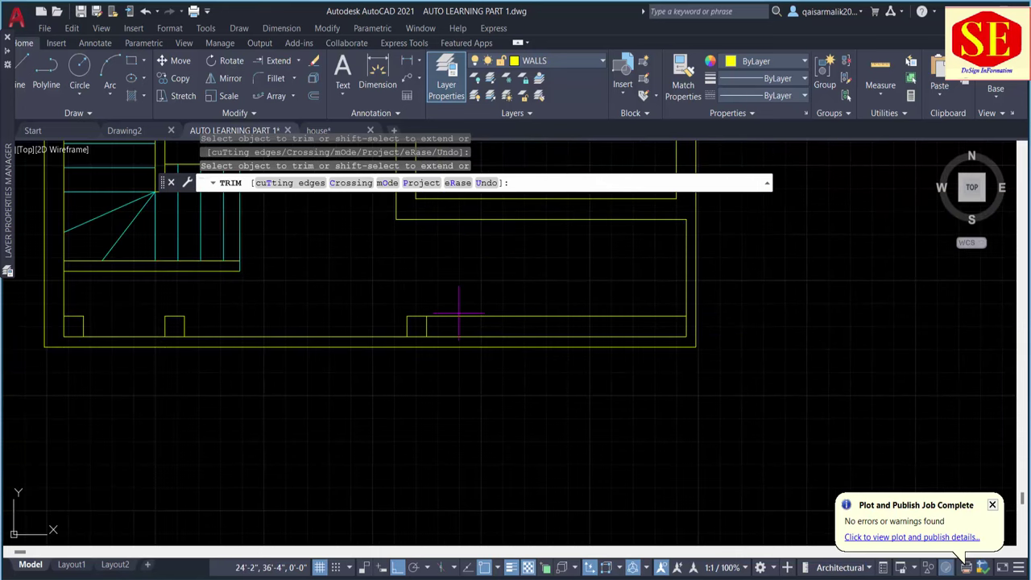
click(459, 314)
key(Escape)
middle_drag(248, 331, 436, 317)
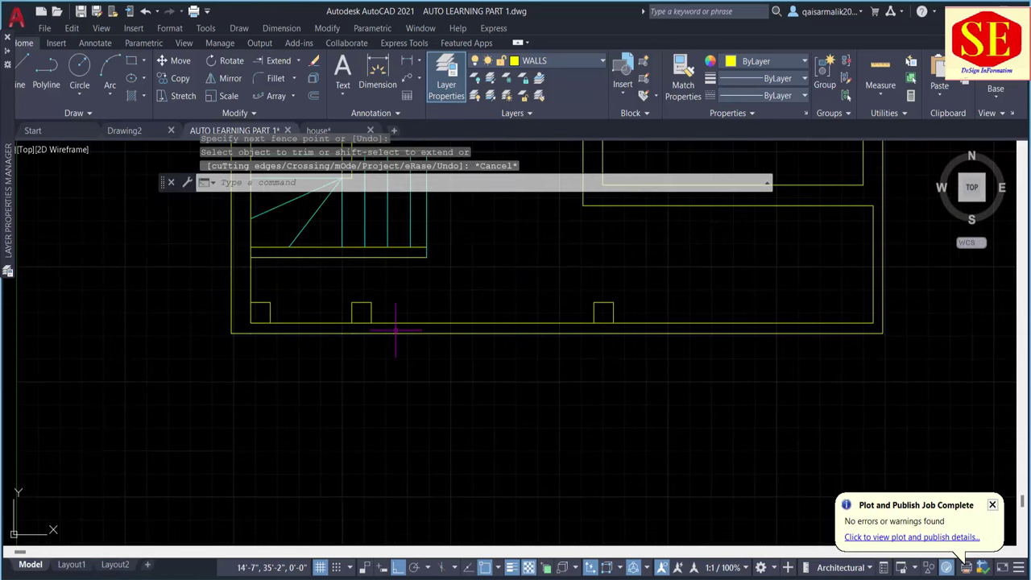
key(Escape)
key(Escape)
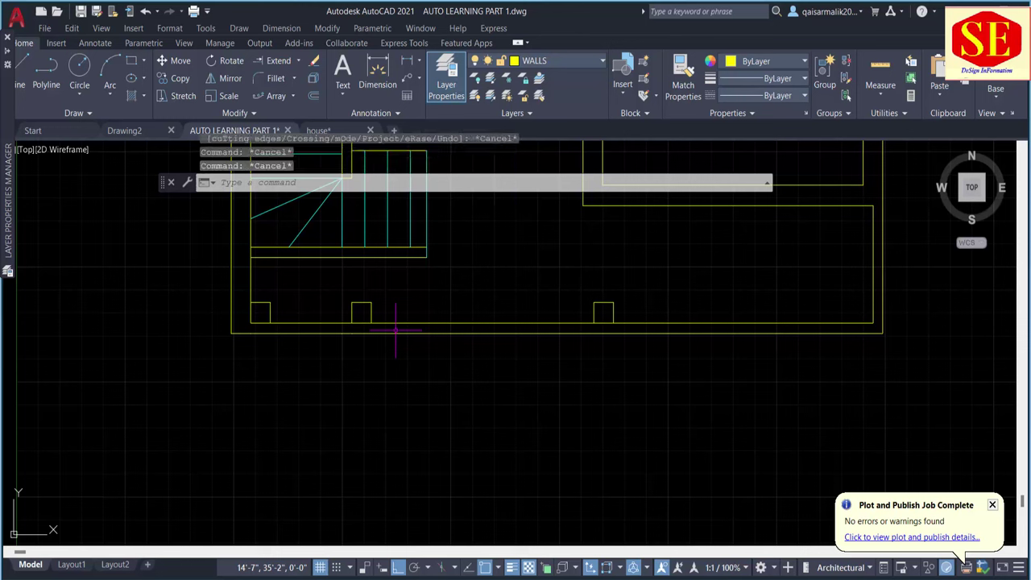
text(tr)
key(Return)
key(Escape)
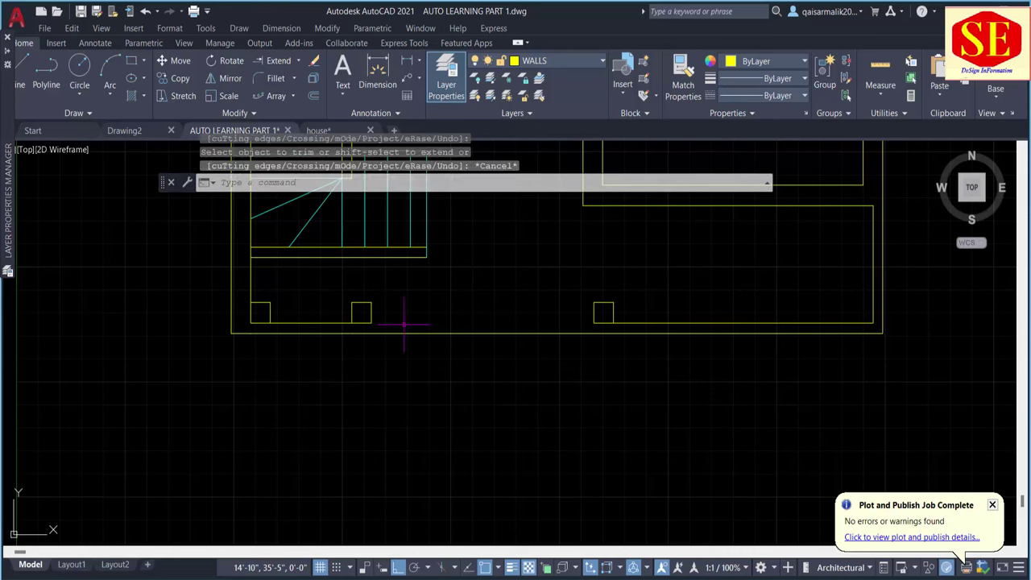
key(Escape)
Pan and zoom to show both the traced building outline and the reference image.
scroll(402, 335, down, 3)
middle_drag(395, 351, 94, 366)
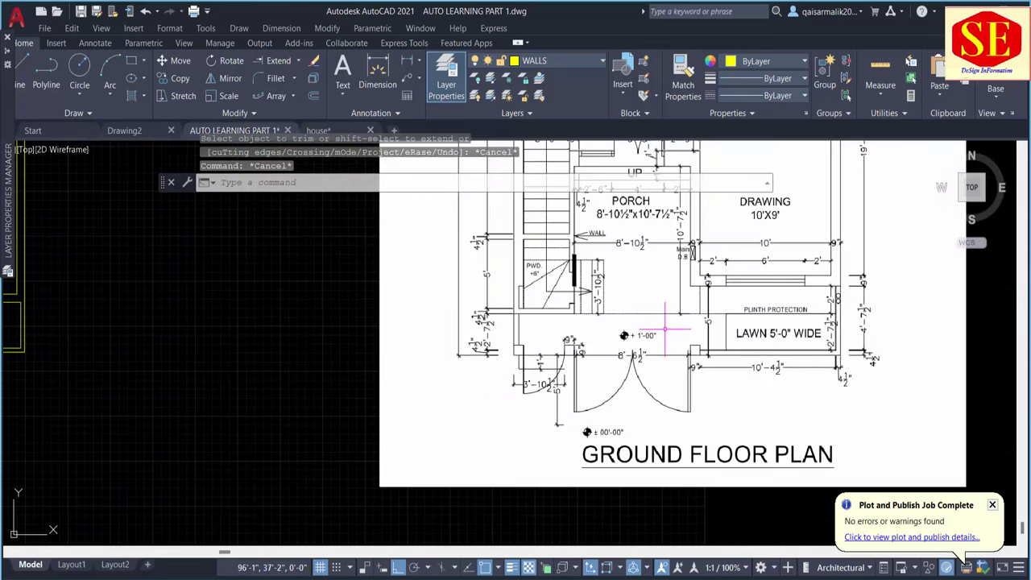
scroll(665, 329, up, 2)
scroll(545, 352, up, 3)
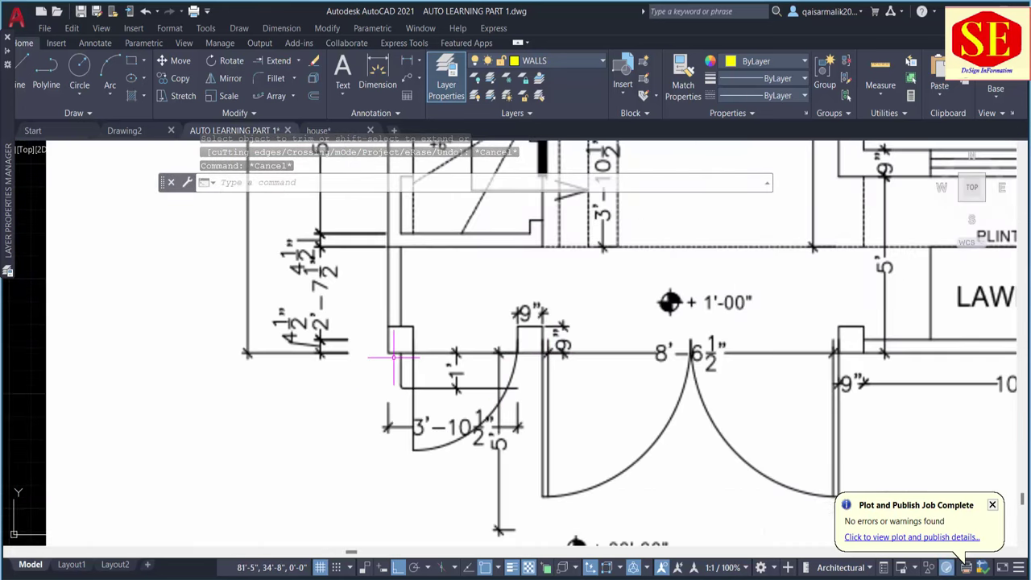
scroll(708, 358, down, 4)
mouse_move(353, 358)
middle_down()
mouse_move(689, 354)
mouse_move(449, 362)
middle_up()
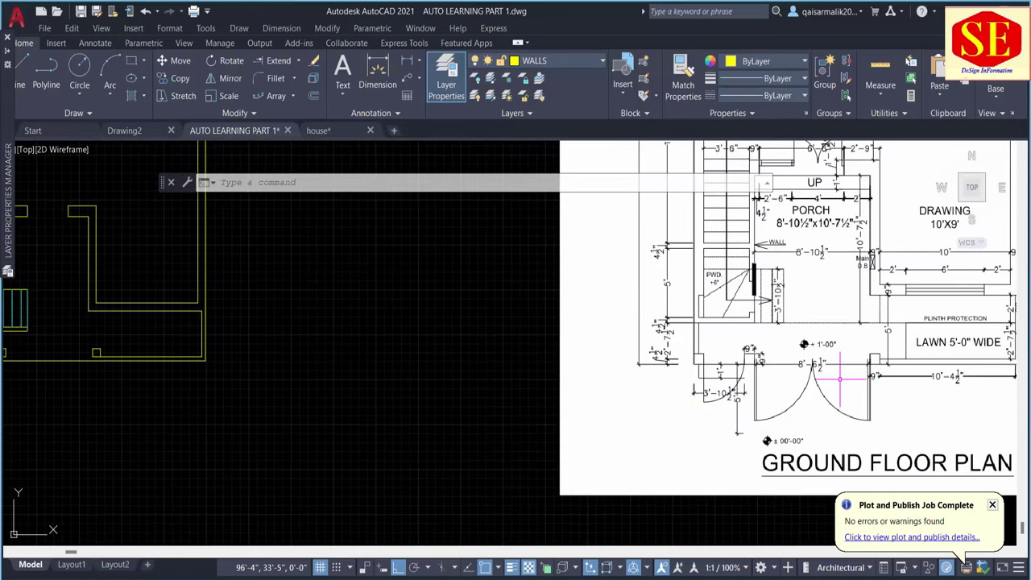
middle_drag(293, 391, 709, 386)
scroll(394, 346, down, 1)
Select the left, middle and right jambs for a move, then cancel it.
text(m)
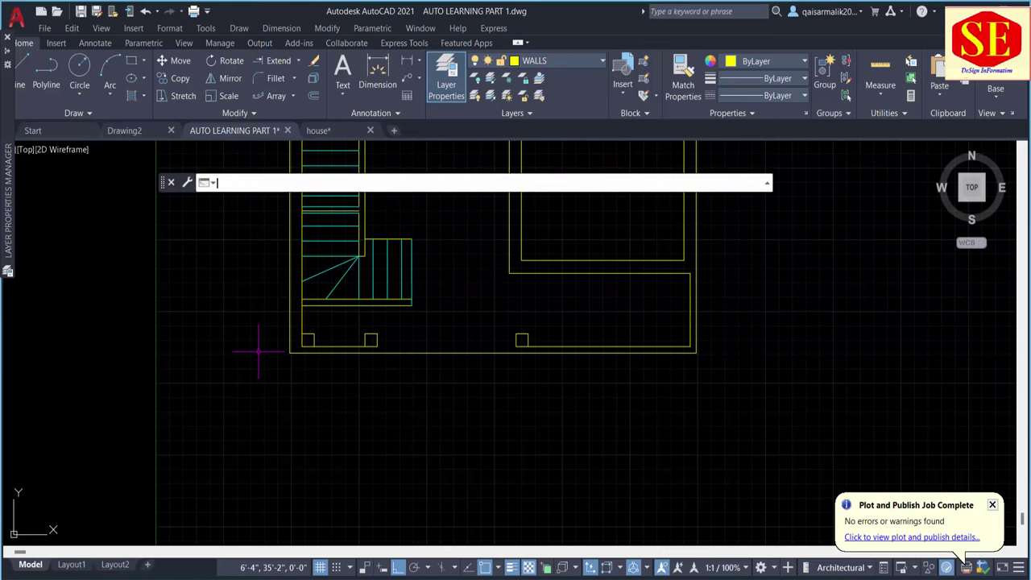
key(Return)
scroll(339, 338, up, 2)
click(340, 296)
click(283, 350)
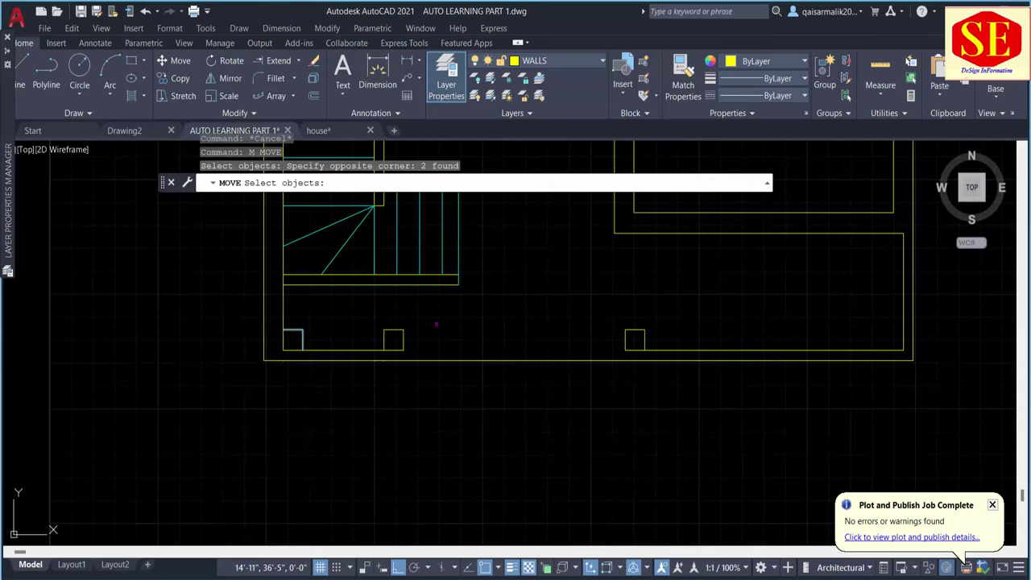
click(416, 322)
click(374, 338)
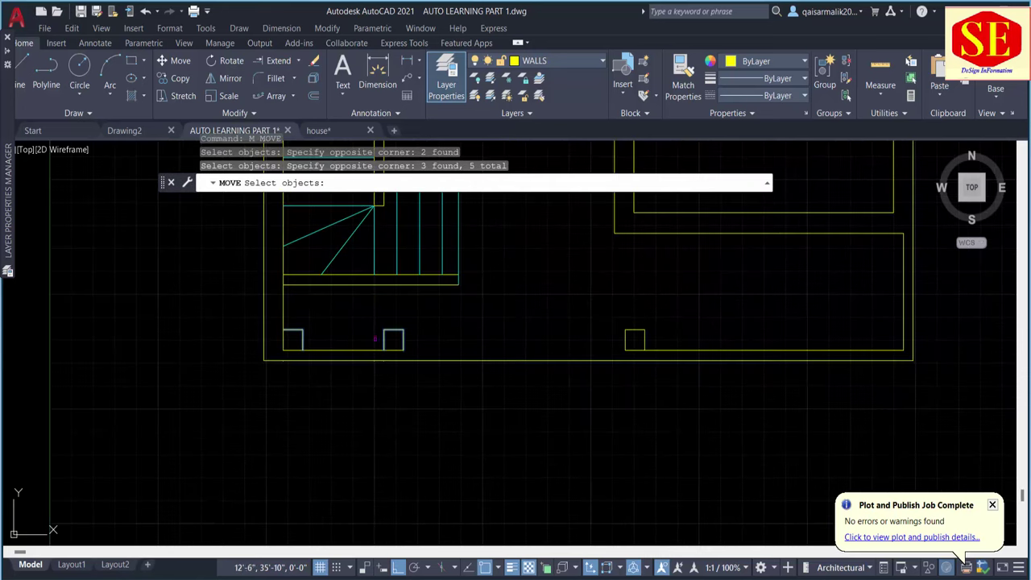
click(665, 328)
click(605, 339)
scroll(241, 362, up, 3)
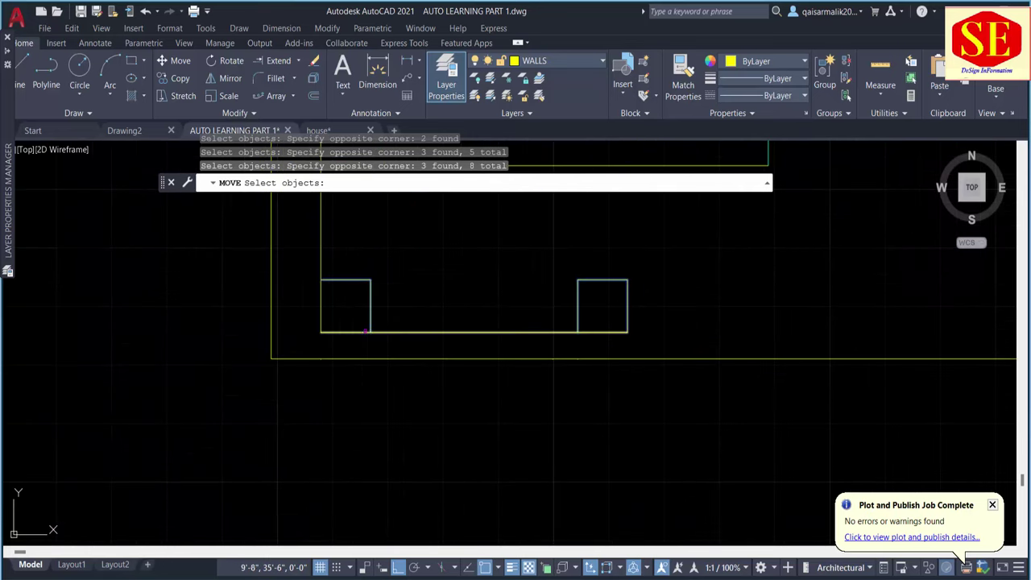
key(Return)
click(370, 332)
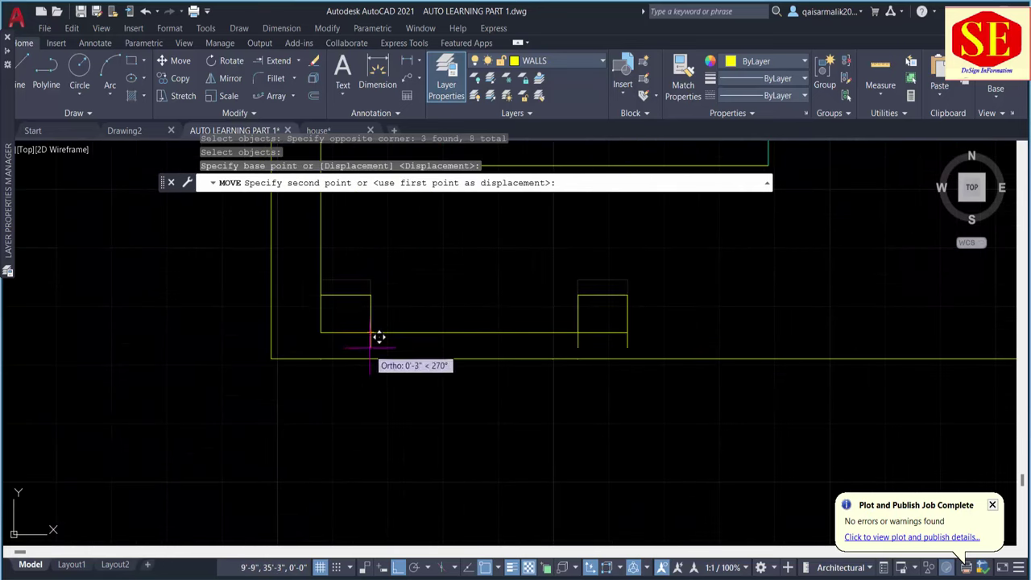
key(Escape)
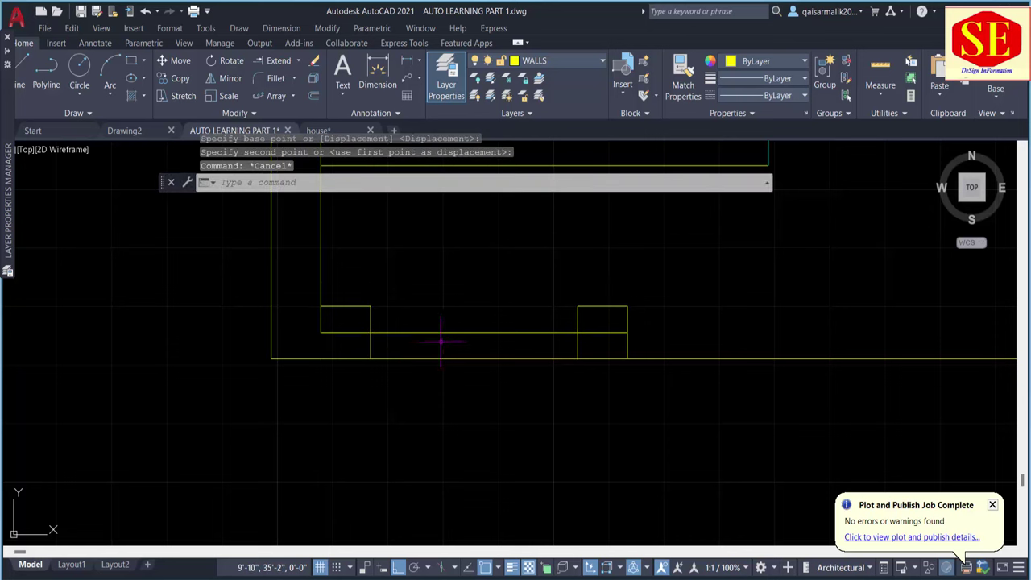
text(TR)
Trim the line inside the left jamb and erase the right jamb's middle line.
key(Return)
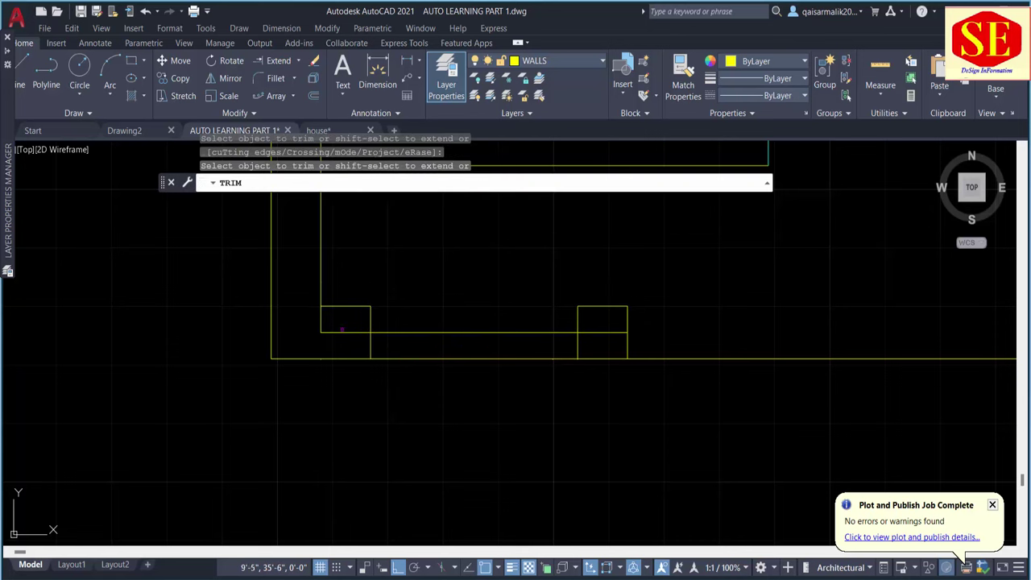
click(346, 332)
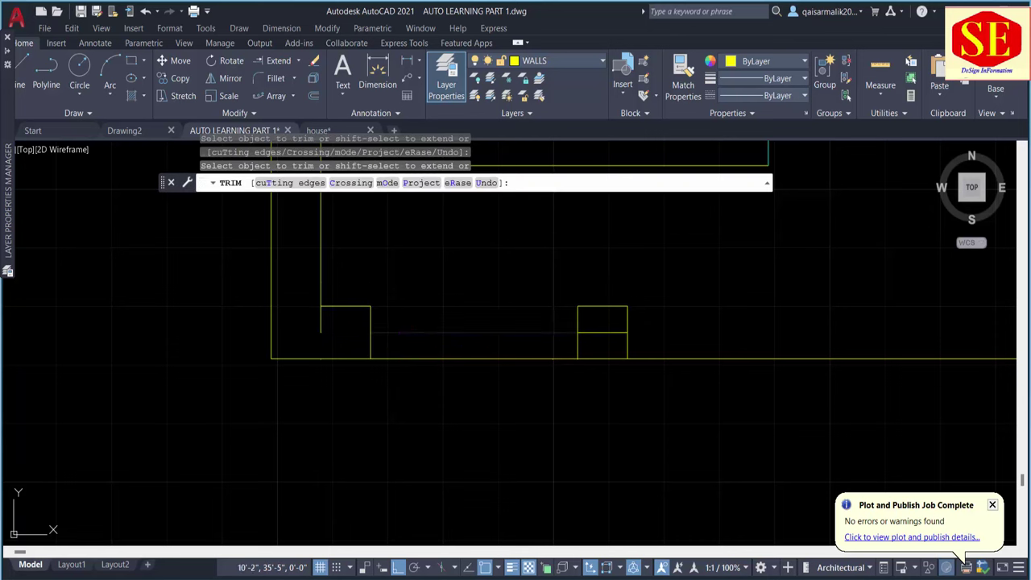
key(Escape)
click(602, 332)
text(e)
key(Return)
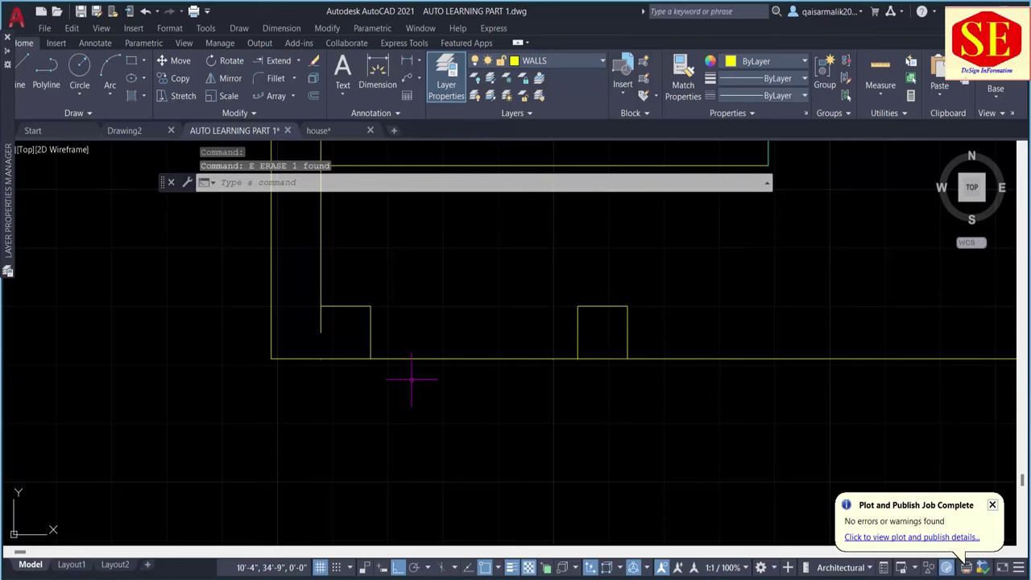
Pan along the front wall to the reference image, cancelling extend and trim attempts.
text(ex)
key(Return)
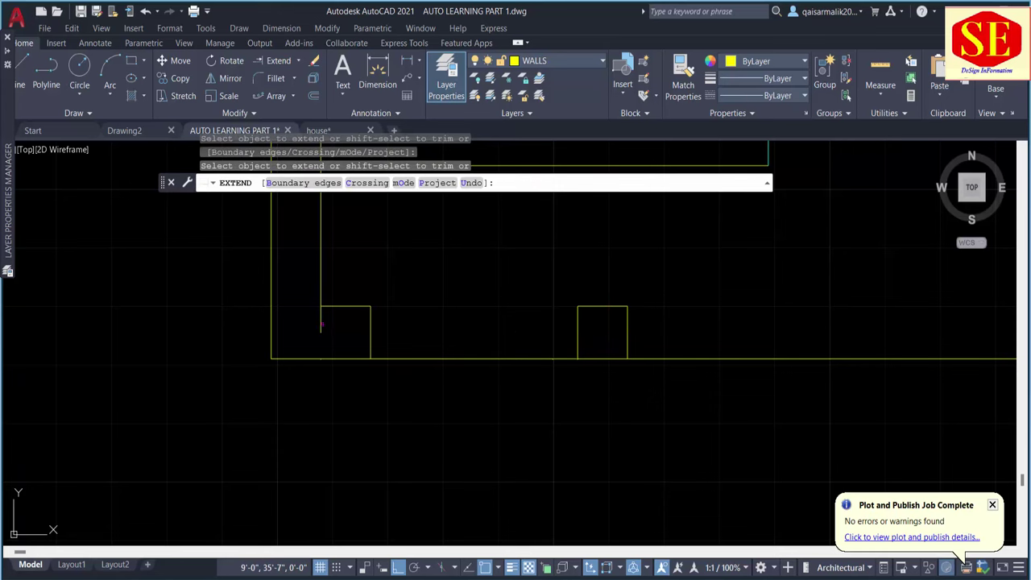
scroll(321, 324, down, 2)
key(Escape)
middle_drag(352, 340, 168, 371)
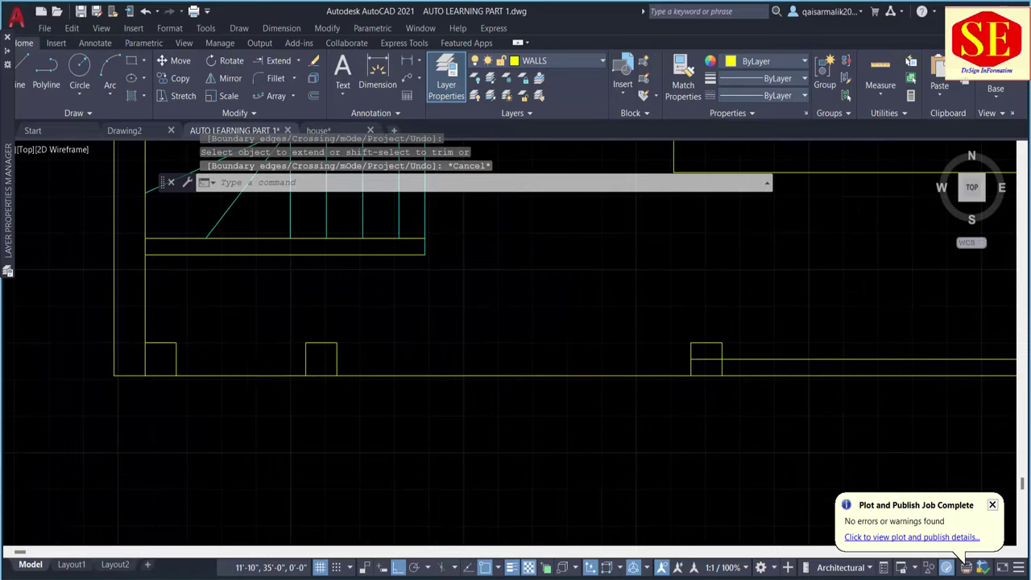
middle_drag(460, 360, 273, 383)
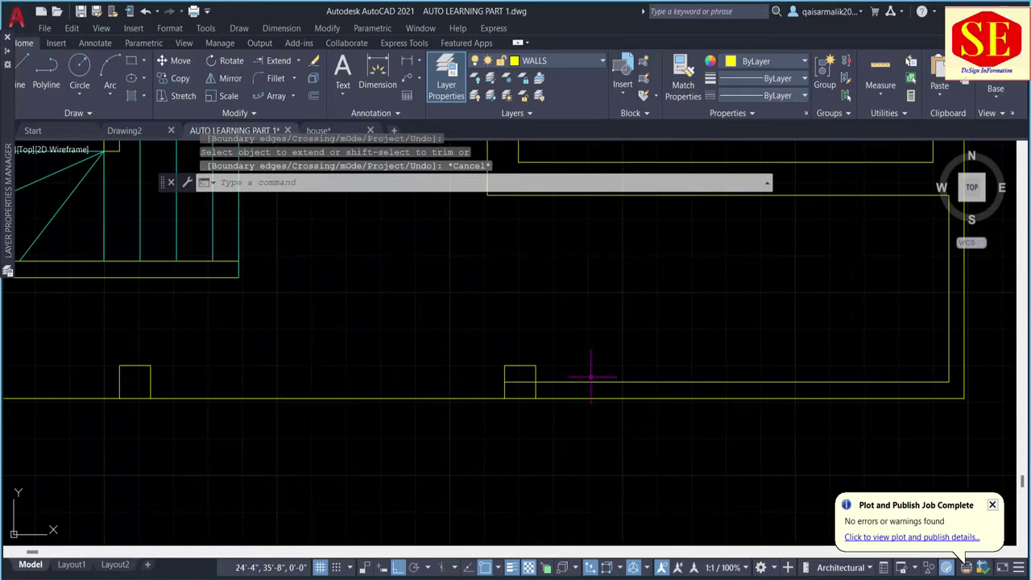
text(tr)
key(Return)
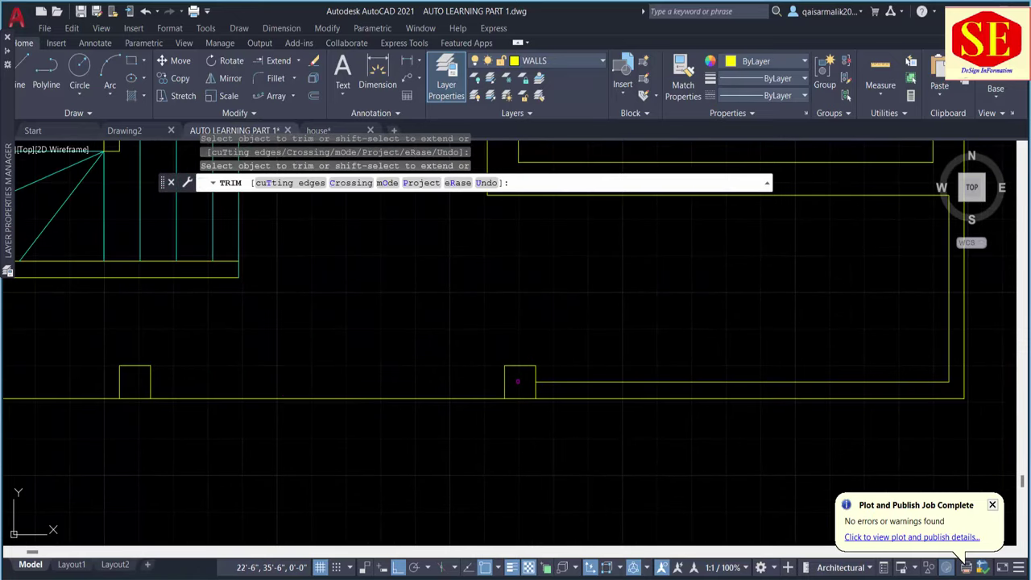
key(Escape)
scroll(504, 283, down, 2)
middle_drag(667, 334, 281, 368)
scroll(273, 368, down, 1)
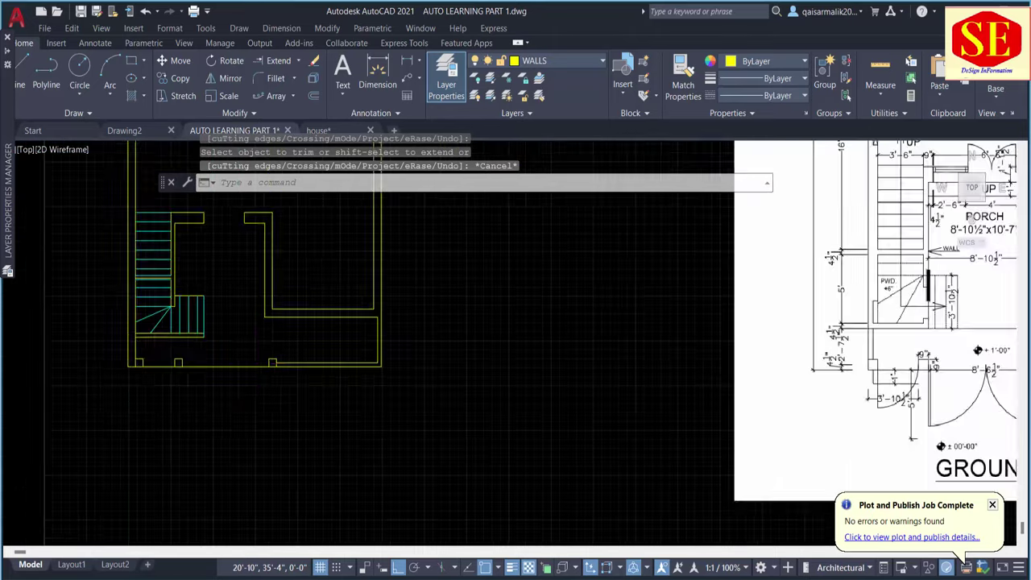
scroll(274, 363, down, 1)
scroll(700, 367, up, 3)
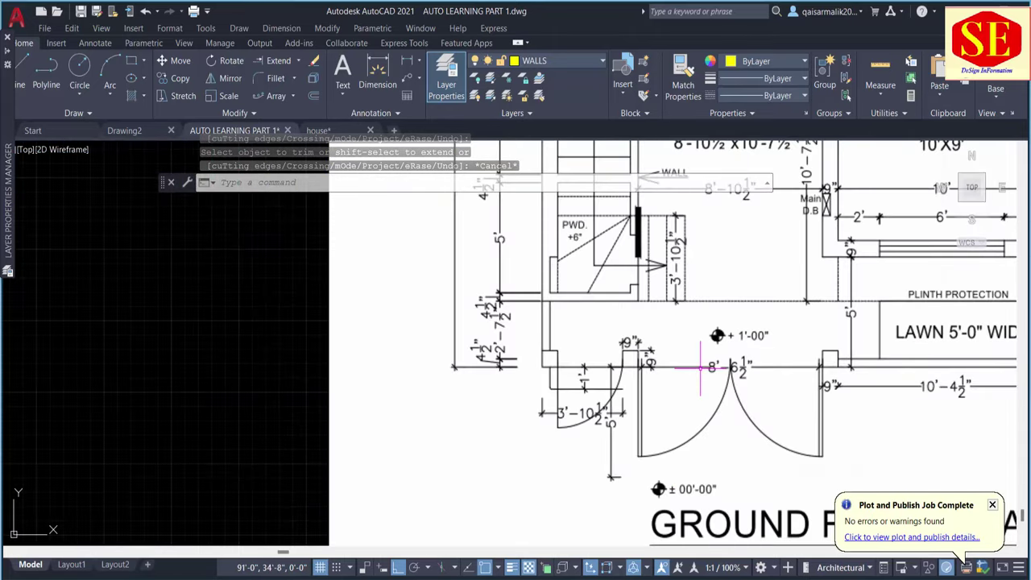
scroll(699, 367, down, 5)
scroll(652, 376, up, 4)
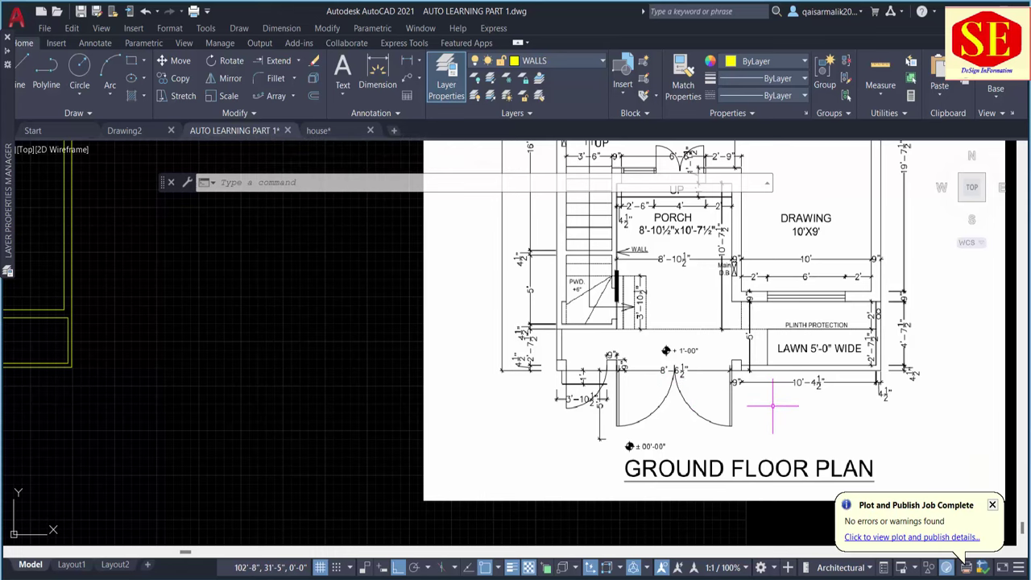
scroll(773, 406, down, 3)
middle_drag(454, 205, 495, 310)
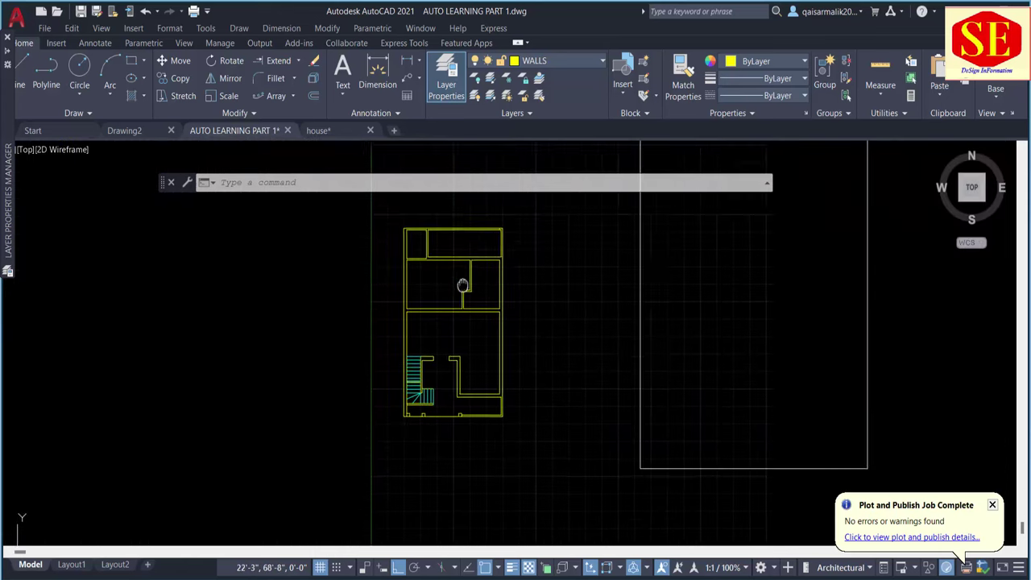
scroll(496, 314, up, 2)
middle_drag(495, 430, 497, 302)
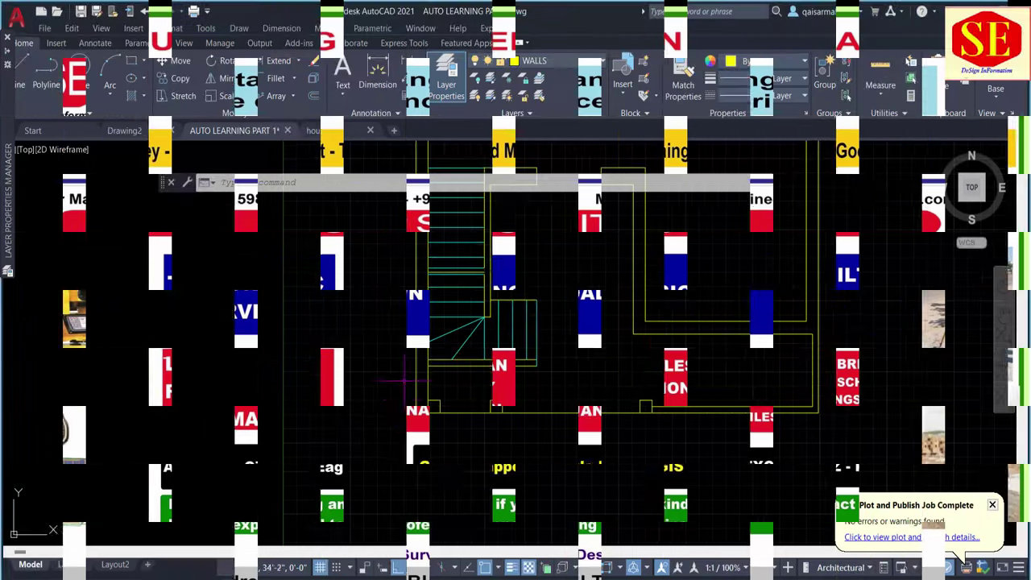
Cancel a trim and zoom in on the left front door box.
text(tr)
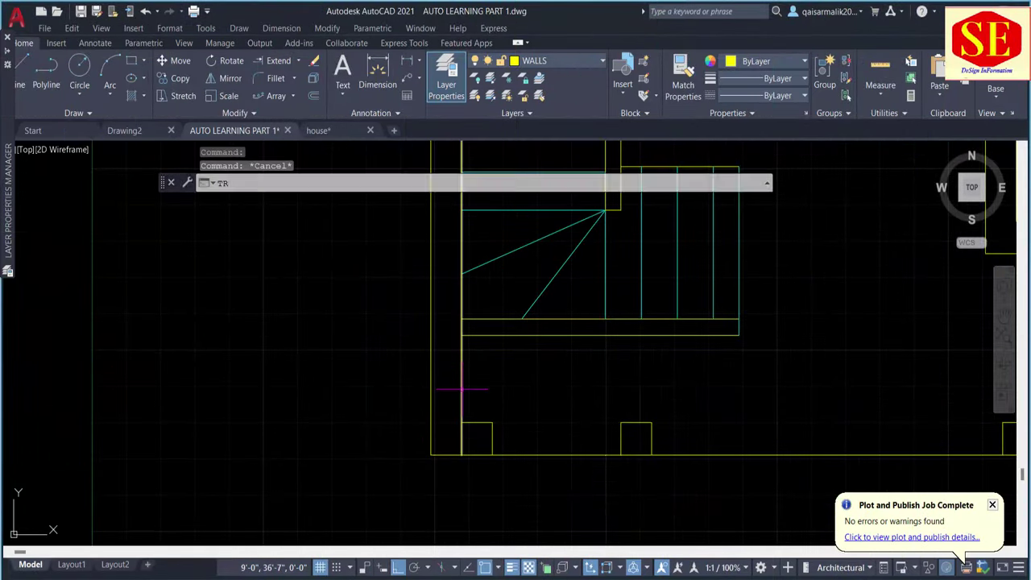
key(Return)
key(Escape)
scroll(571, 426, down, 3)
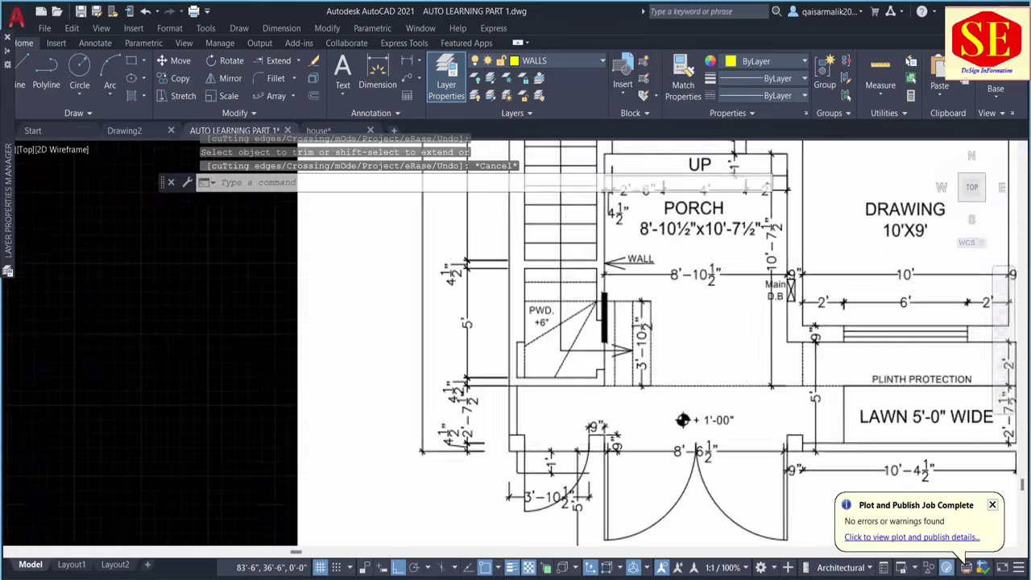
scroll(495, 379, up, 3)
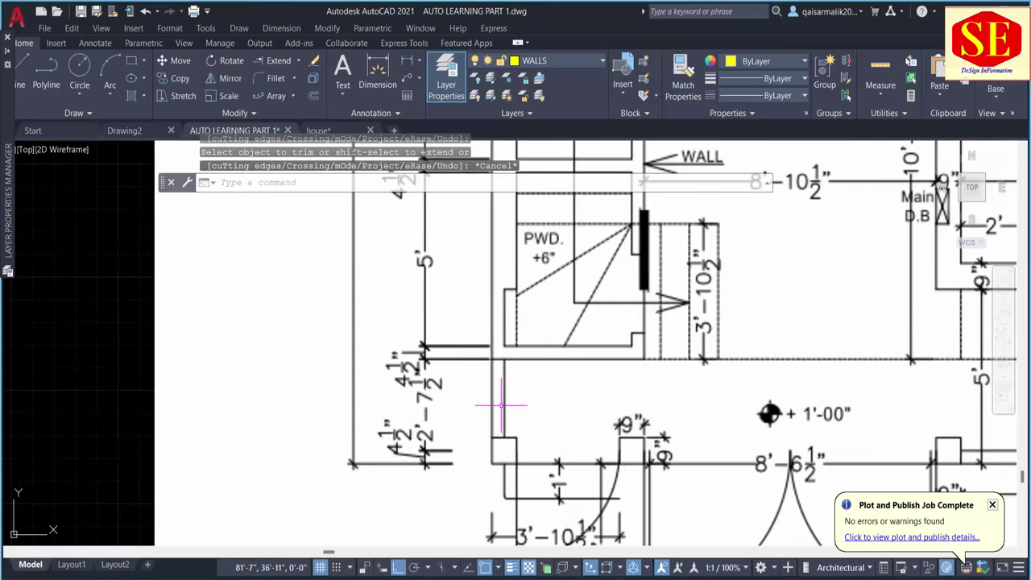
scroll(503, 428, down, 3)
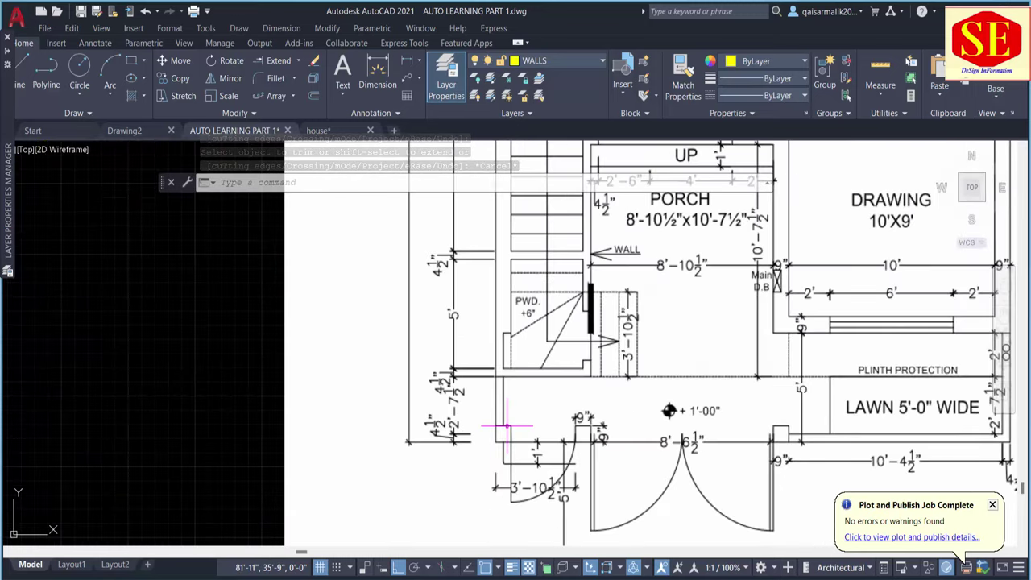
scroll(233, 415, up, 3)
scroll(310, 395, up, 2)
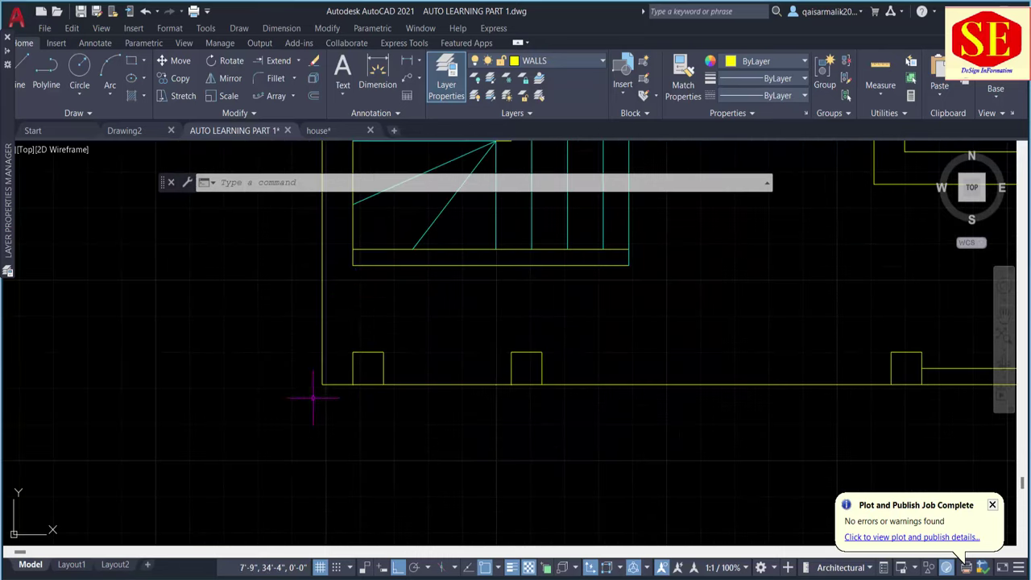
Move the four-line door box left so it sits at the wall corner.
text(m)
key(Return)
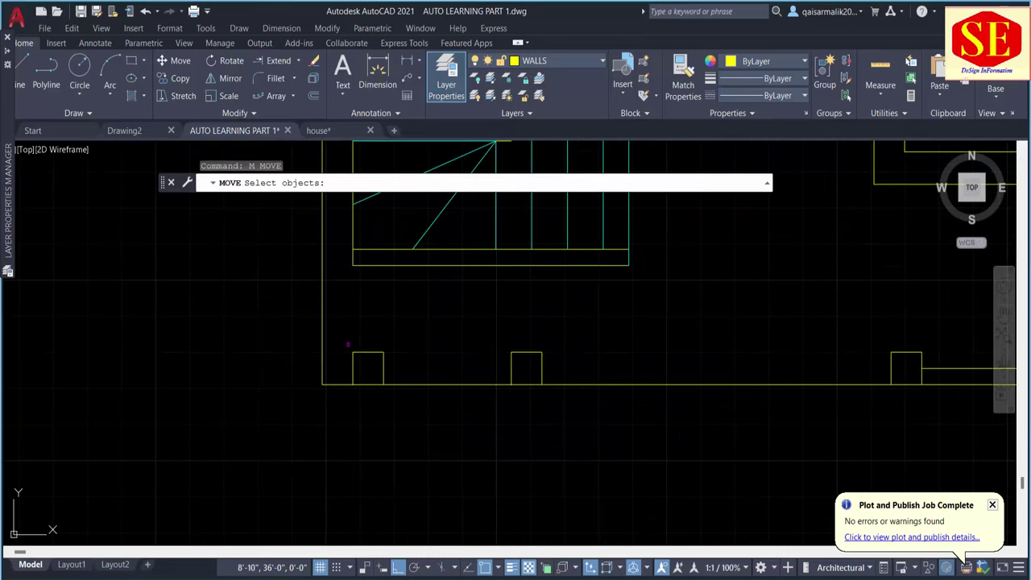
click(346, 342)
click(389, 394)
key(Return)
click(352, 384)
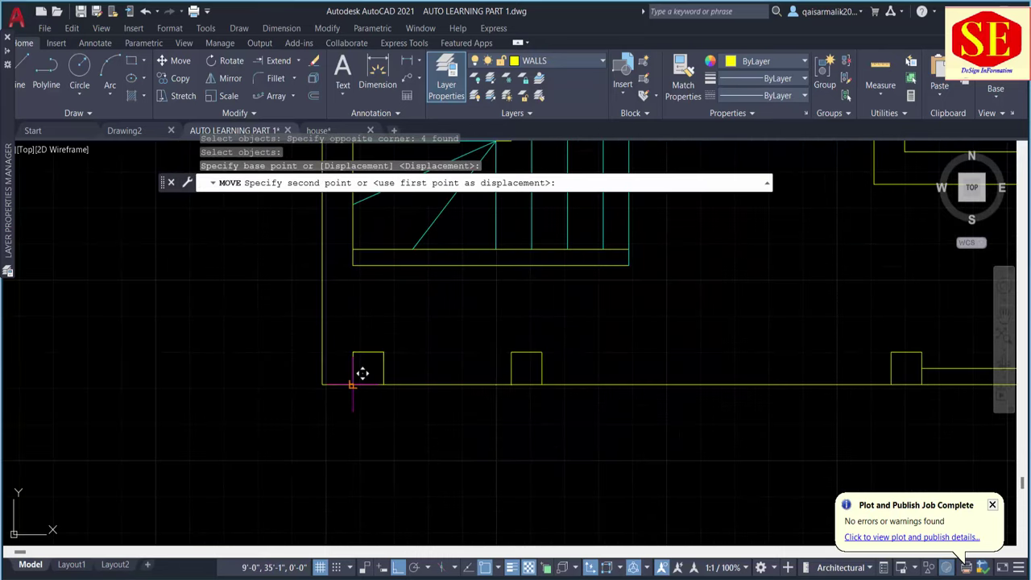
click(322, 384)
scroll(357, 415, up, 1)
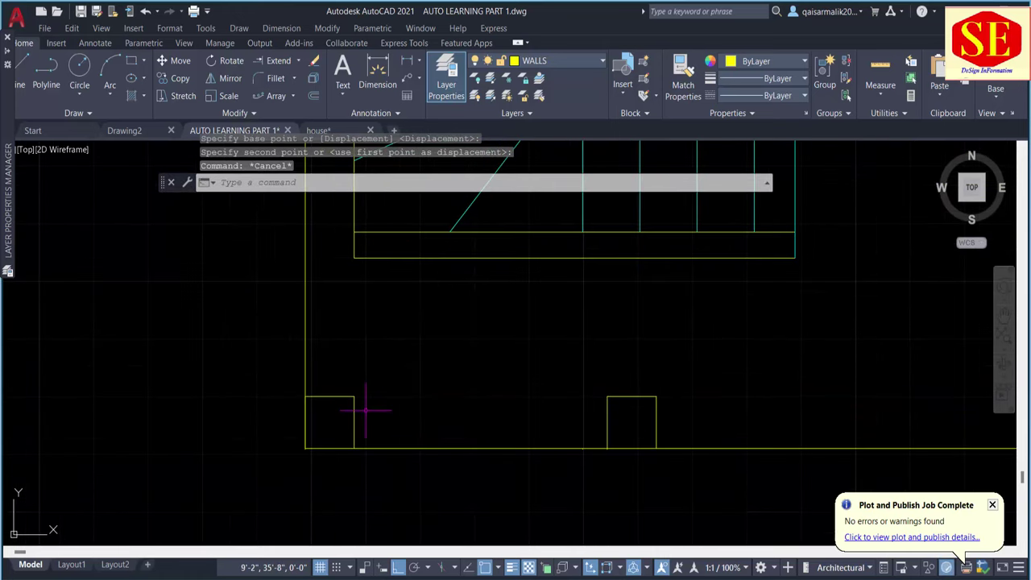
scroll(362, 410, up, 1)
key(Escape)
Offset the door box's right edge 4.5 inward.
text(o)
key(Return)
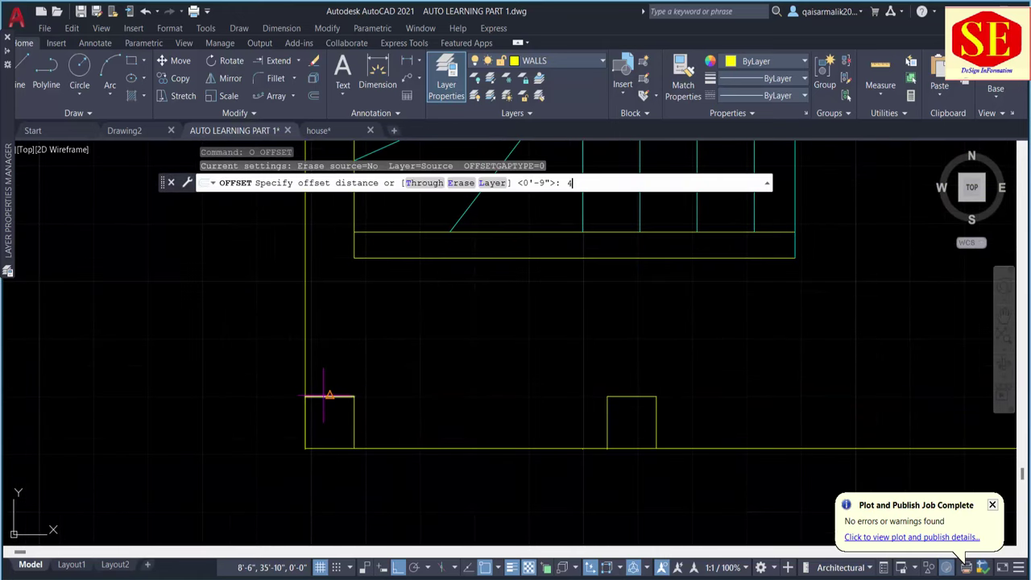
text(.5)
key(Return)
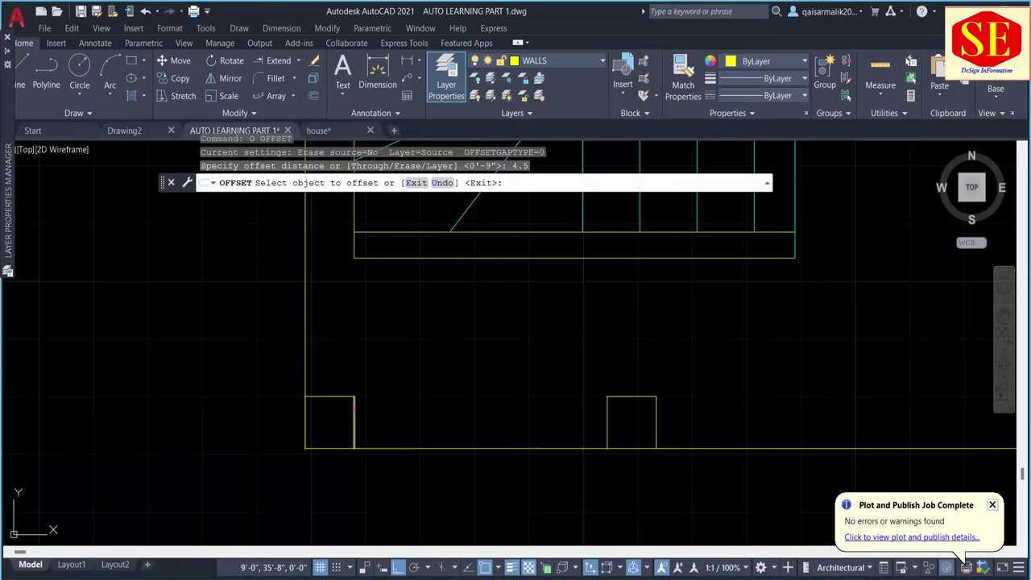
click(354, 414)
click(321, 408)
key(Escape)
Try extending and drawing a line from the wall corner below the stairs, cancelling both.
text(ex)
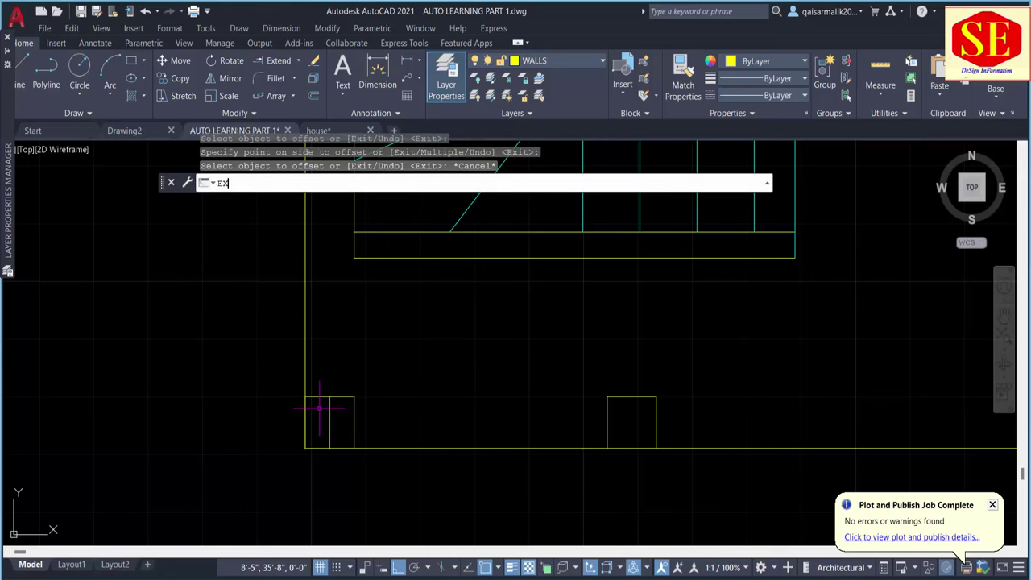
key(Return)
click(331, 399)
key(Escape)
middle_drag(352, 318, 361, 373)
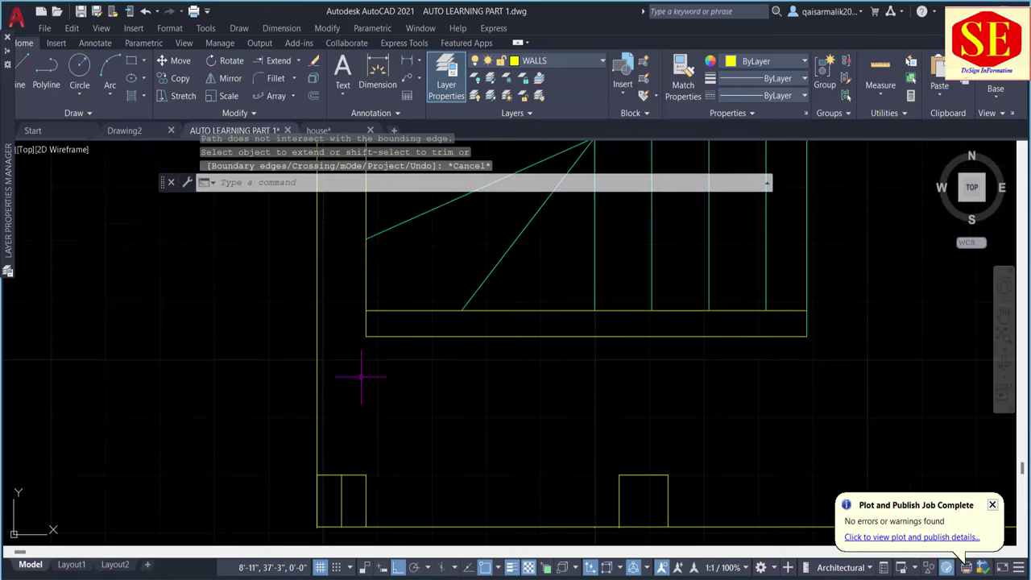
text(l)
key(Return)
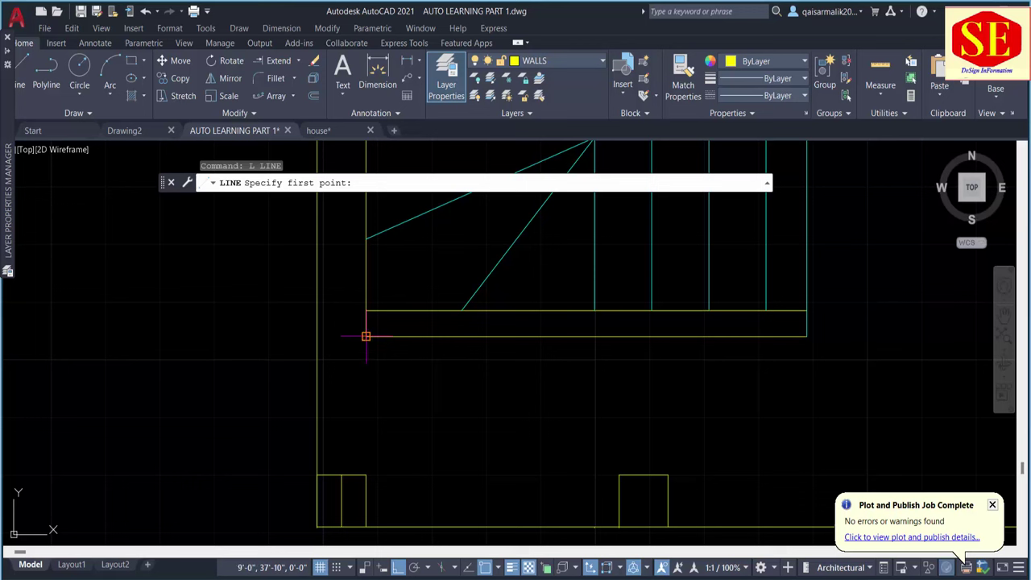
click(366, 336)
key(Escape)
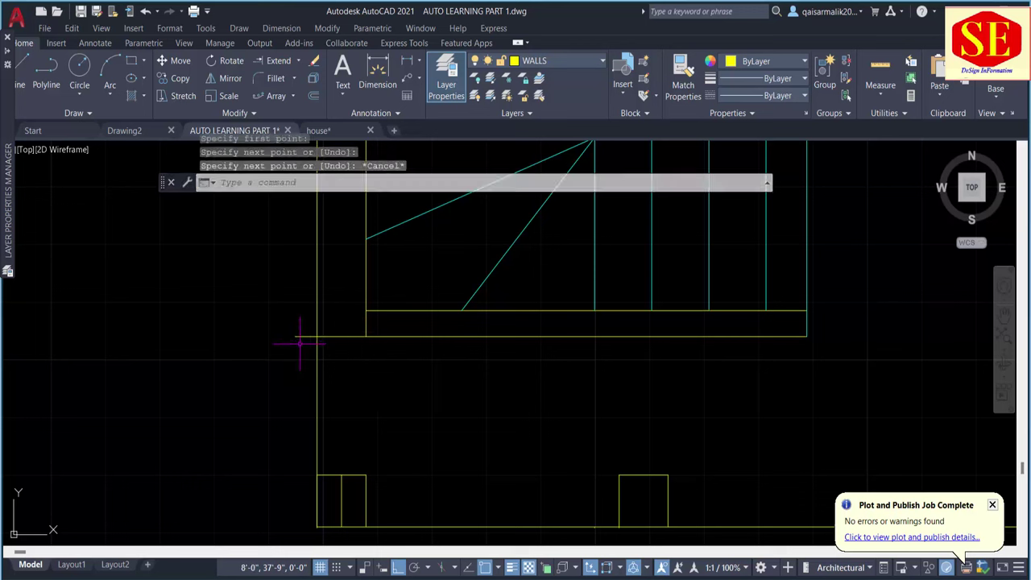
text(ex)
key(Return)
key(Escape)
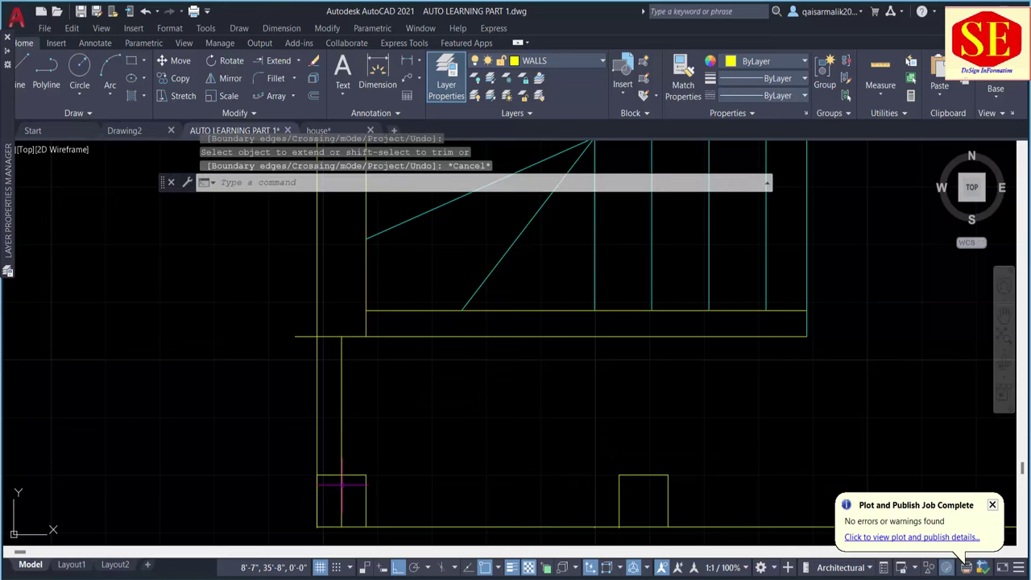
Trim off the two stray horizontal line pieces by the jamb.
text(tr)
key(Return)
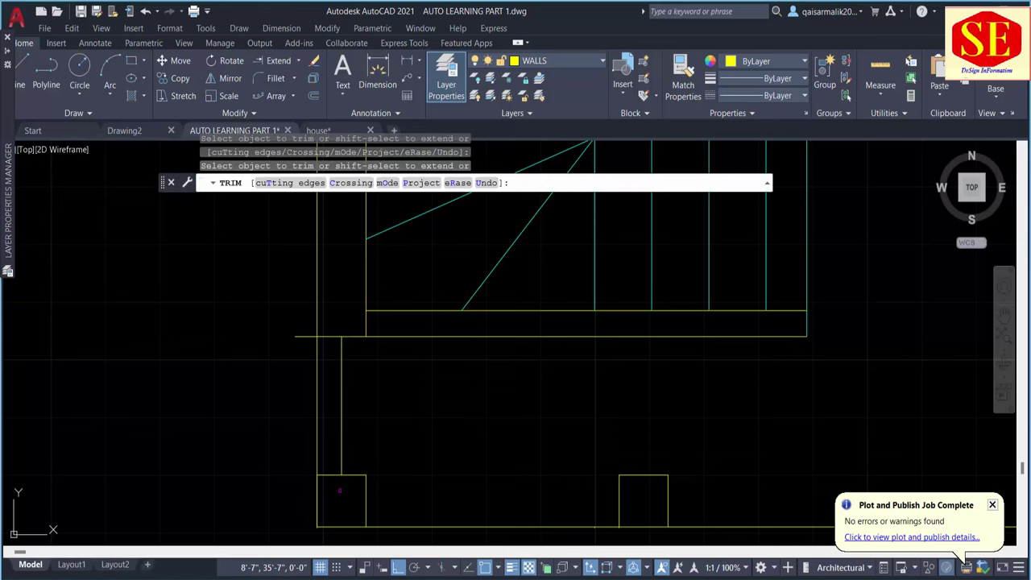
click(307, 335)
click(325, 336)
scroll(324, 336, down, 2)
scroll(329, 358, down, 2)
key(Escape)
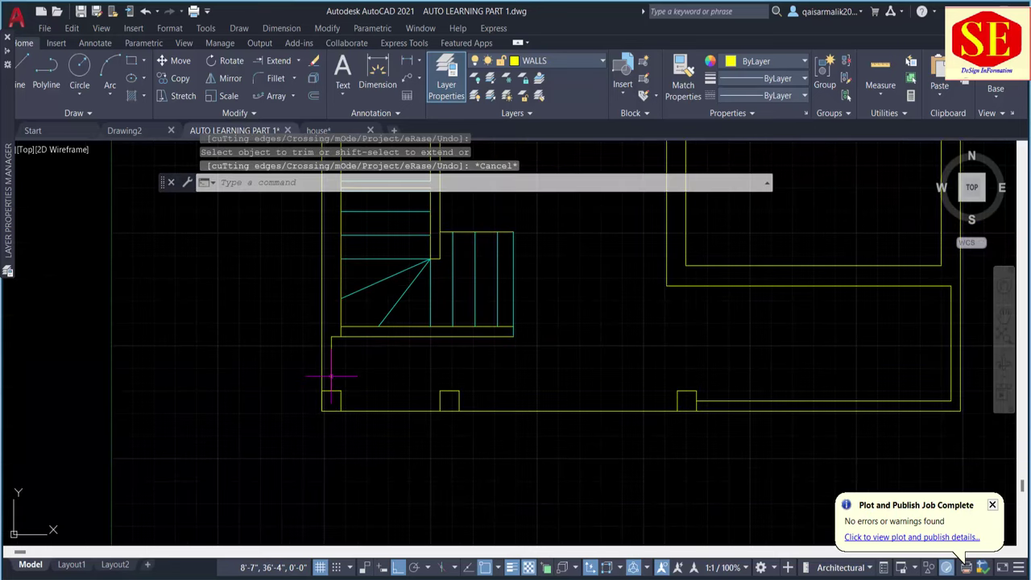
middle_drag(691, 424, 488, 438)
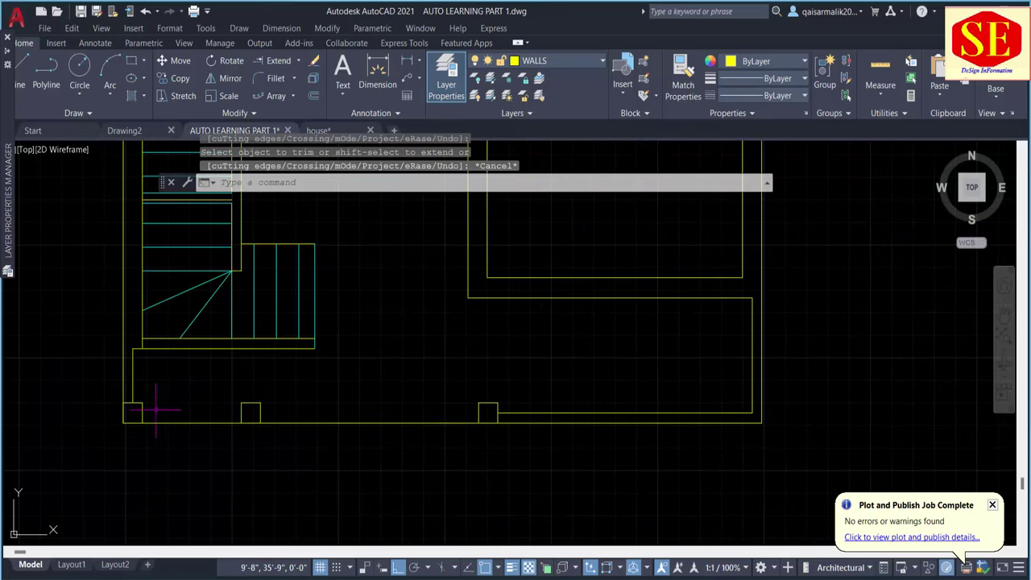
scroll(178, 418, down, 3)
mouse_move(612, 419)
middle_down()
mouse_move(515, 398)
mouse_move(662, 424)
middle_up()
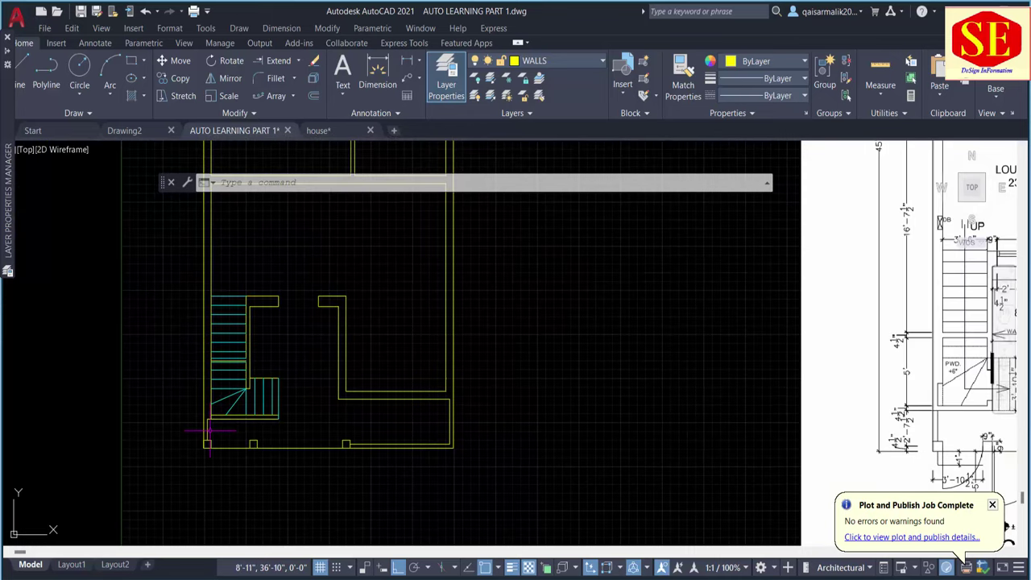
middle_drag(299, 362, 338, 472)
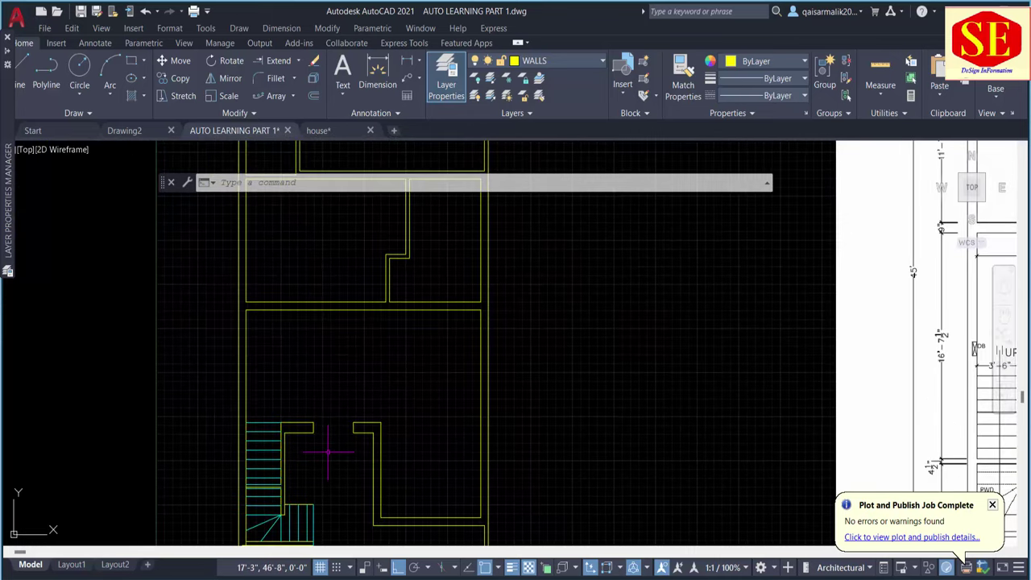
middle_drag(439, 327, 457, 442)
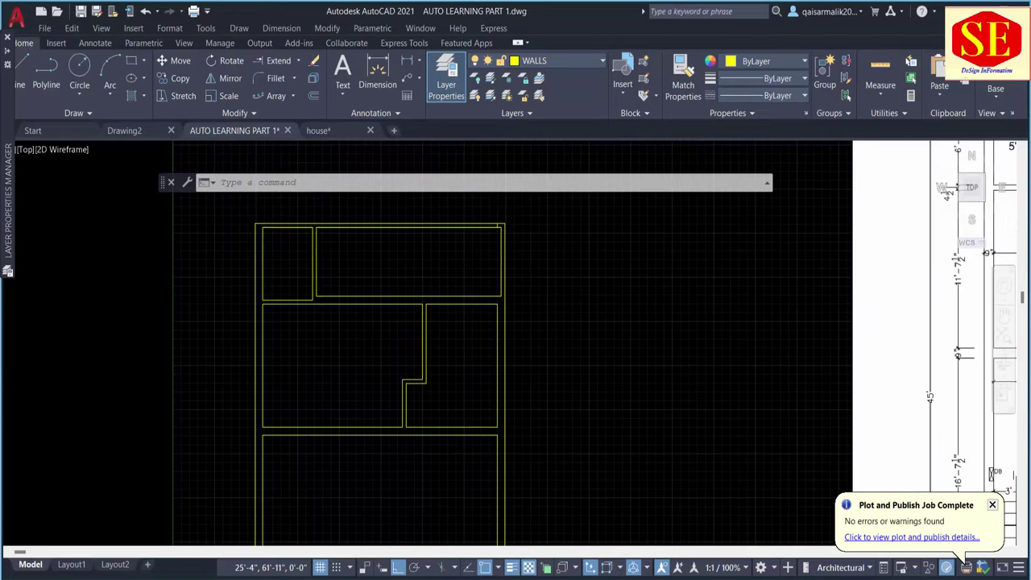
middle_drag(655, 391, 391, 386)
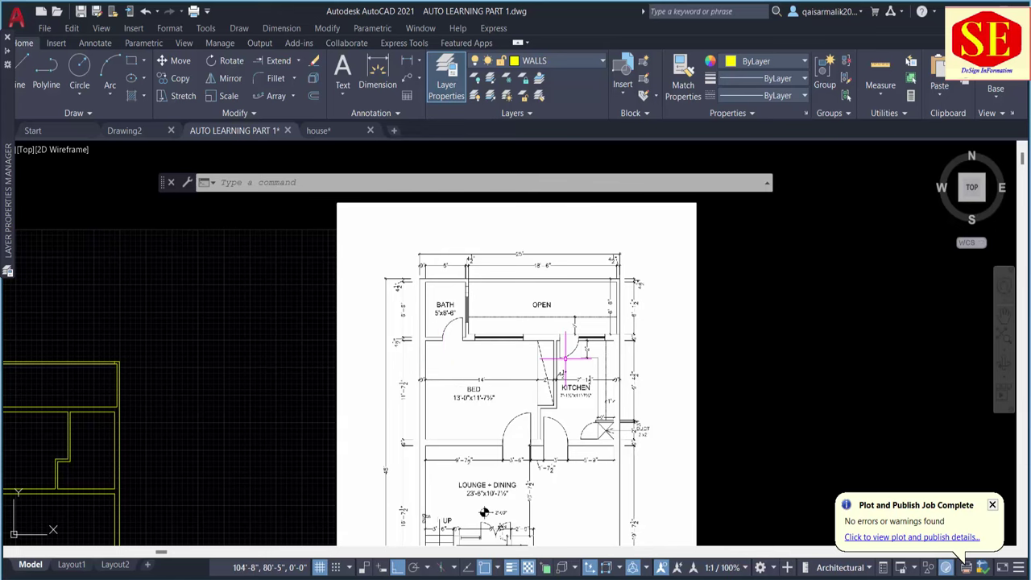
middle_drag(51, 459, 295, 395)
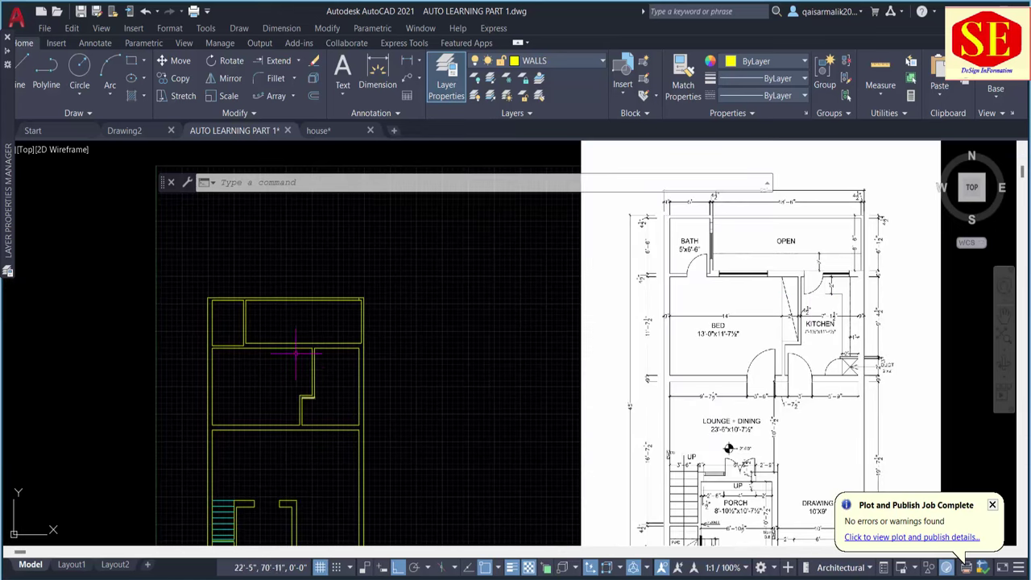
middle_drag(263, 463, 280, 379)
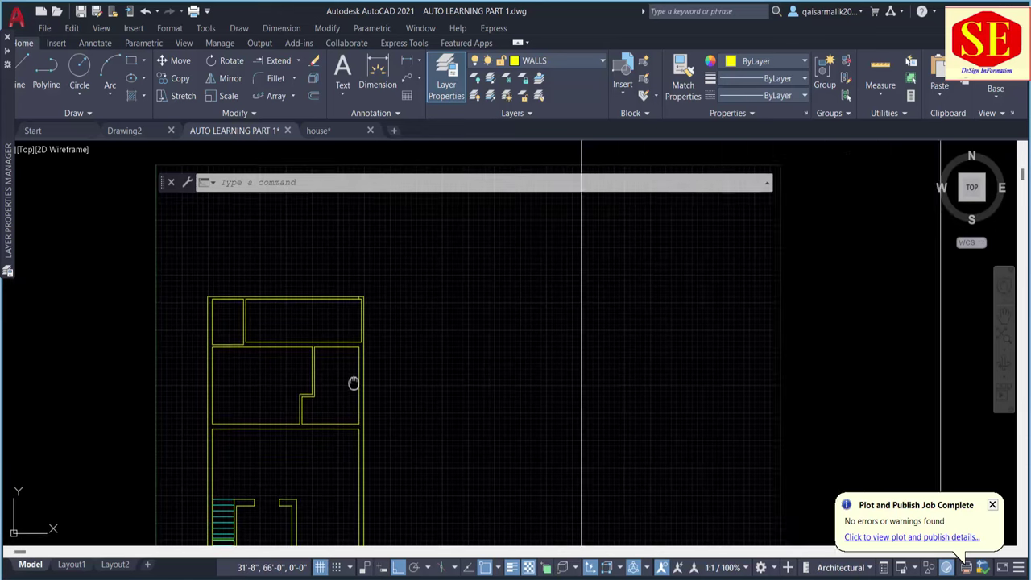
middle_drag(470, 321, 420, 392)
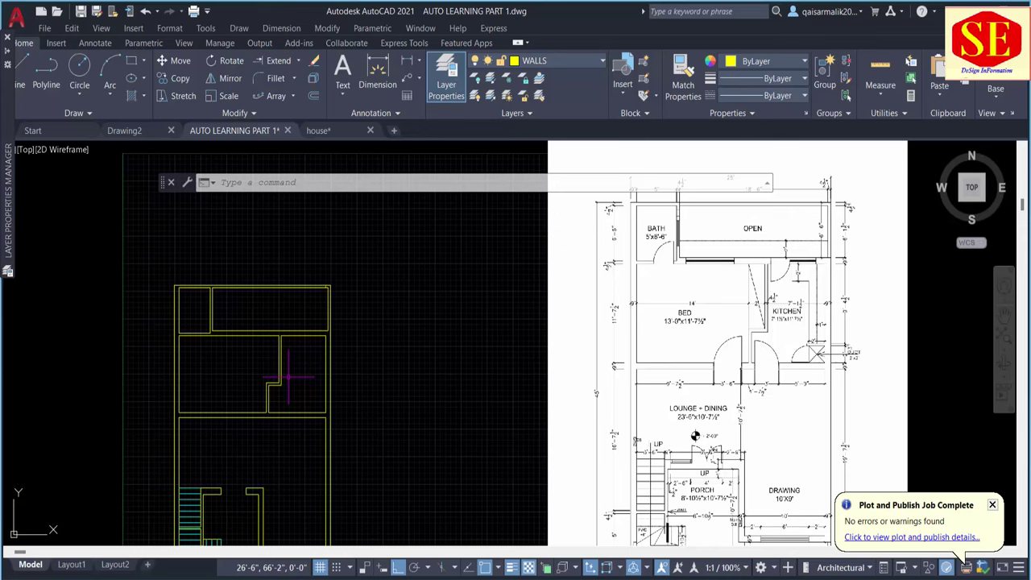
scroll(288, 366, up, 2)
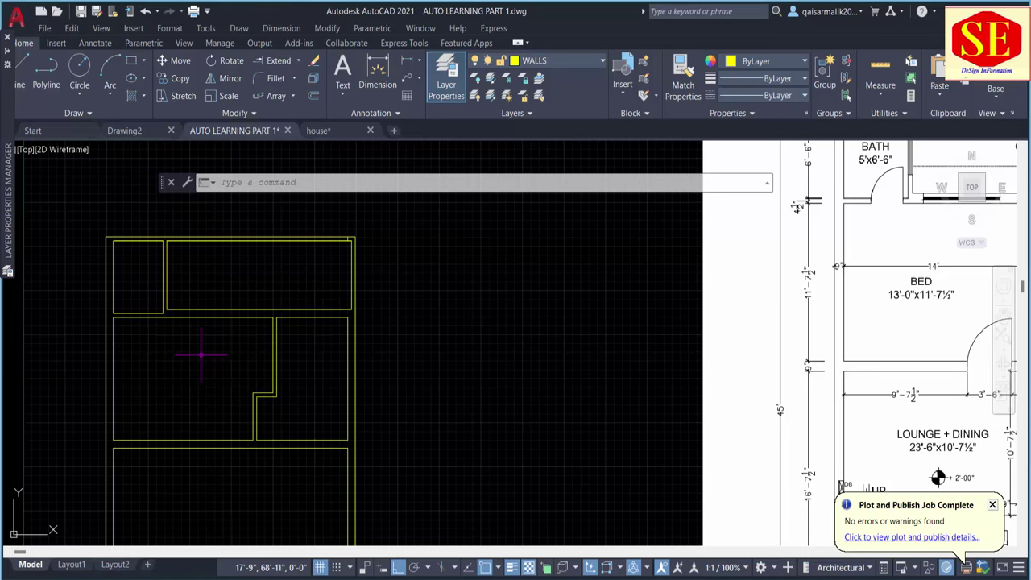
mouse_move(246, 357)
middle_down()
mouse_move(303, 392)
mouse_move(340, 322)
middle_up()
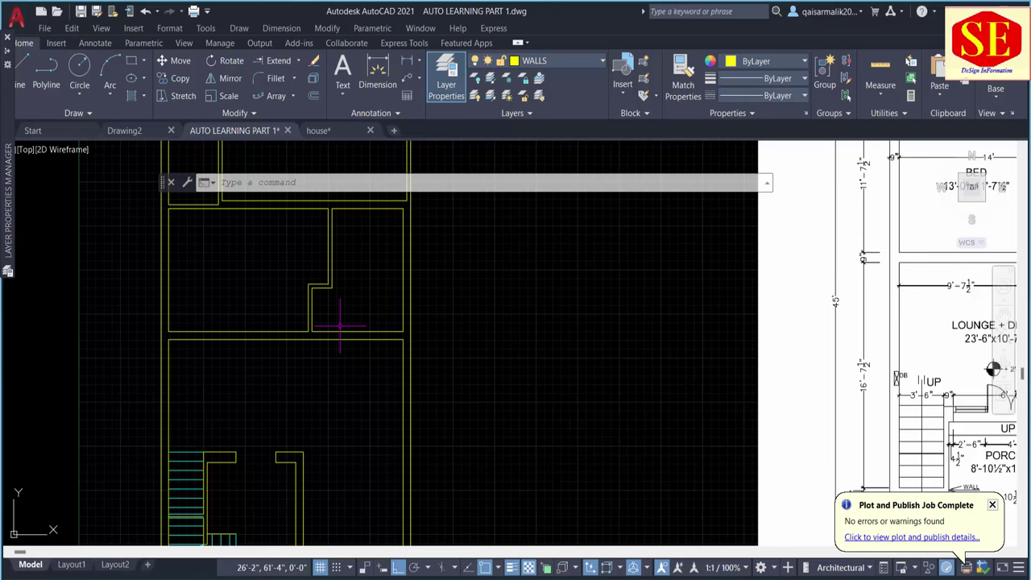
scroll(340, 327, down, 2)
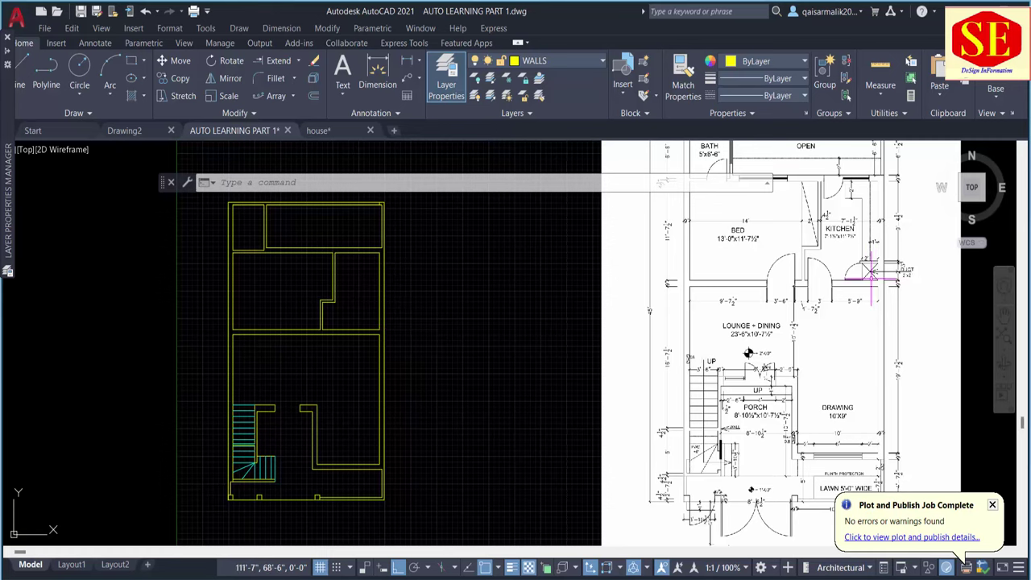
scroll(868, 277, up, 2)
scroll(403, 341, down, 2)
middle_drag(403, 341, 442, 394)
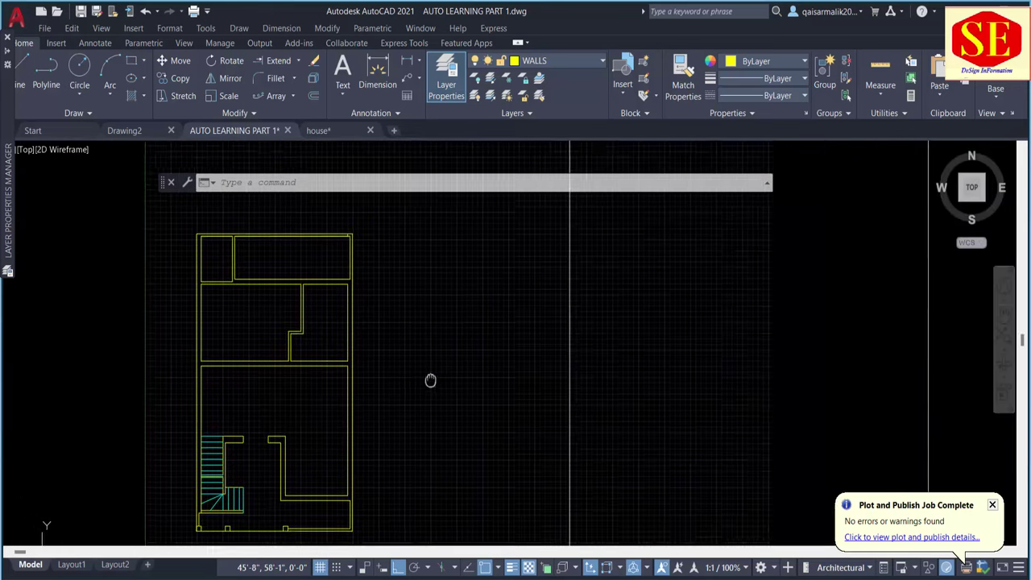